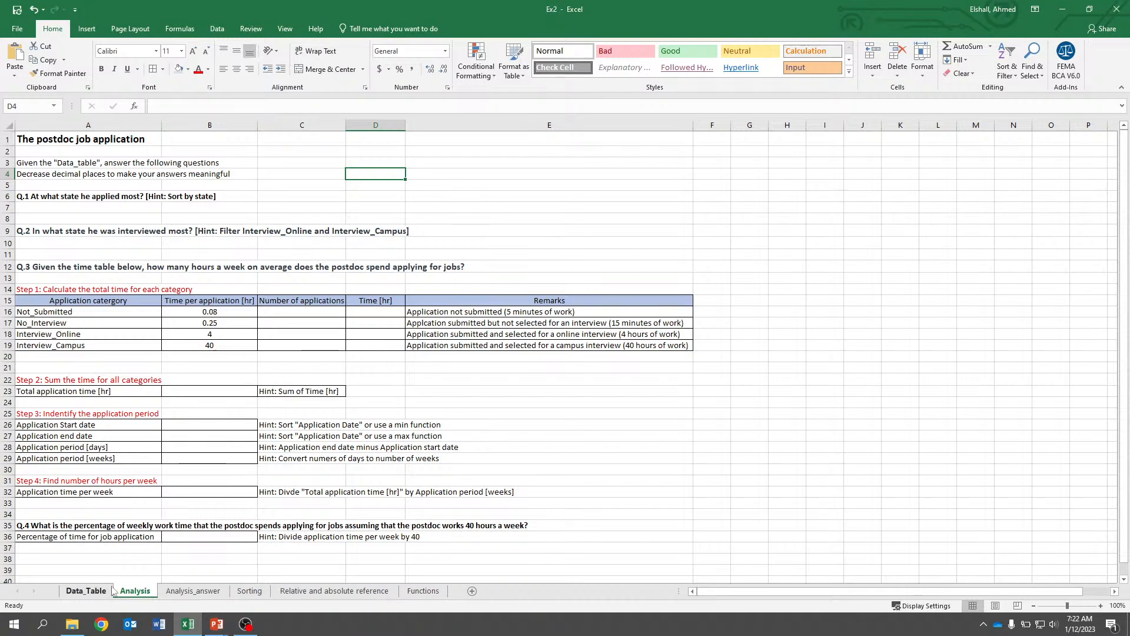
# Examine the job application records on the Data_Table sheet and the questions on the Analysis sheet.
pyautogui.click(87, 591)
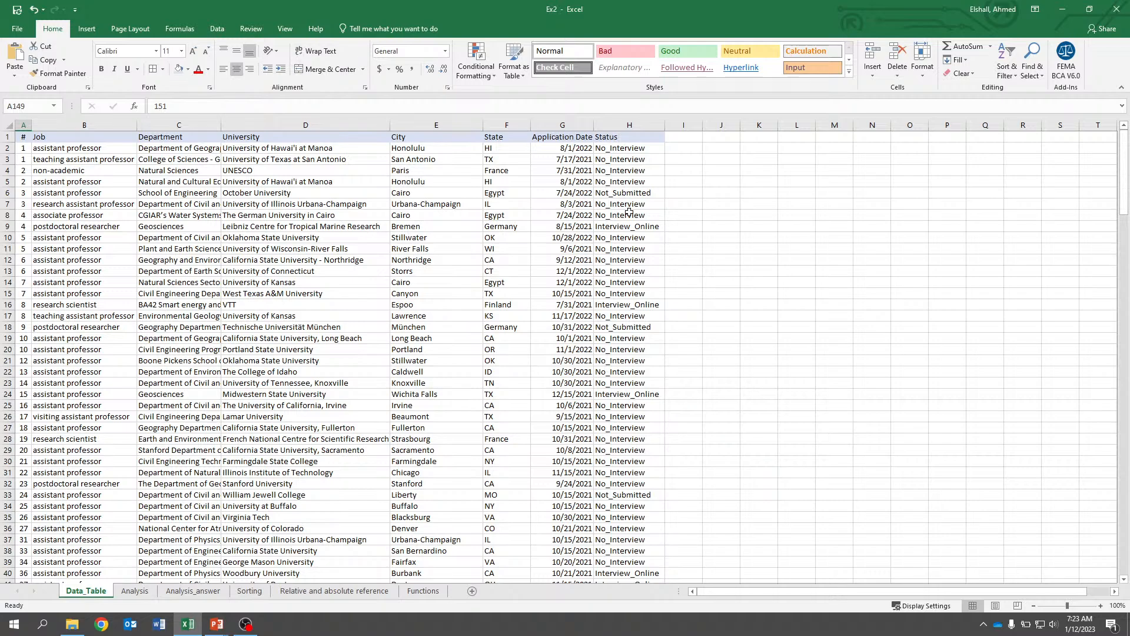
pyautogui.scroll(-5, 622, 184)
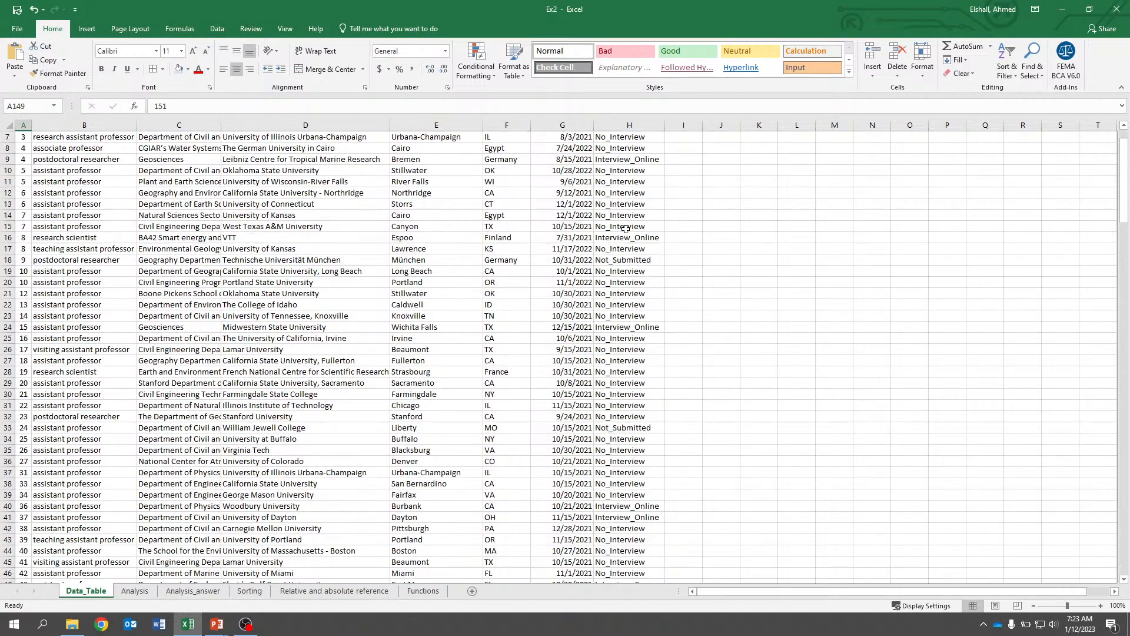
pyautogui.scroll(5, 622, 206)
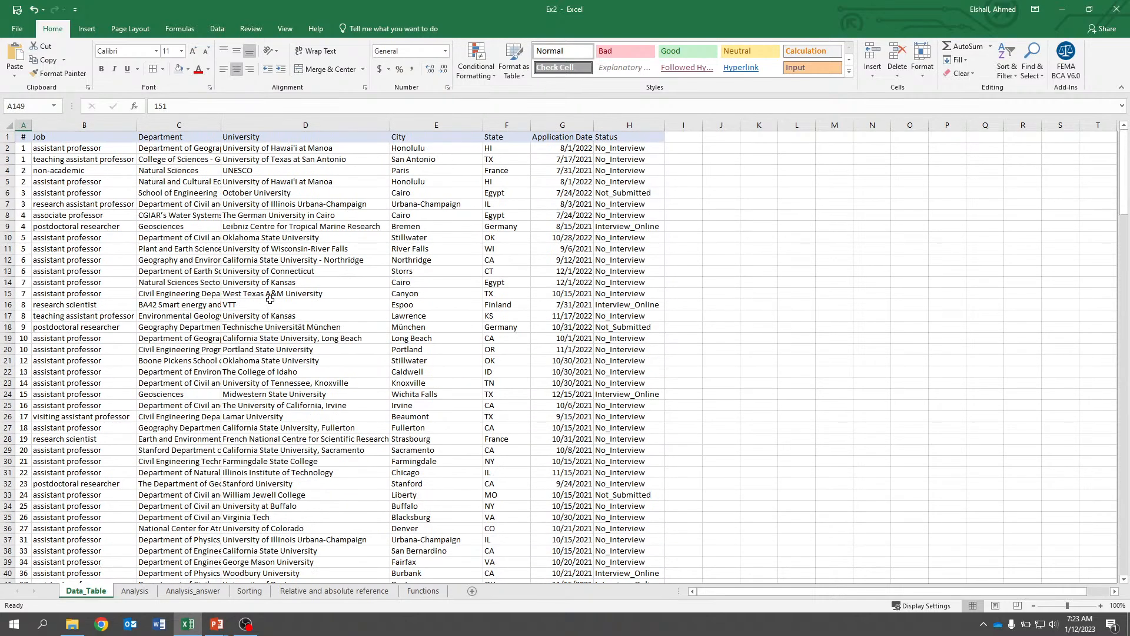
pyautogui.click(135, 591)
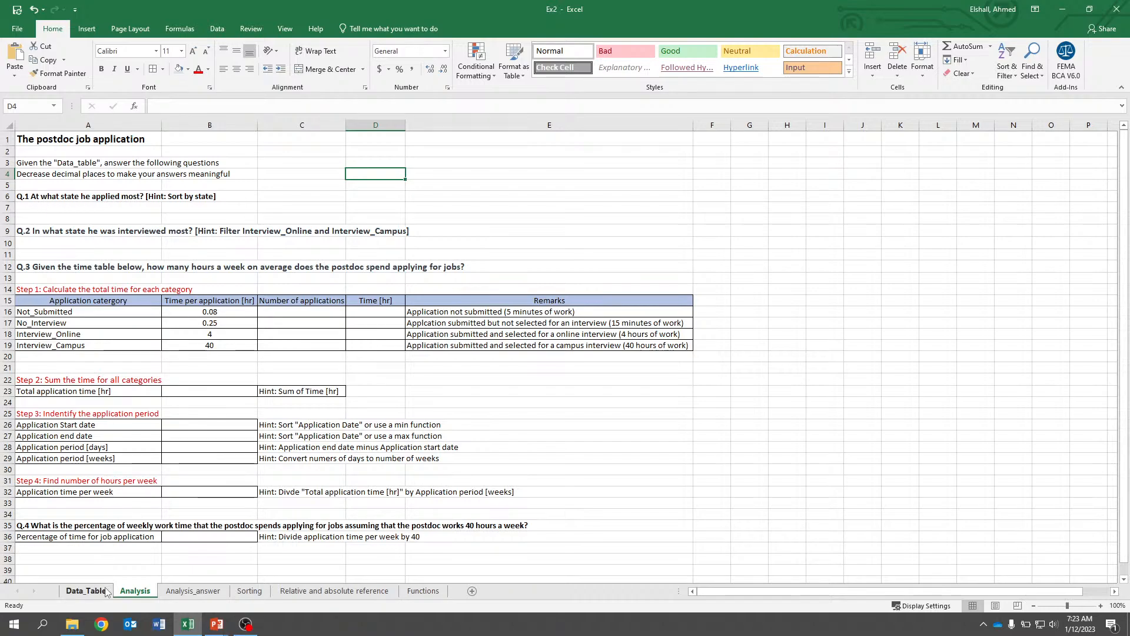
pyautogui.click(85, 591)
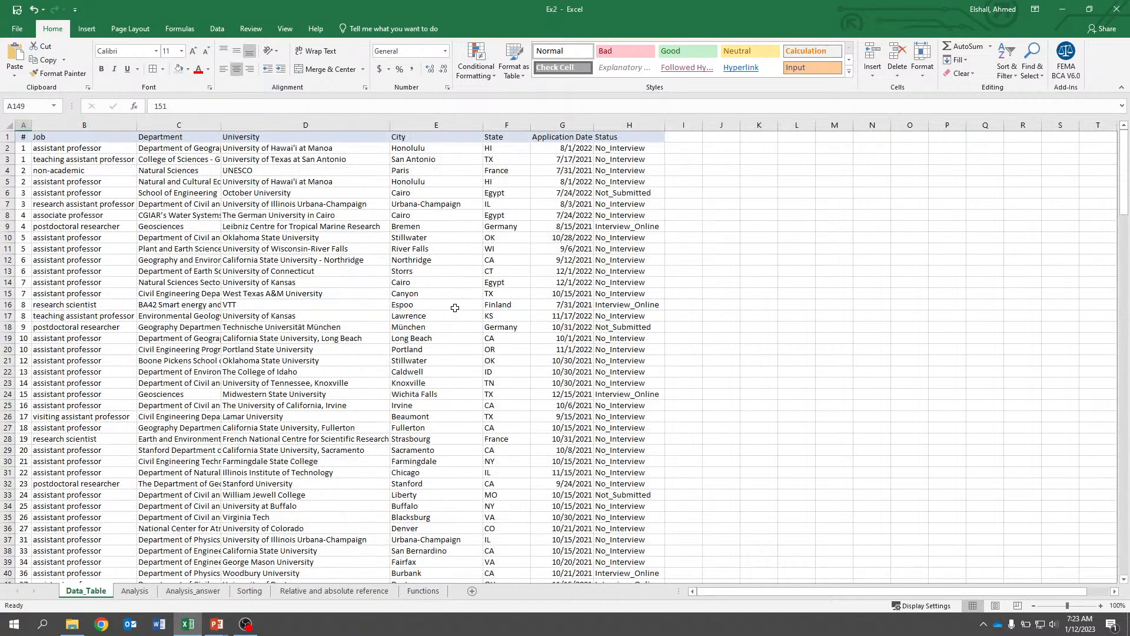
pyautogui.scroll(-15, 515, 221)
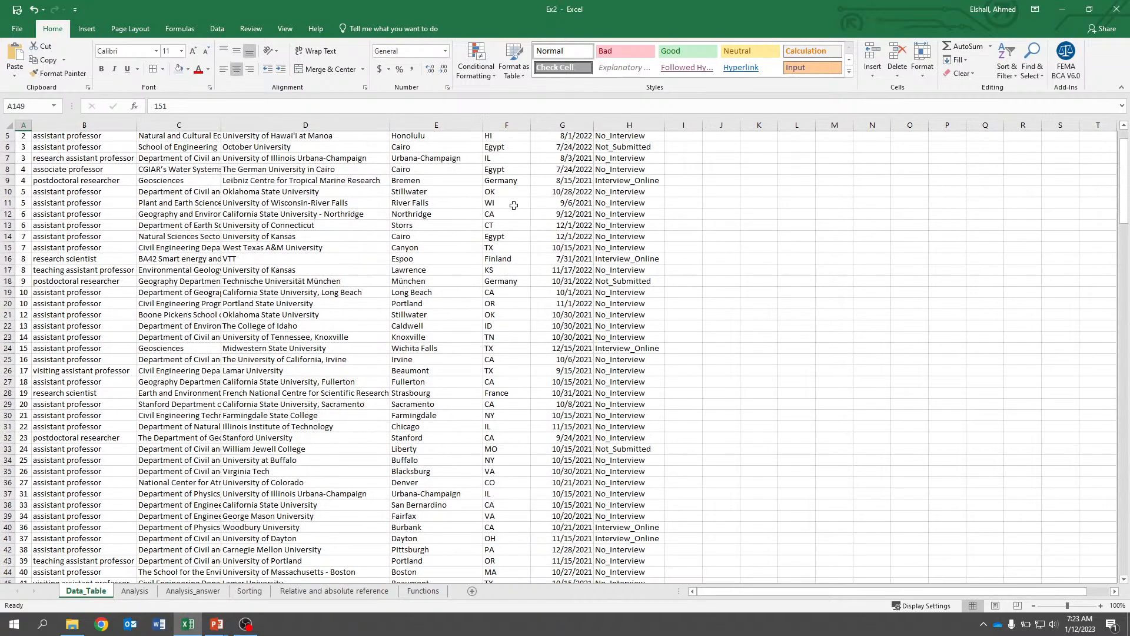
pyautogui.scroll(-10, 514, 205)
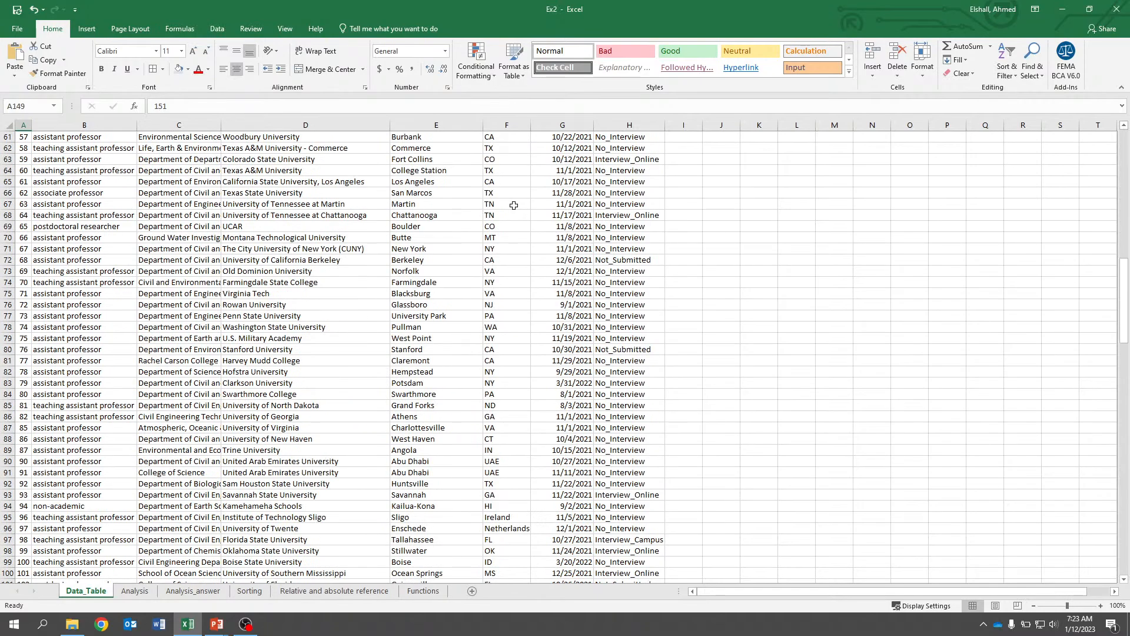
pyautogui.scroll(11, 513, 203)
pyautogui.scroll(14, 13, 221)
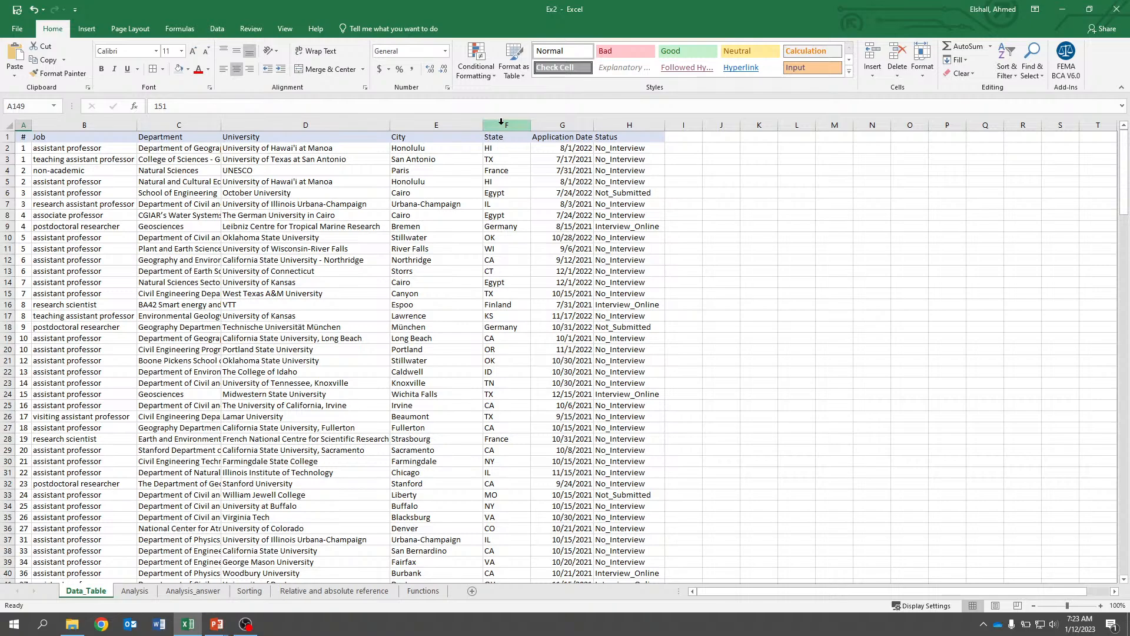
# Sort the data table by the State column in ascending order, expanding the selection to all columns.
pyautogui.click(501, 122)
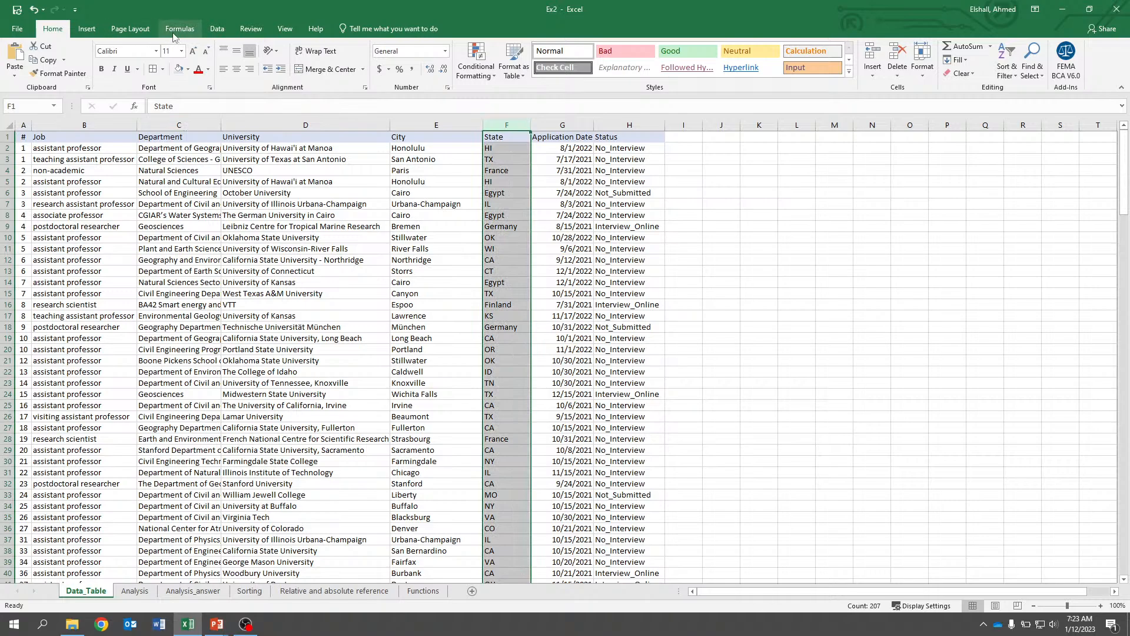
pyautogui.click(217, 30)
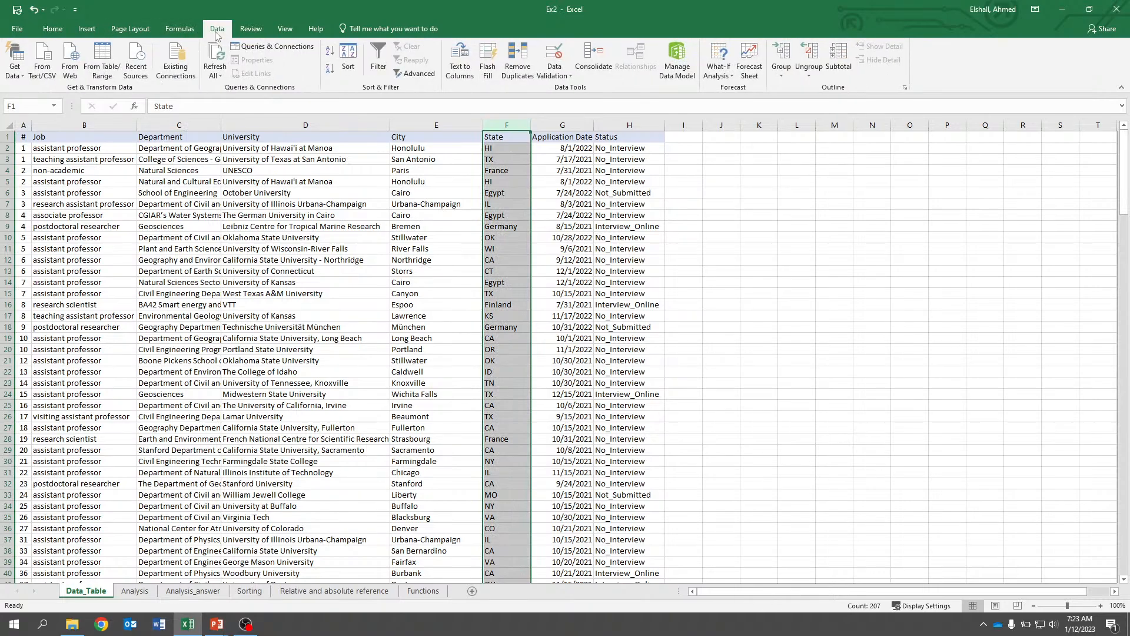
pyautogui.click(329, 54)
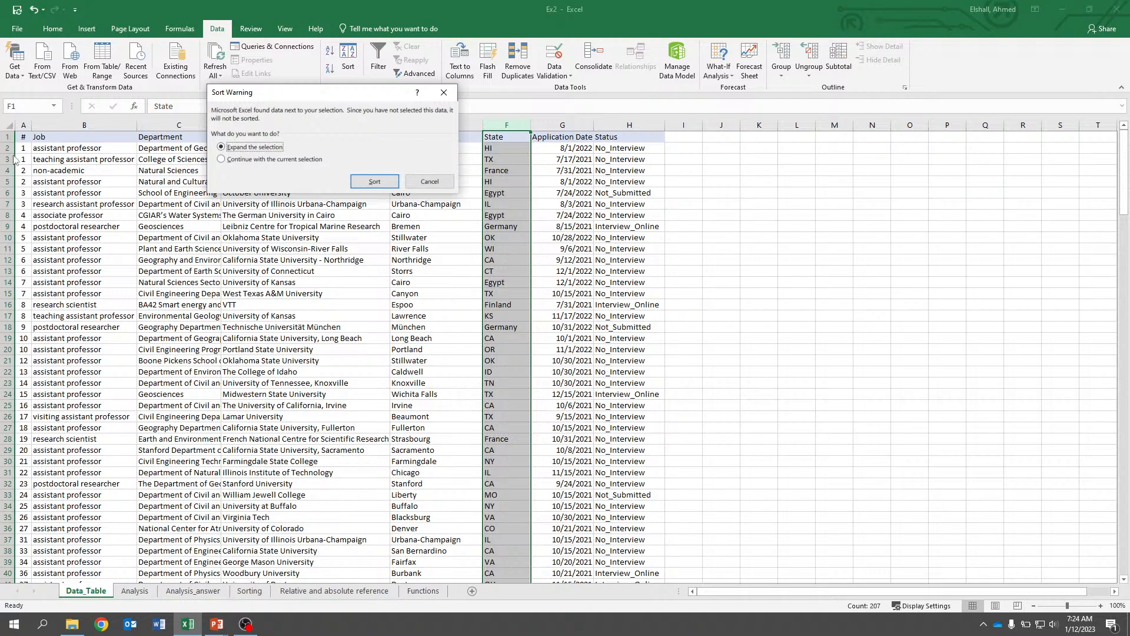
pyautogui.moveTo(282, 92); pyautogui.dragTo(826, 105)
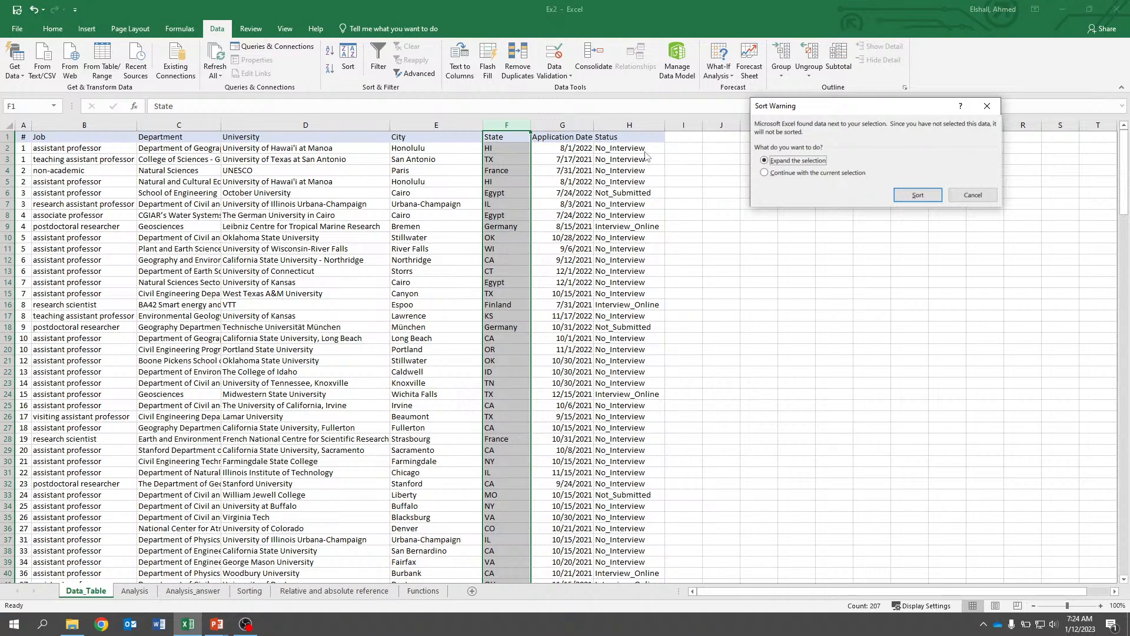
pyautogui.click(918, 195)
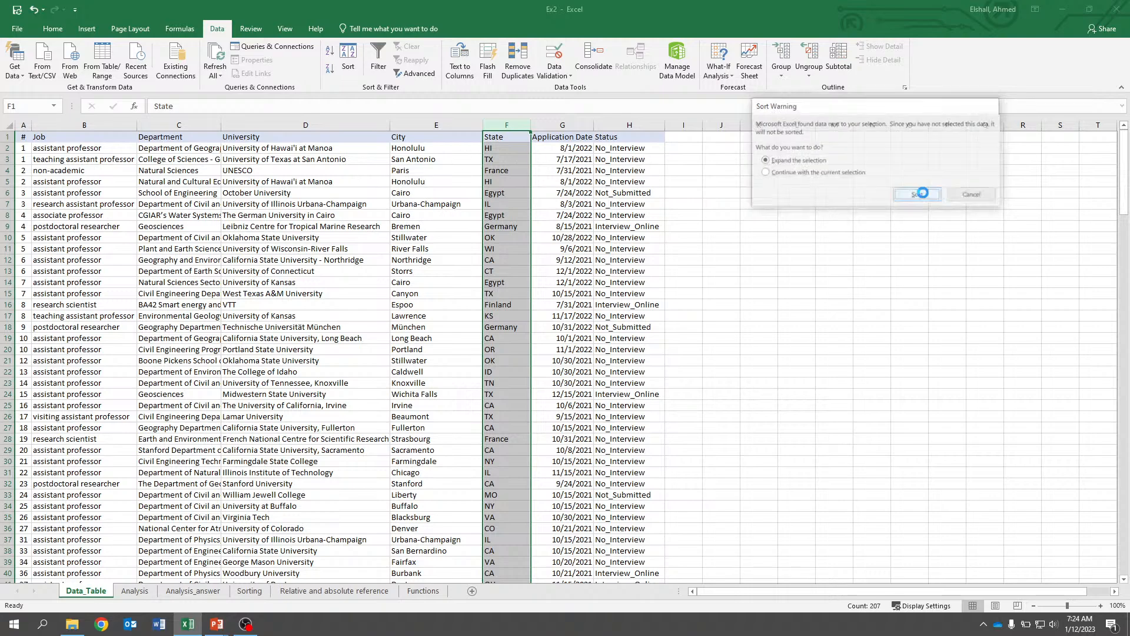
# Browse the sorted data to review how the applications are grouped by state.
pyautogui.scroll(-14, 505, 337)
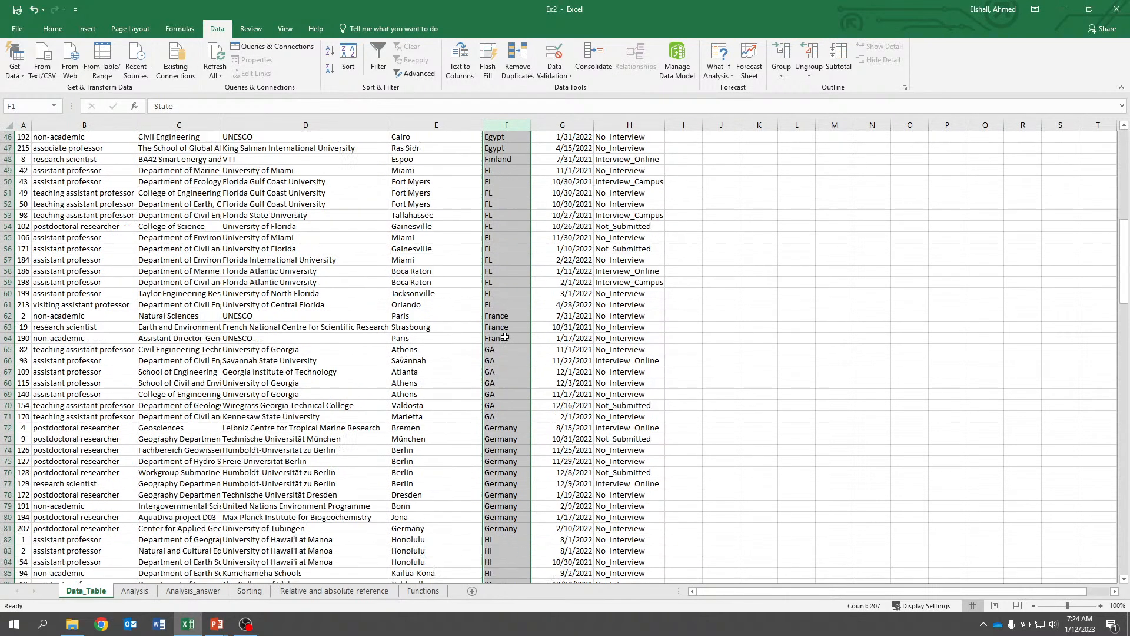
pyautogui.scroll(-6, 505, 337)
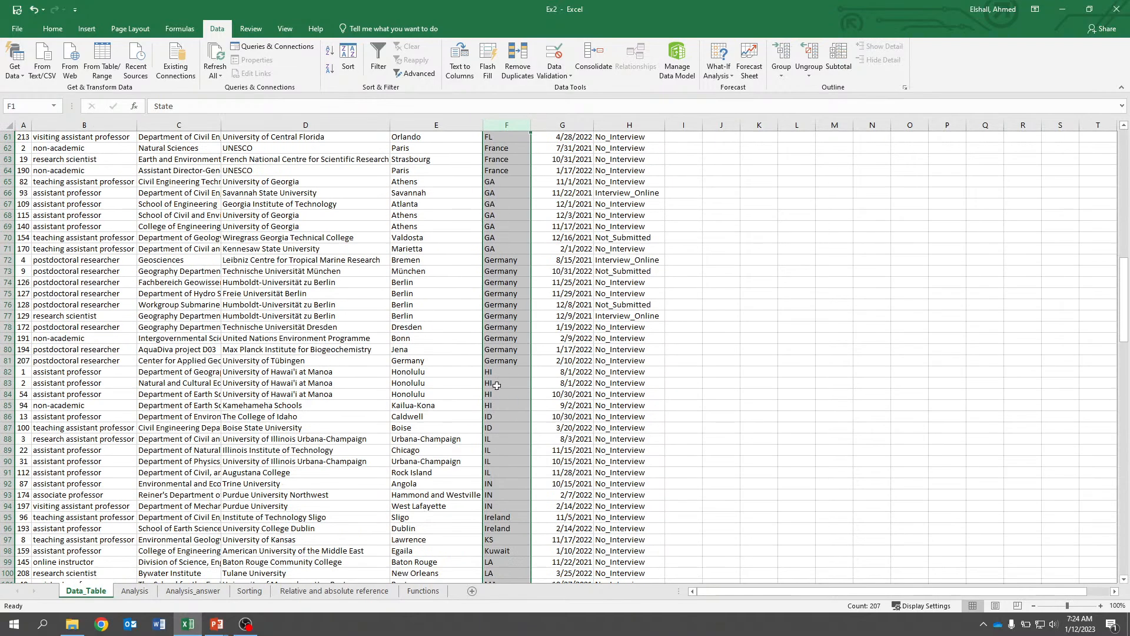
pyautogui.click(496, 374)
pyautogui.click(235, 373)
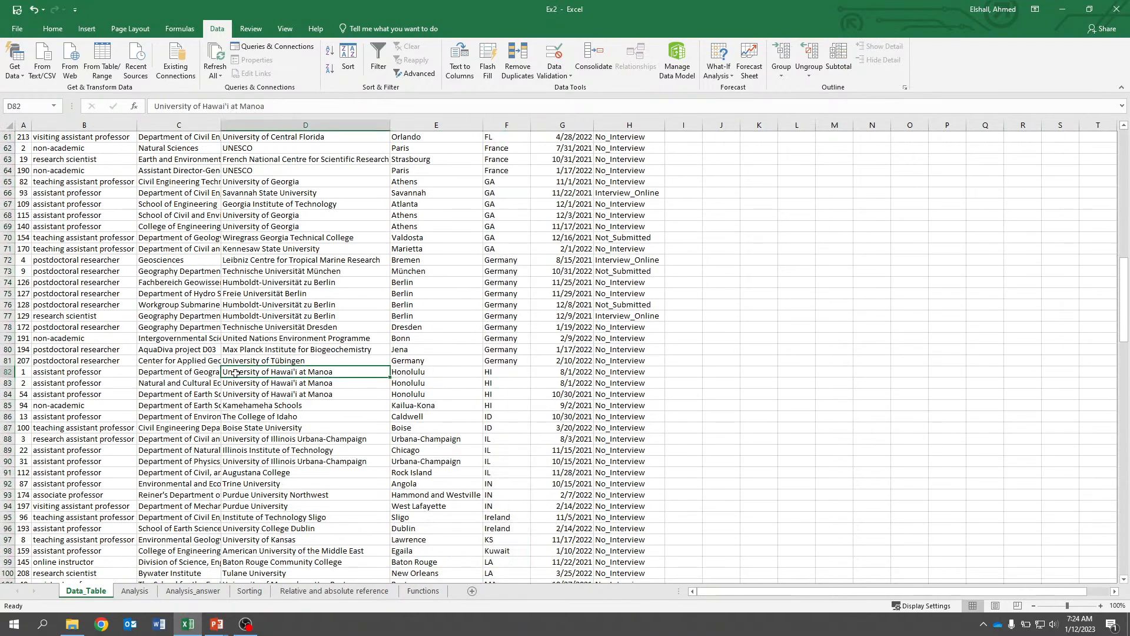
pyautogui.scroll(20, 302, 304)
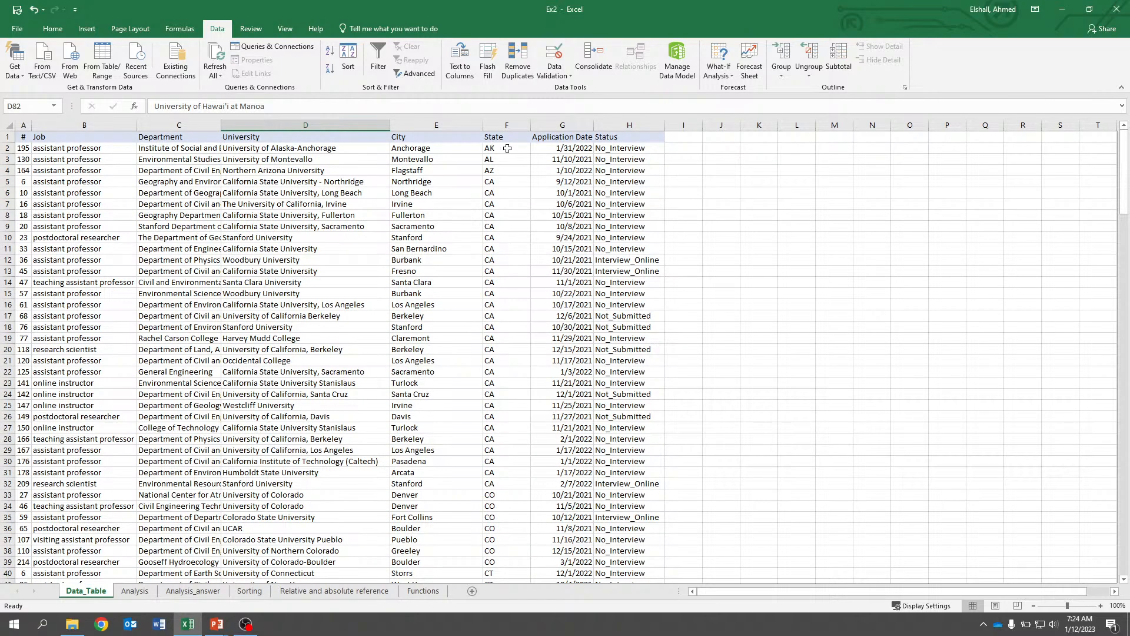
pyautogui.scroll(-1, 501, 156)
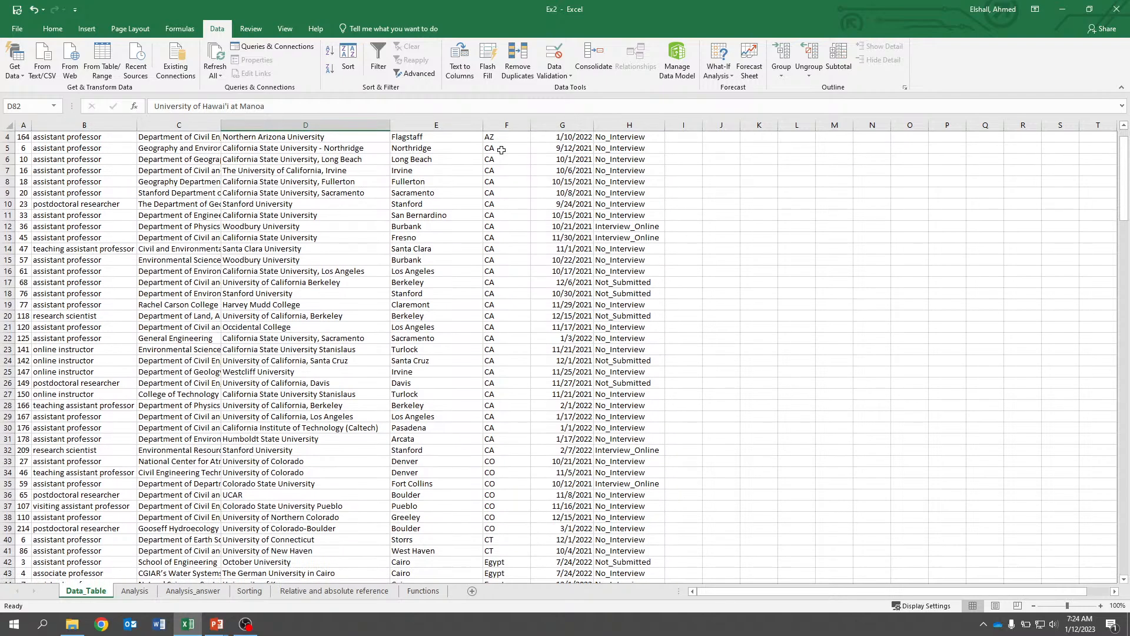
pyautogui.scroll(1, 505, 168)
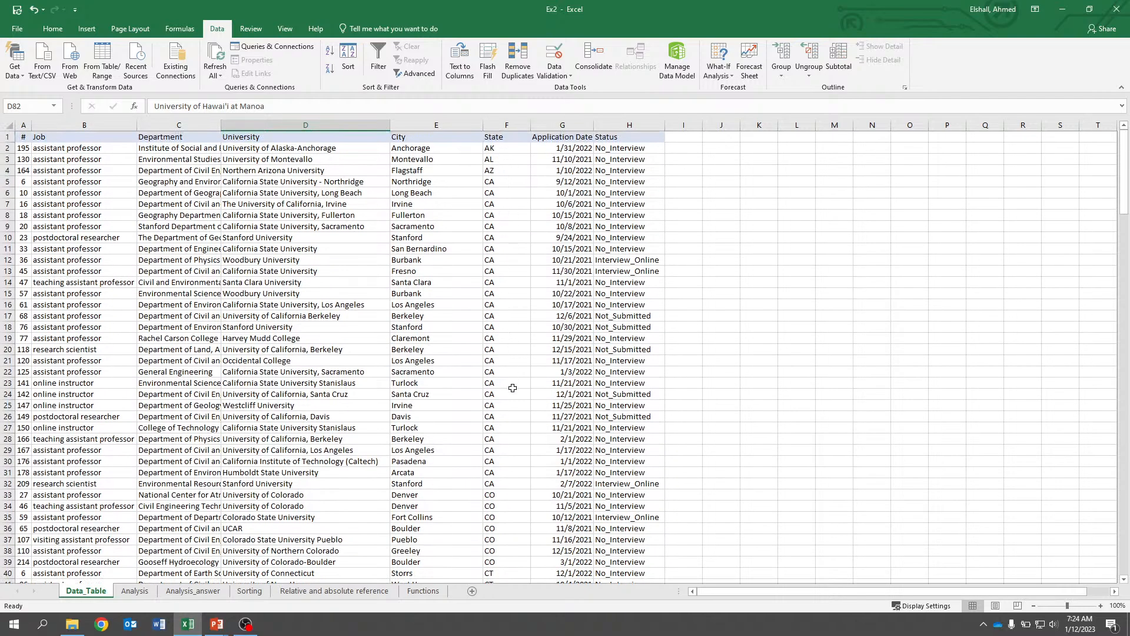
pyautogui.scroll(-2, 510, 483)
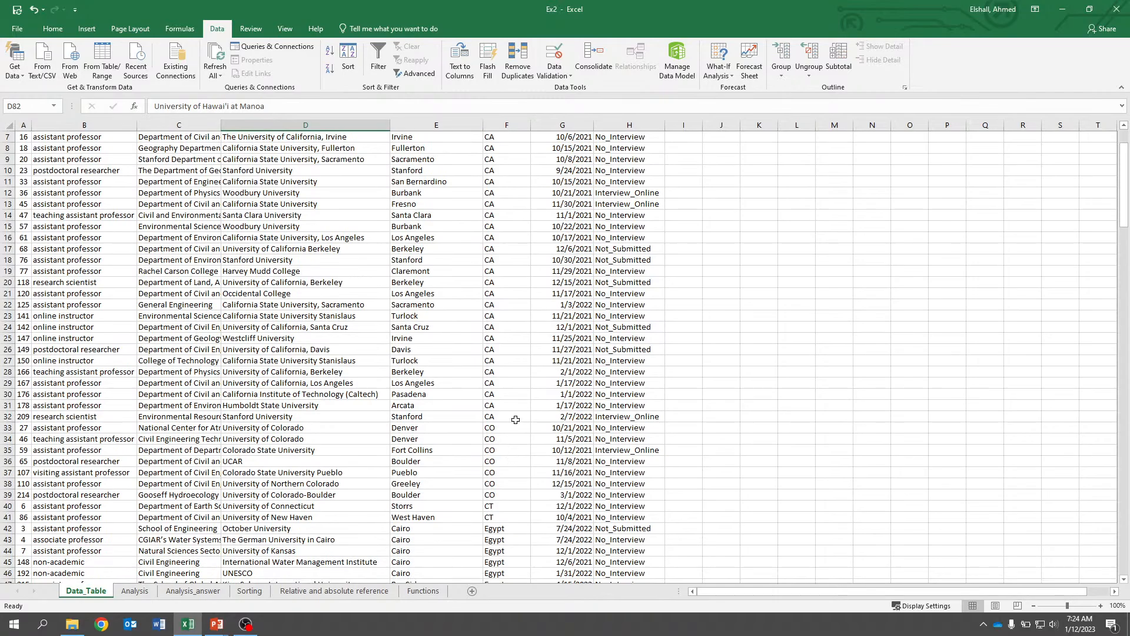
pyautogui.scroll(-8, 516, 420)
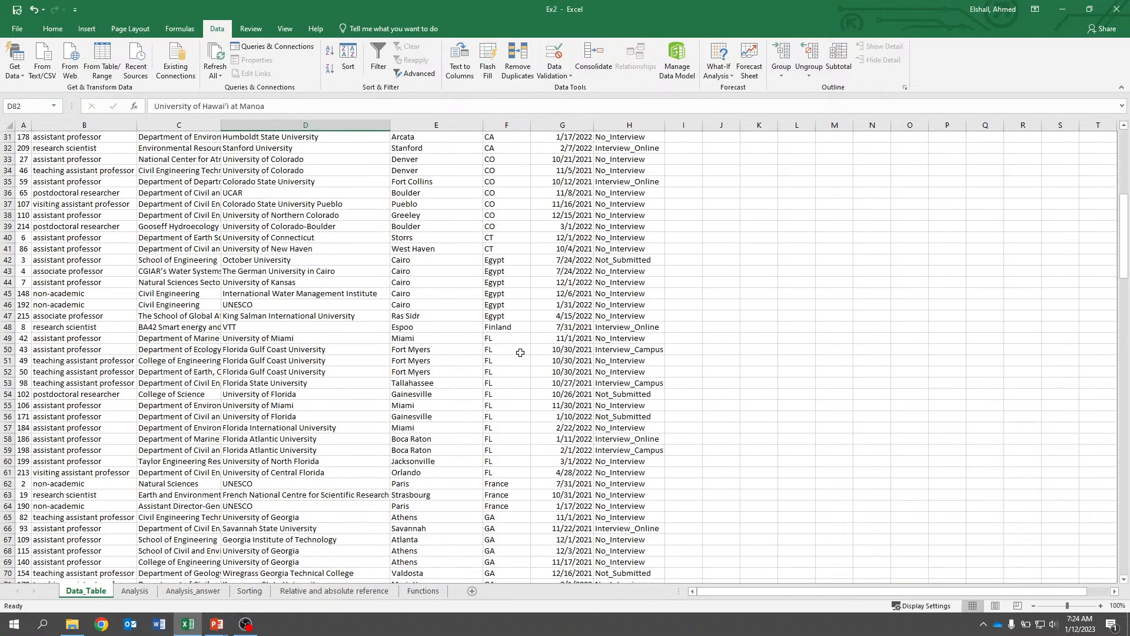
pyautogui.scroll(-18, 510, 417)
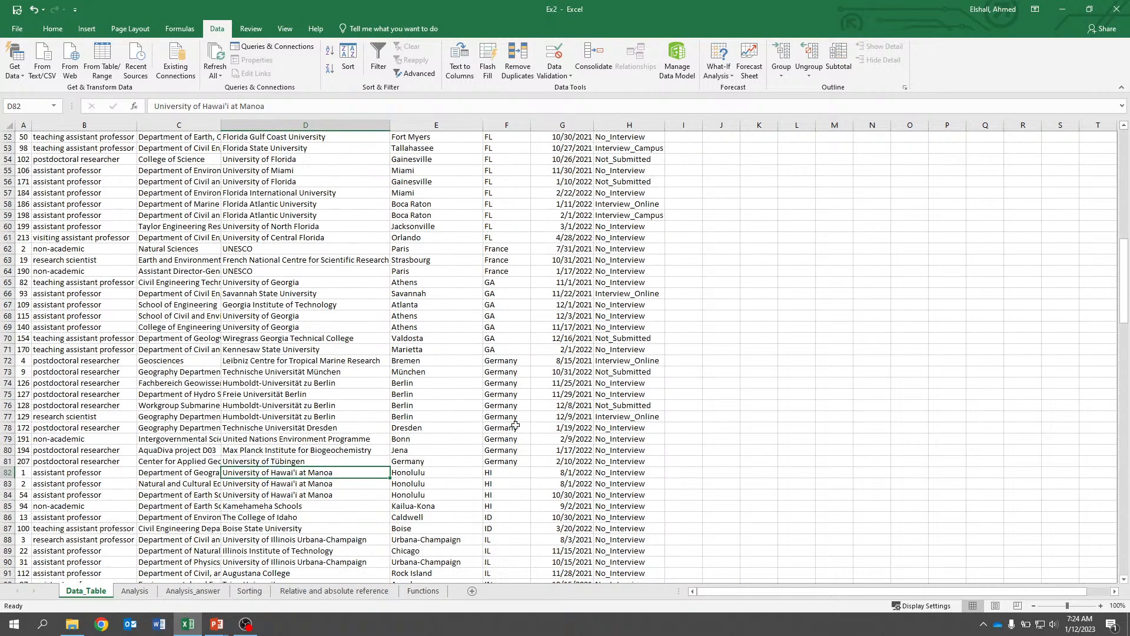
pyautogui.scroll(-10, 516, 425)
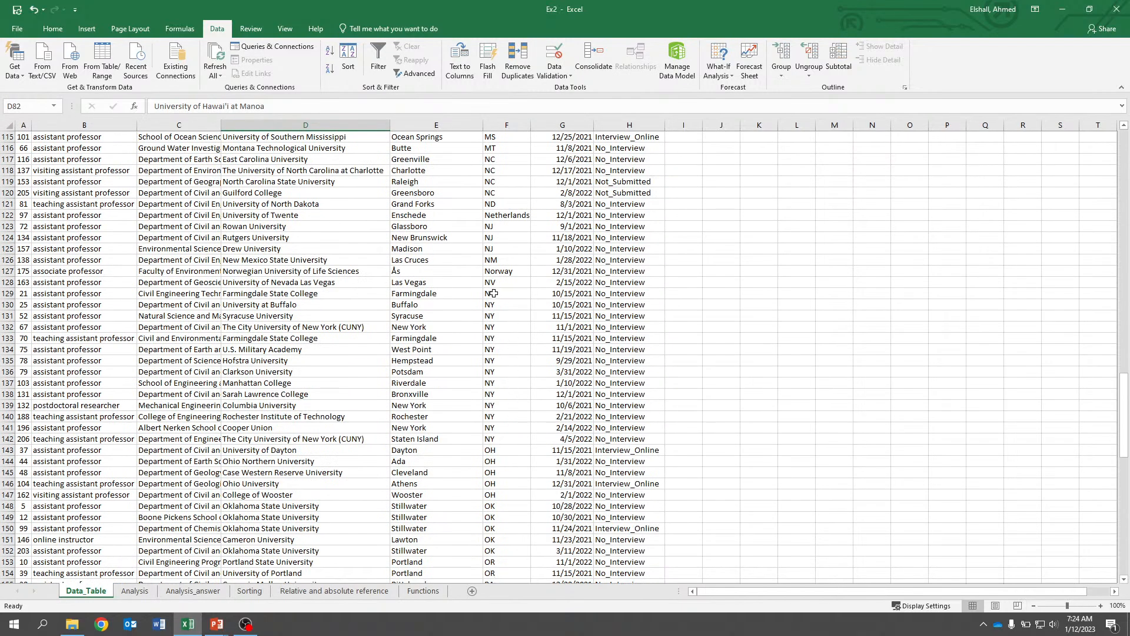
# Select the NY entries and then the CA entries in the State column to count each state's applications.
pyautogui.moveTo(494, 293); pyautogui.dragTo(503, 436)
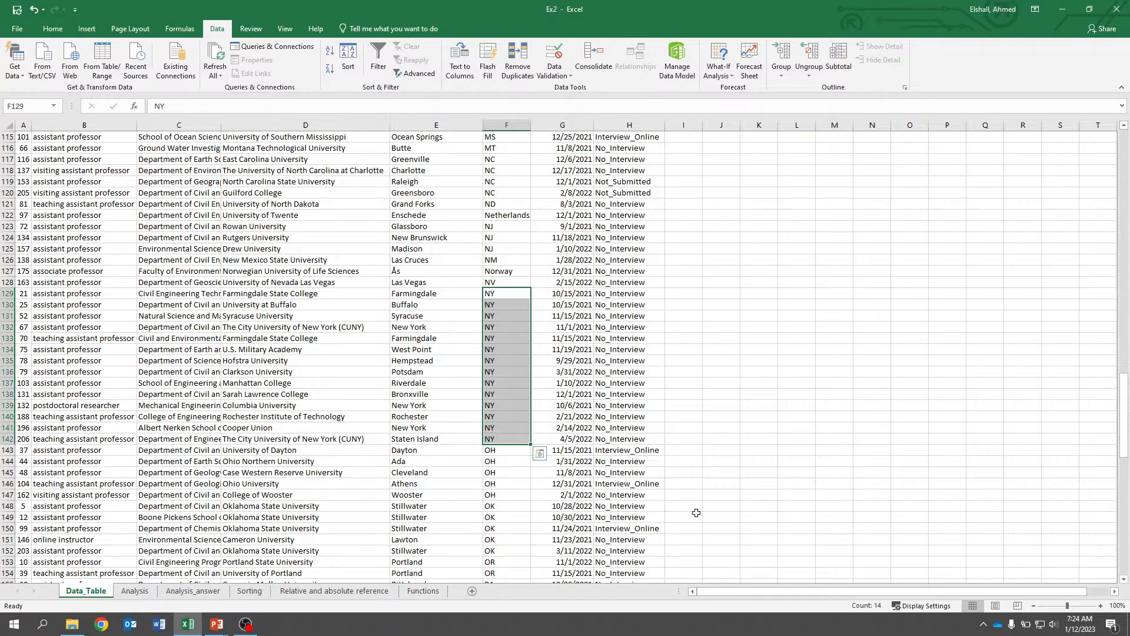
pyautogui.scroll(20, 719, 443)
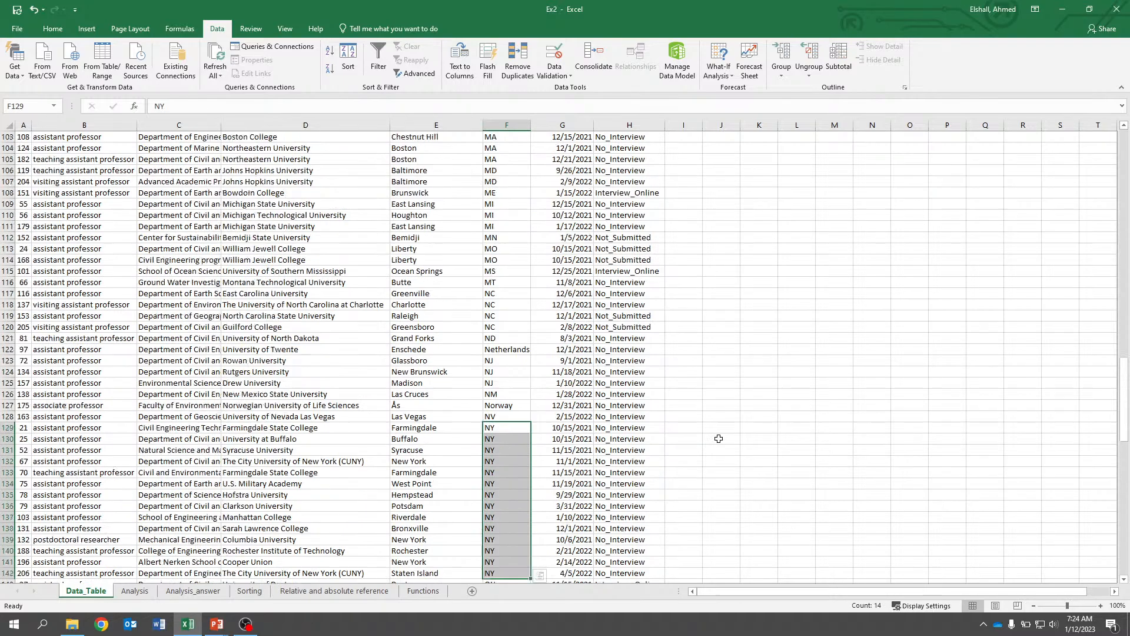
pyautogui.scroll(15, 705, 417)
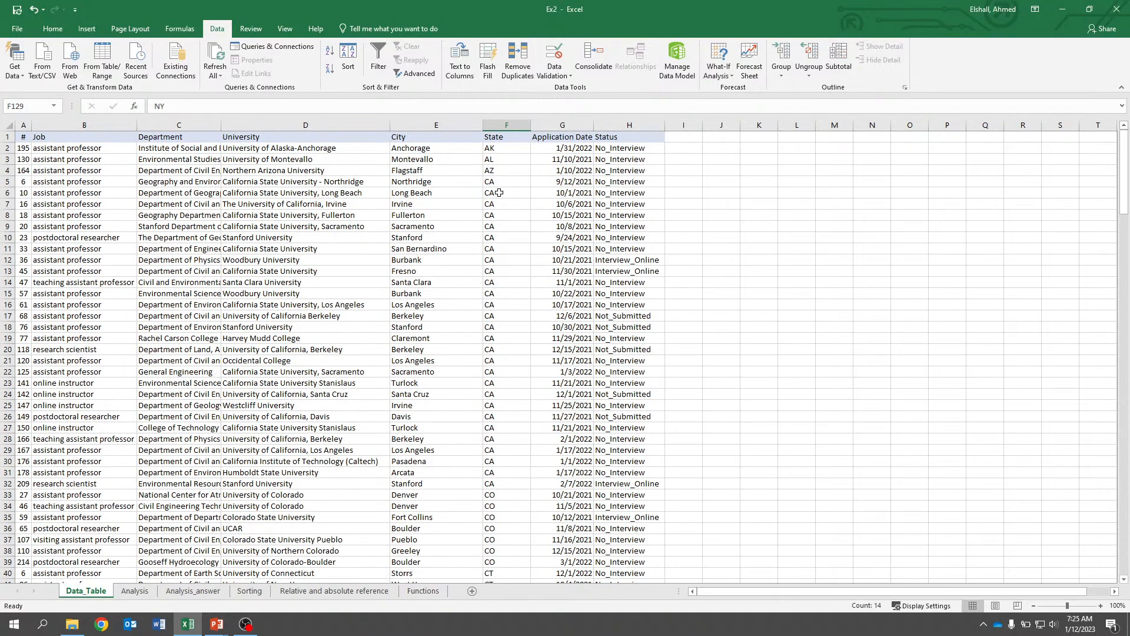
pyautogui.moveTo(499, 192); pyautogui.dragTo(522, 485)
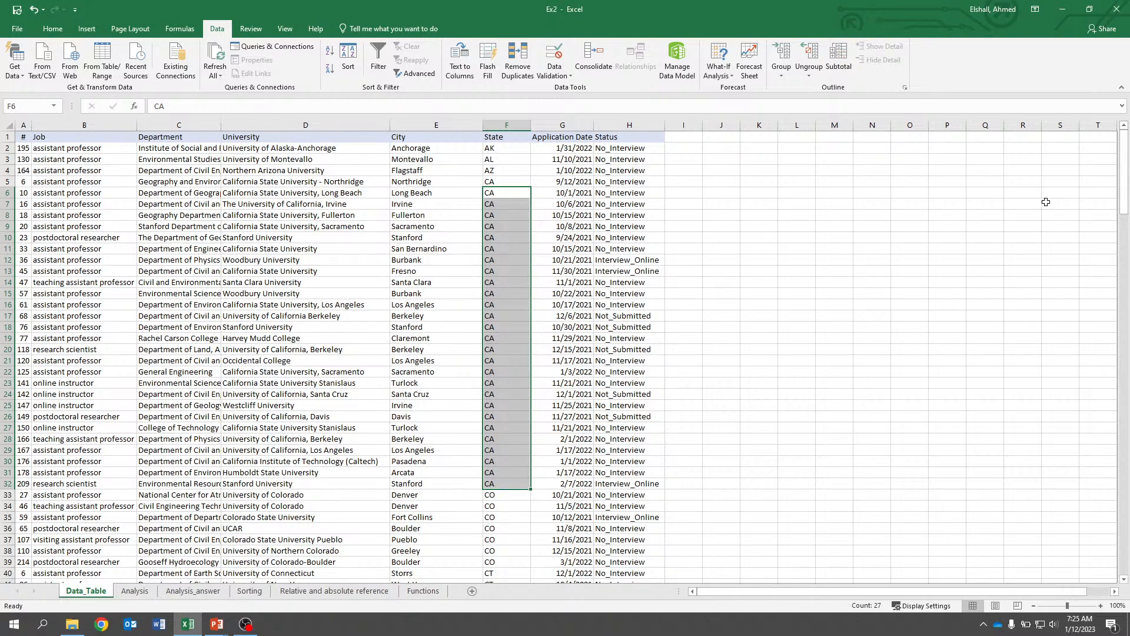
# Scroll down to the TX entries and select them in the State column to count its applications.
pyautogui.moveTo(1123, 178); pyautogui.dragTo(1127, 422)
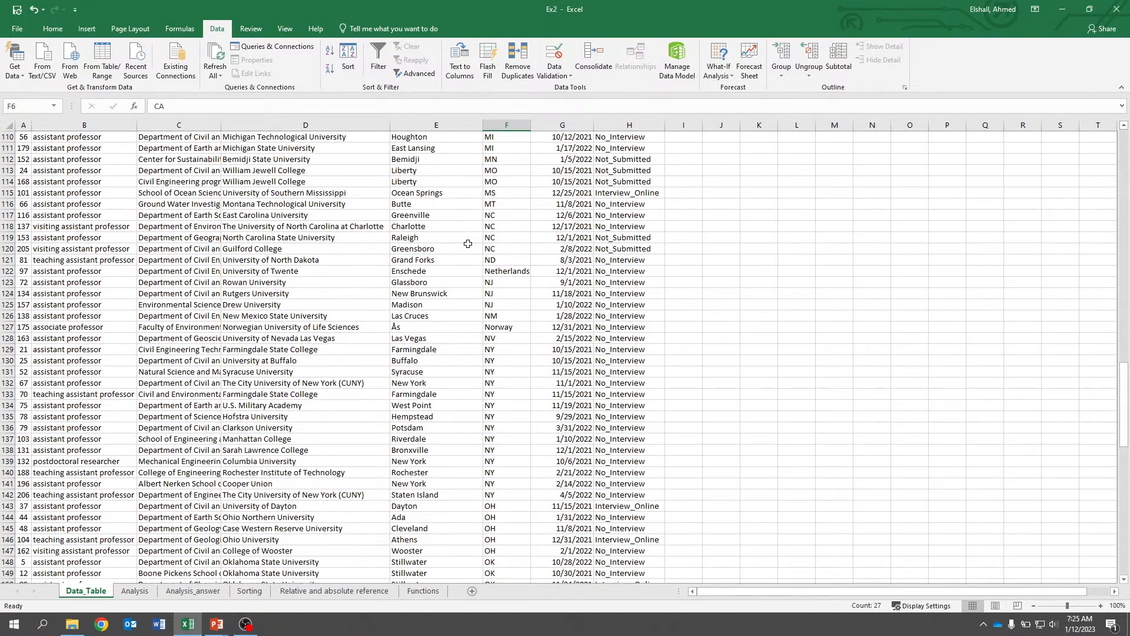
pyautogui.scroll(-10, 468, 244)
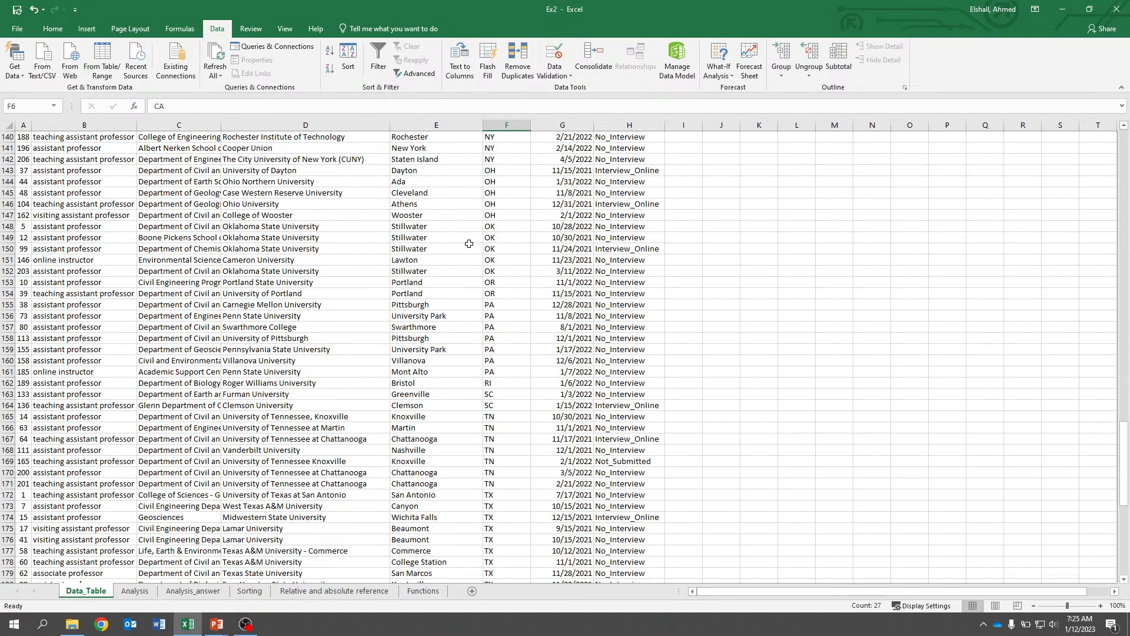
pyautogui.scroll(-3, 469, 243)
pyautogui.scroll(-4, 476, 275)
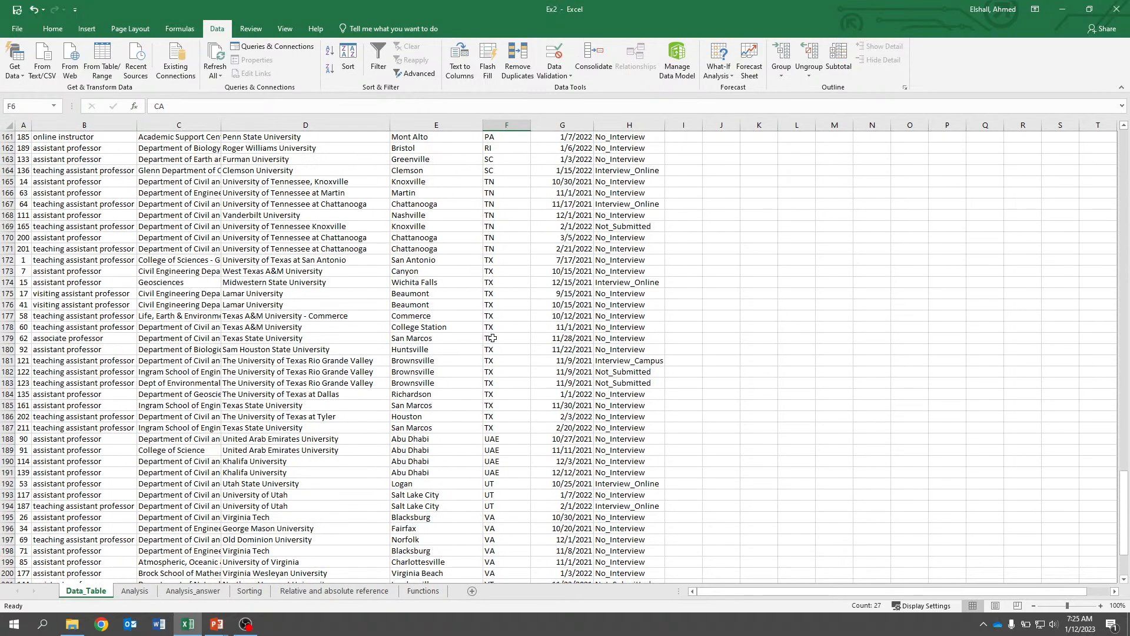
pyautogui.click(493, 317)
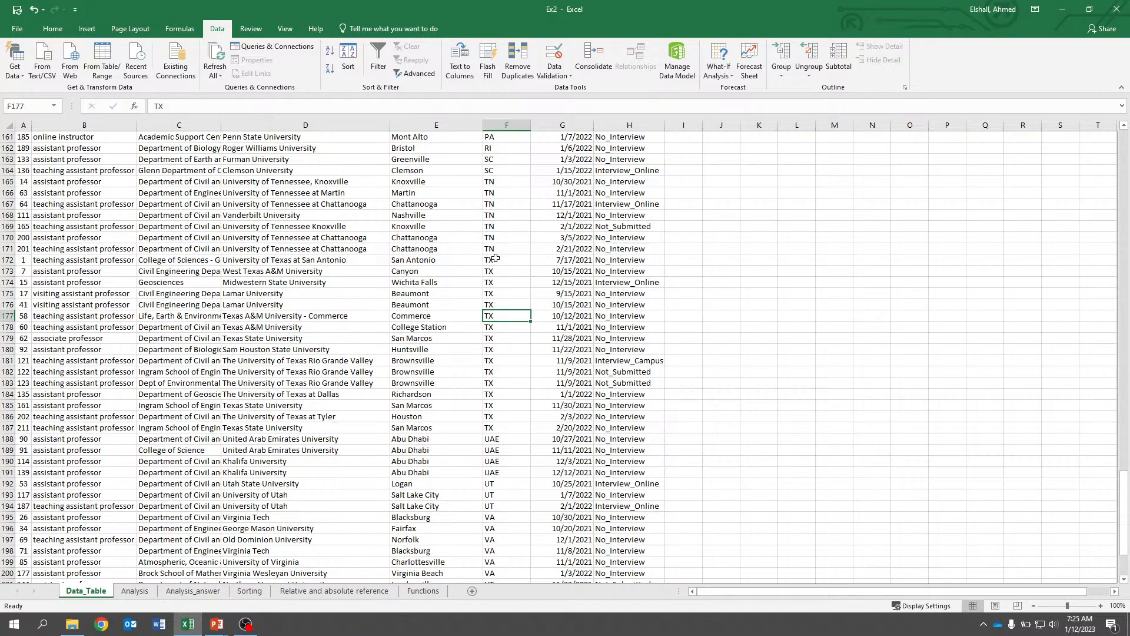
pyautogui.moveTo(496, 260); pyautogui.dragTo(498, 427)
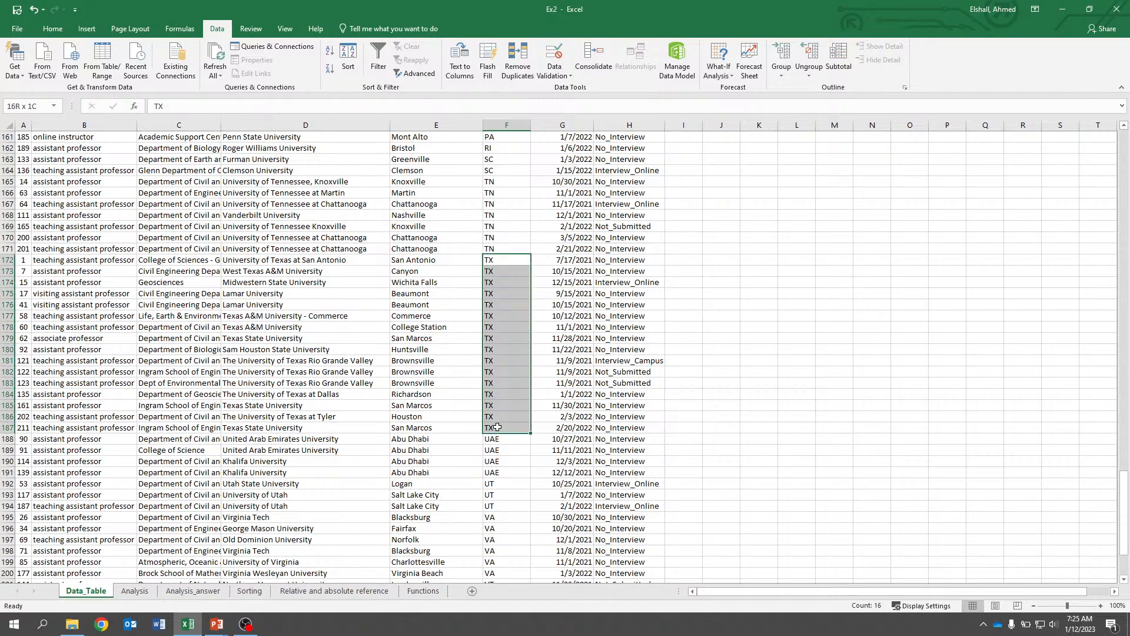
pyautogui.scroll(-4, 533, 257)
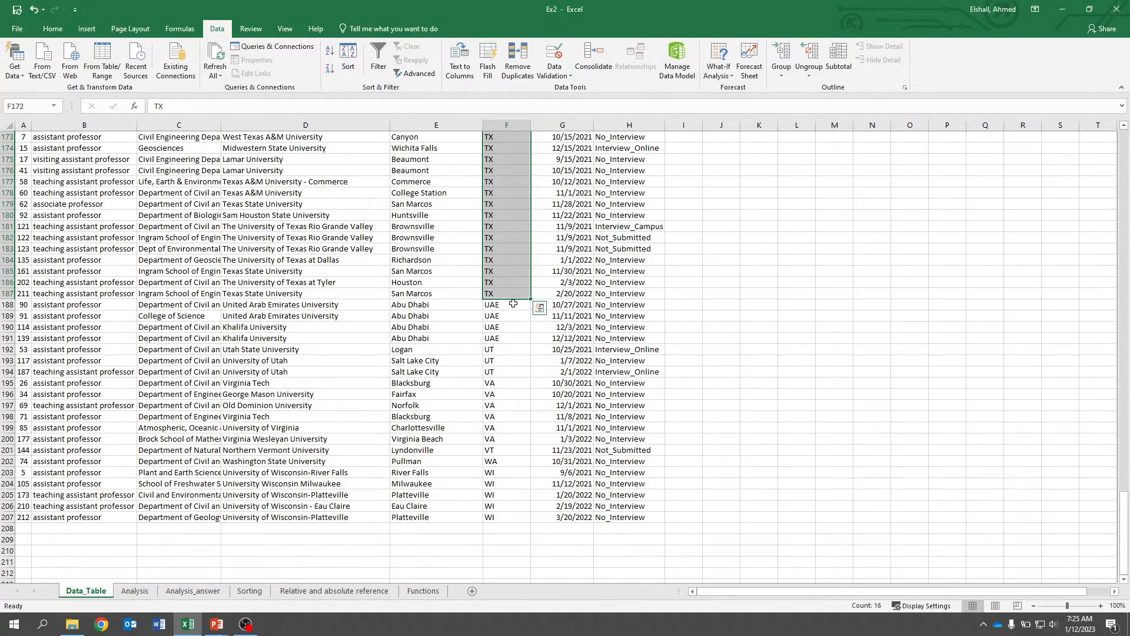
pyautogui.scroll(6, 530, 371)
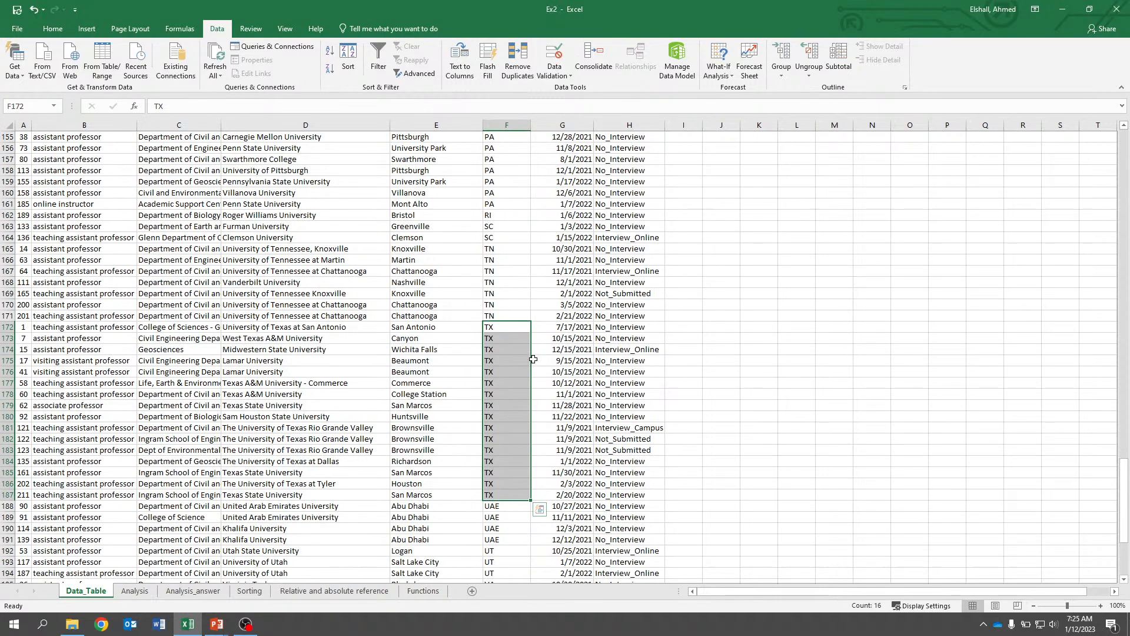
pyautogui.scroll(20, 533, 359)
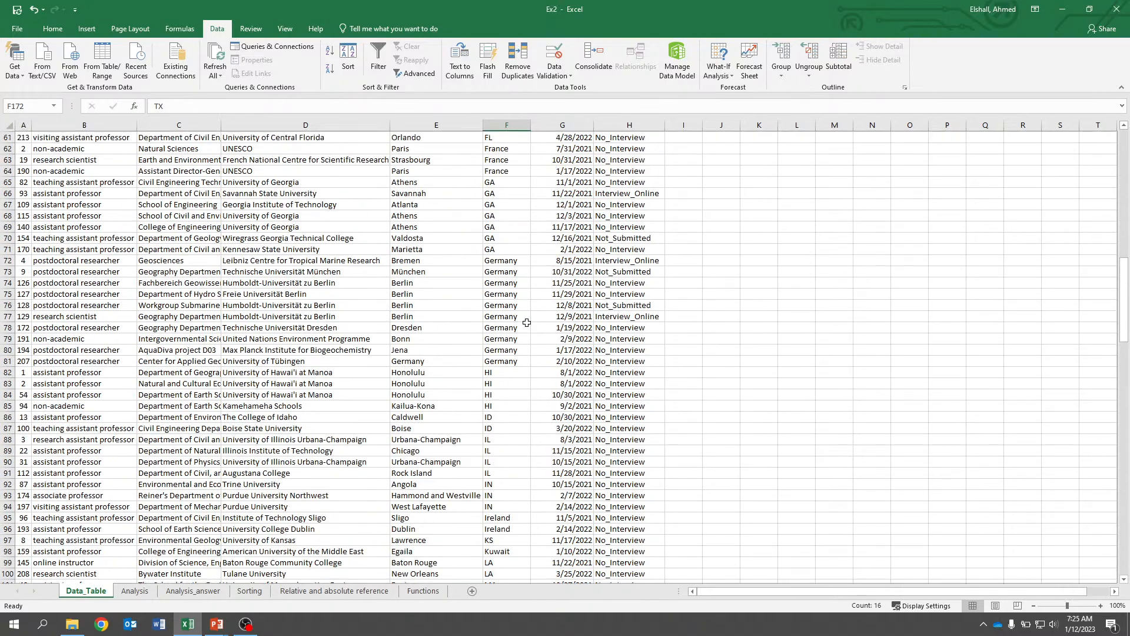
# Select the FL entries and then the CA entries in the State column to compare their application counts.
pyautogui.scroll(10, 527, 322)
pyautogui.moveTo(501, 325); pyautogui.dragTo(506, 462)
pyautogui.scroll(10, 517, 324)
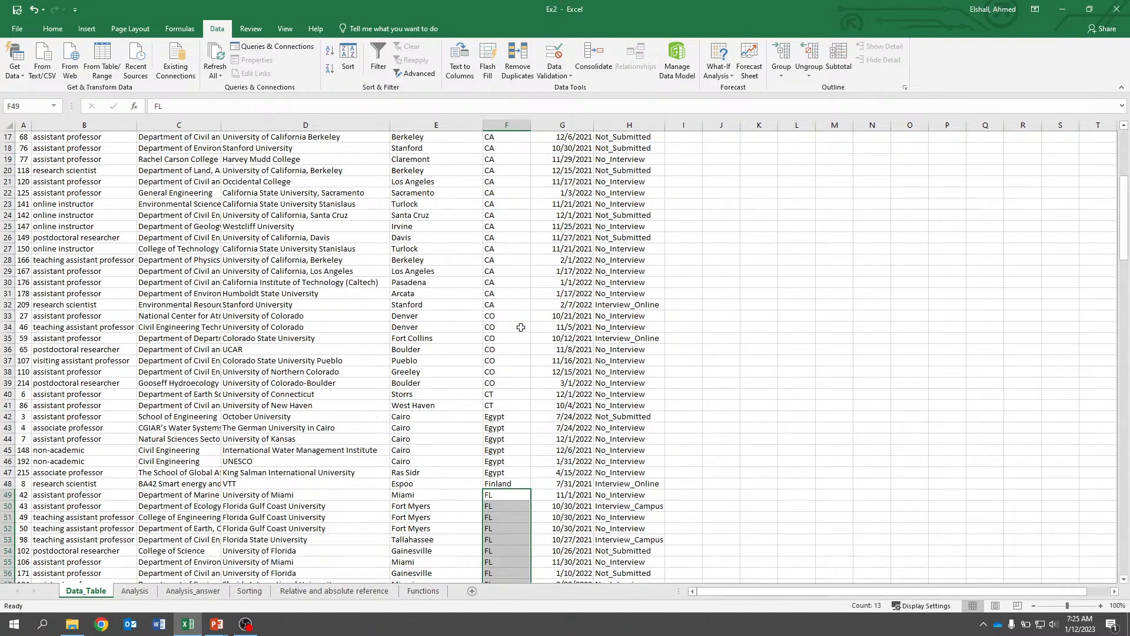
pyautogui.moveTo(497, 181); pyautogui.dragTo(510, 481)
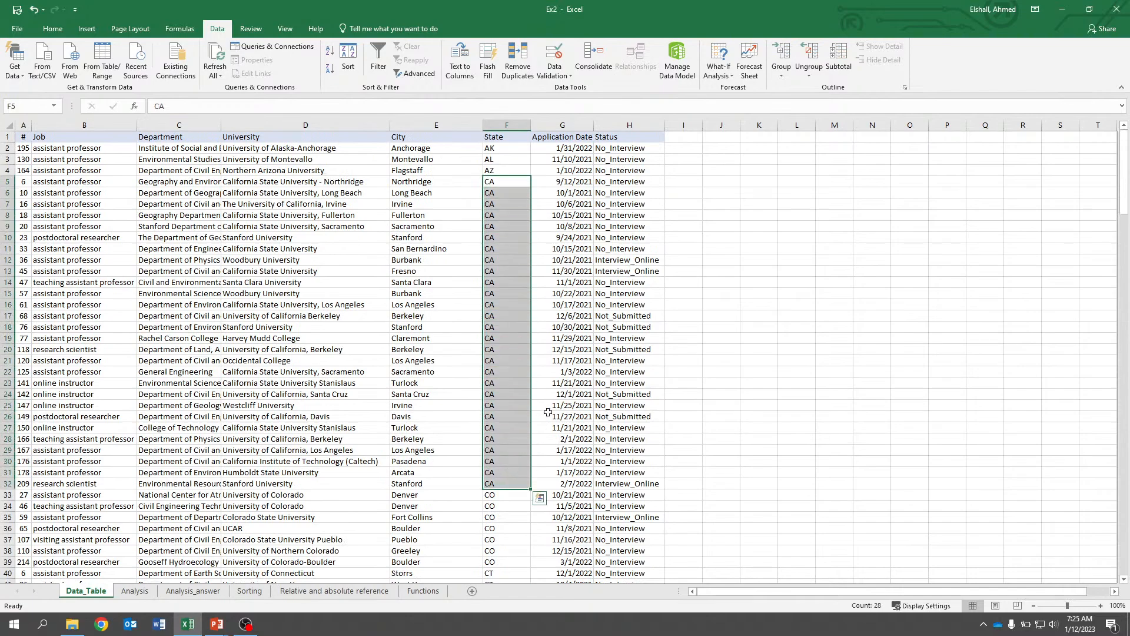
# Answer Q.1 on the Analysis sheet by entering CA (28 applications) in the cell below the question.
pyautogui.click(135, 591)
pyautogui.click(60, 209)
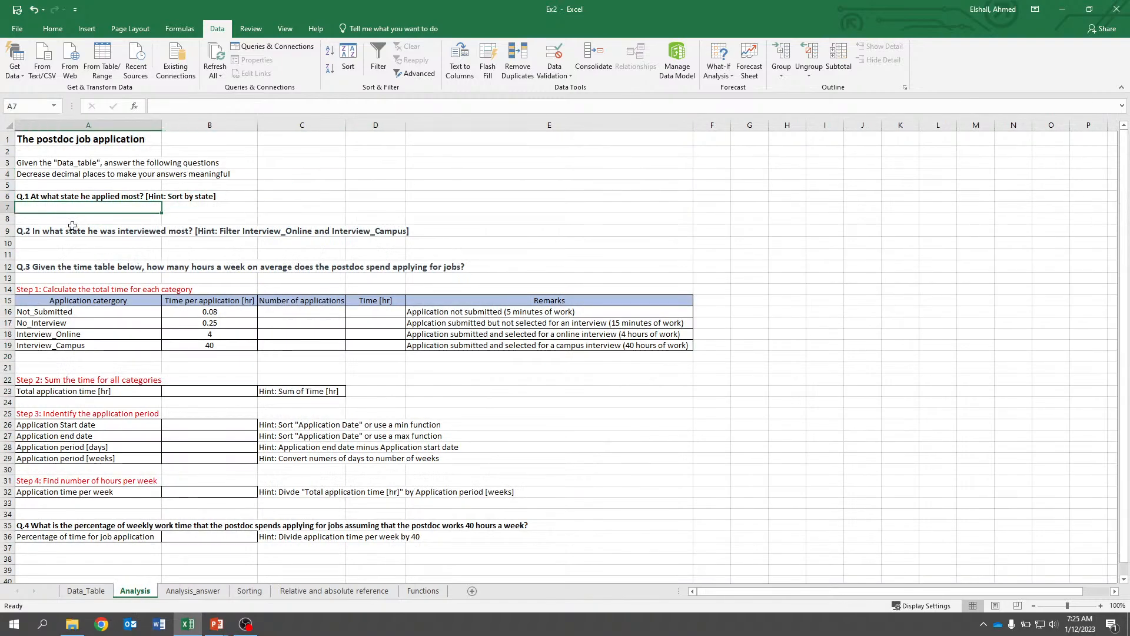
pyautogui.write('CA (2')
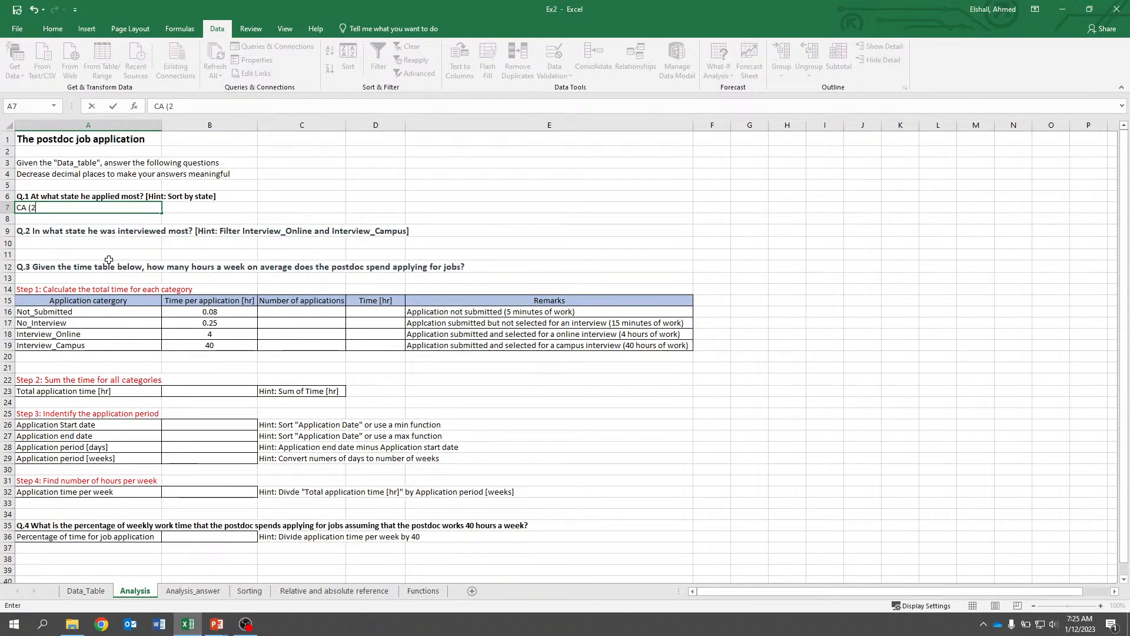
pyautogui.write('8 applications')
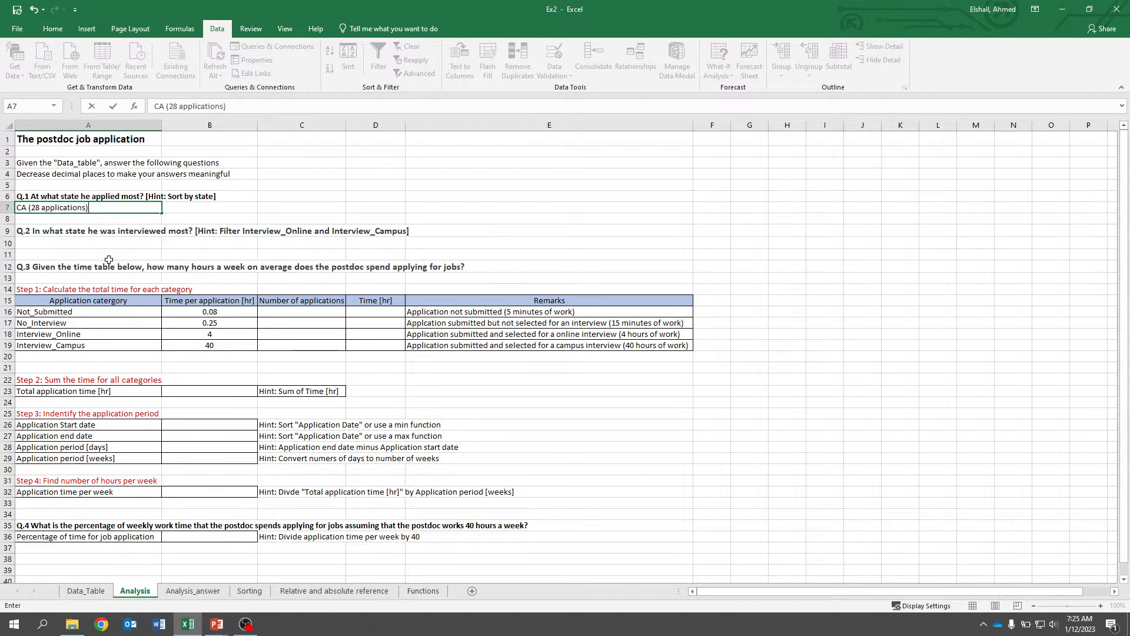
pyautogui.press('Return')
pyautogui.press('Return')
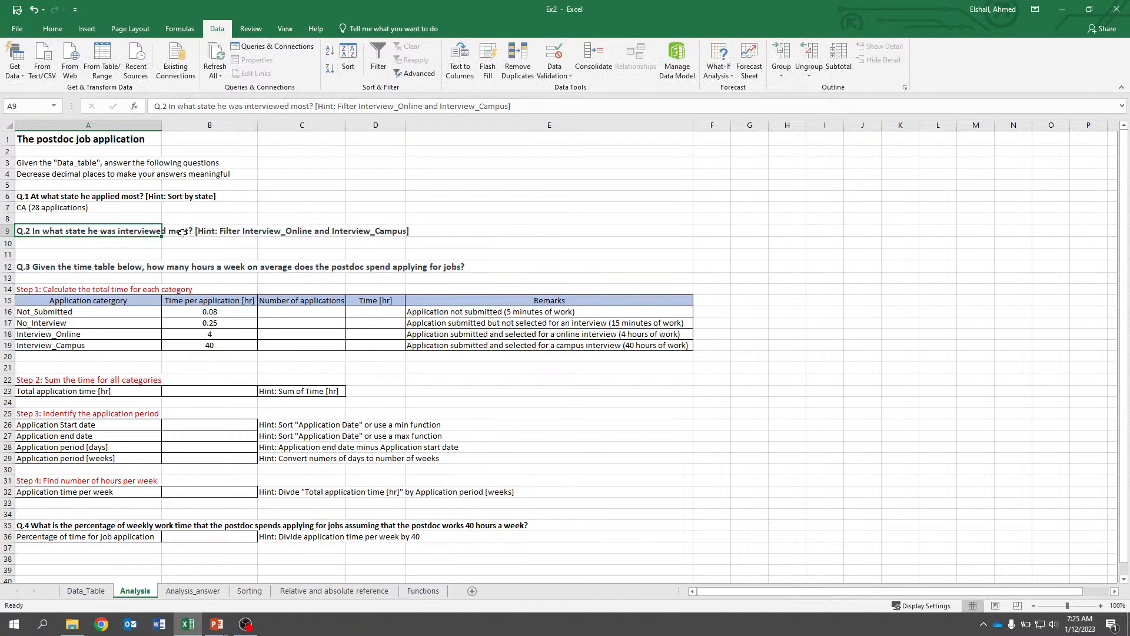
# Filter the data table's Status column to show only Interview_Campus and Interview_Online rows.
pyautogui.click(86, 590)
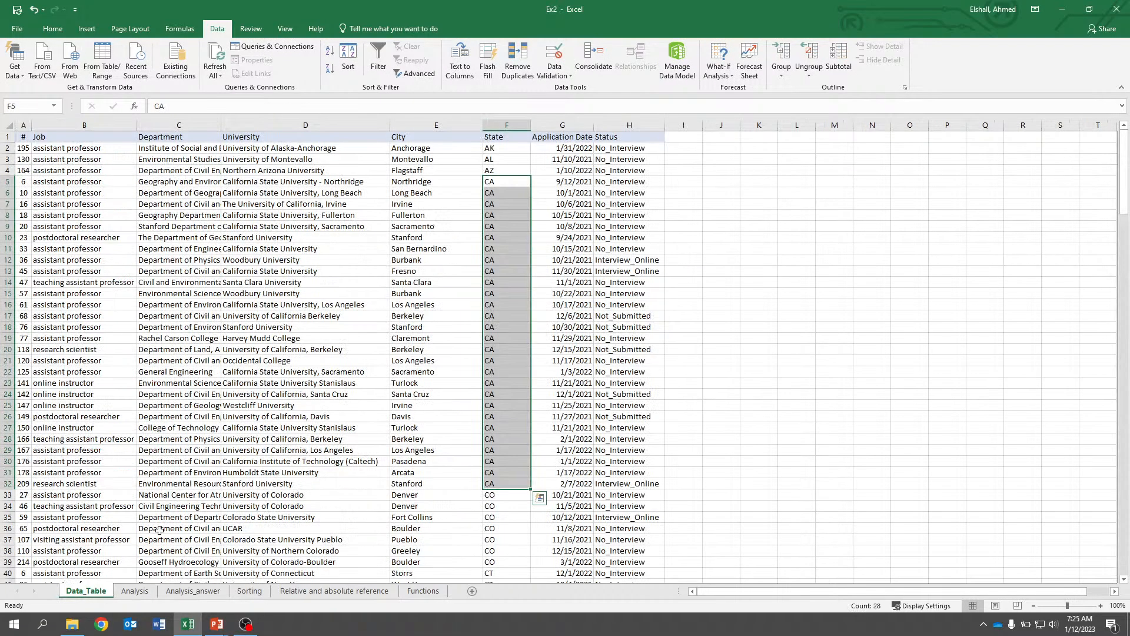
pyautogui.click(724, 172)
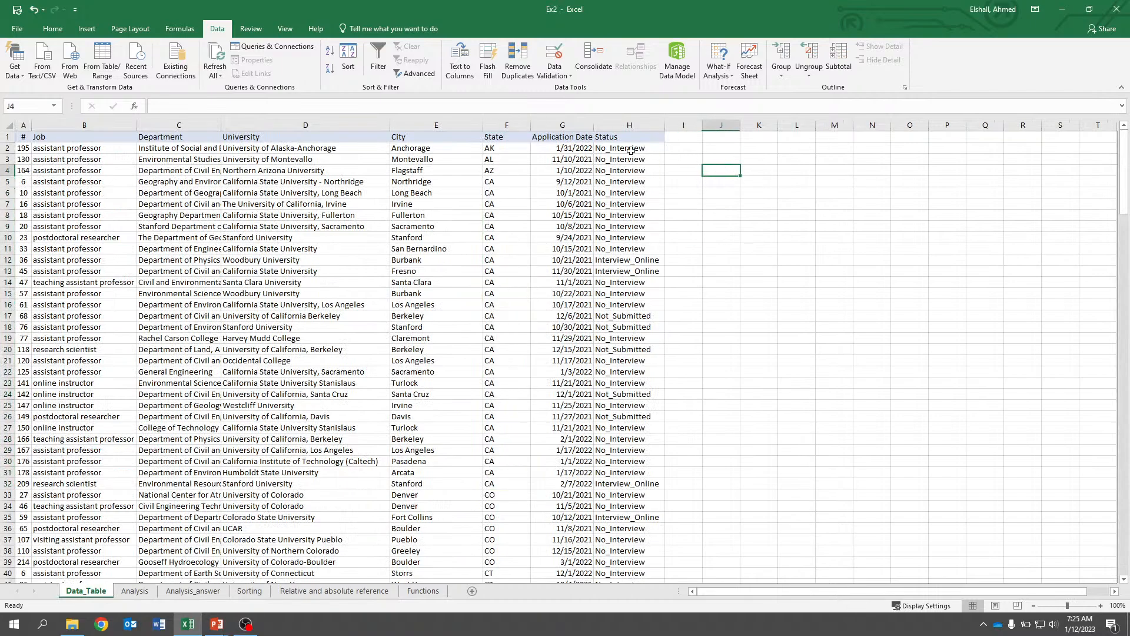
pyautogui.click(620, 123)
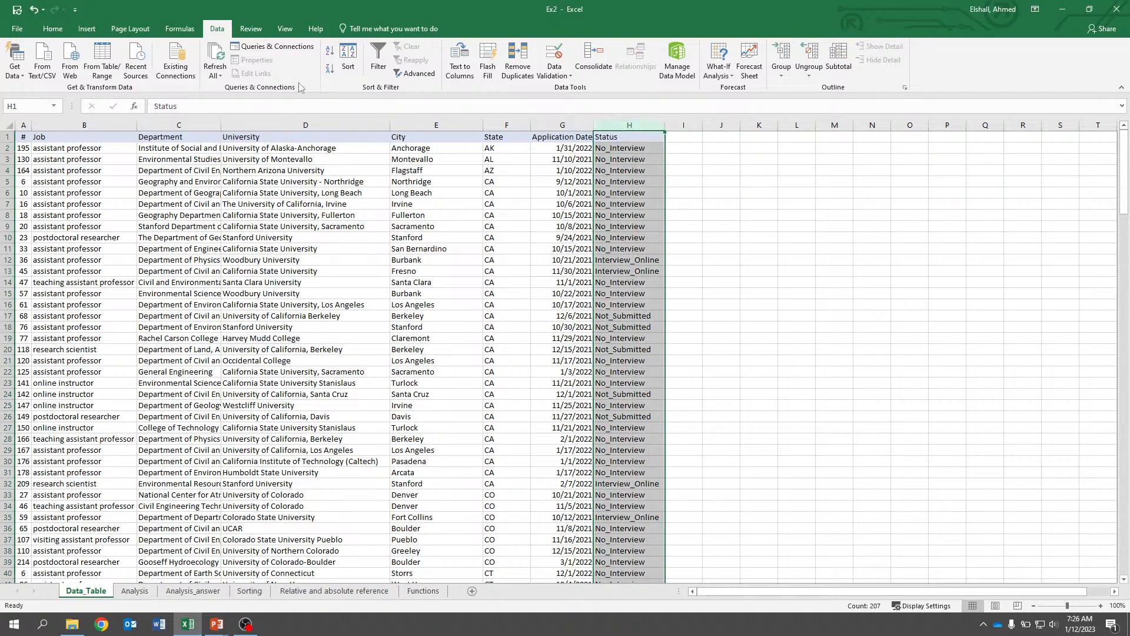
pyautogui.click(383, 48)
pyautogui.click(820, 215)
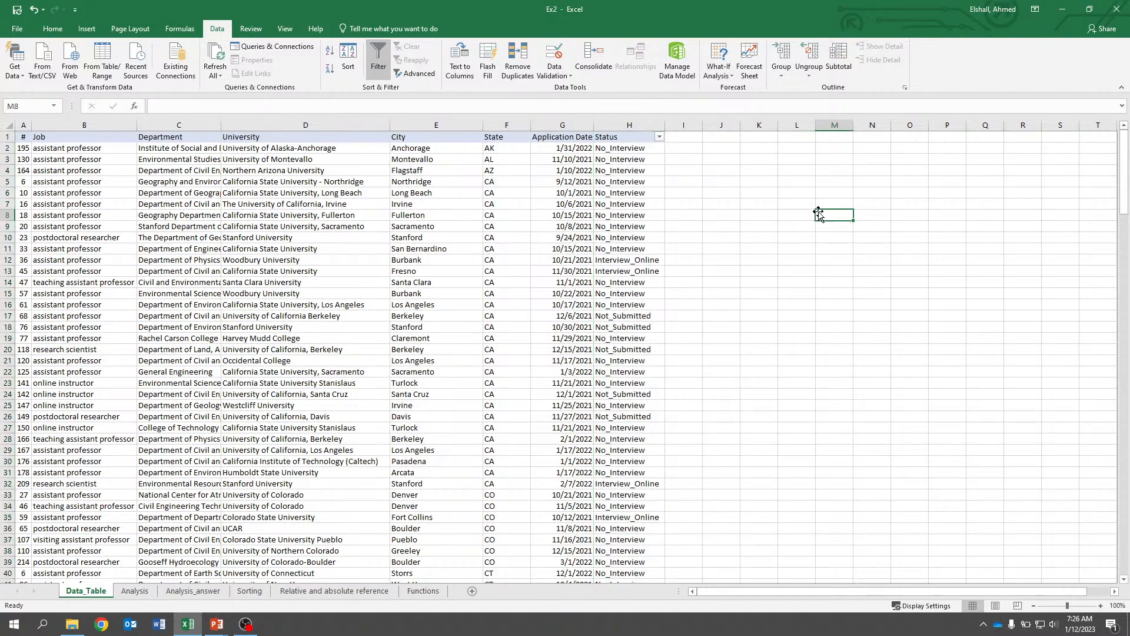
pyautogui.scroll(-10, 787, 261)
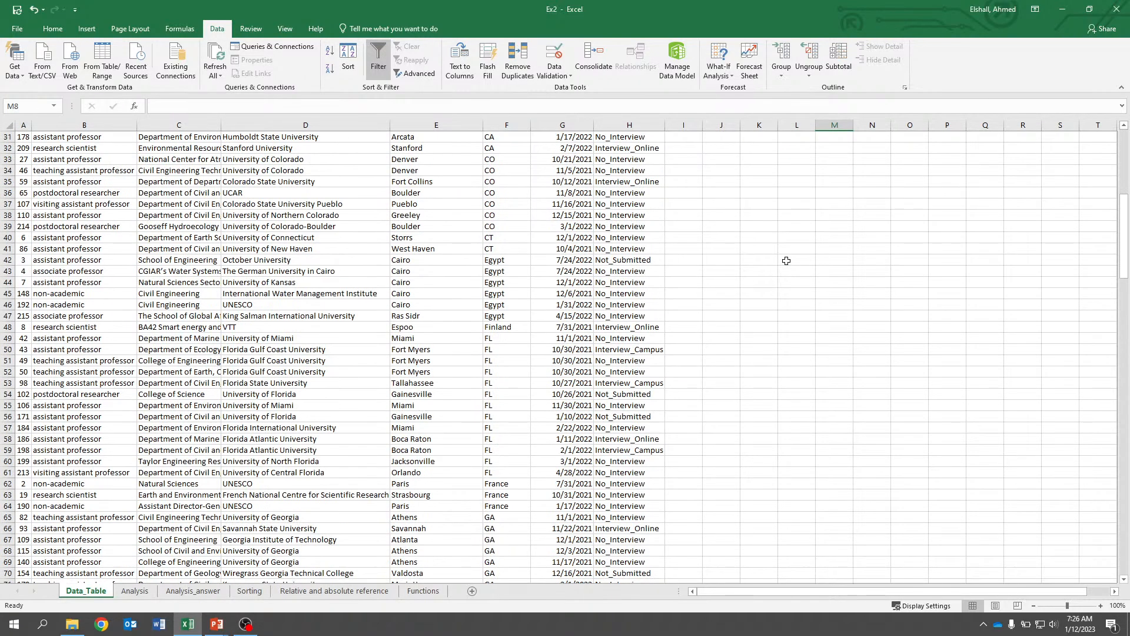
pyautogui.scroll(7, 786, 261)
pyautogui.scroll(3, 786, 261)
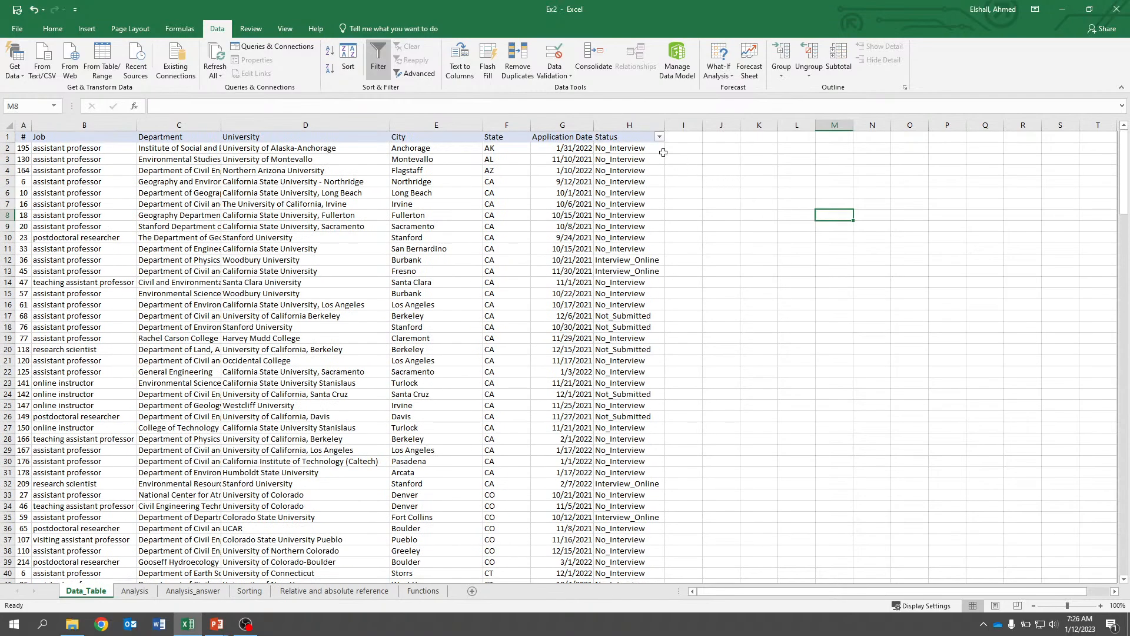
pyautogui.click(660, 137)
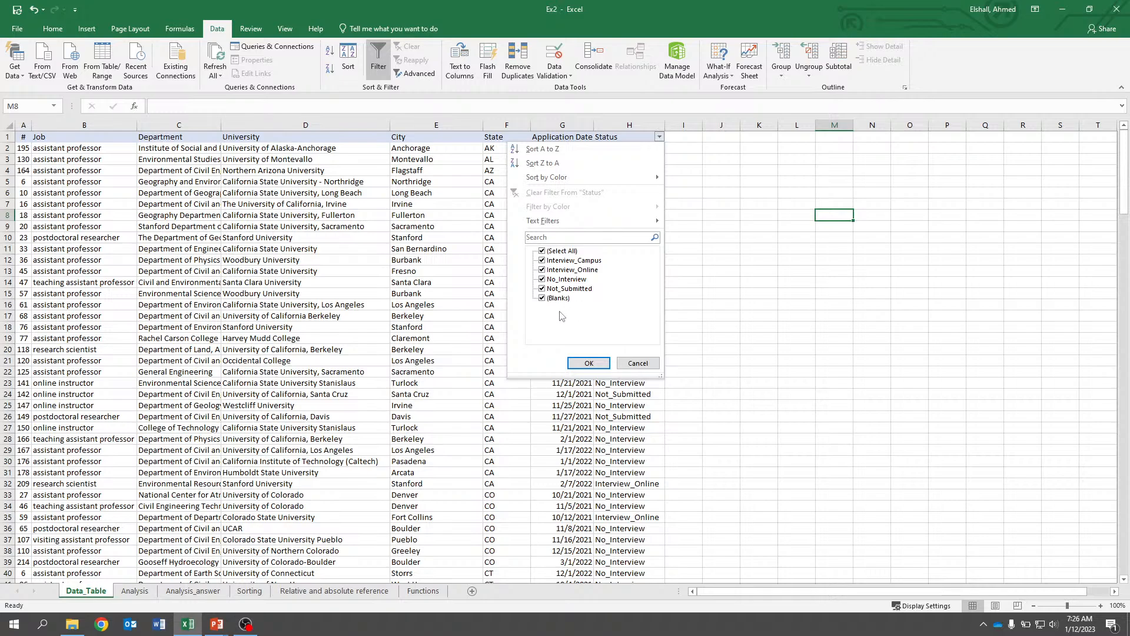
pyautogui.click(543, 252)
pyautogui.click(542, 261)
pyautogui.click(543, 271)
pyautogui.click(574, 362)
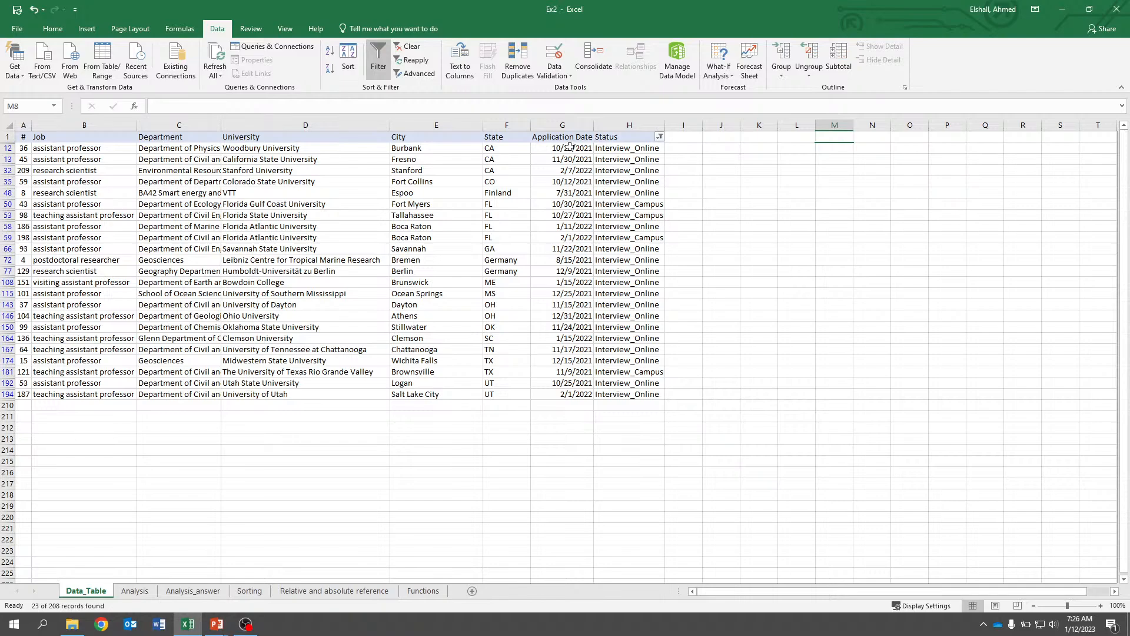
# Select the filtered Status entries, then the CA and FL entries in the State column to count interviews.
pyautogui.moveTo(606, 149); pyautogui.dragTo(636, 395)
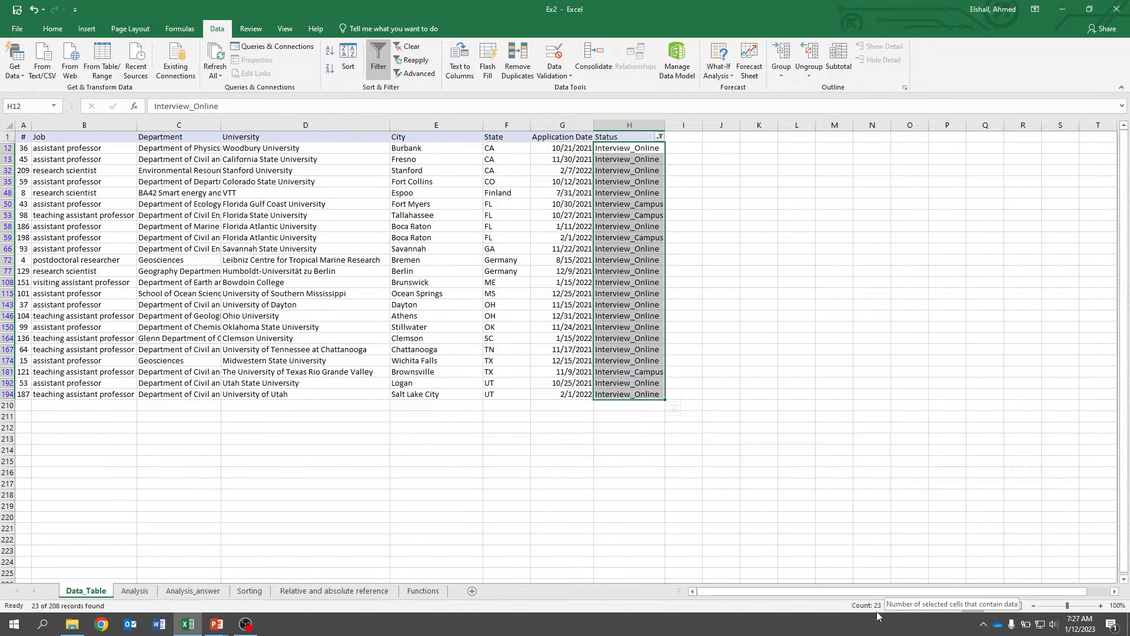
pyautogui.click(780, 350)
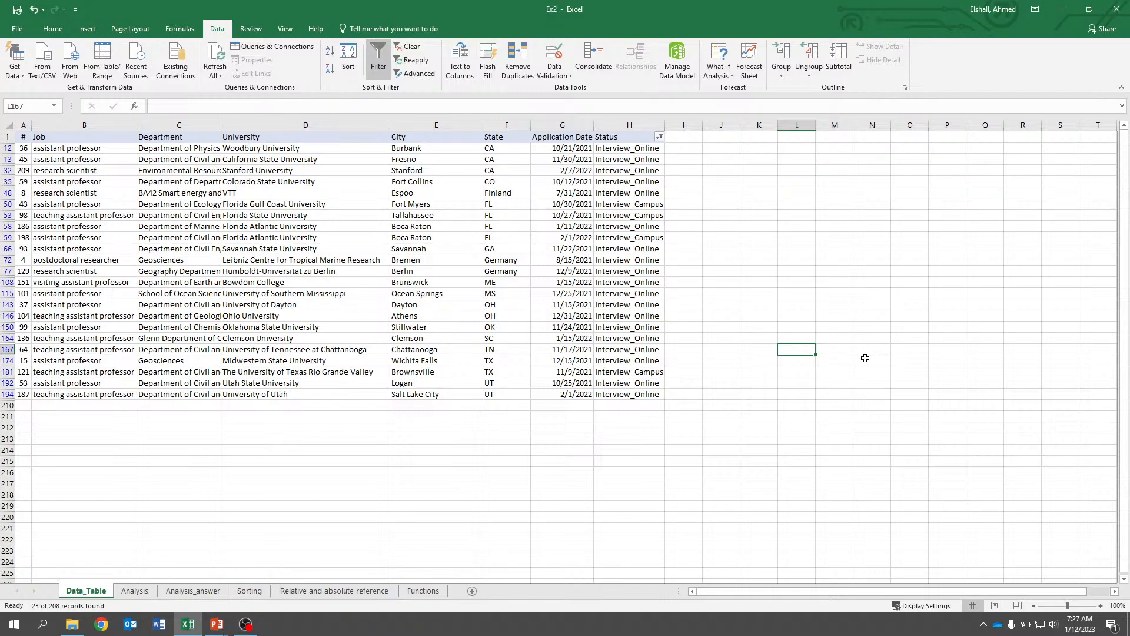
pyautogui.moveTo(511, 152); pyautogui.dragTo(510, 170)
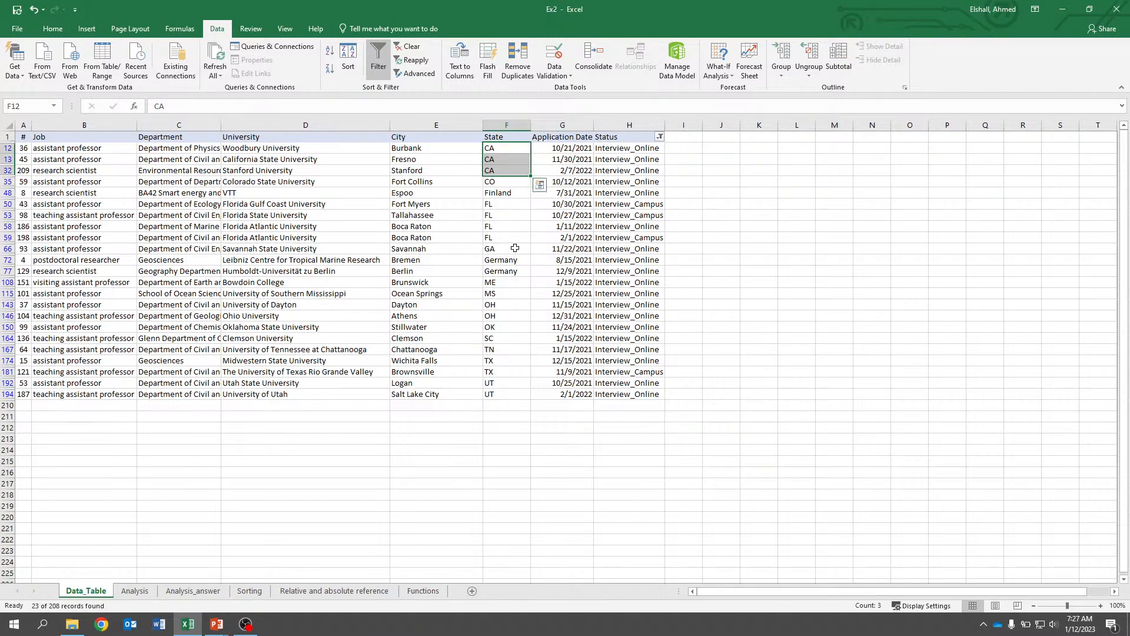
pyautogui.click(500, 183)
pyautogui.click(499, 203)
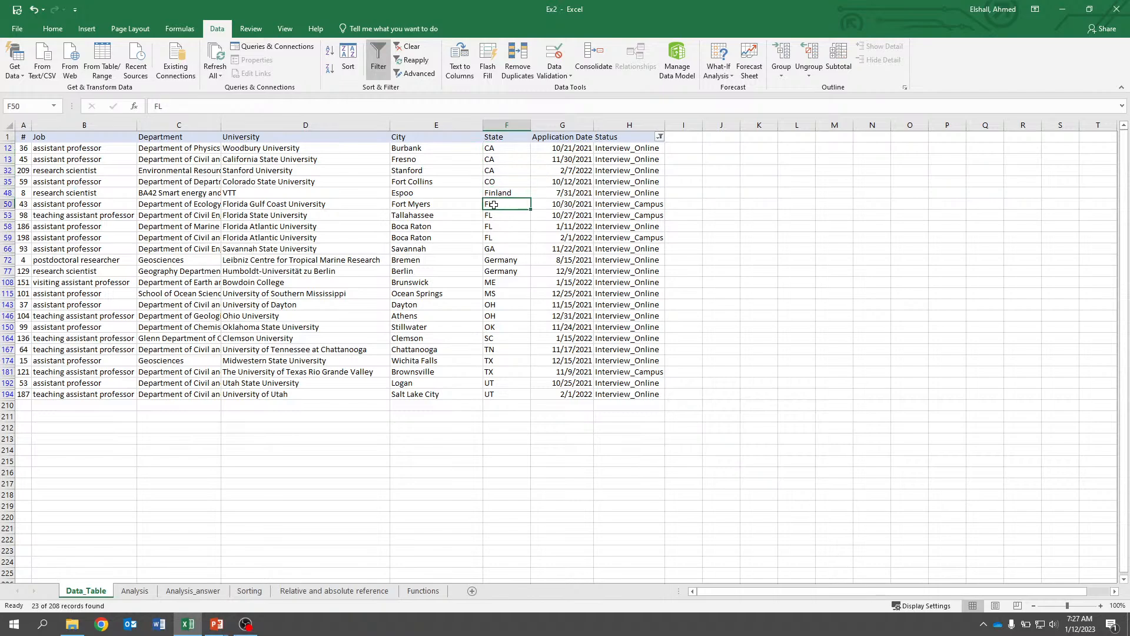
pyautogui.moveTo(499, 203); pyautogui.dragTo(506, 238)
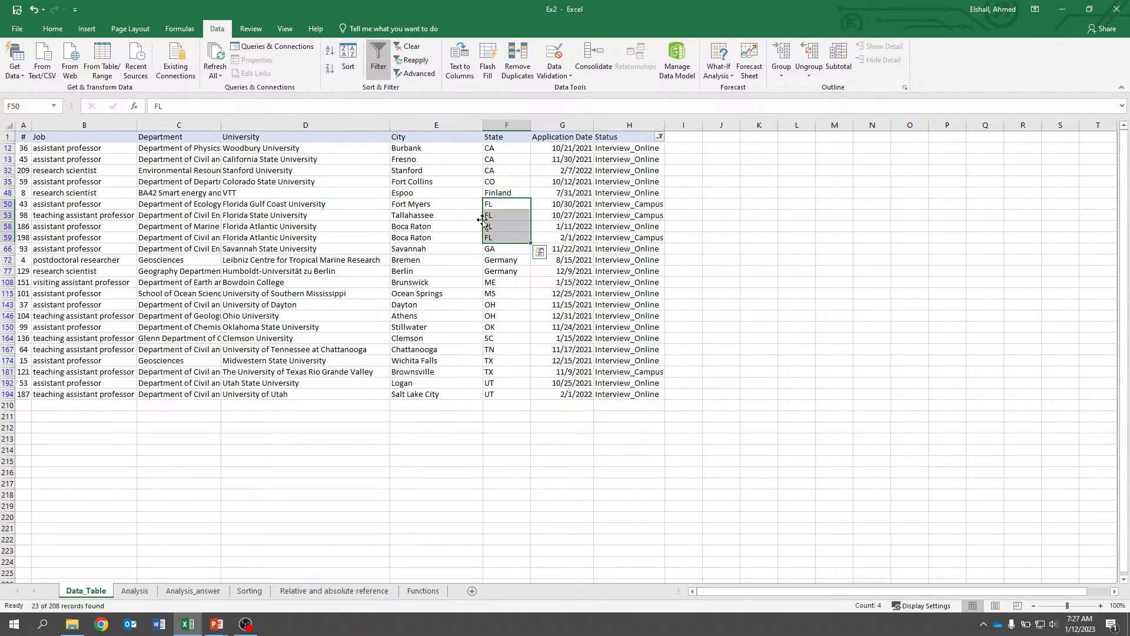
pyautogui.click(775, 215)
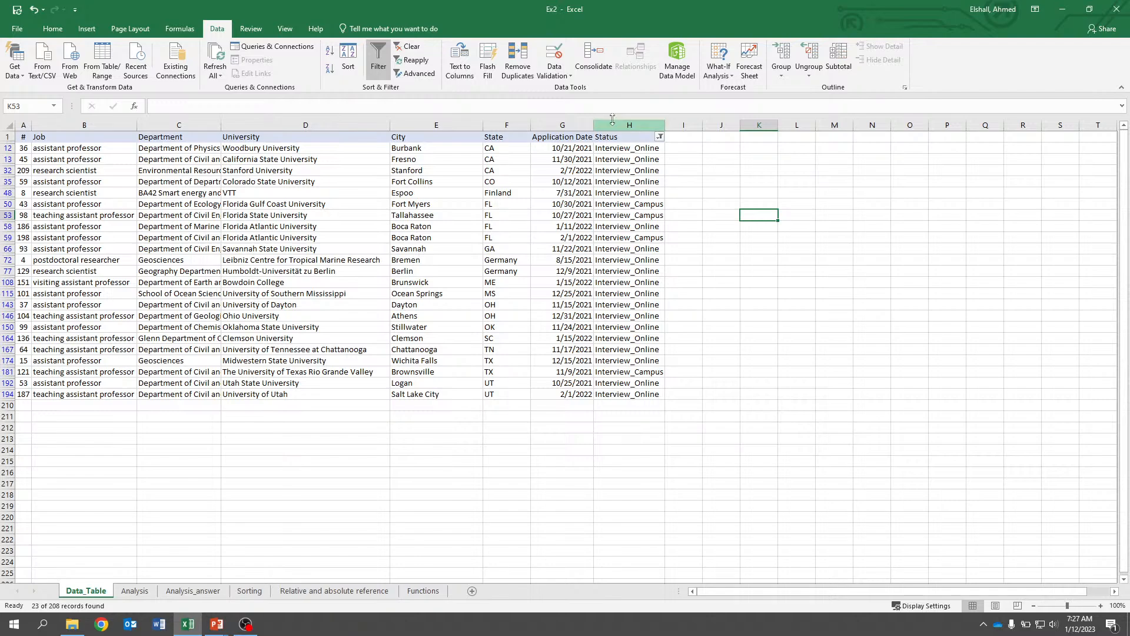
# Reapply filters across all header columns and filter the State column to show only CA.
pyautogui.click(374, 55)
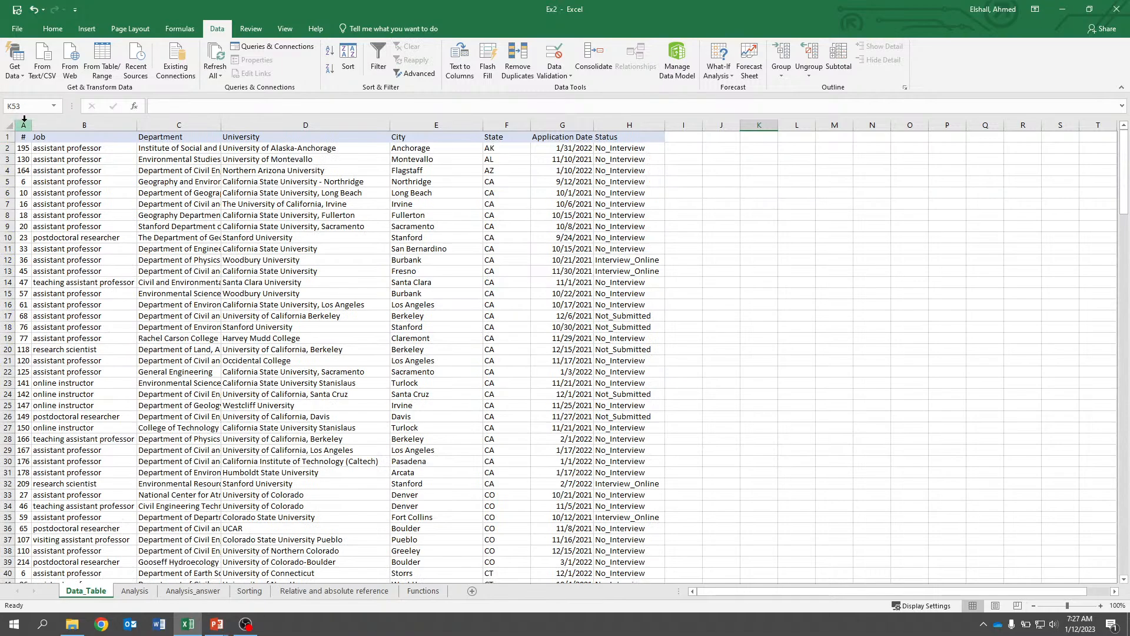
pyautogui.moveTo(22, 125); pyautogui.dragTo(607, 110)
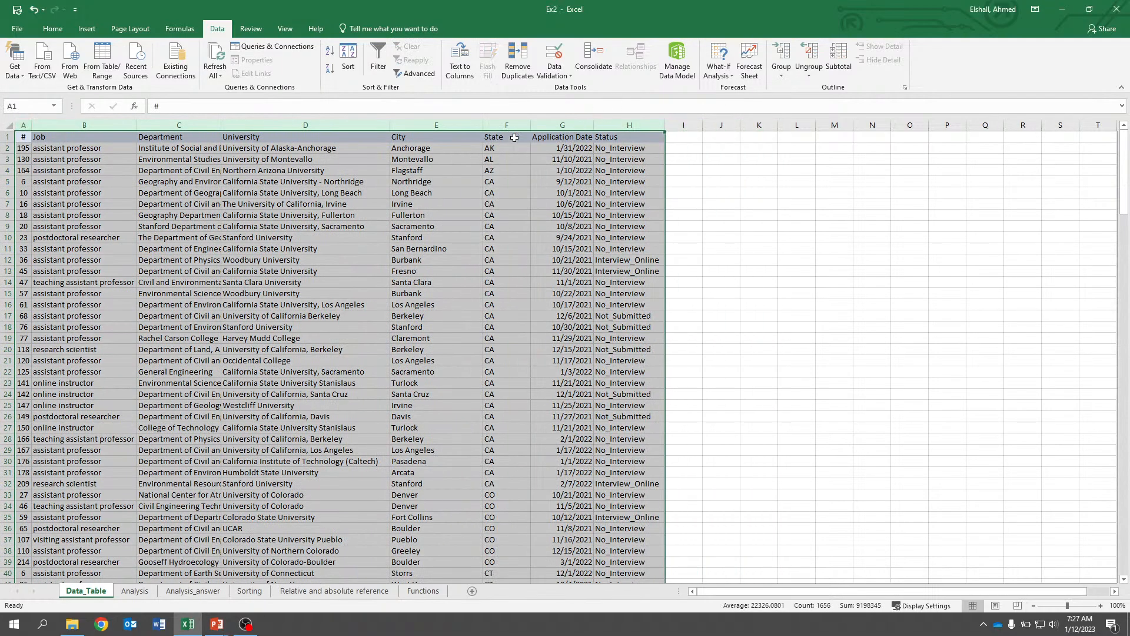
pyautogui.click(381, 55)
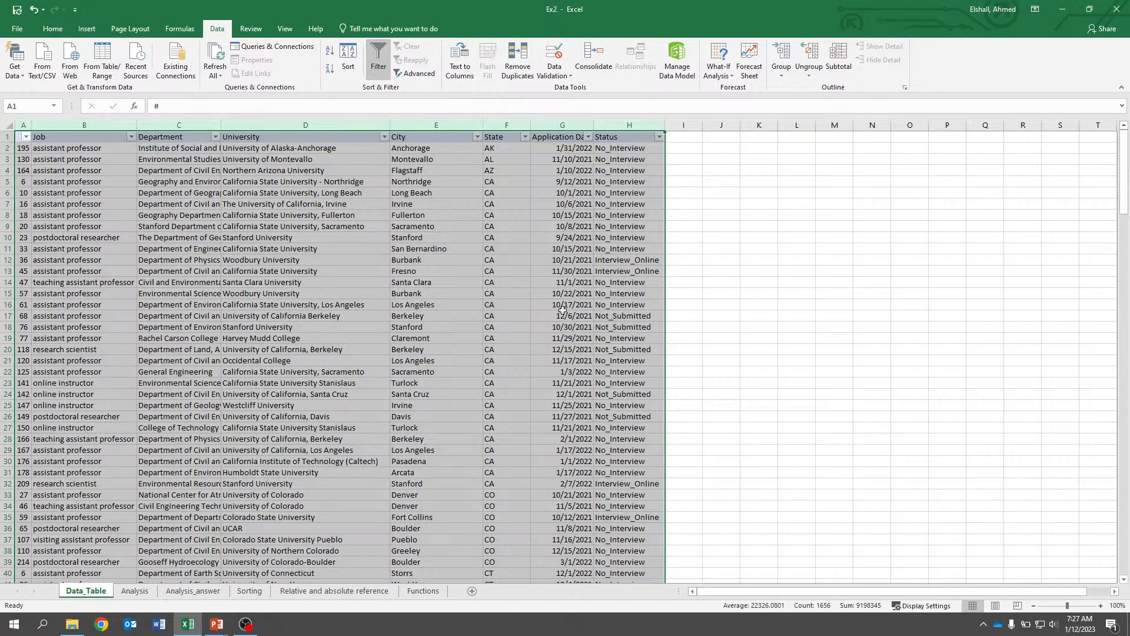
pyautogui.click(704, 274)
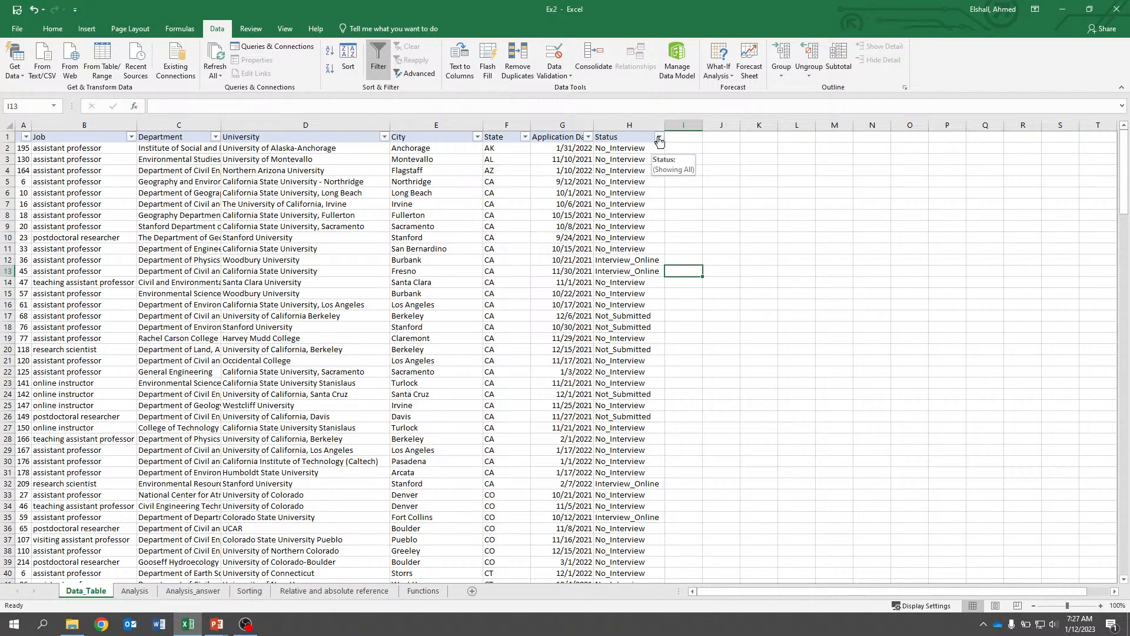
pyautogui.click(525, 140)
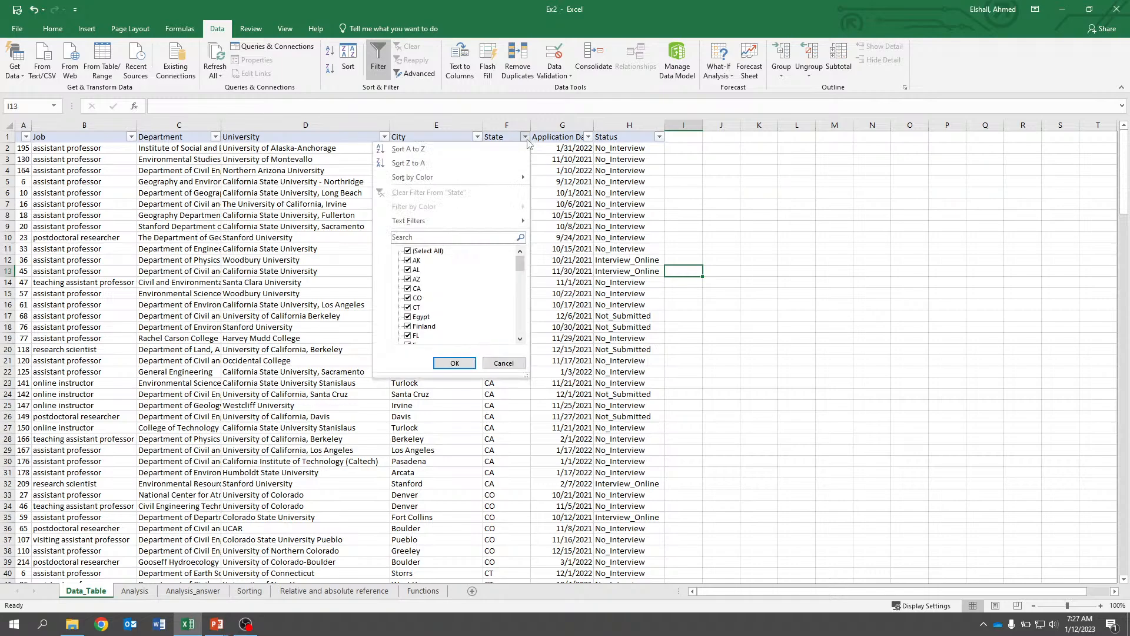
pyautogui.click(408, 251)
pyautogui.click(407, 288)
pyautogui.click(454, 363)
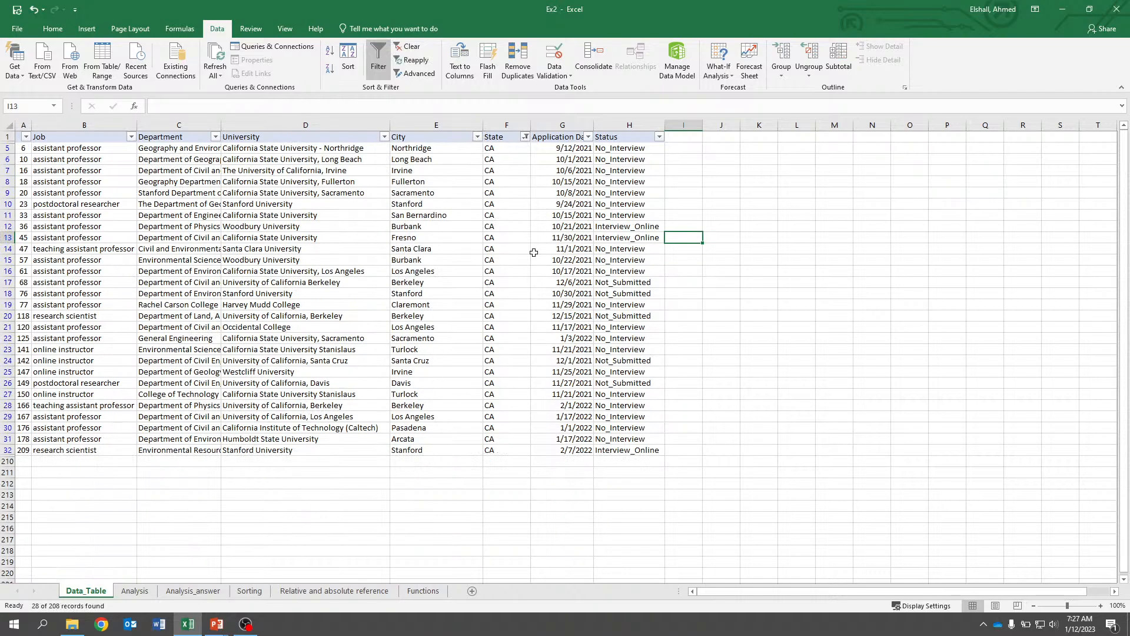
# Filter the Status column to show only Interview_Online rows.
pyautogui.click(660, 138)
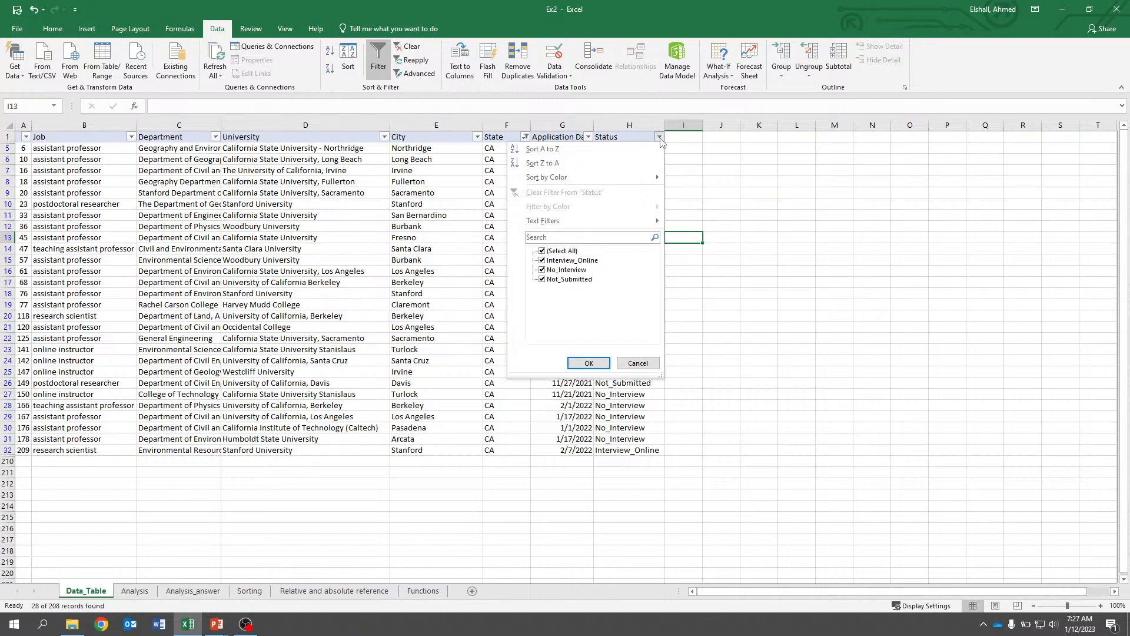
pyautogui.click(542, 252)
pyautogui.click(542, 260)
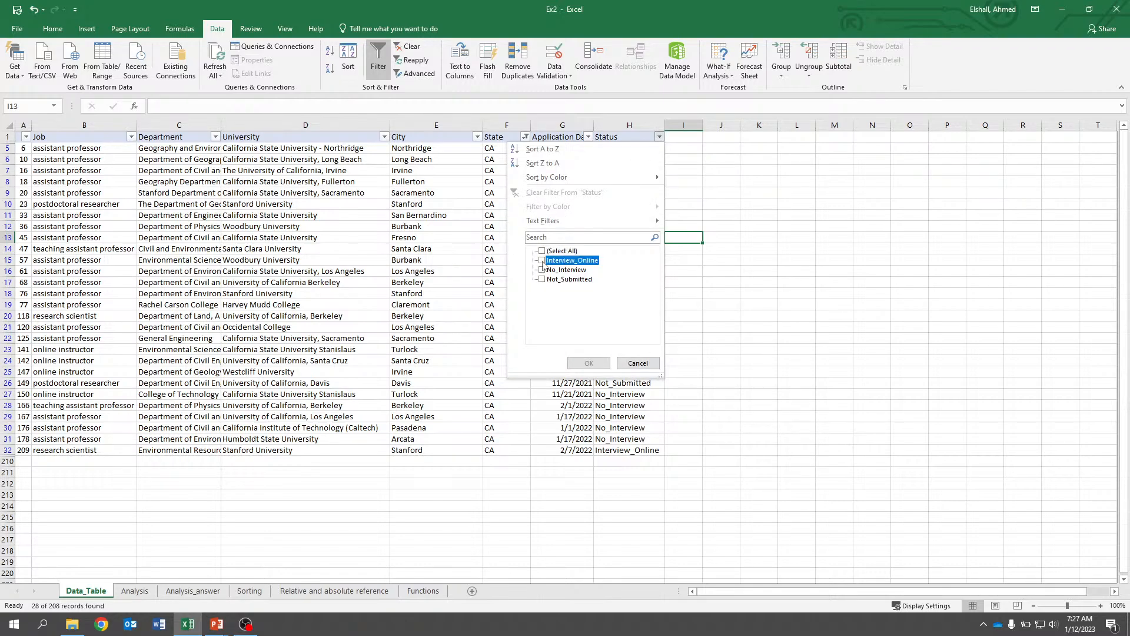
pyautogui.click(589, 363)
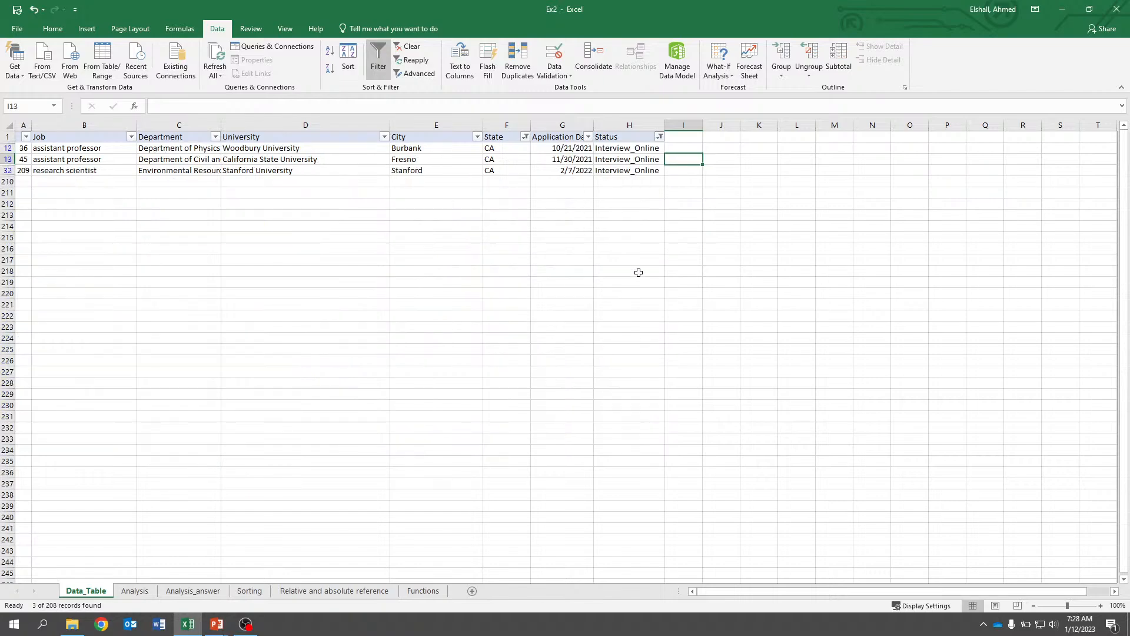
# Clear all filters from the data table.
pyautogui.click(442, 183)
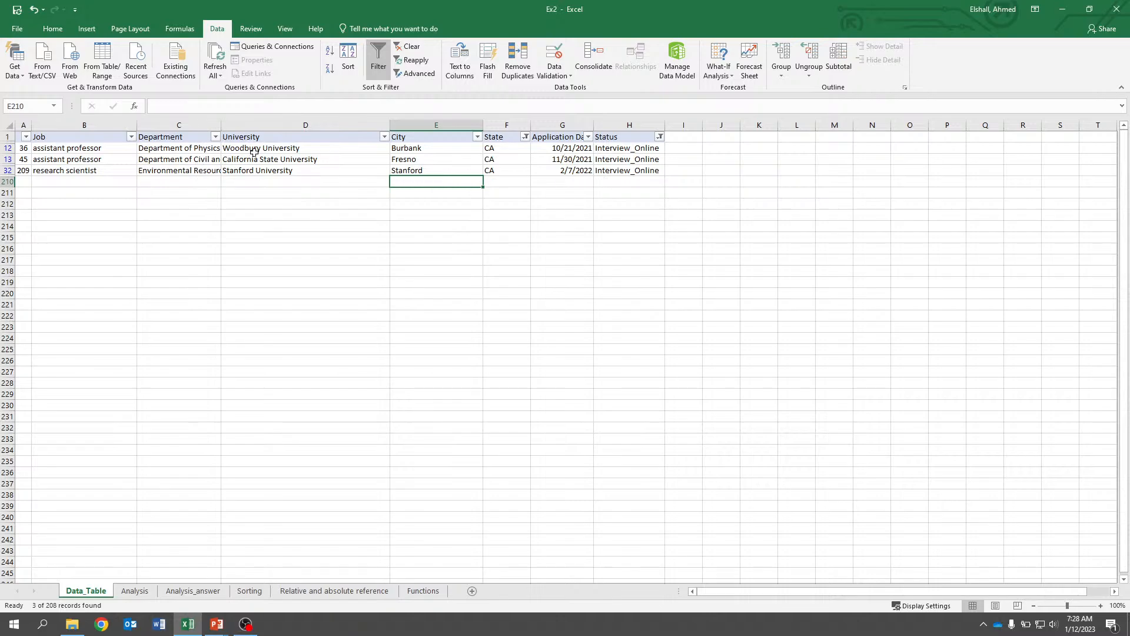
pyautogui.click(629, 189)
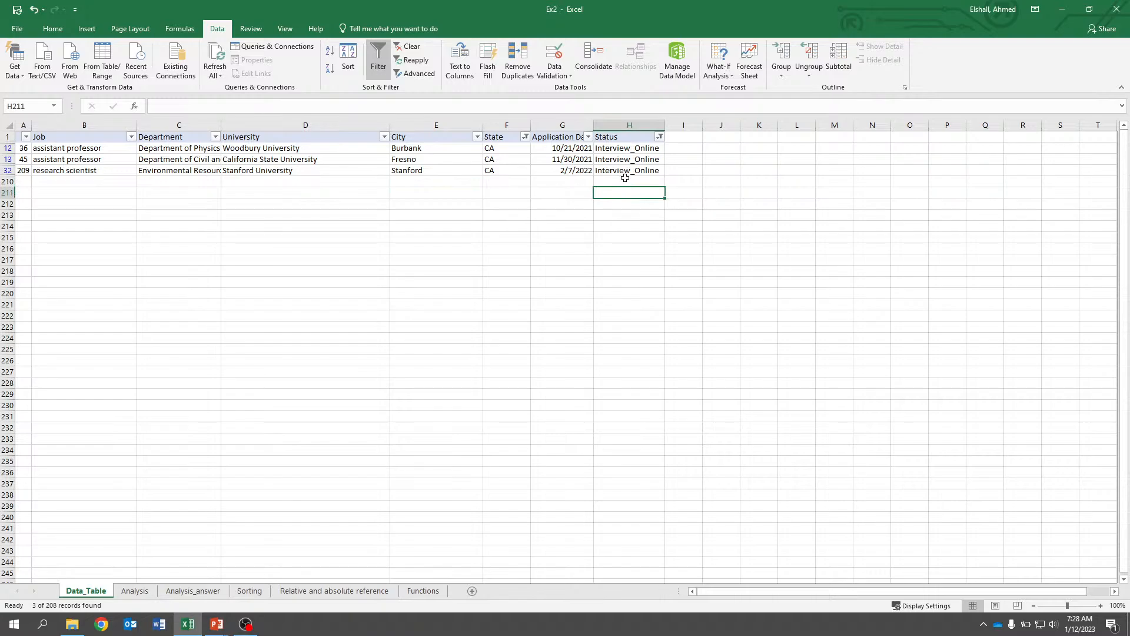
pyautogui.click(6, 137)
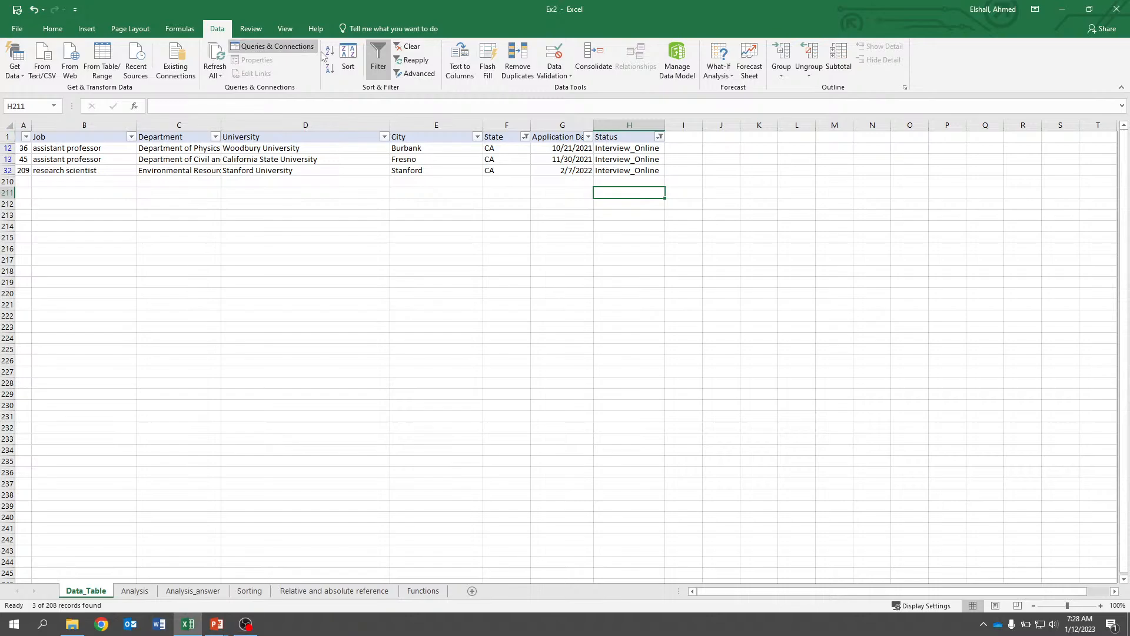
pyautogui.click(379, 59)
pyautogui.click(569, 344)
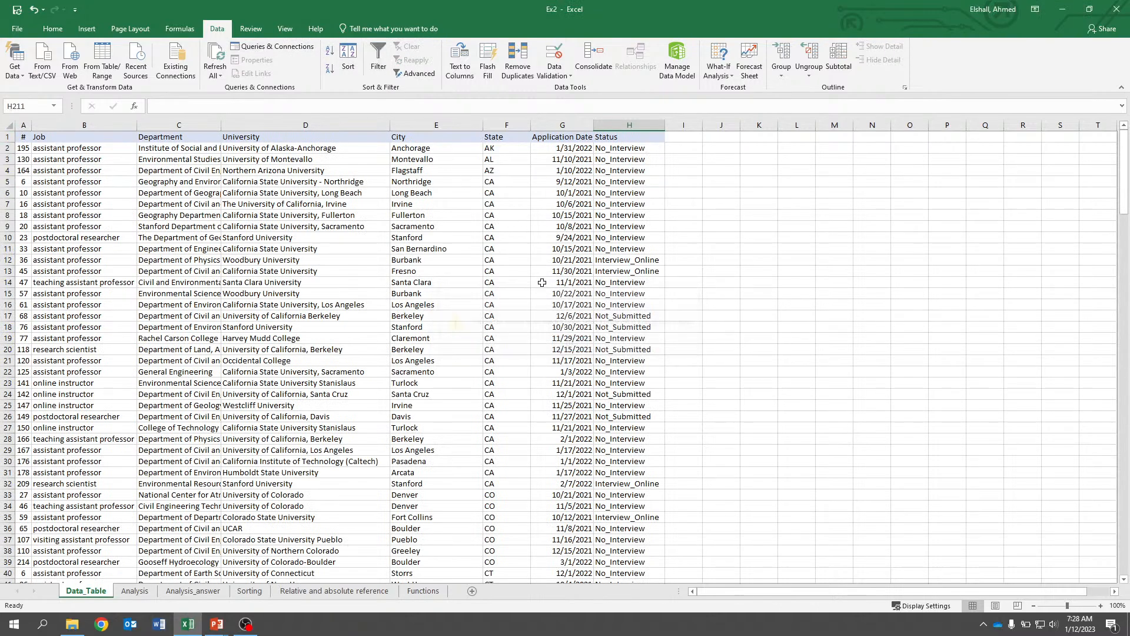
# Enter FL as the answer to Q.2 on the Analysis sheet.
pyautogui.click(522, 227)
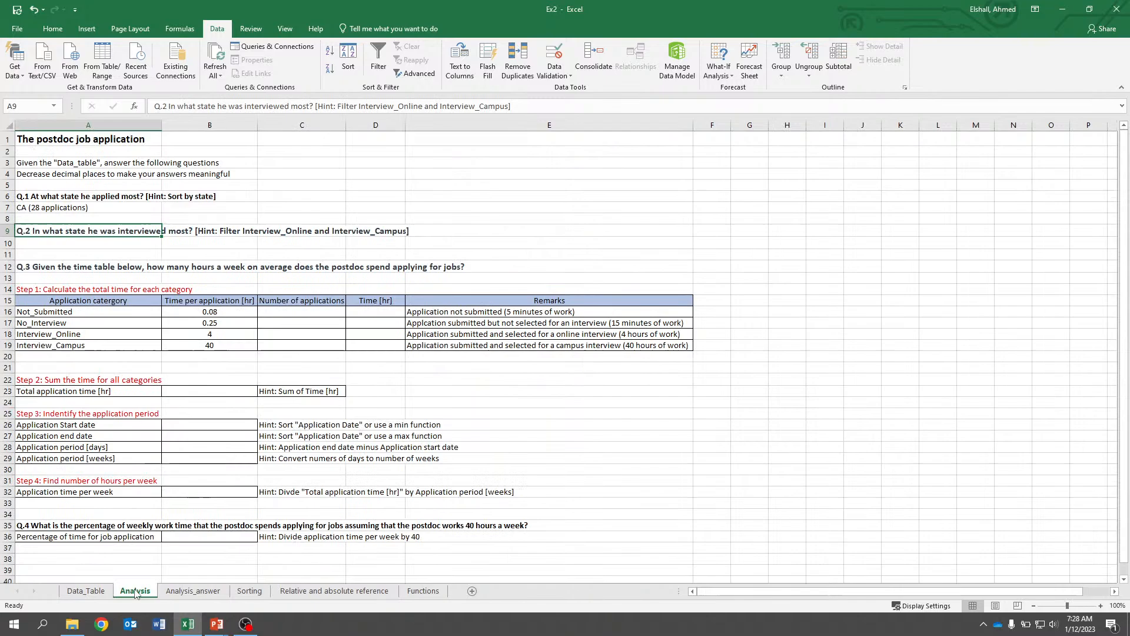
pyautogui.click(134, 591)
pyautogui.press('Down')
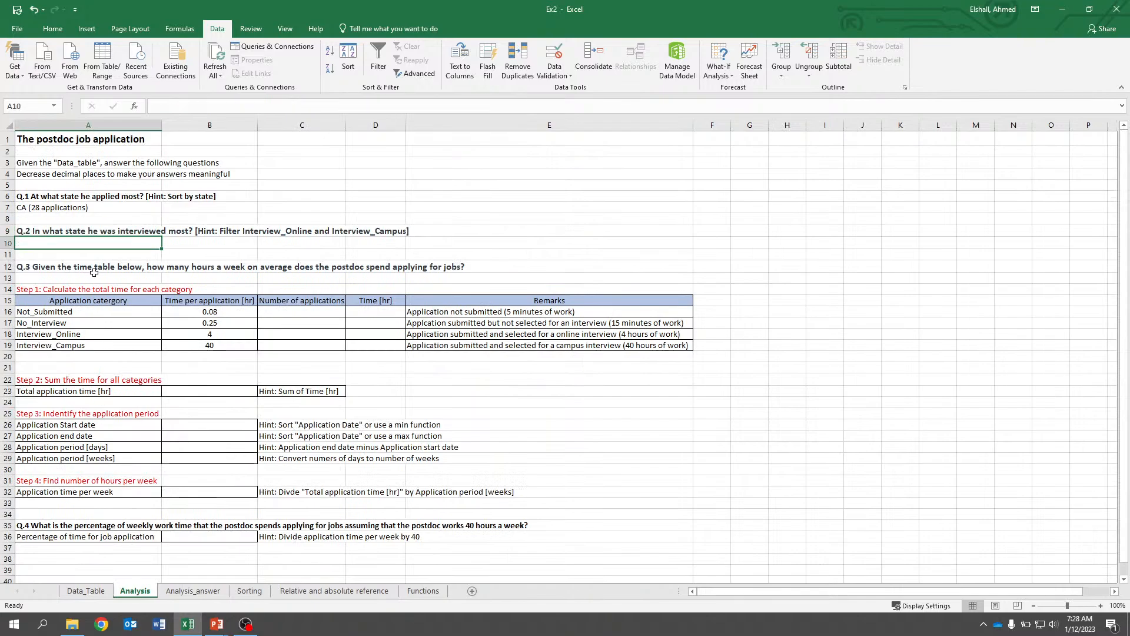
pyautogui.write('FL')
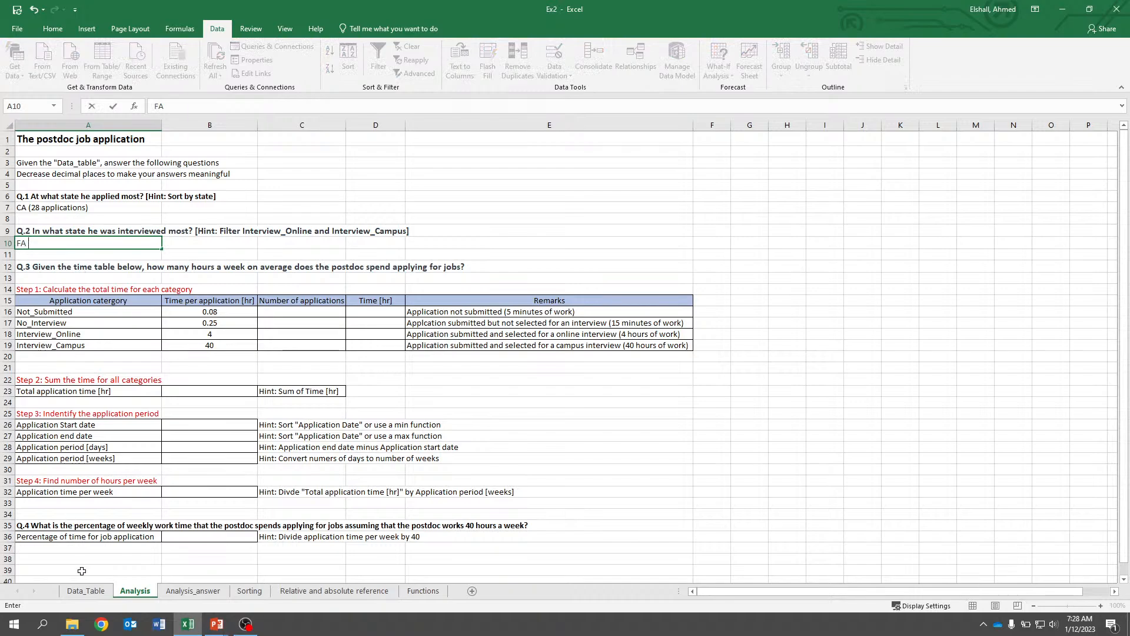
pyautogui.press('Return')
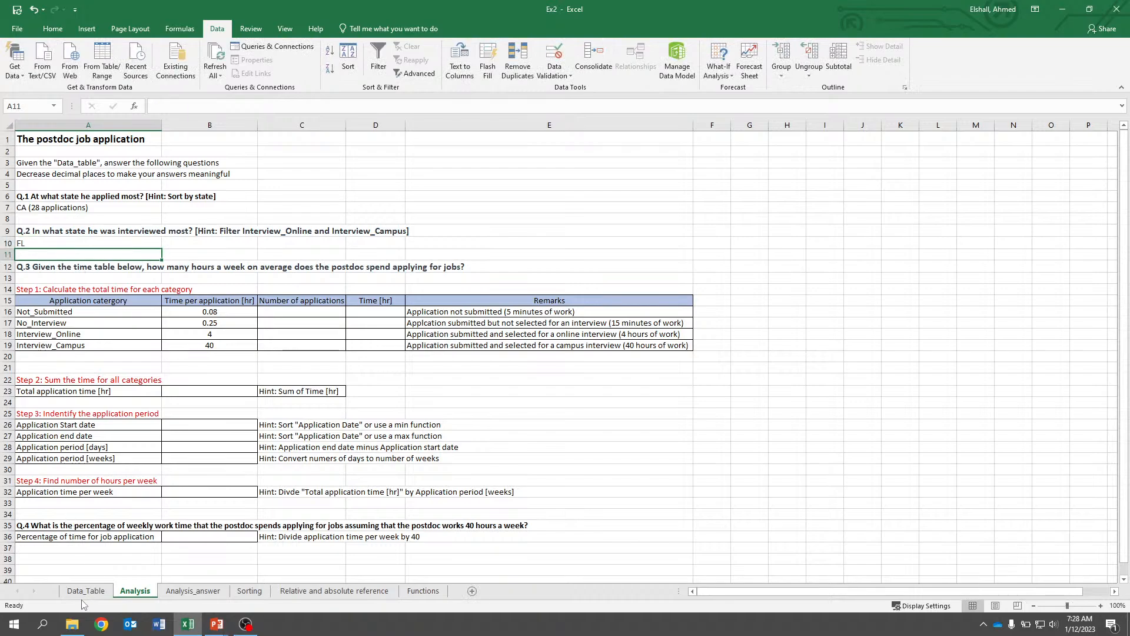
# Filter the Status column of the data table to show only Interview_Campus and Interview_Online rows.
pyautogui.click(85, 591)
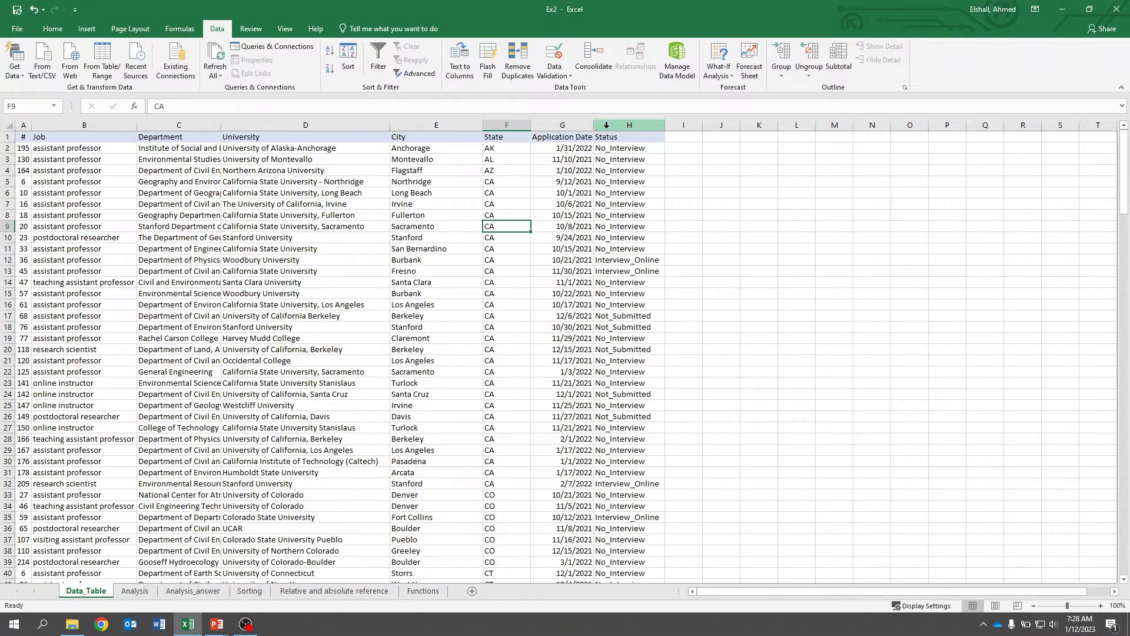
pyautogui.click(629, 124)
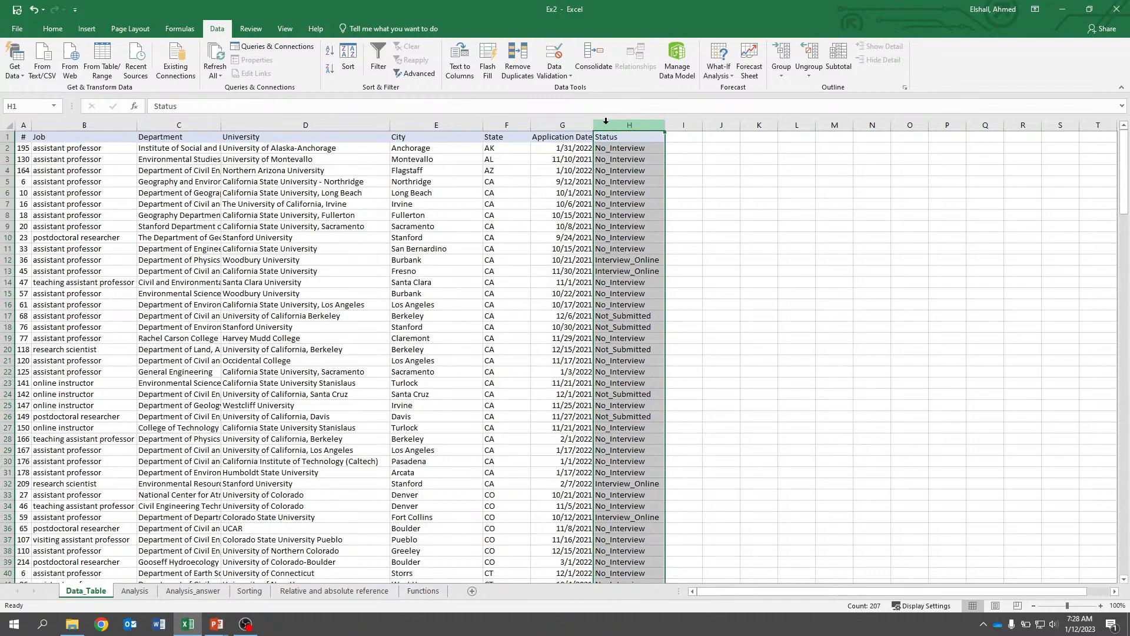
pyautogui.click(379, 59)
pyautogui.click(660, 137)
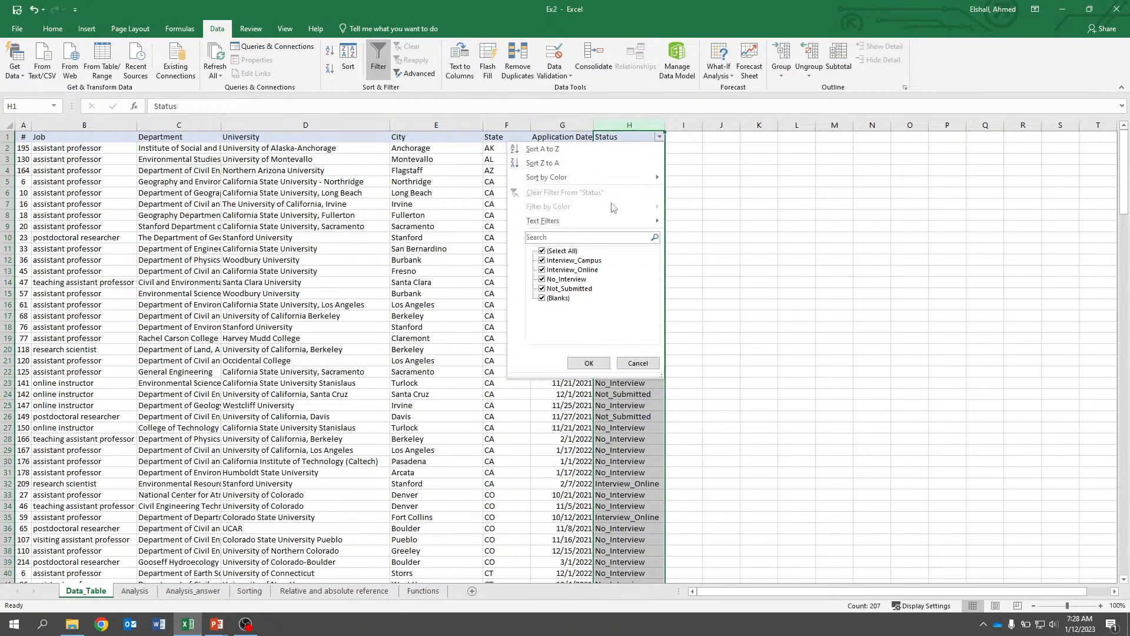
pyautogui.click(545, 251)
pyautogui.click(543, 260)
pyautogui.click(543, 270)
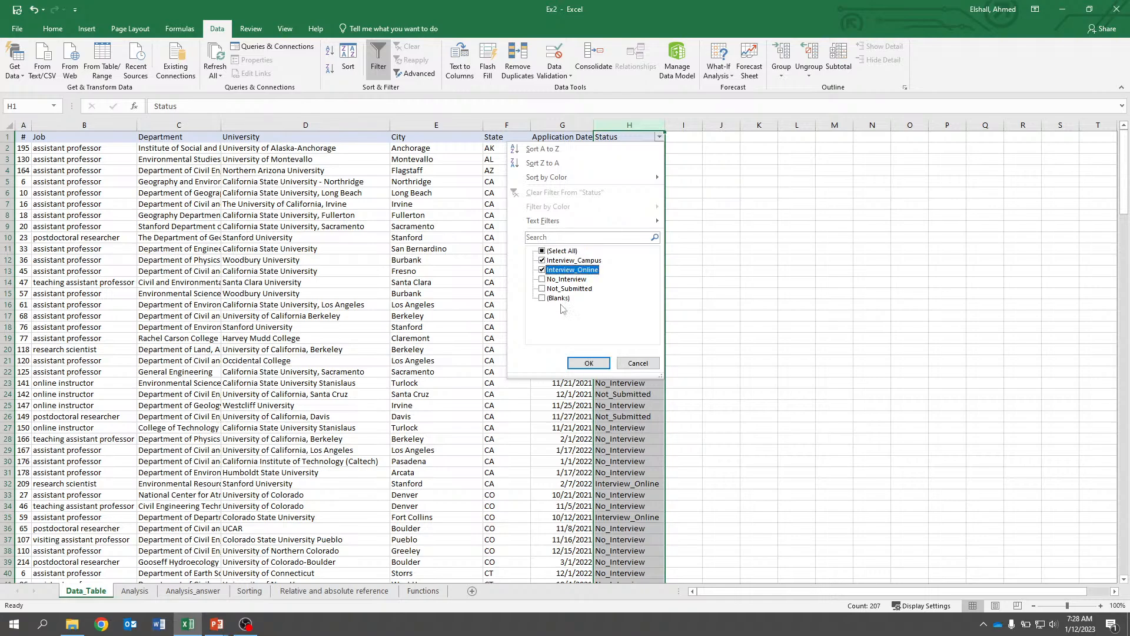
pyautogui.click(589, 363)
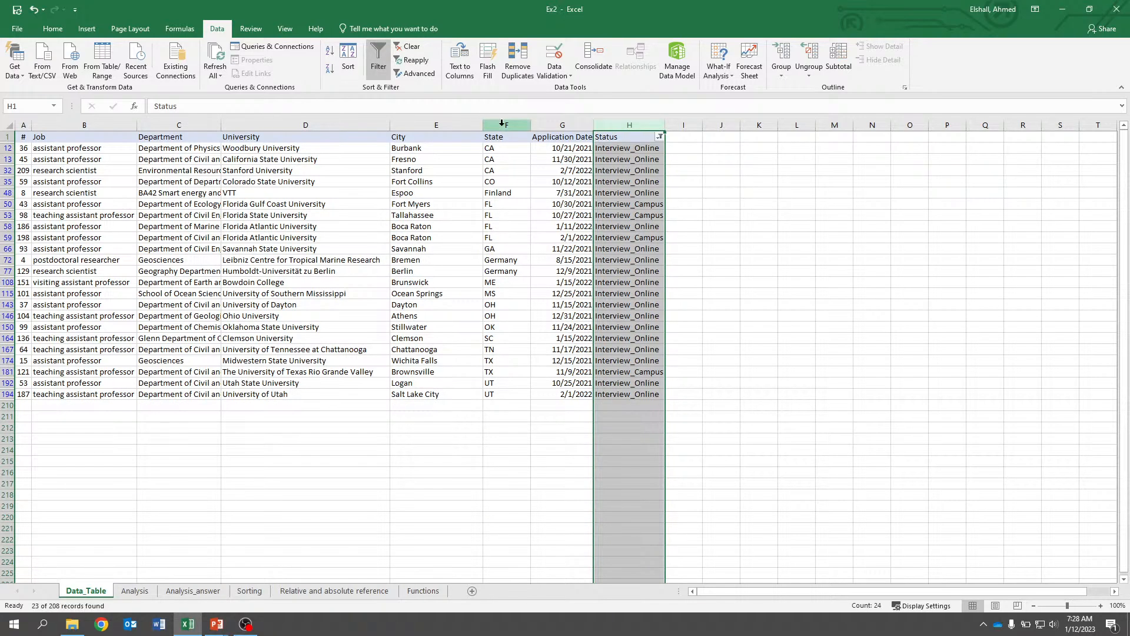
# Select the FL entries in the State column of the filtered rows and switch the filter off.
pyautogui.moveTo(499, 205); pyautogui.dragTo(506, 227)
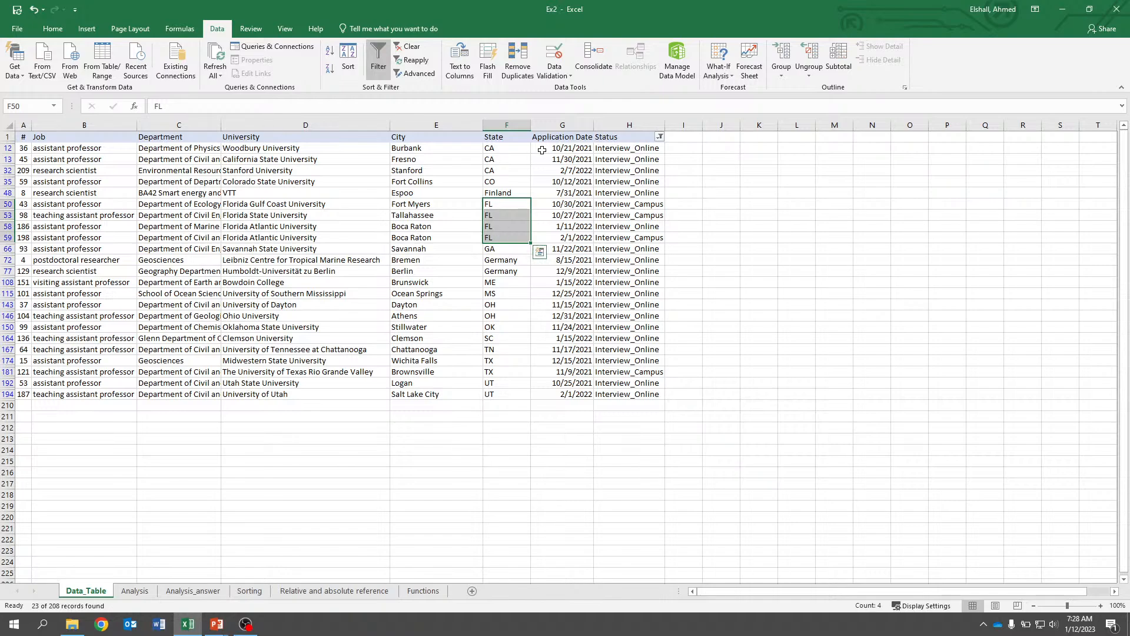
pyautogui.click(378, 55)
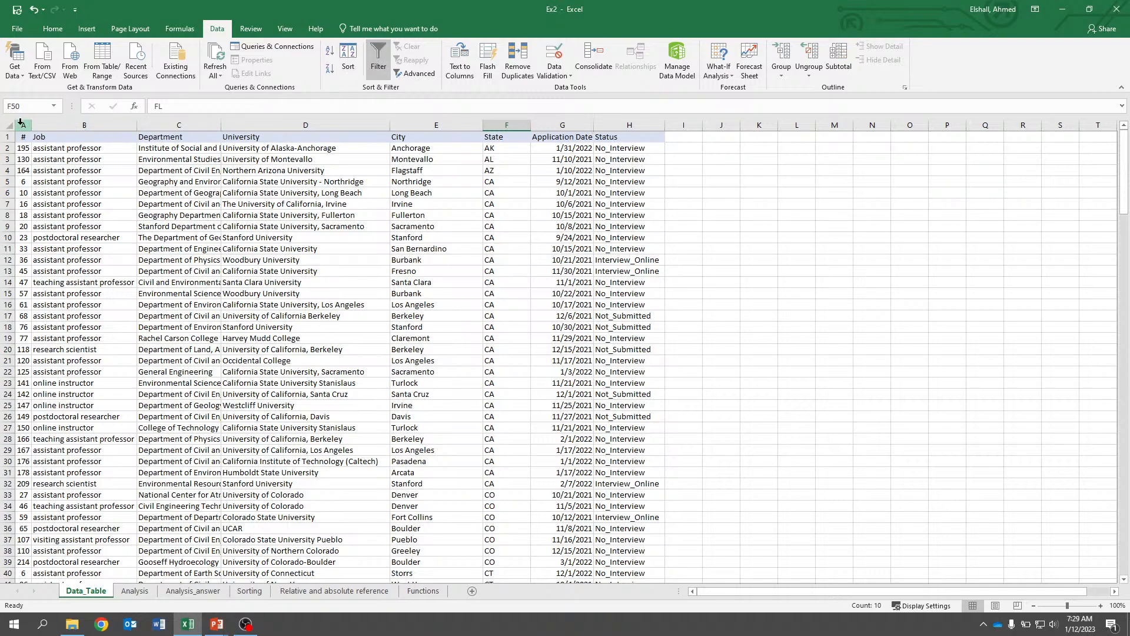
# Reapply filters across the header row and filter Status to show only Interview_Campus and Interview_Online rows.
pyautogui.moveTo(20, 122); pyautogui.dragTo(629, 125)
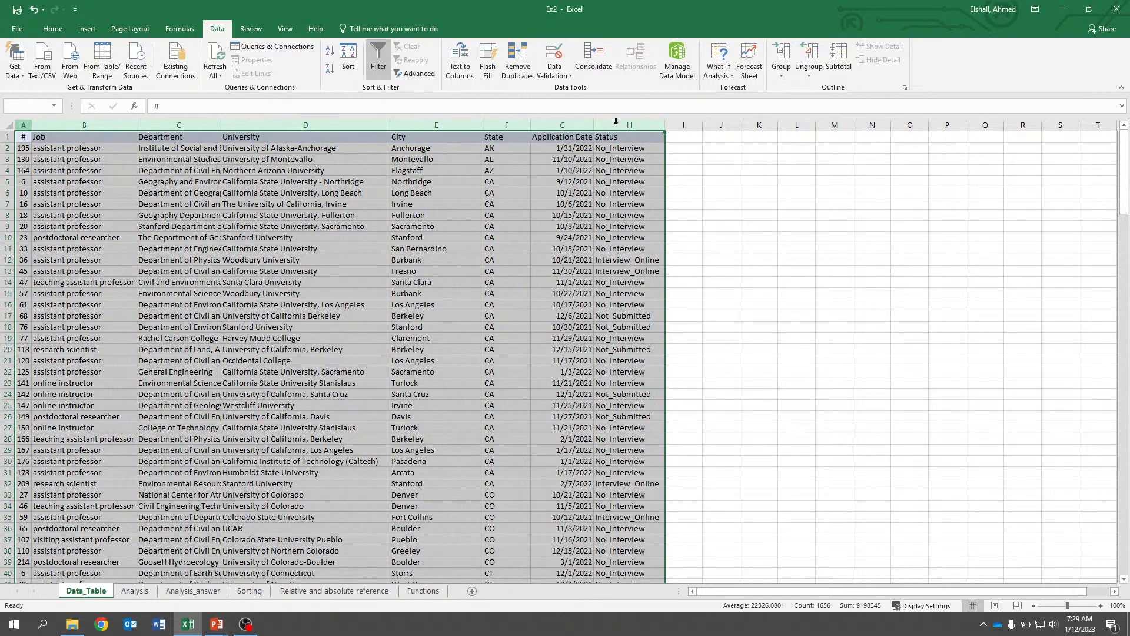
pyautogui.click(380, 65)
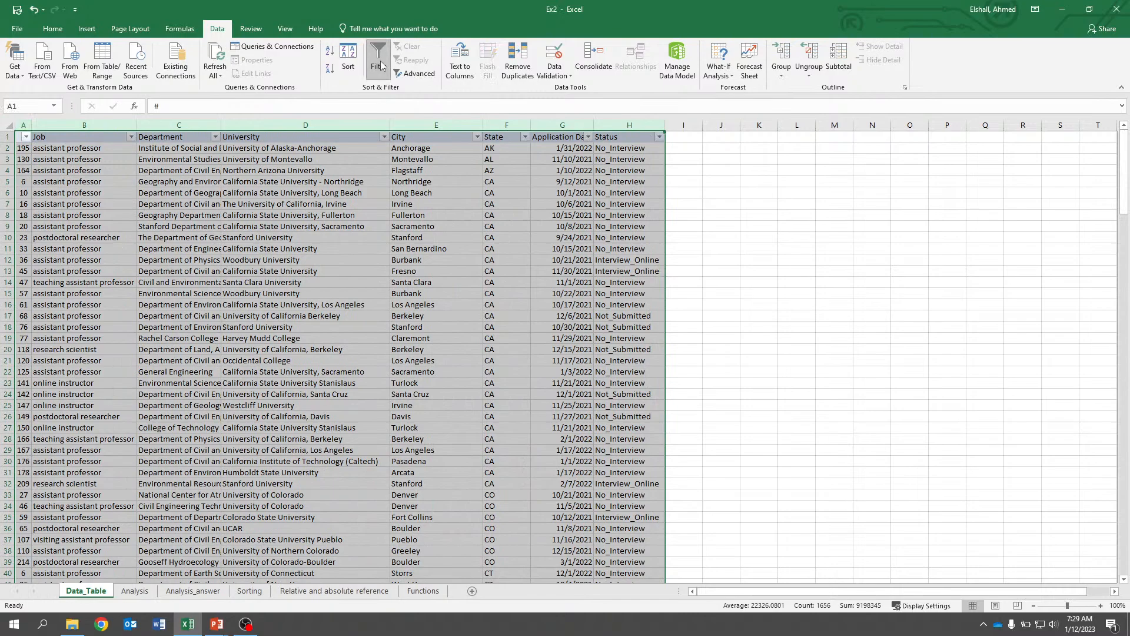
pyautogui.click(746, 171)
pyautogui.click(659, 136)
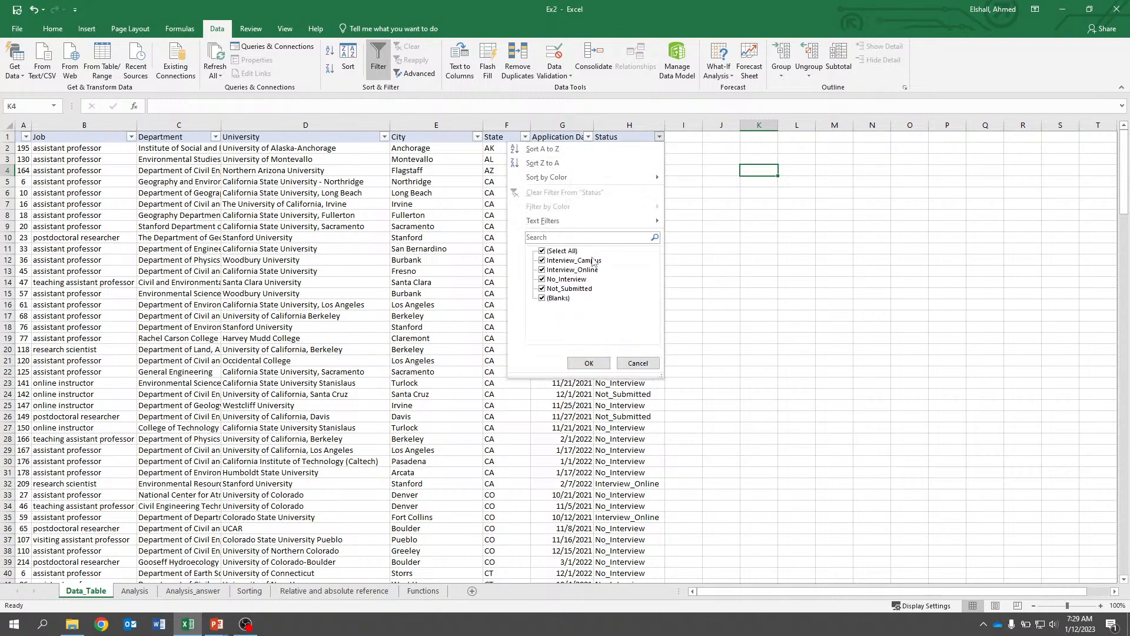
pyautogui.click(541, 252)
pyautogui.click(542, 261)
pyautogui.click(543, 270)
pyautogui.click(583, 362)
# Filter the State column to show only FL rows.
pyautogui.click(524, 137)
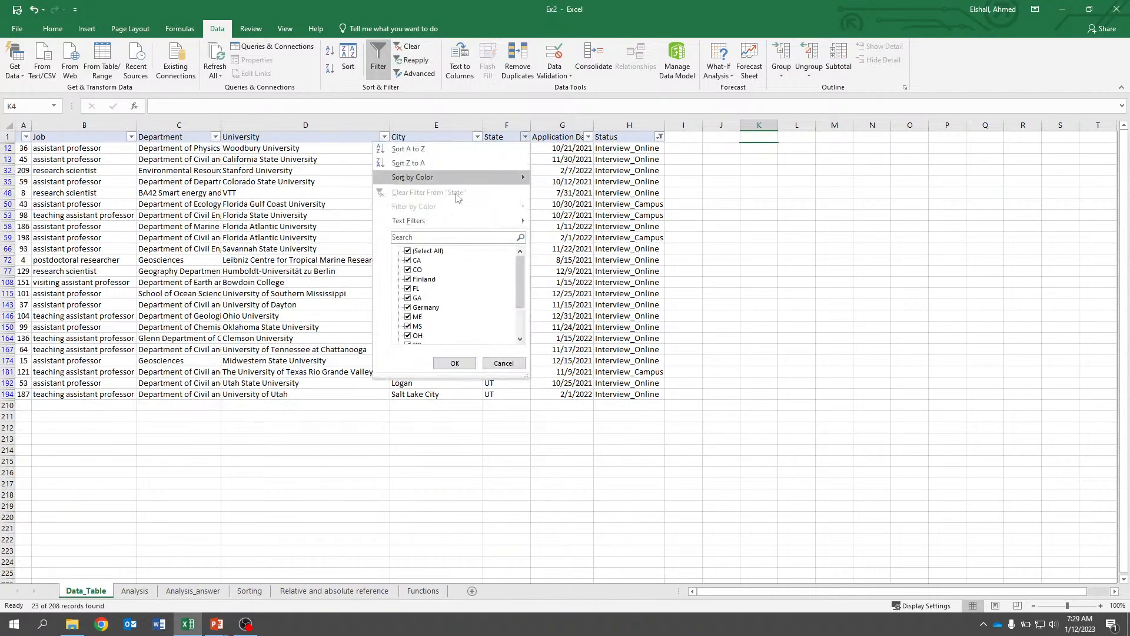
pyautogui.click(408, 251)
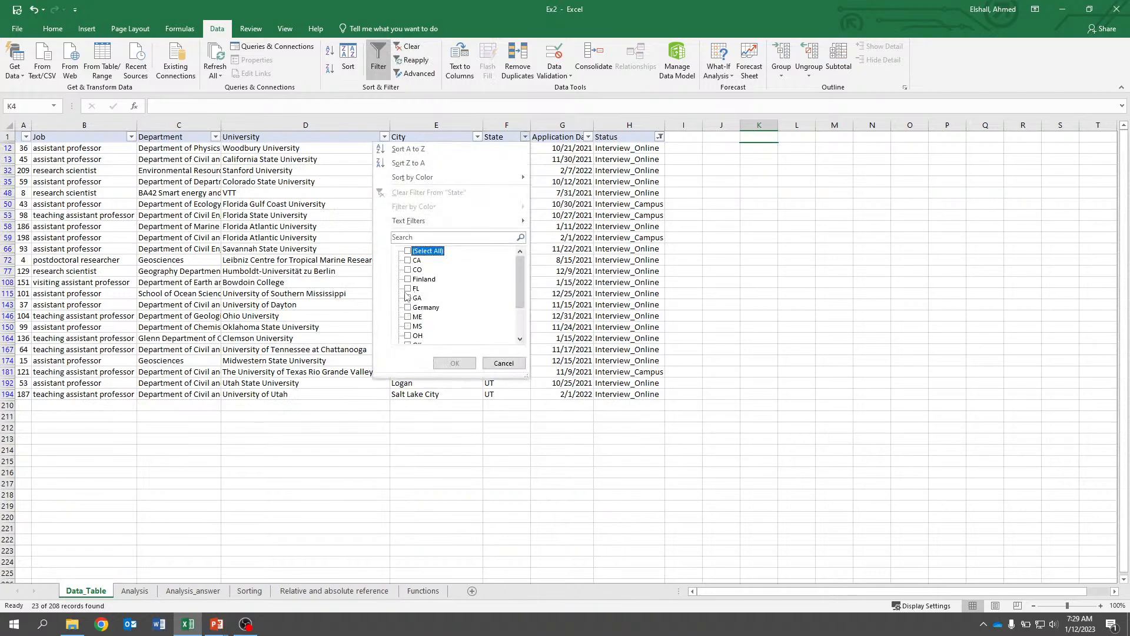
pyautogui.click(407, 288)
pyautogui.click(454, 363)
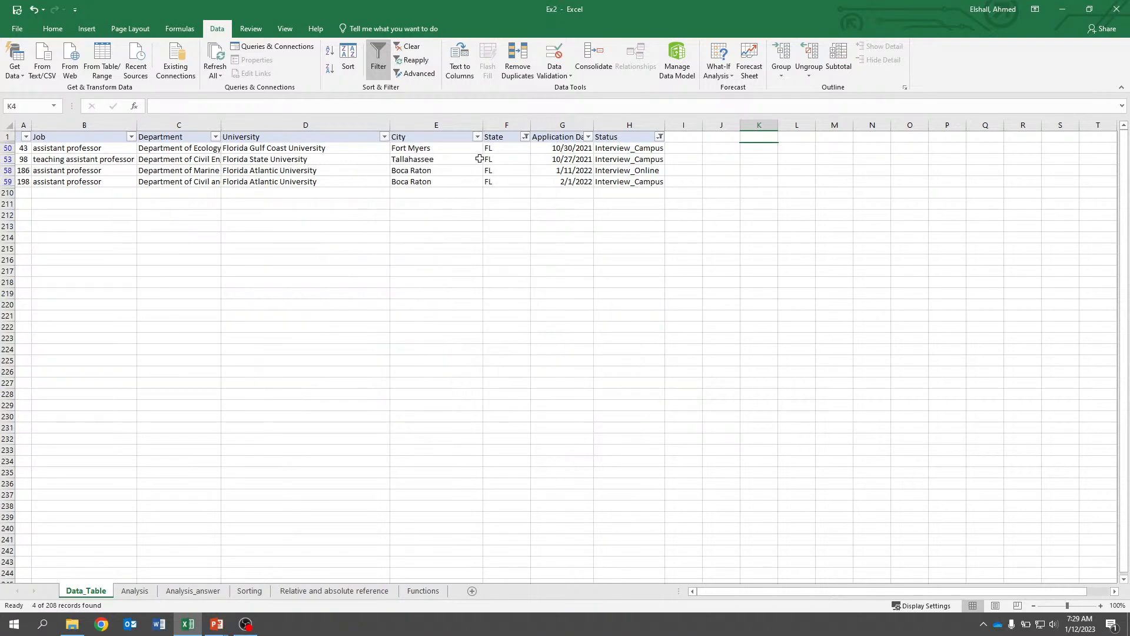
# Select the filtered FL State entries to count the interview rows.
pyautogui.moveTo(499, 147); pyautogui.dragTo(501, 182)
pyautogui.click(403, 148)
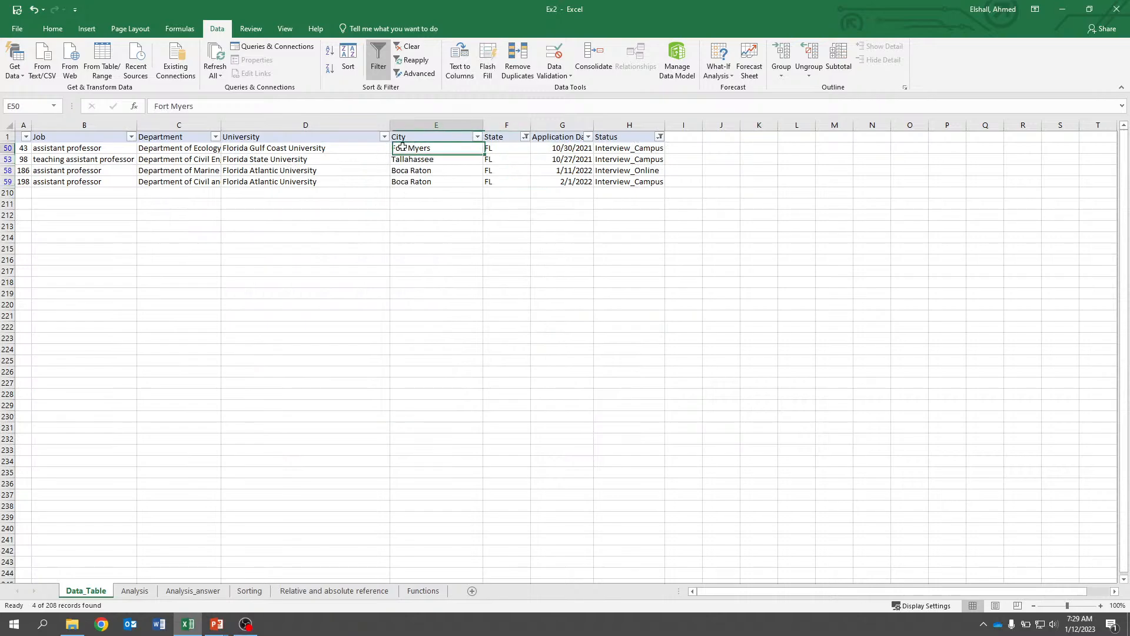
pyautogui.click(411, 226)
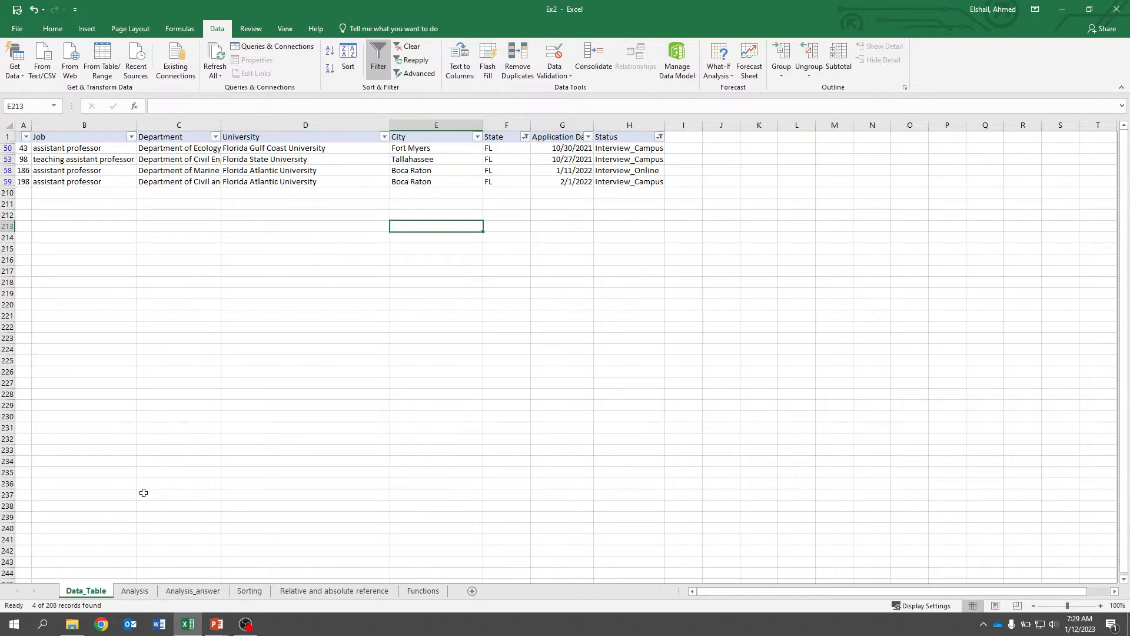
# Change the Q.2 answer on the Analysis sheet to FL (4).
pyautogui.click(136, 591)
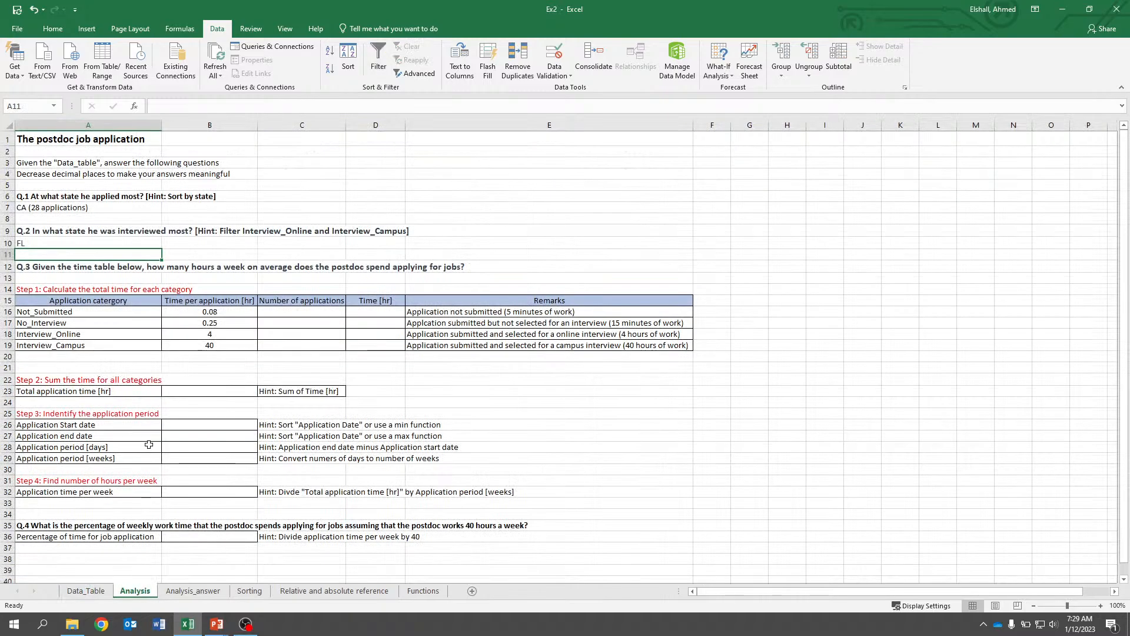
pyautogui.doubleClick(84, 244)
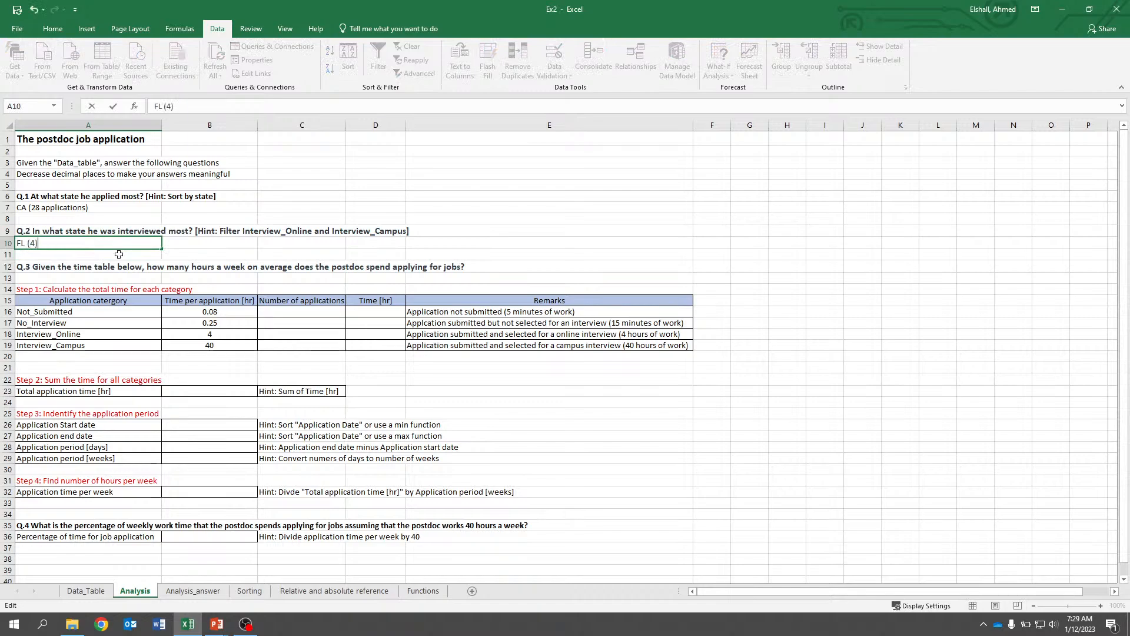
pyautogui.press('Return')
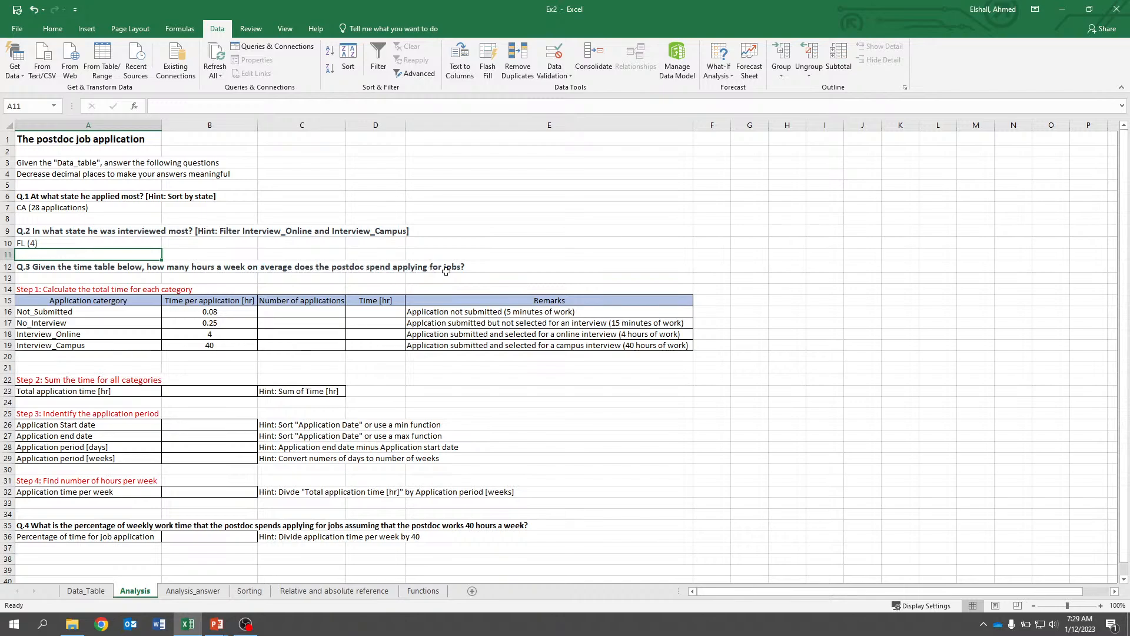
# Clear the filters from the data table.
pyautogui.scroll(-1, 277, 309)
pyautogui.scroll(1, 176, 335)
pyautogui.click(60, 312)
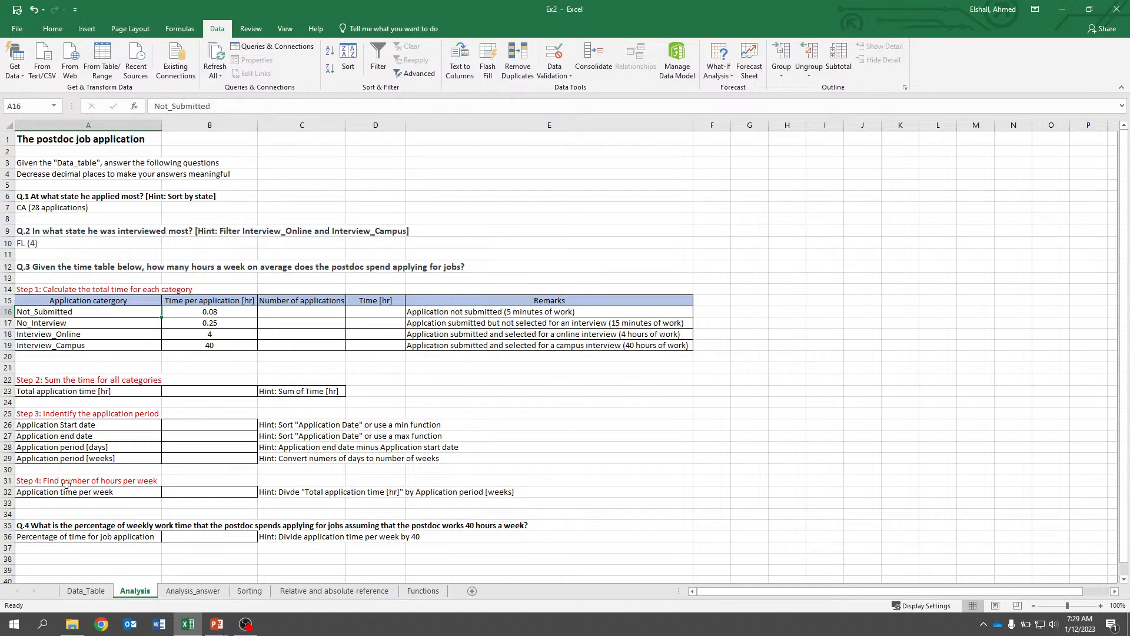
pyautogui.click(86, 591)
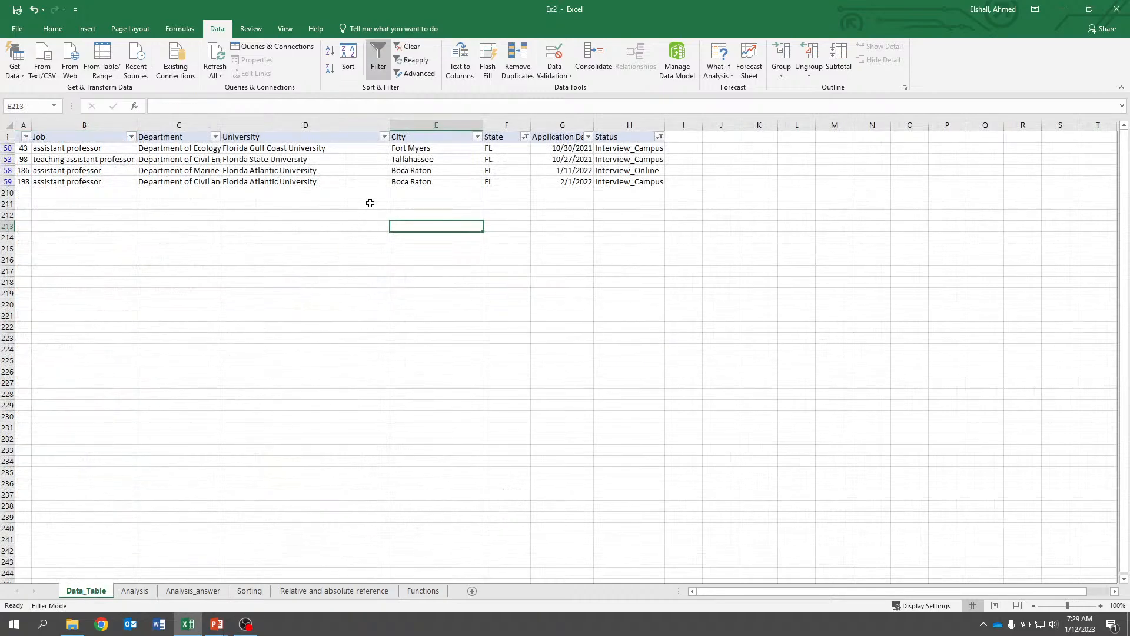
pyautogui.click(397, 51)
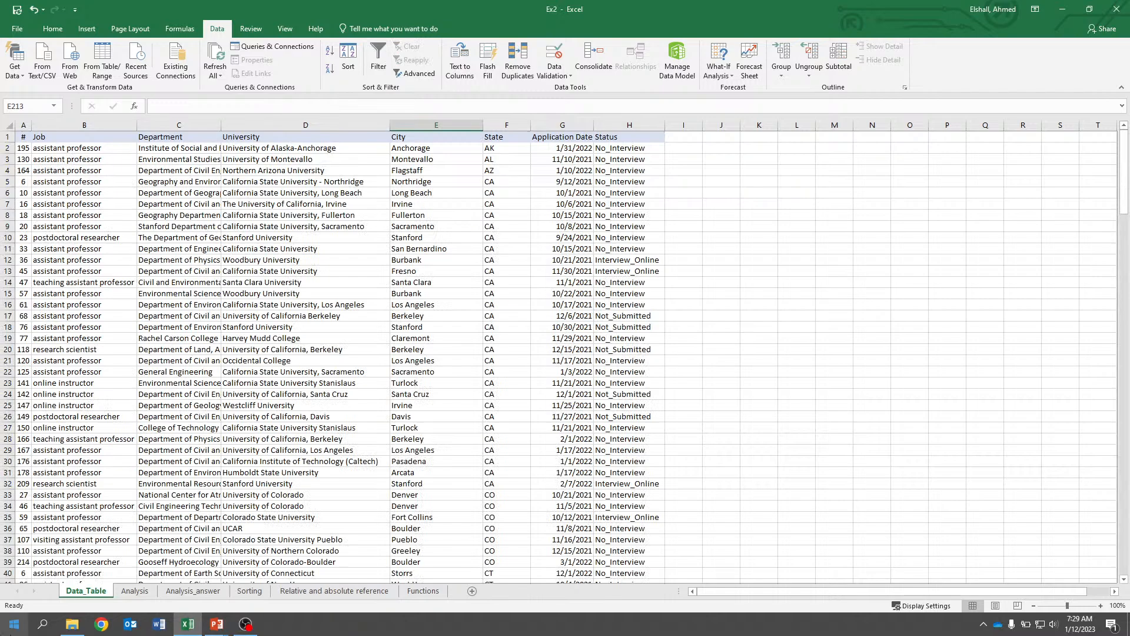
# Set the Not_Submitted time per application to the formula =5/60 on the Analysis sheet.
pyautogui.click(143, 591)
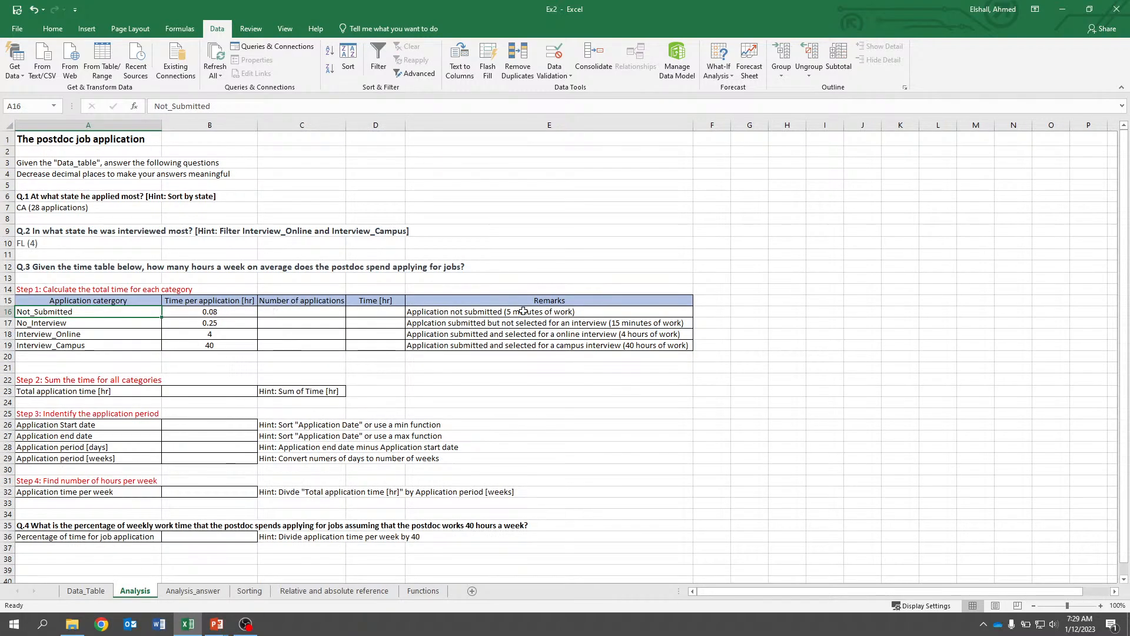
pyautogui.click(224, 316)
pyautogui.write('=')
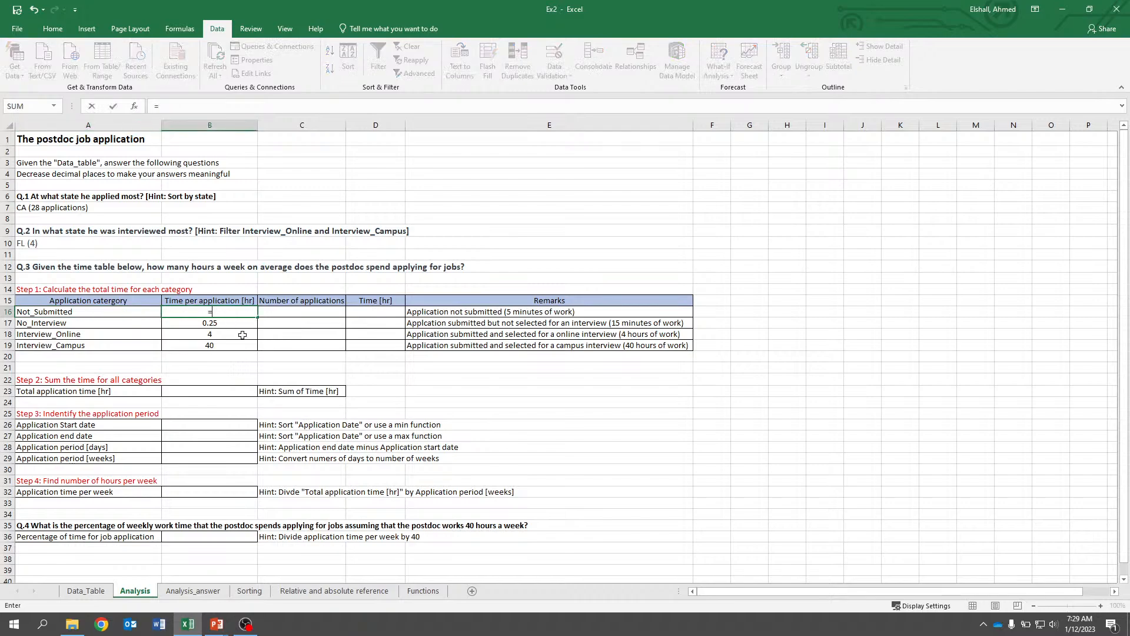
pyautogui.write('5/60')
pyautogui.press('Return')
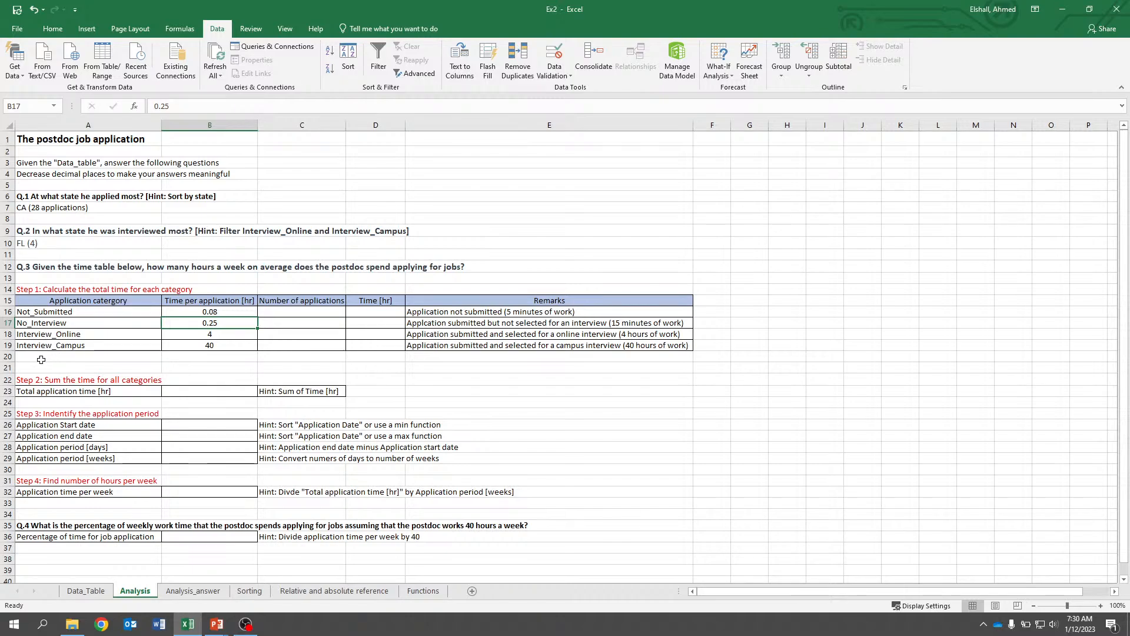
pyautogui.press('Down')
pyautogui.press('Up')
pyautogui.press('Down')
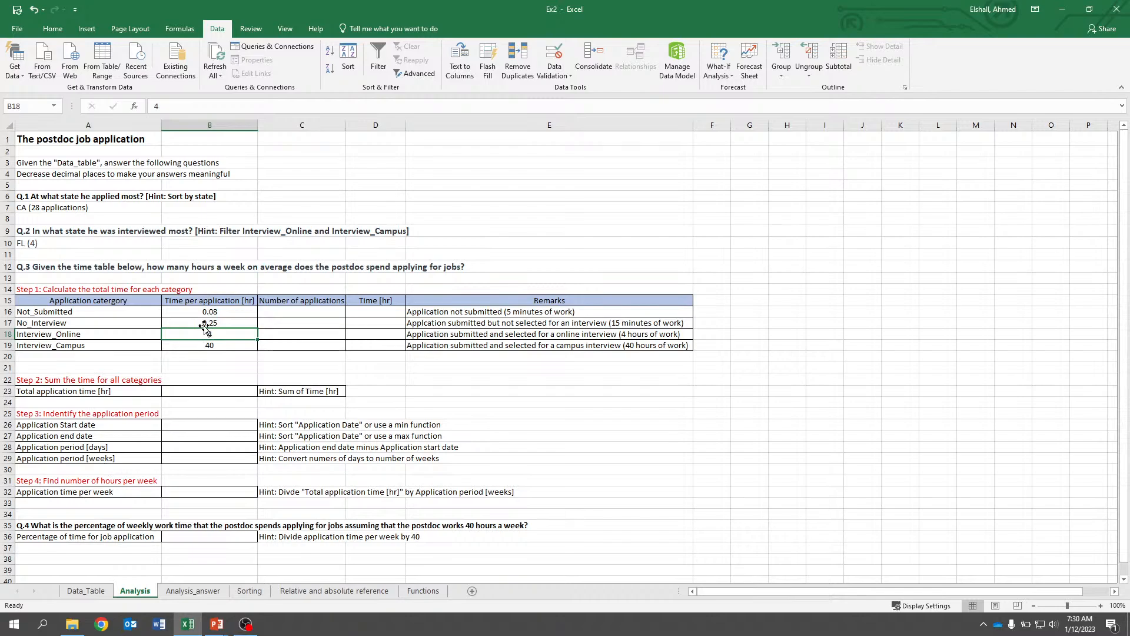
pyautogui.press('Down')
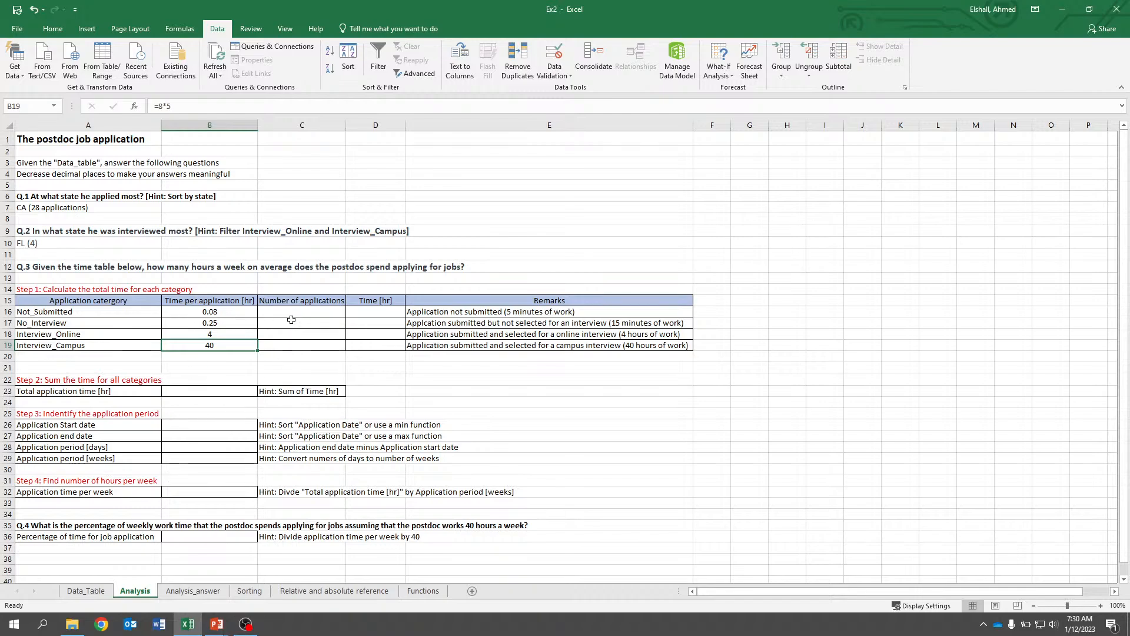
# Filter the data table's Status column to show only Not_Submitted rows.
pyautogui.click(95, 592)
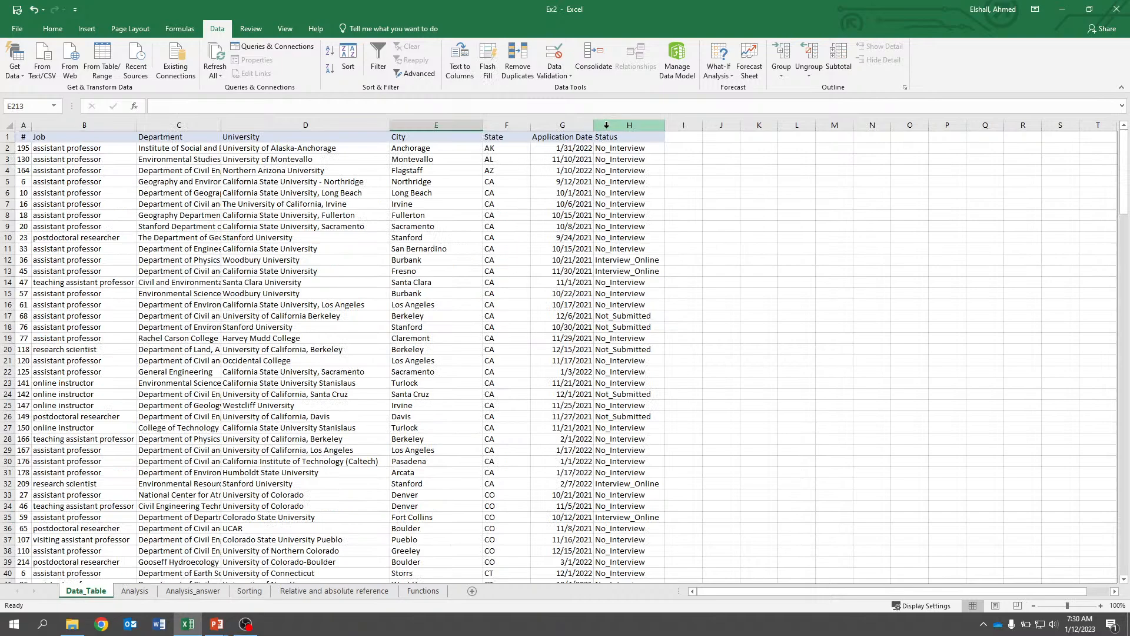
pyautogui.click(606, 125)
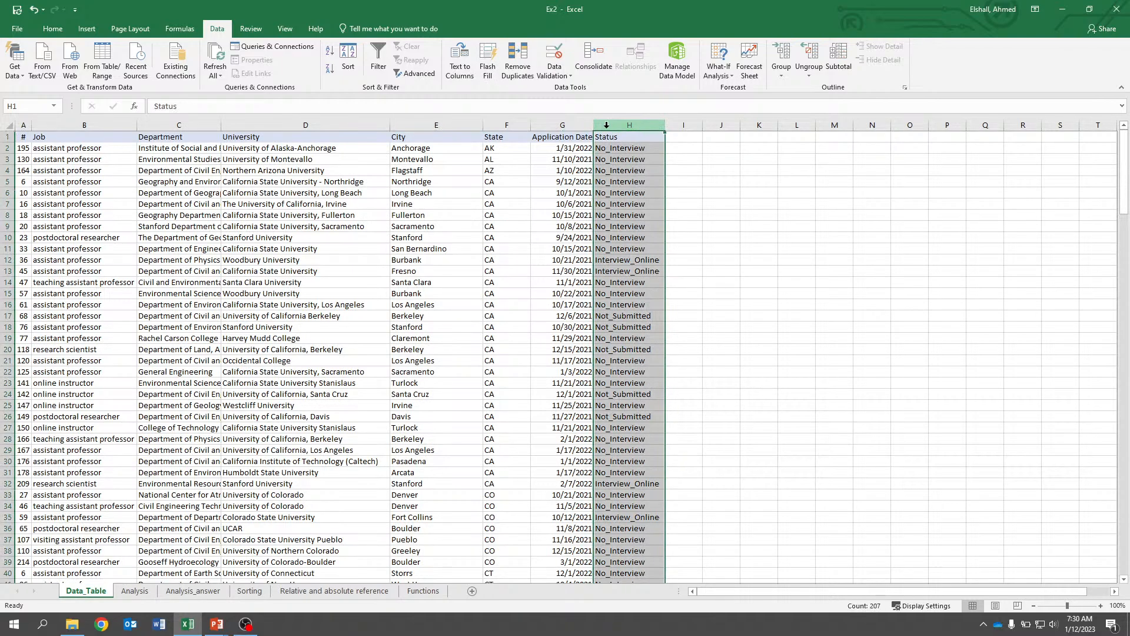
pyautogui.click(379, 59)
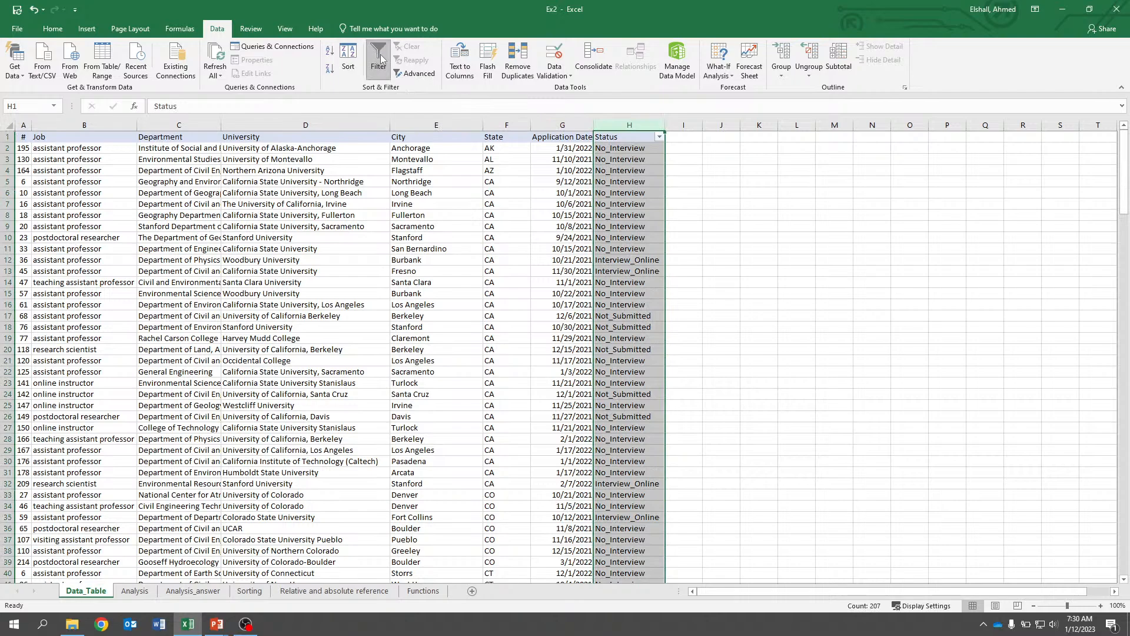
pyautogui.click(660, 136)
pyautogui.click(542, 251)
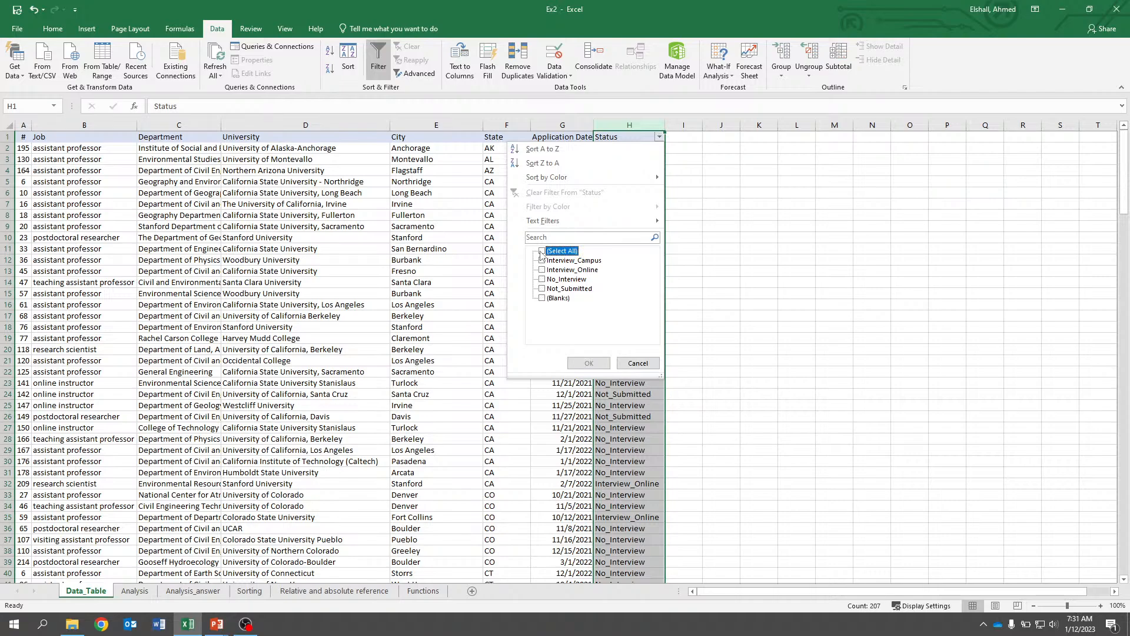
pyautogui.click(542, 288)
pyautogui.click(589, 363)
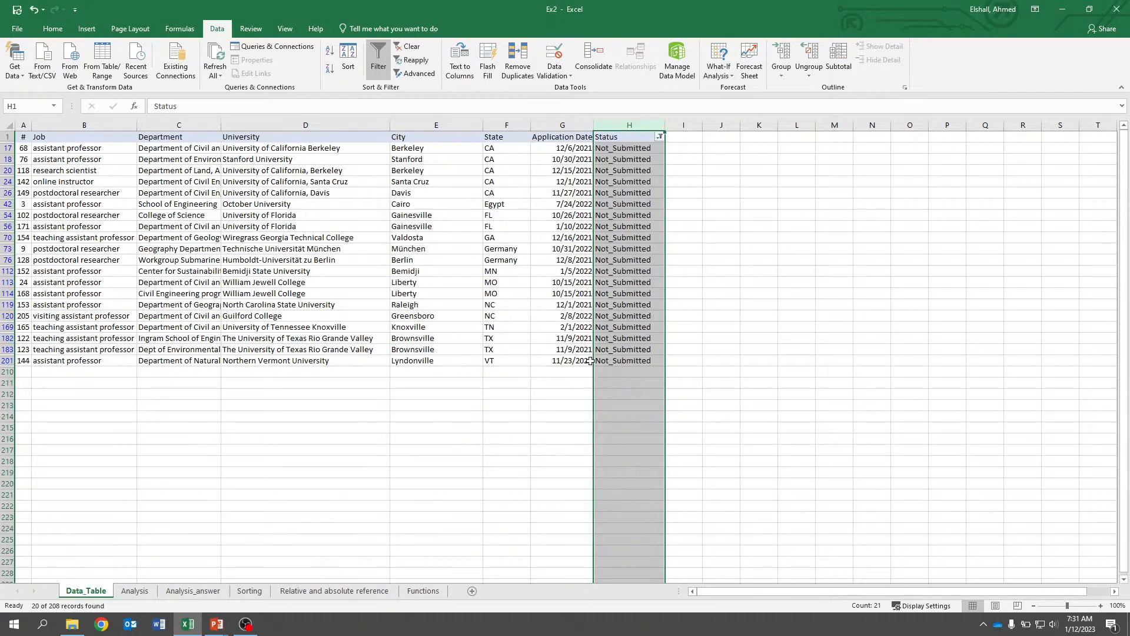
pyautogui.click(801, 259)
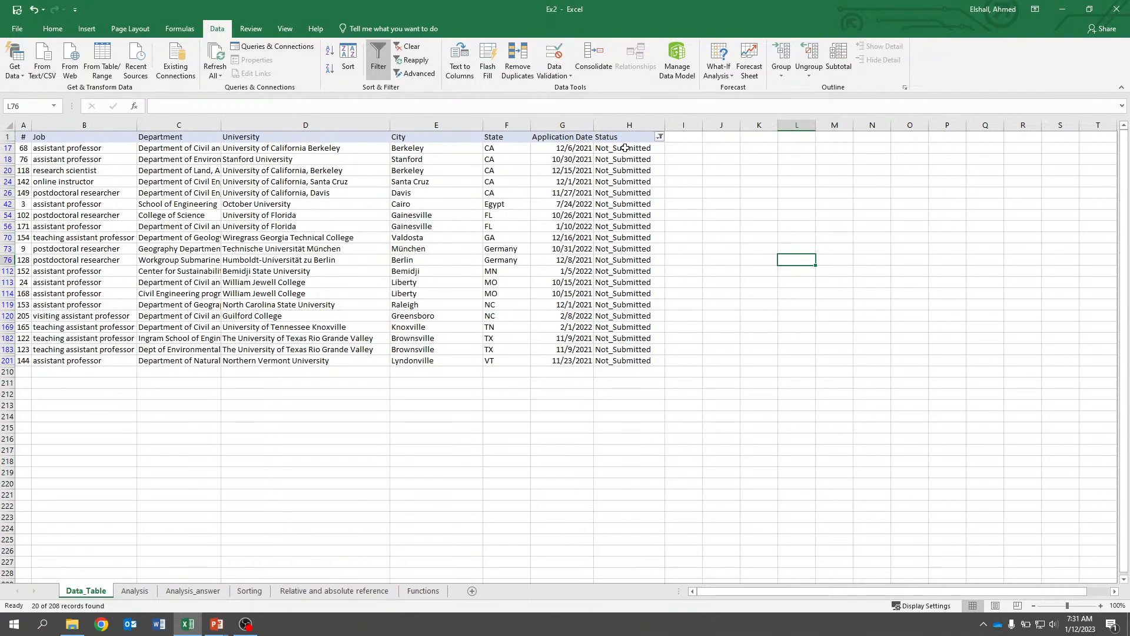
# Count the filtered Not_Submitted rows in the Status column and compare with the Analysis sheet's number-of-applications column.
pyautogui.moveTo(624, 147); pyautogui.dragTo(623, 359)
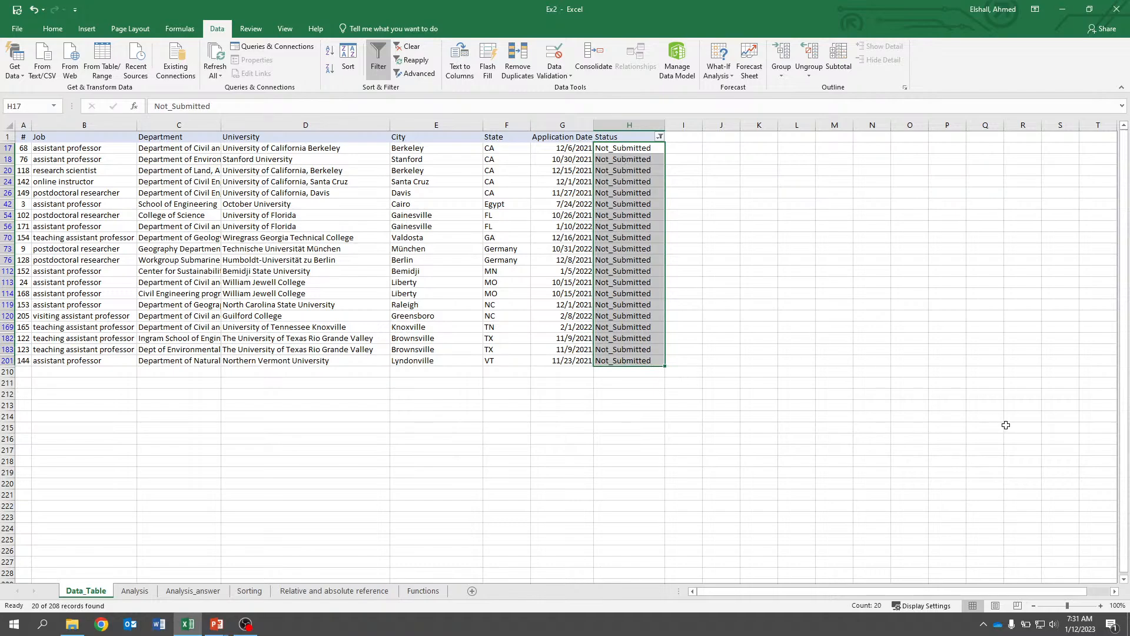
pyautogui.click(1100, 606)
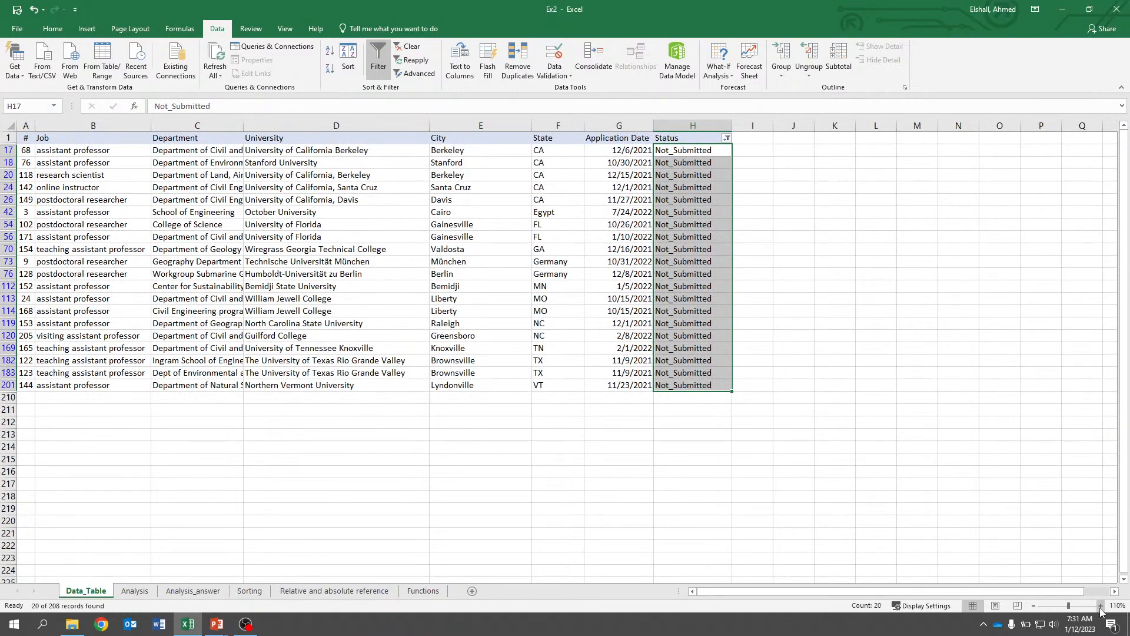
pyautogui.click(1100, 606)
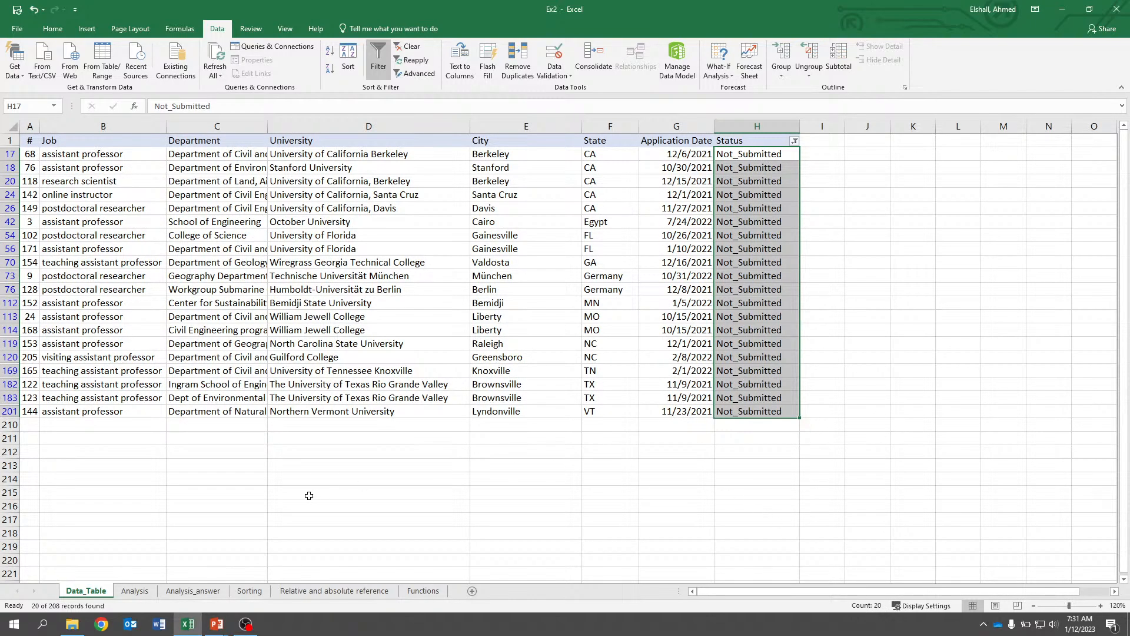
pyautogui.click(135, 590)
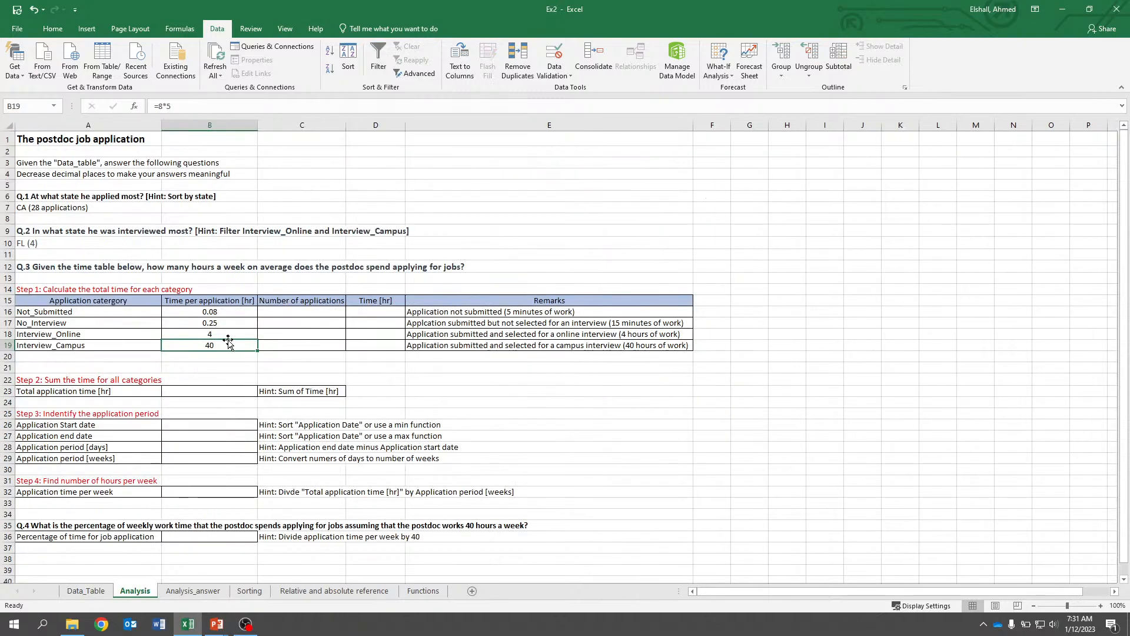
pyautogui.click(277, 311)
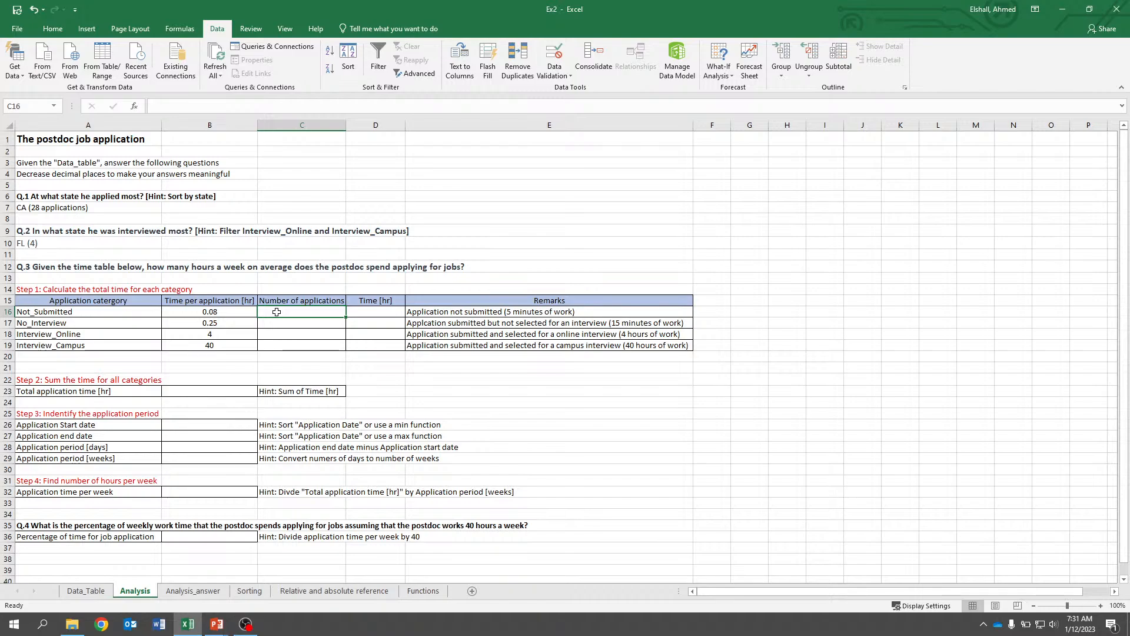
pyautogui.click(86, 590)
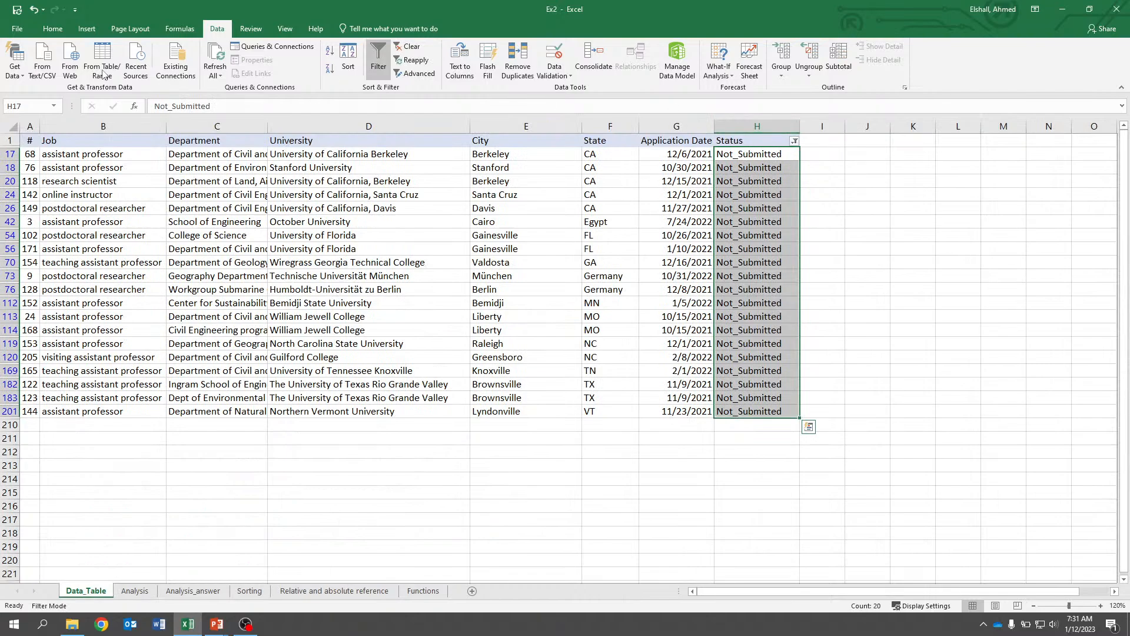
# Remove the filter from the data table.
pyautogui.click(379, 58)
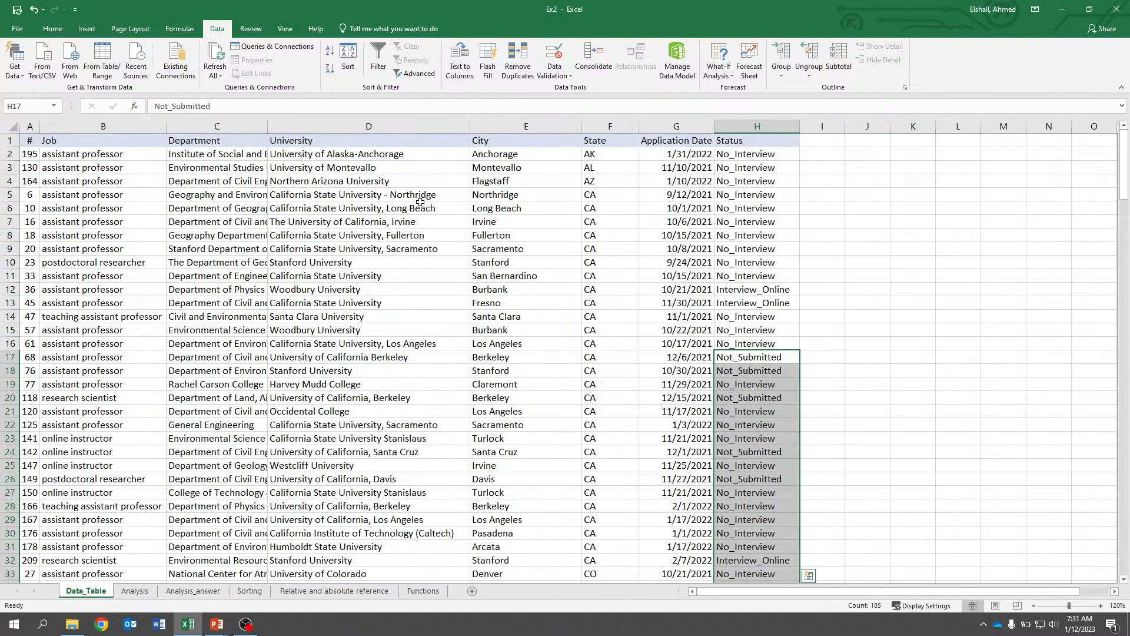
pyautogui.click(421, 202)
# On the Functions sheet, add the Numbers cells in F2 with the formula =B2+B3+B4+B5+B6+B7+B8.
pyautogui.click(417, 592)
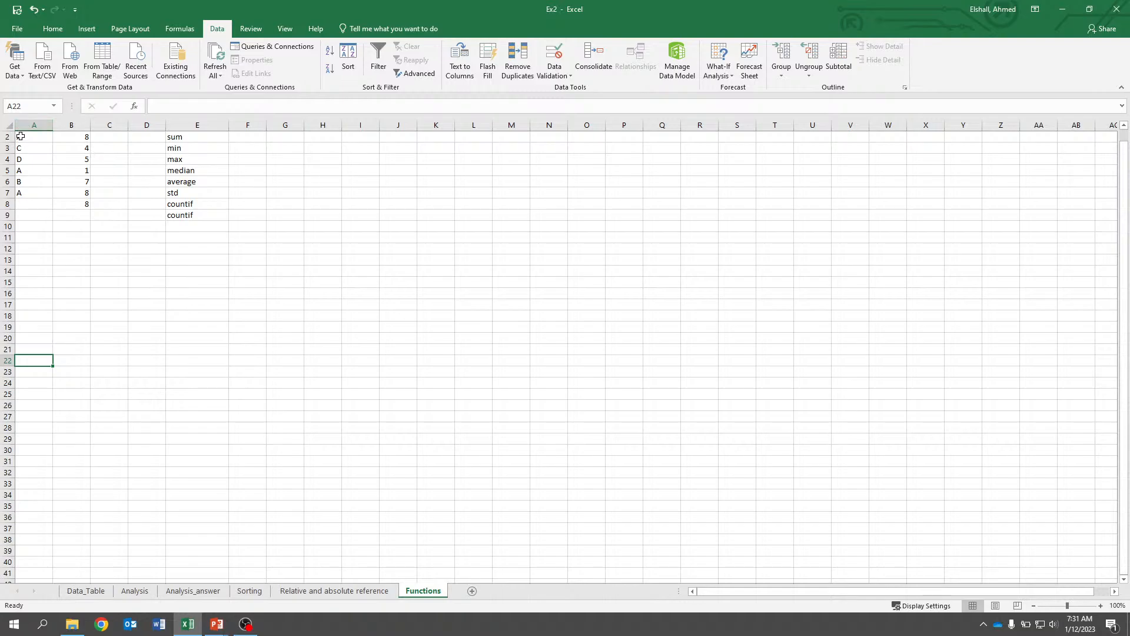
pyautogui.scroll(1, 38, 167)
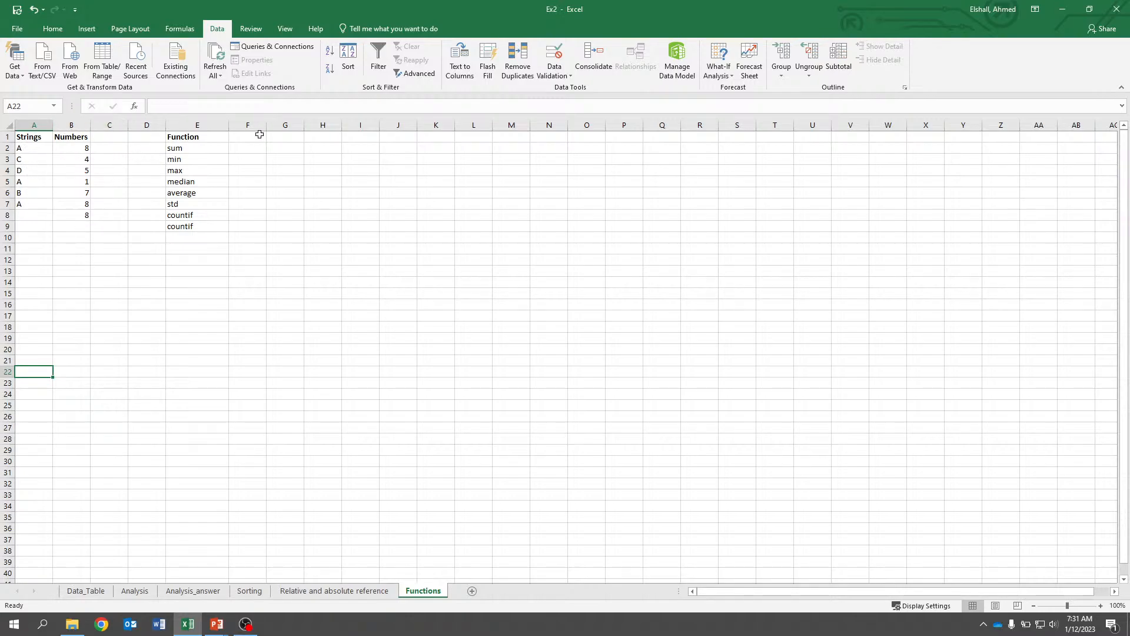
pyautogui.click(246, 148)
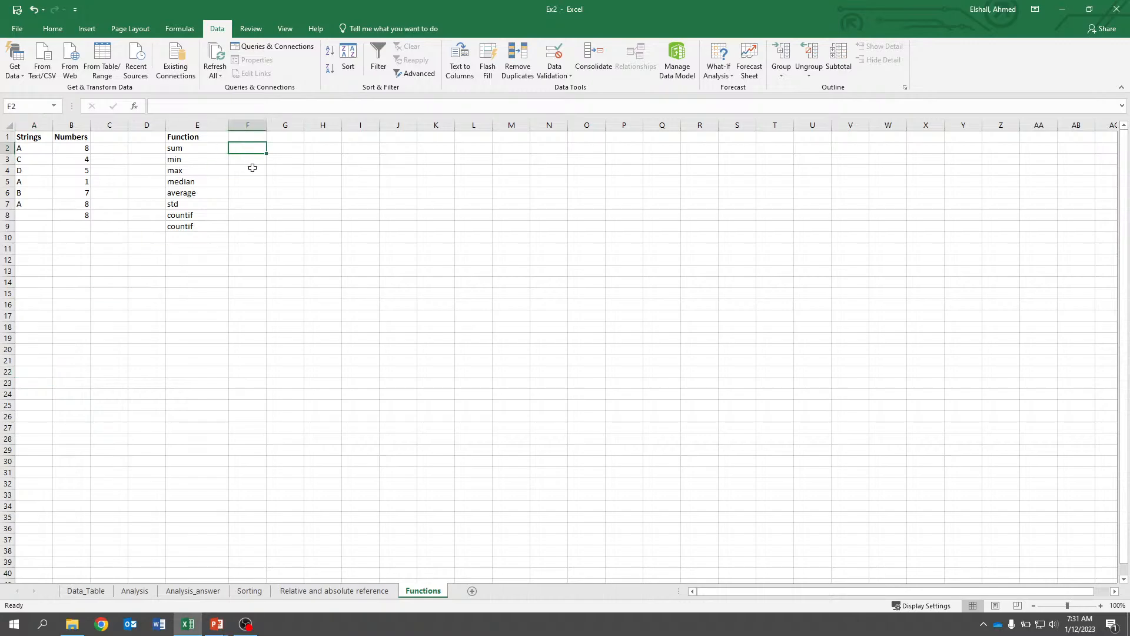
pyautogui.write('=')
pyautogui.click(80, 148)
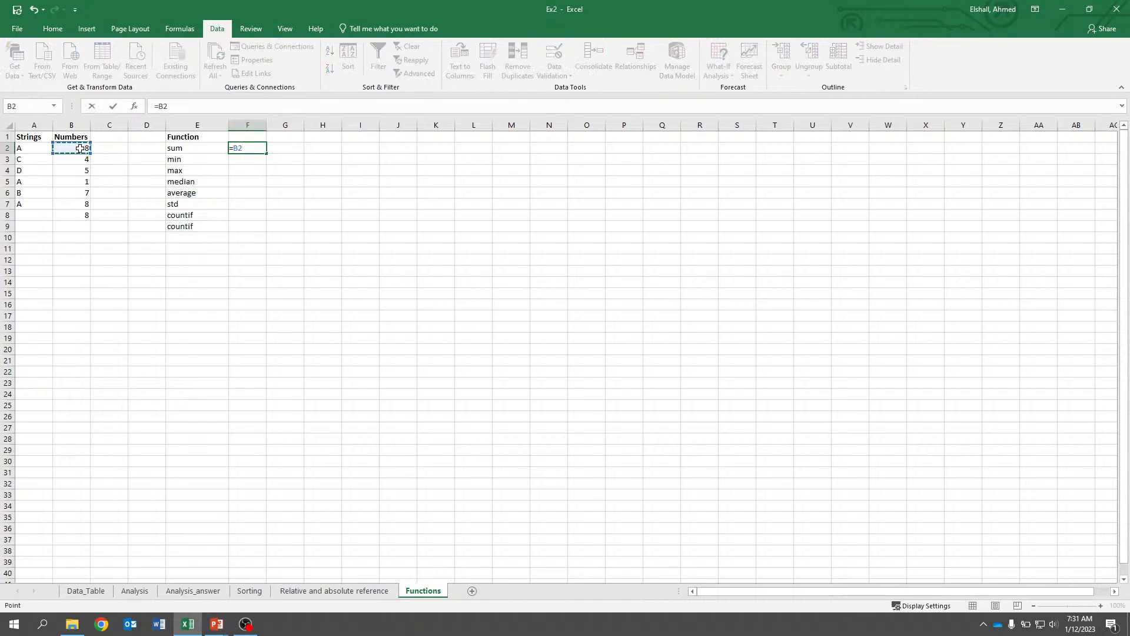
pyautogui.write('+')
pyautogui.click(82, 160)
pyautogui.write('+')
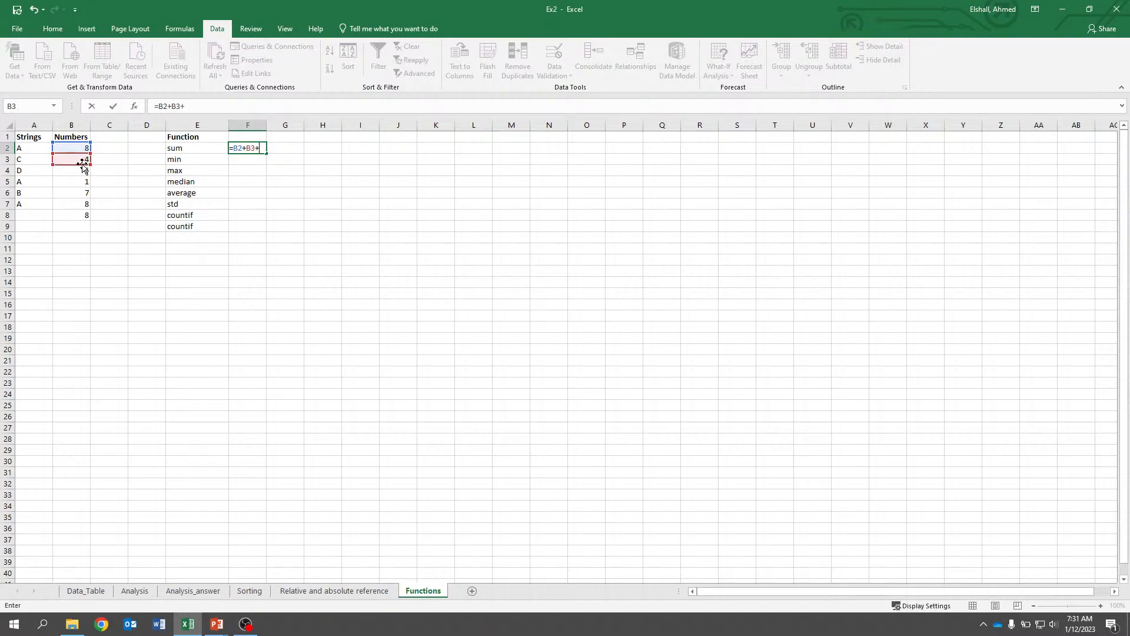
pyautogui.click(82, 170)
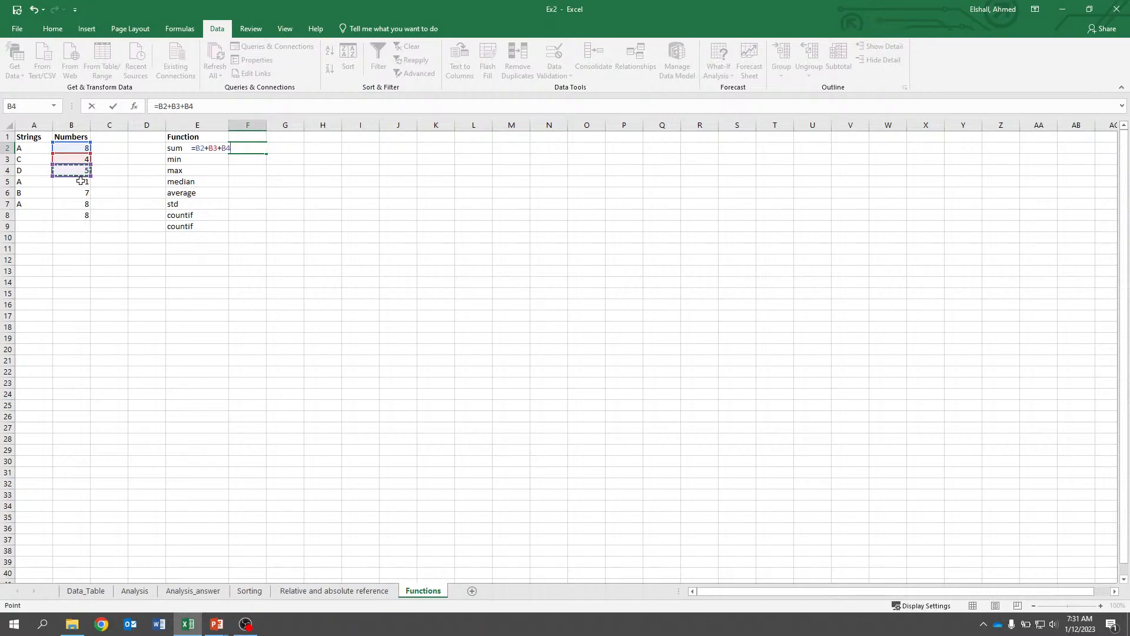
pyautogui.write('+')
pyautogui.click(79, 182)
pyautogui.write('+')
pyautogui.click(79, 192)
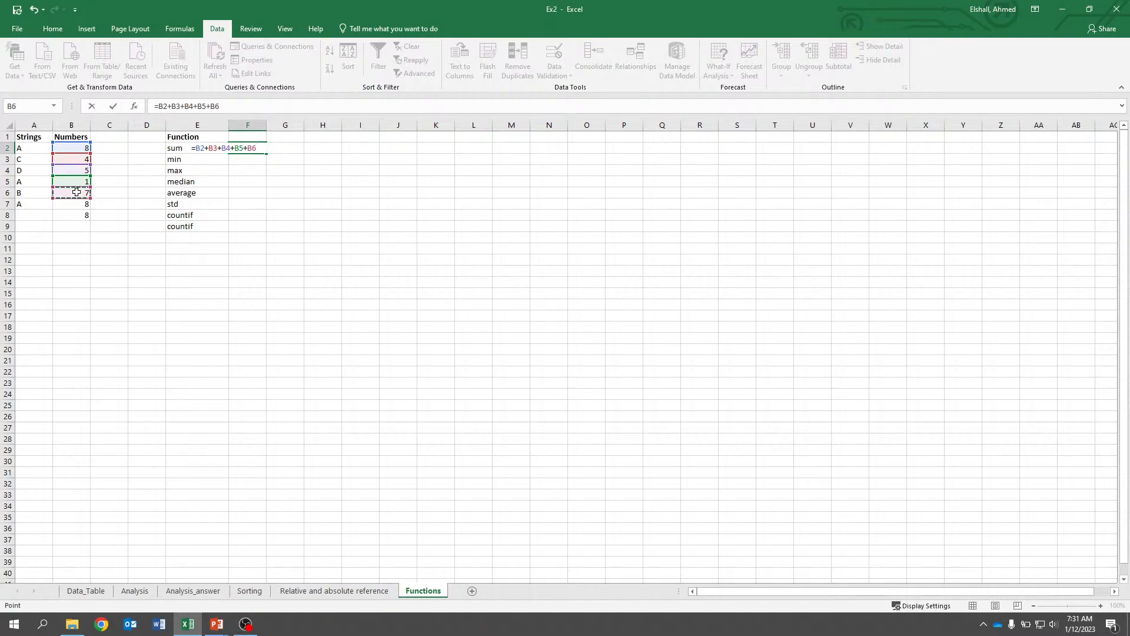
pyautogui.write('+')
pyautogui.click(77, 202)
pyautogui.write('+')
pyautogui.click(77, 215)
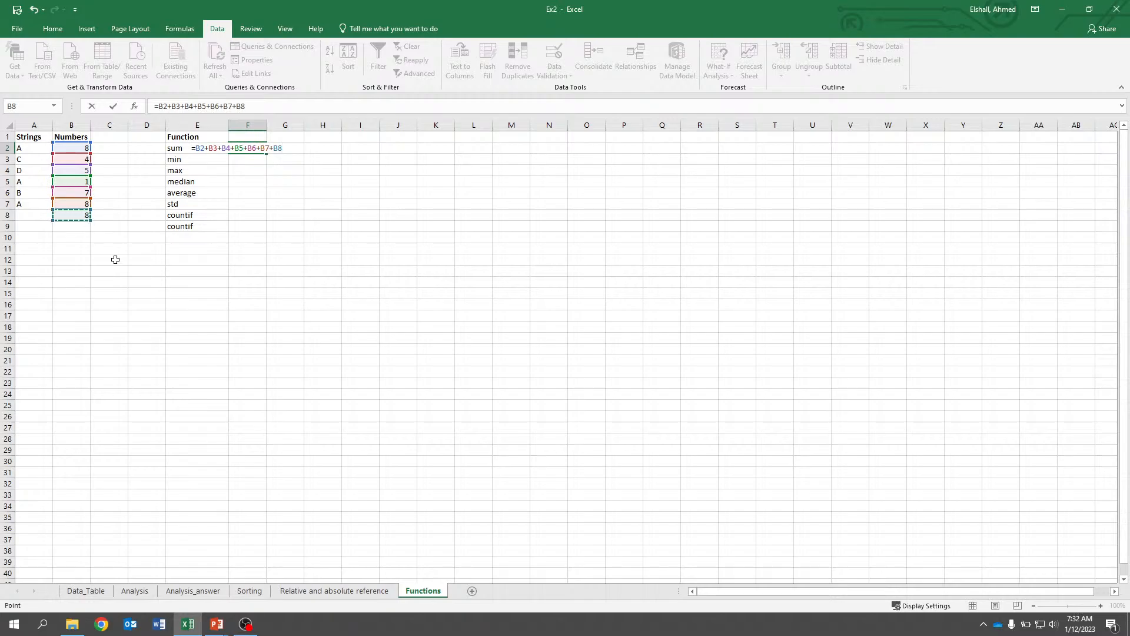
pyautogui.press('Return')
# Replace the formula in F2 with =SUM(B2:B8) for the sum row.
pyautogui.click(247, 150)
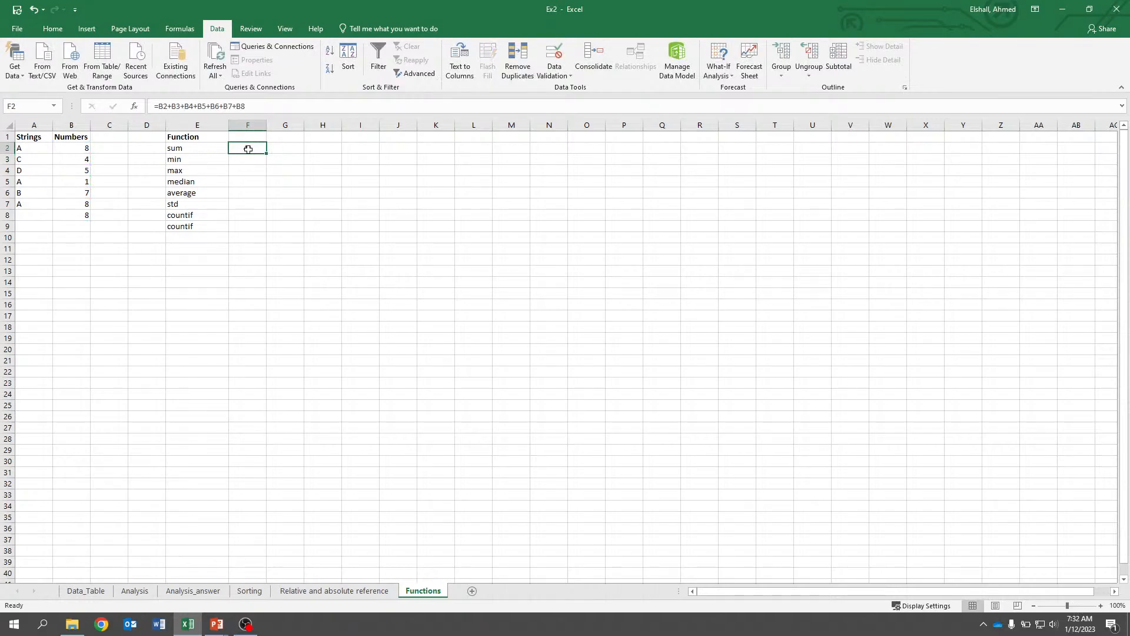
pyautogui.doubleClick(246, 152)
pyautogui.press('Escape')
pyautogui.press('Delete')
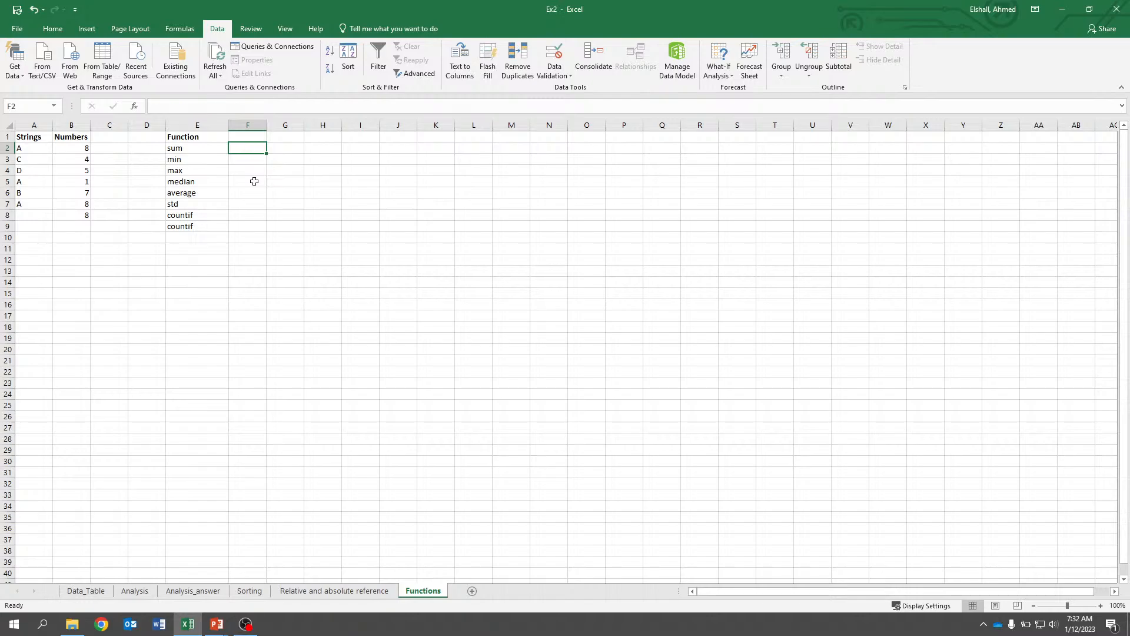
pyautogui.write('=sum')
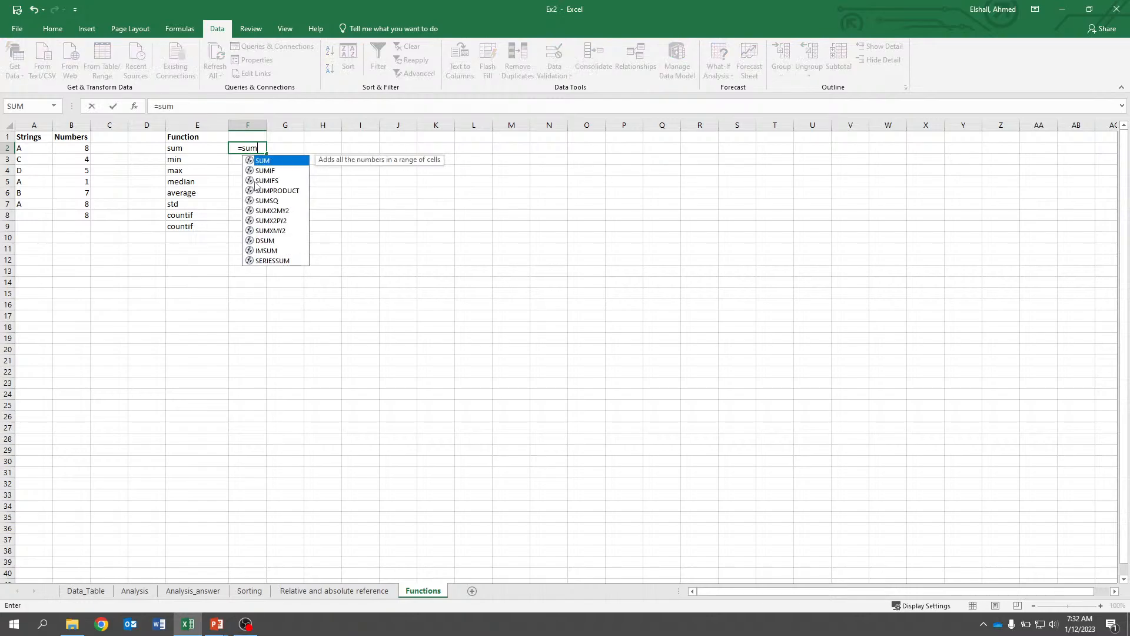
pyautogui.write('(')
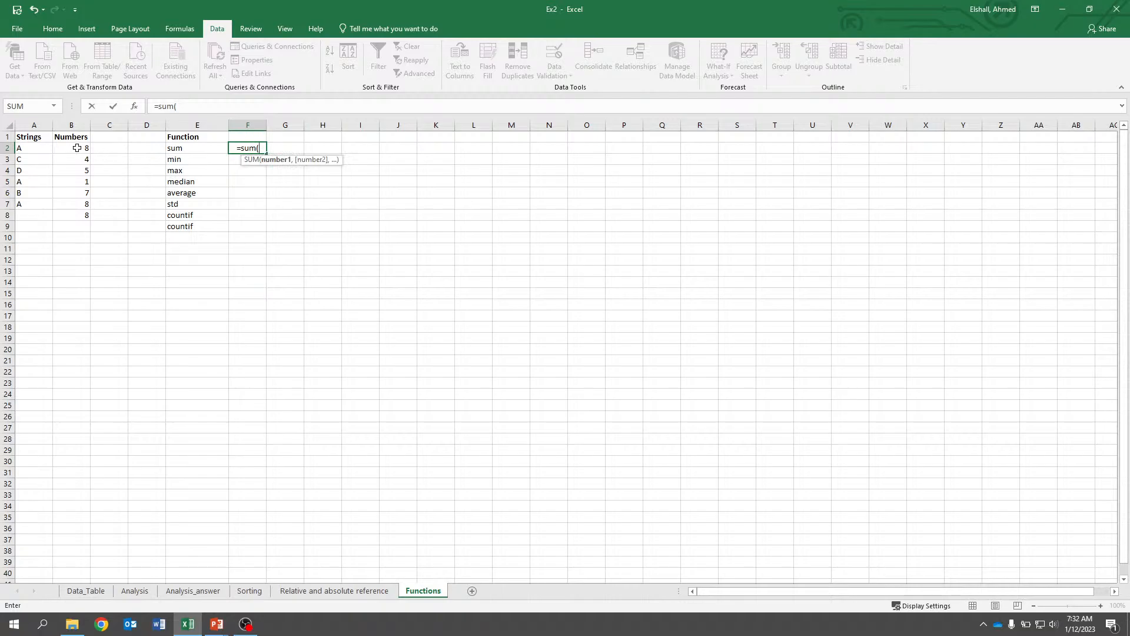
pyautogui.moveTo(76, 148); pyautogui.dragTo(83, 215)
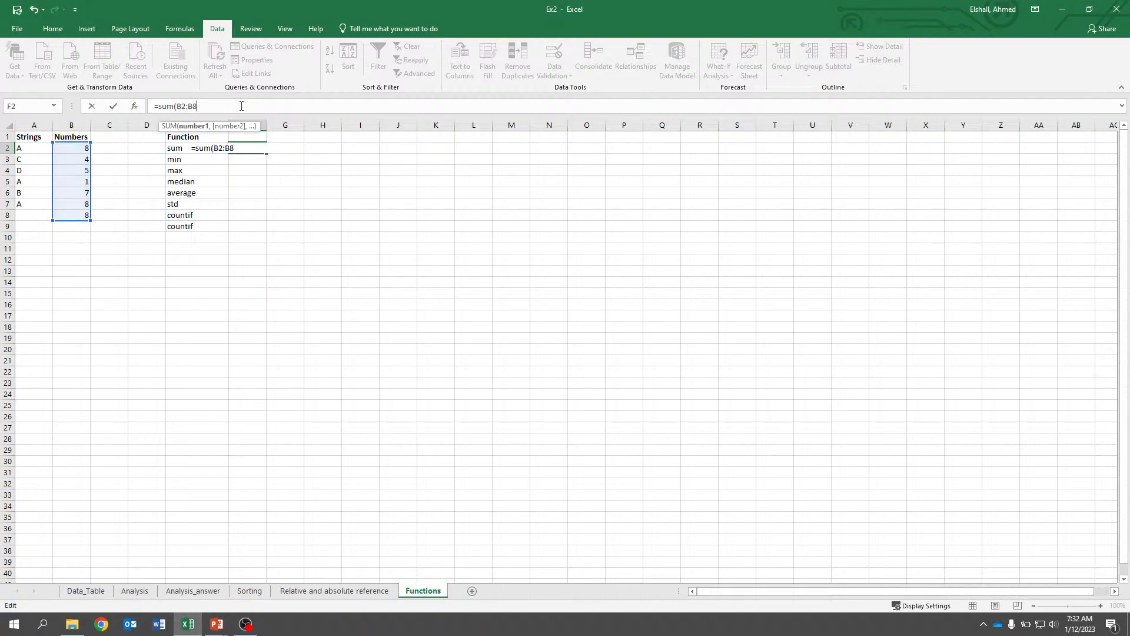
pyautogui.write(')')
pyautogui.press('Return')
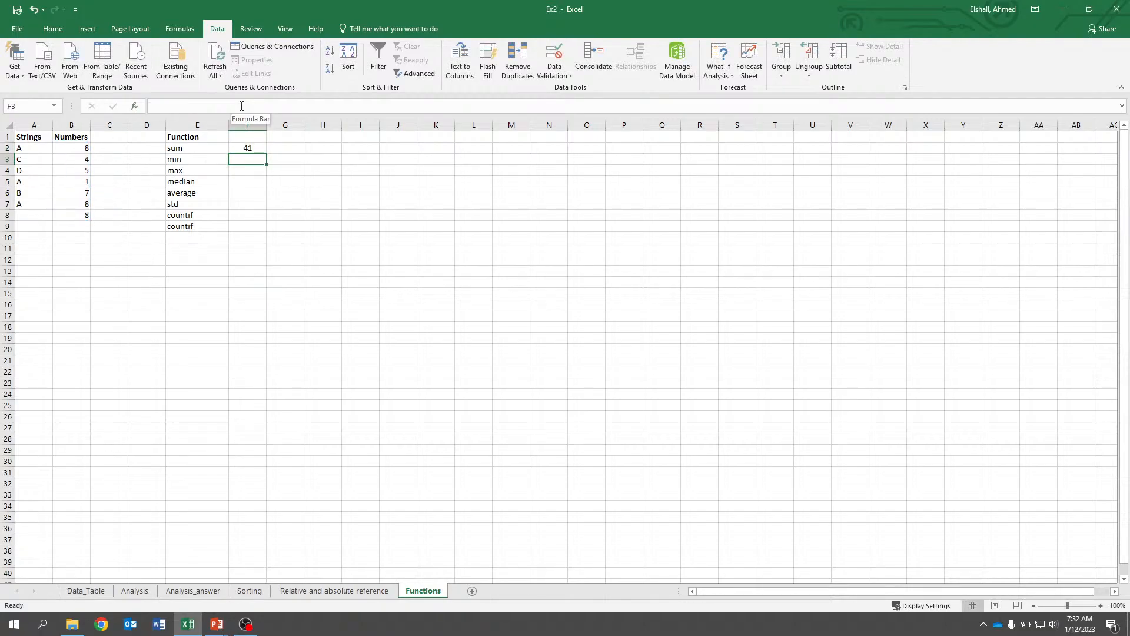
# Enter =MIN(B2:B8) in F3 for the min row.
pyautogui.press('Left')
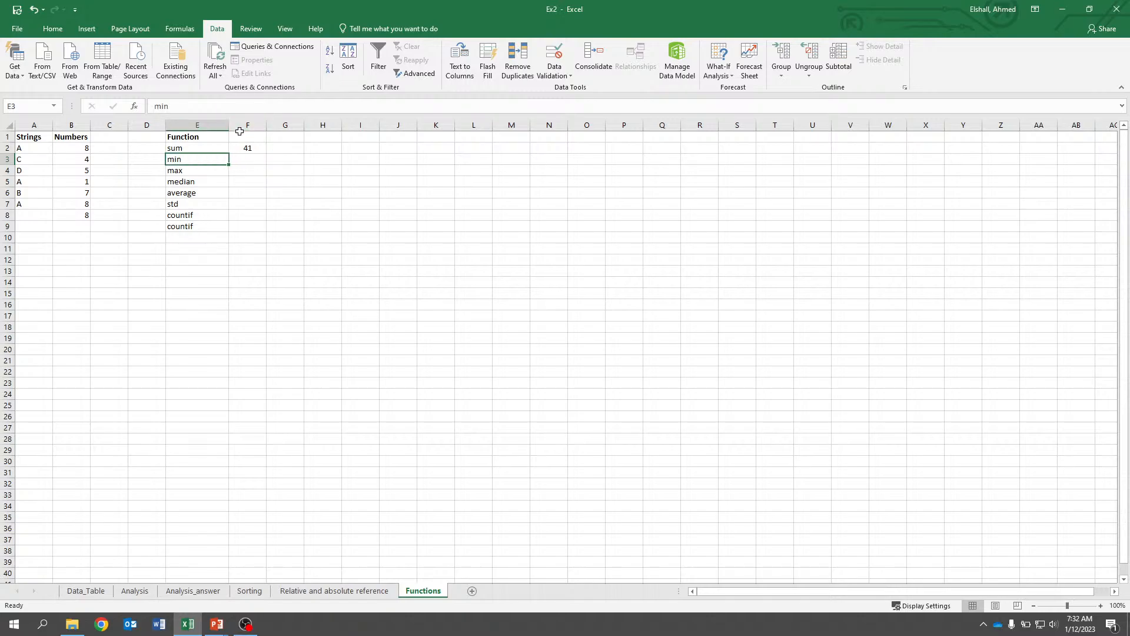
pyautogui.press('Right')
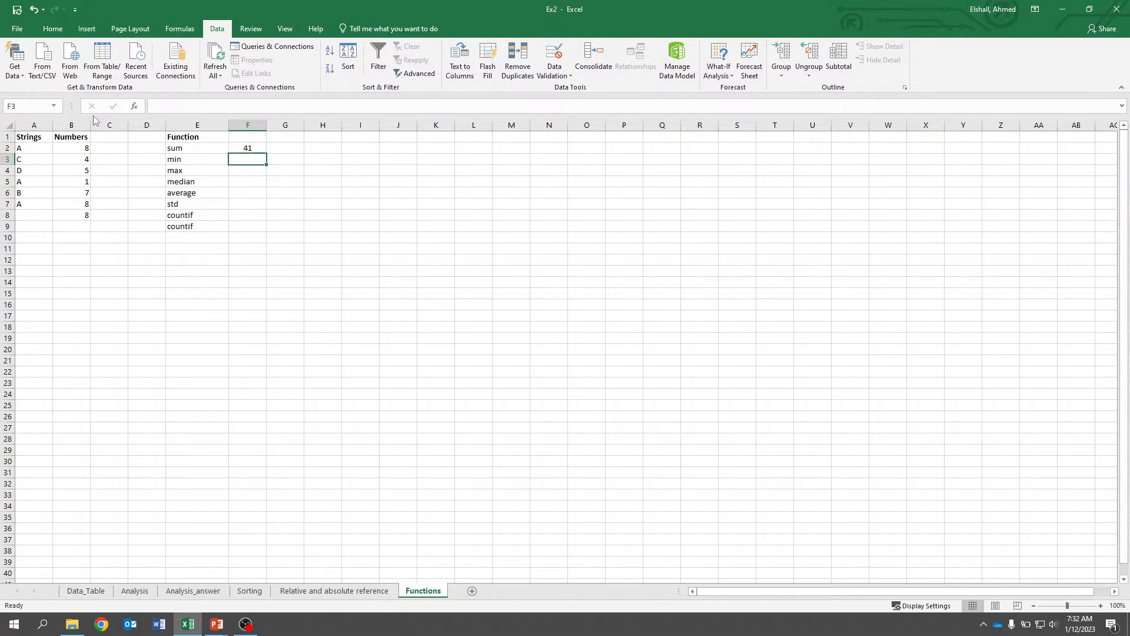
pyautogui.write('=')
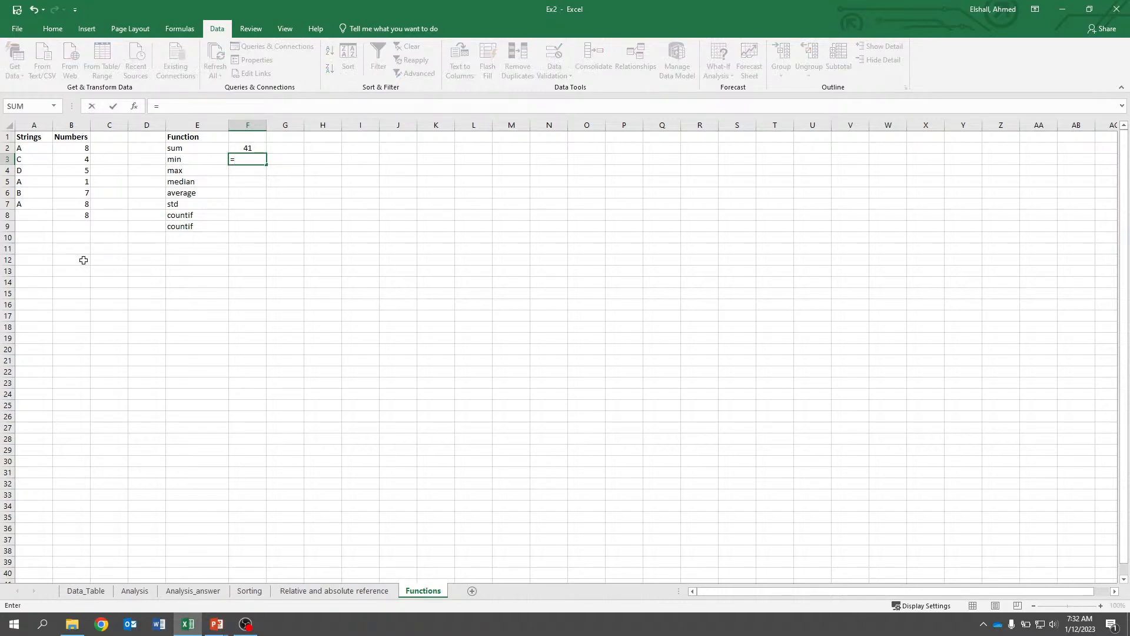
pyautogui.write('min(')
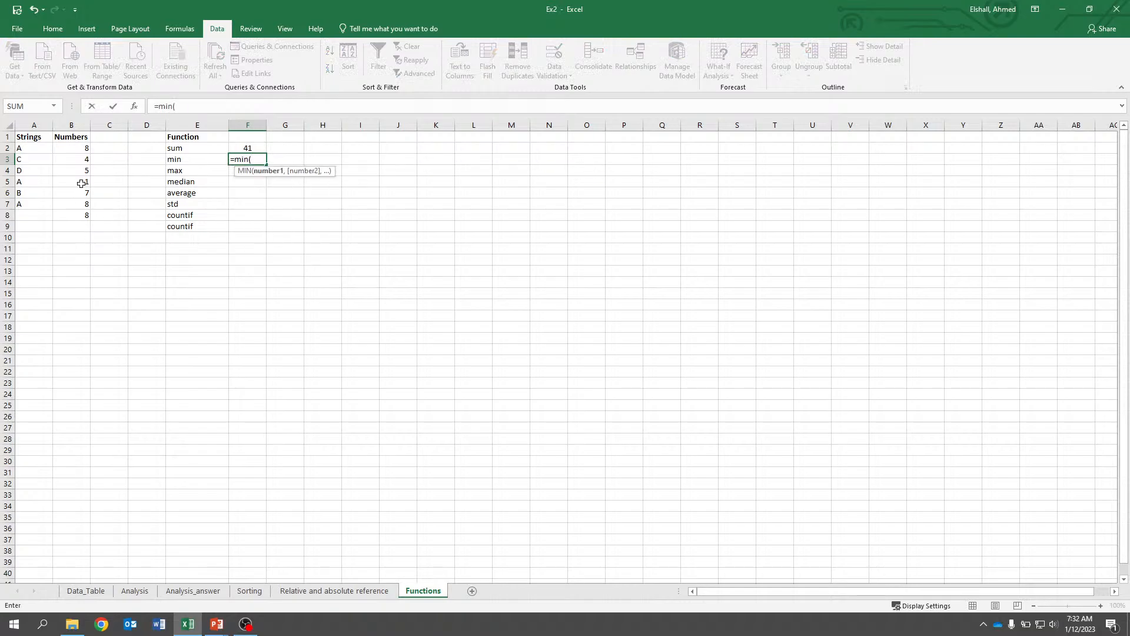
pyautogui.moveTo(79, 149); pyautogui.dragTo(79, 215)
pyautogui.click(232, 109)
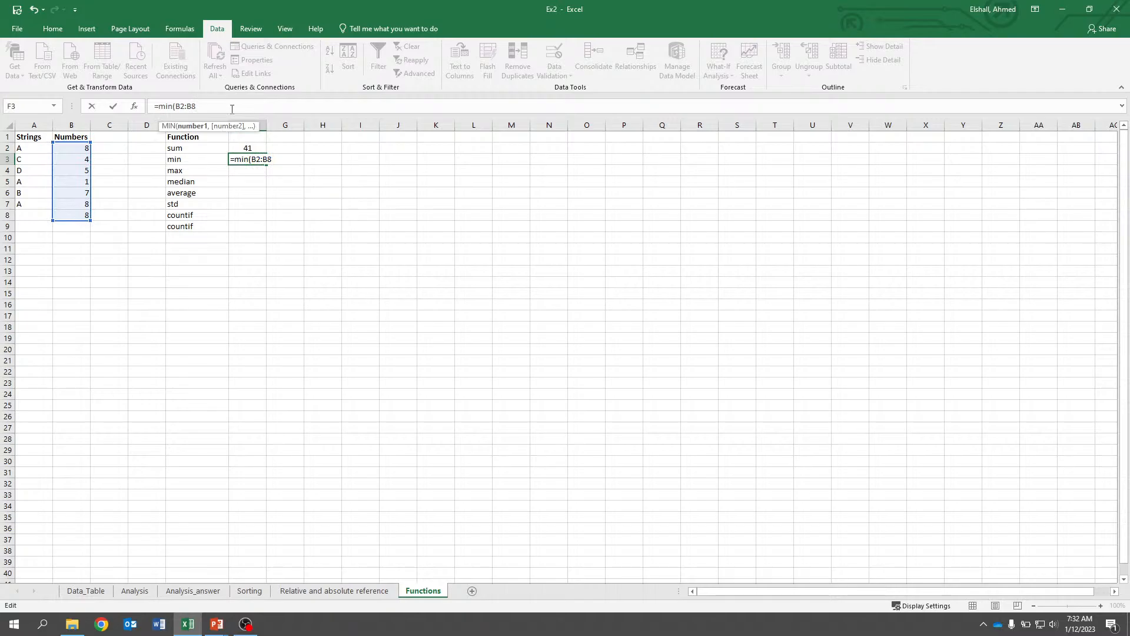
pyautogui.write(')')
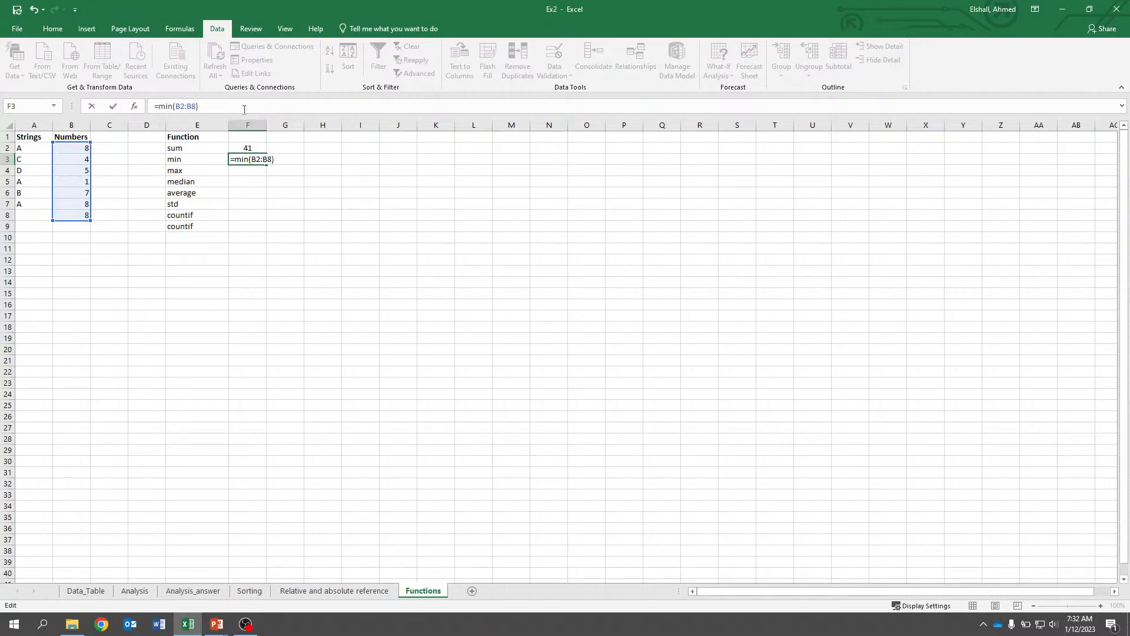
pyautogui.press('Return')
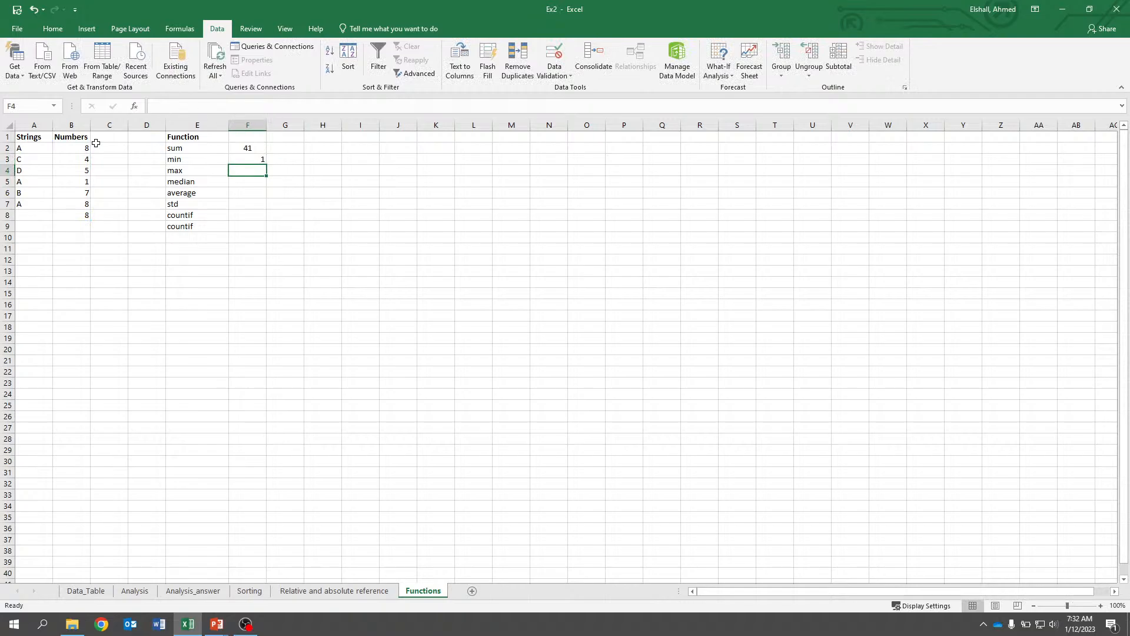
# Enter =MAX(B2:B8) in F4 for the max row.
pyautogui.write('=max(')
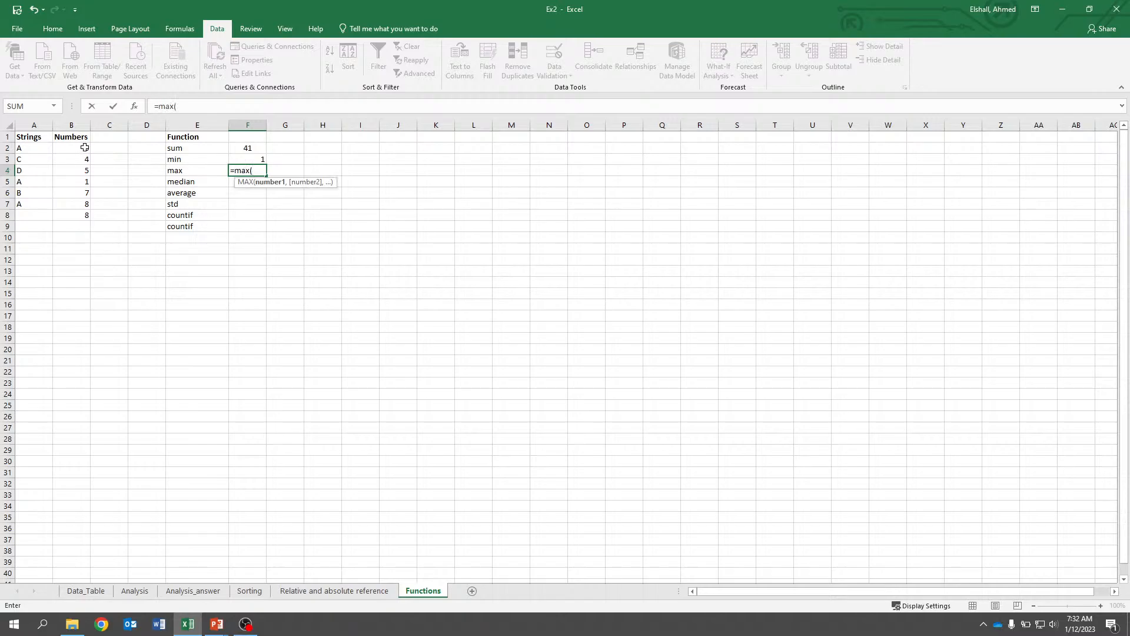
pyautogui.moveTo(79, 148); pyautogui.dragTo(80, 216)
pyautogui.click(228, 103)
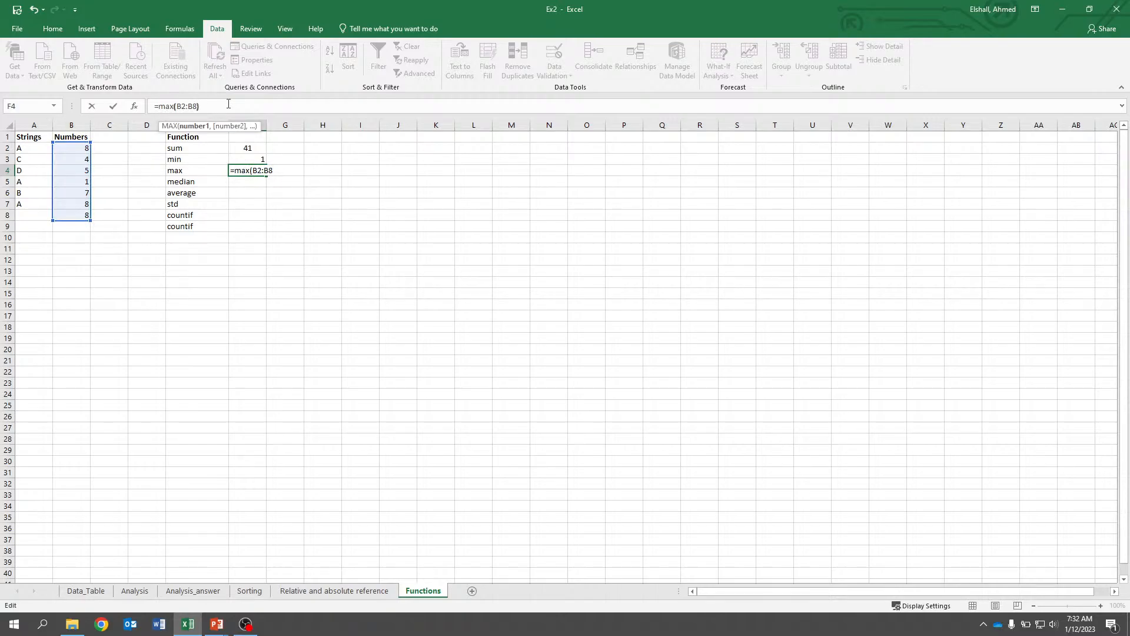
pyautogui.press('Return')
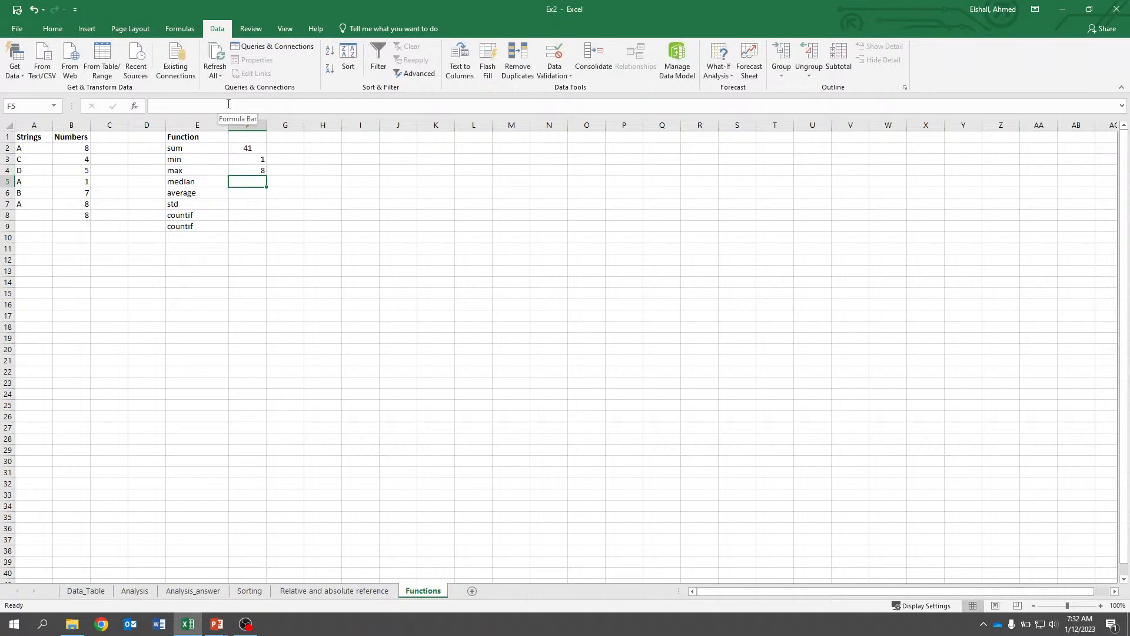
# Enter =MEDIAN(B2:B8) in F5 for the median row.
pyautogui.write('=m')
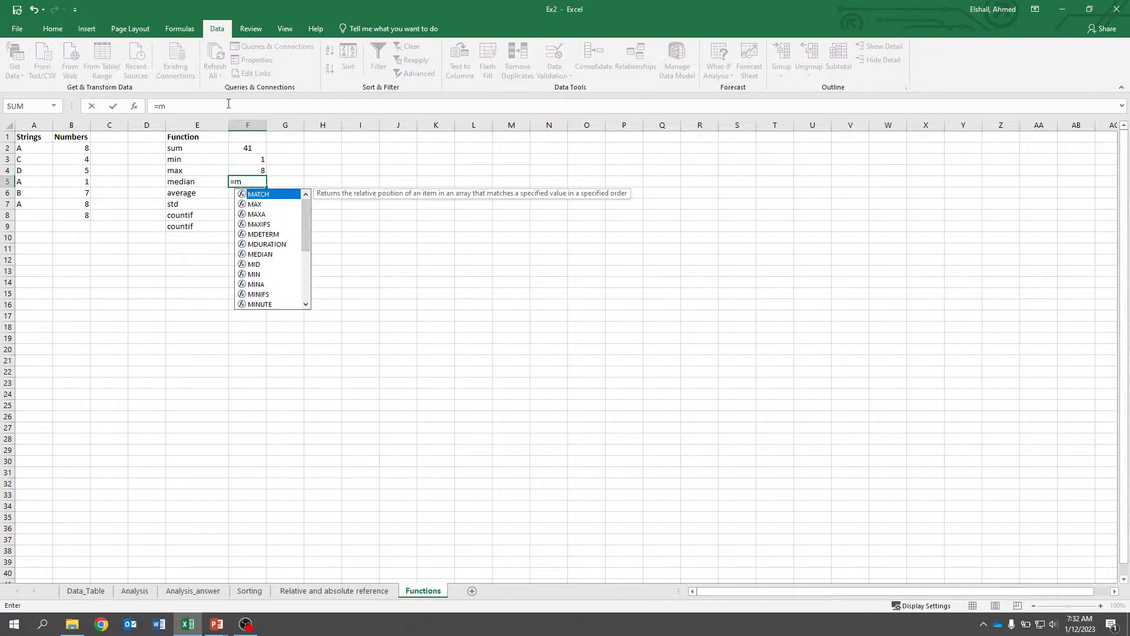
pyautogui.write('e')
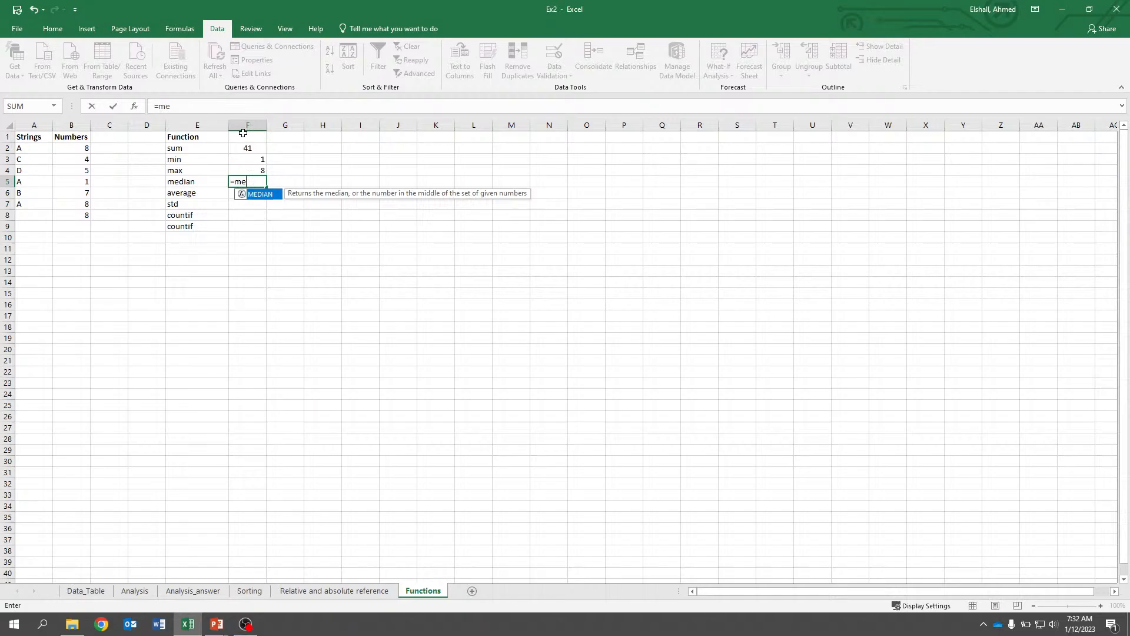
pyautogui.doubleClick(259, 193)
pyautogui.moveTo(91, 152); pyautogui.dragTo(88, 216)
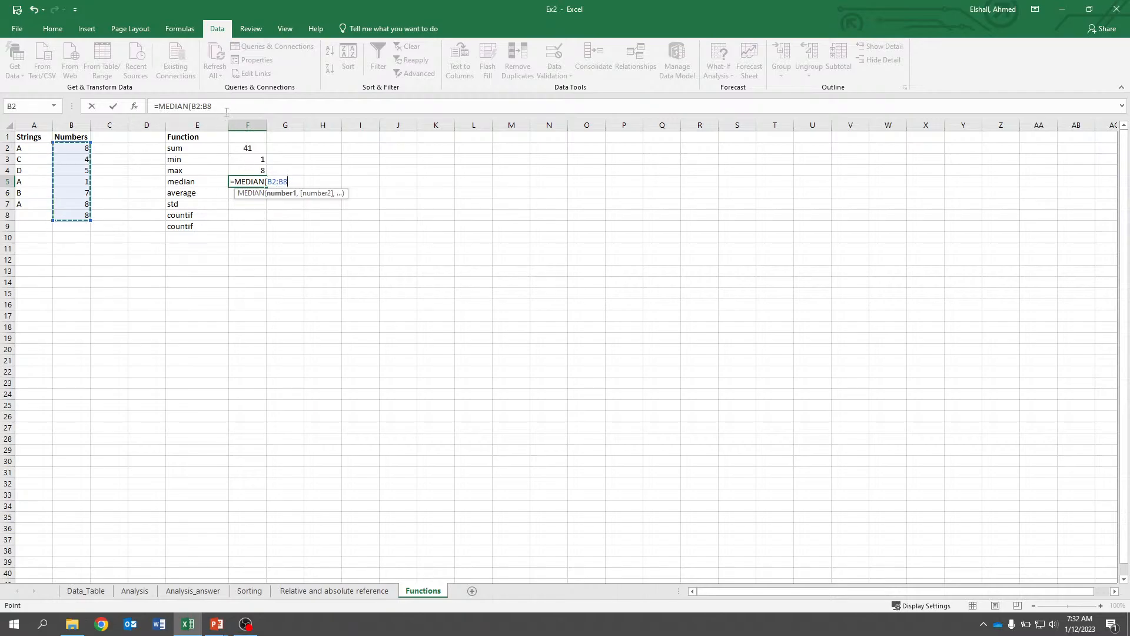
pyautogui.write(')')
pyautogui.press('Return')
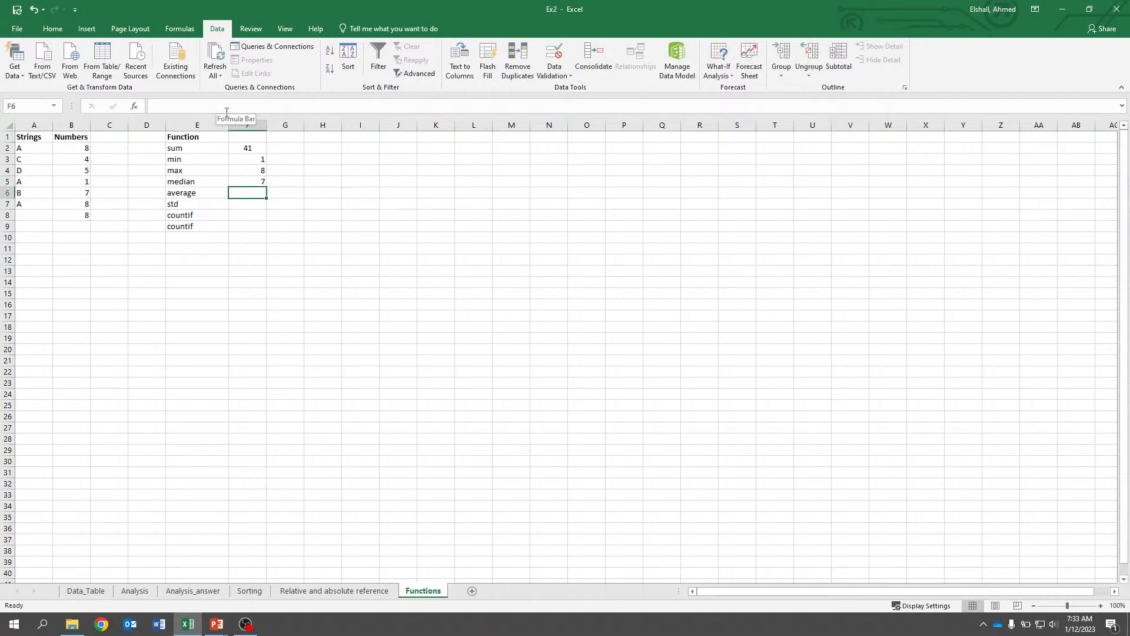
# Enter =AVERAGE(B2:B8) in F6 for the average row.
pyautogui.write('=ave')
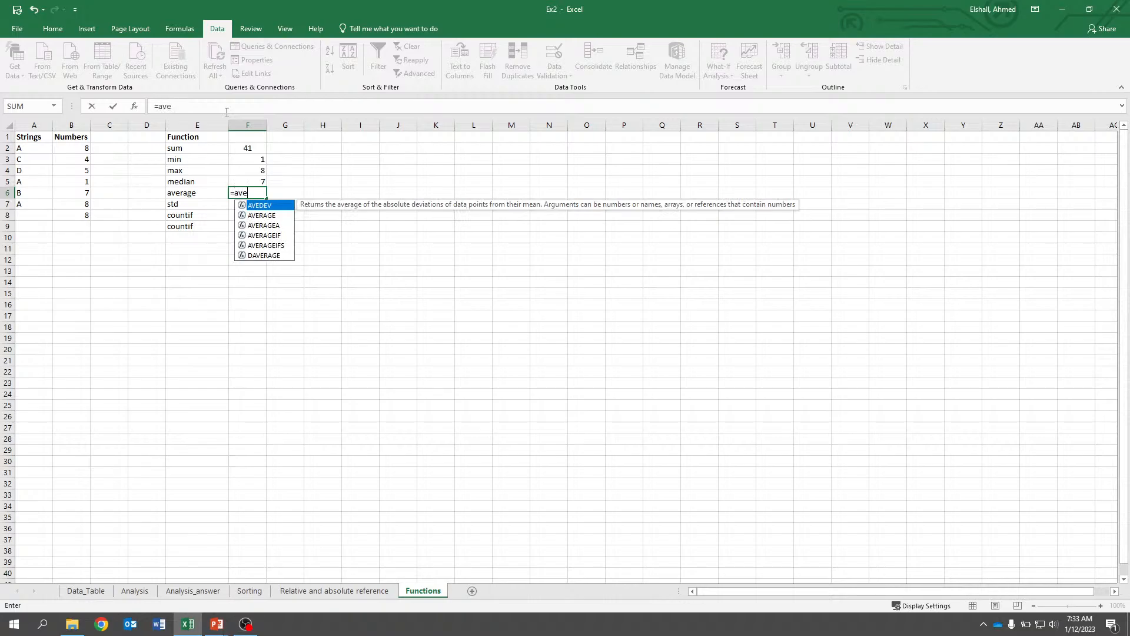
pyautogui.doubleClick(261, 216)
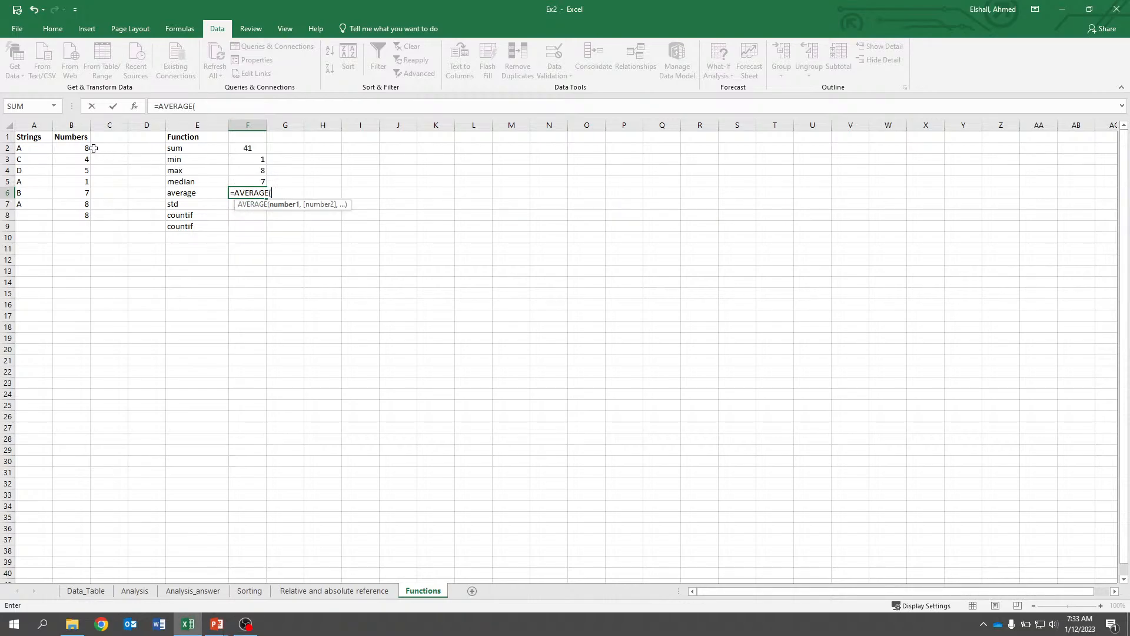
pyautogui.moveTo(93, 149); pyautogui.dragTo(88, 216)
pyautogui.click(222, 104)
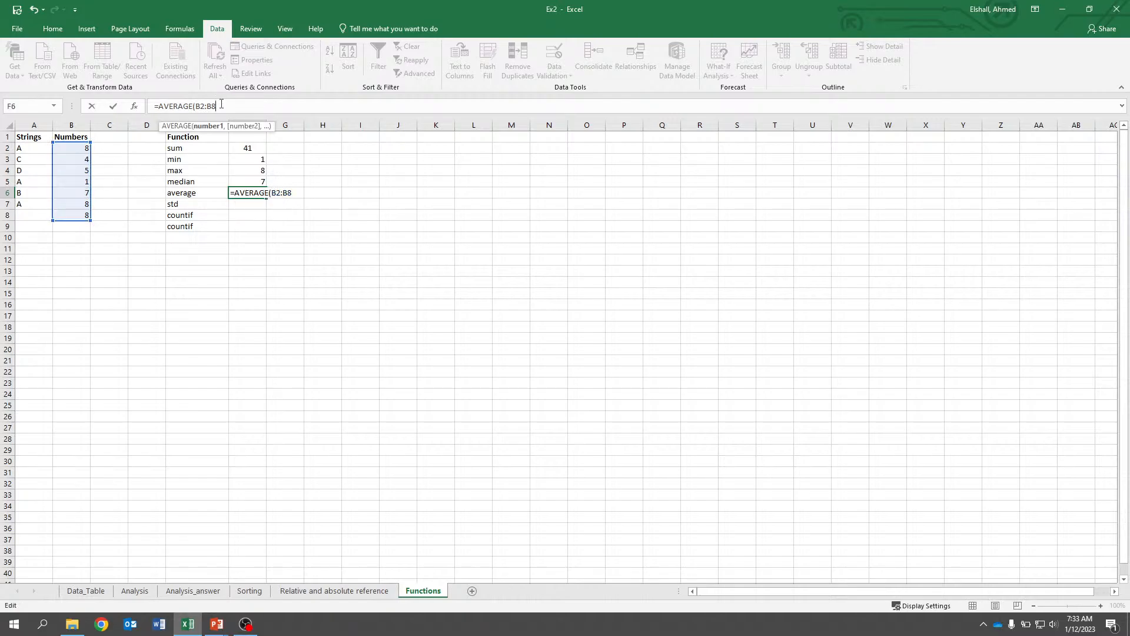
pyautogui.write(')')
pyautogui.press('Return')
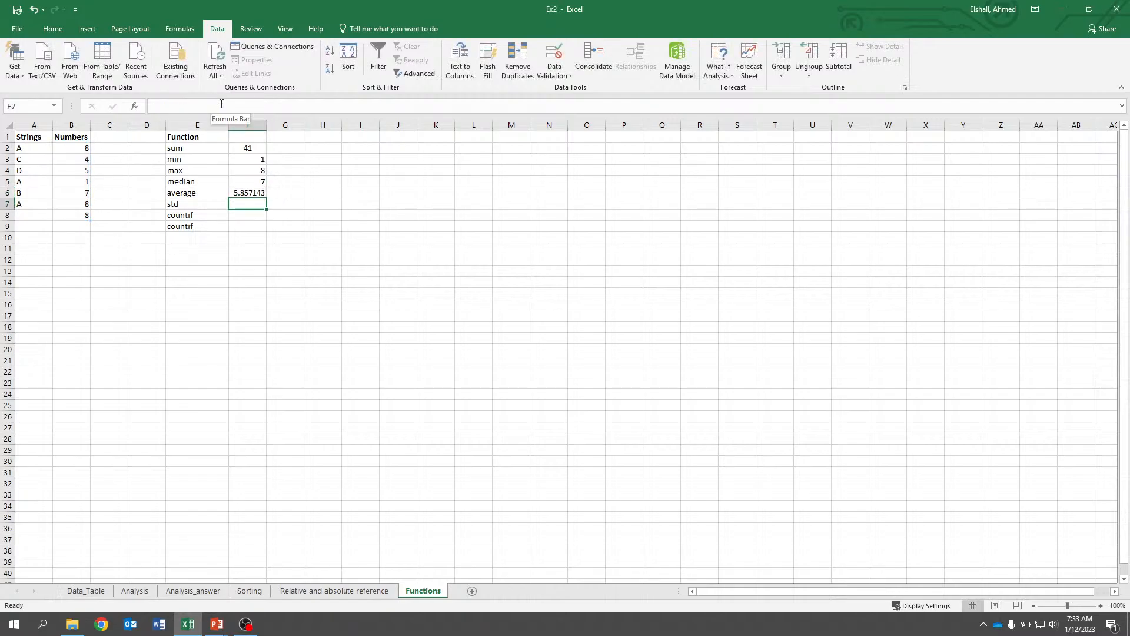
pyautogui.write('=std')
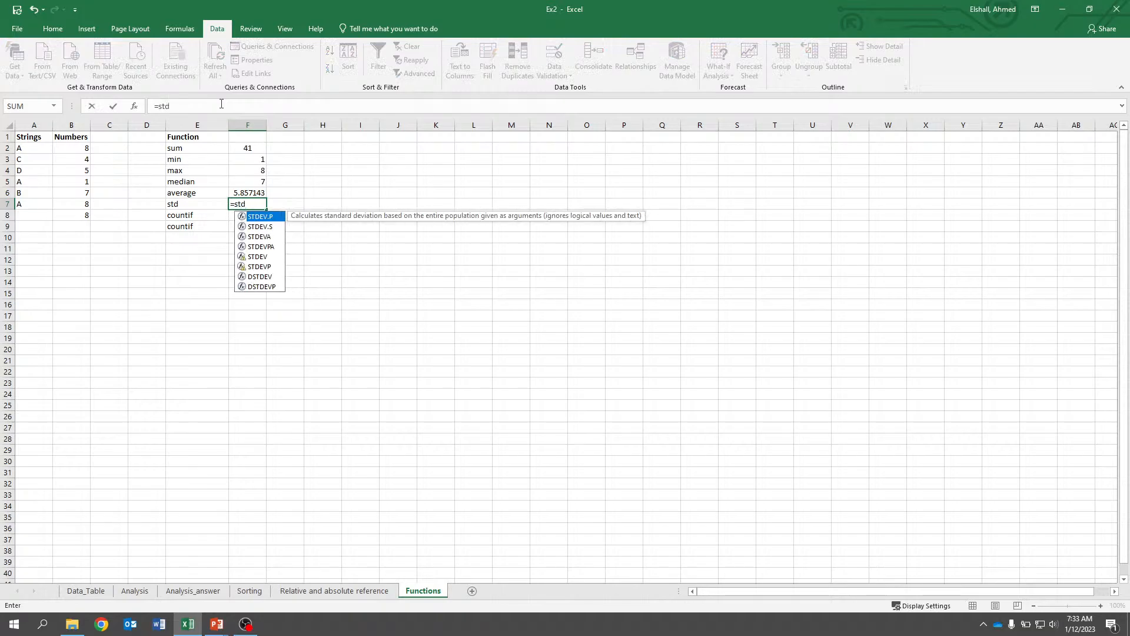
pyautogui.doubleClick(257, 217)
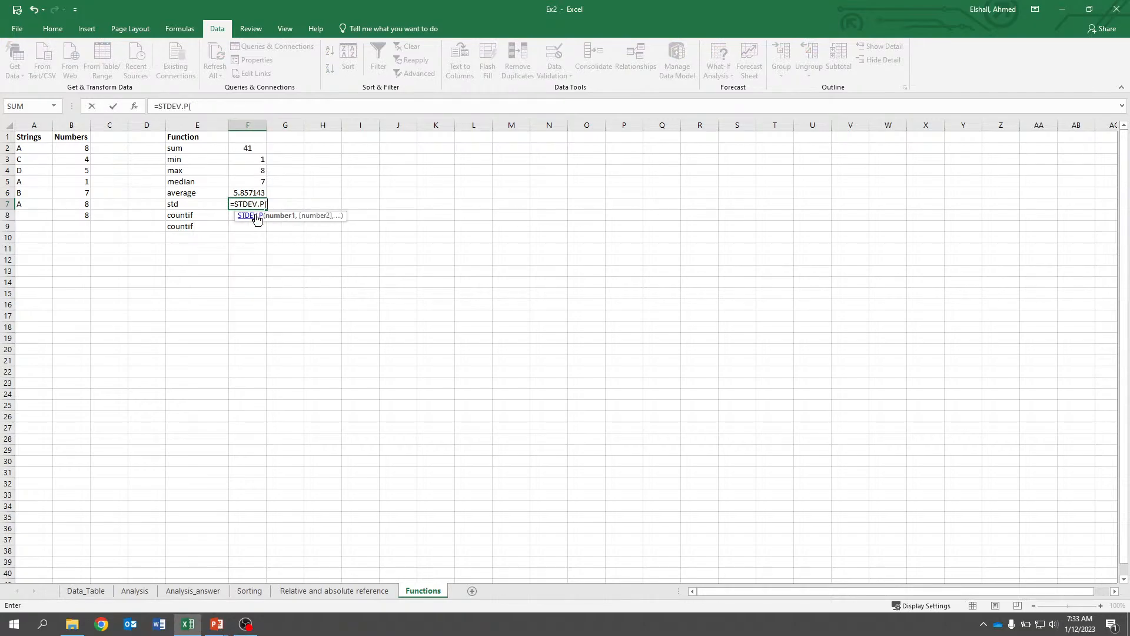
pyautogui.press('BackSpace')
pyautogui.press('BackSpace')
pyautogui.press('BackSpace')
pyautogui.press('BackSpace')
pyautogui.press('BackSpace')
pyautogui.press('BackSpace')
pyautogui.press('BackSpace')
pyautogui.press('BackSpace')
pyautogui.press('BackSpace')
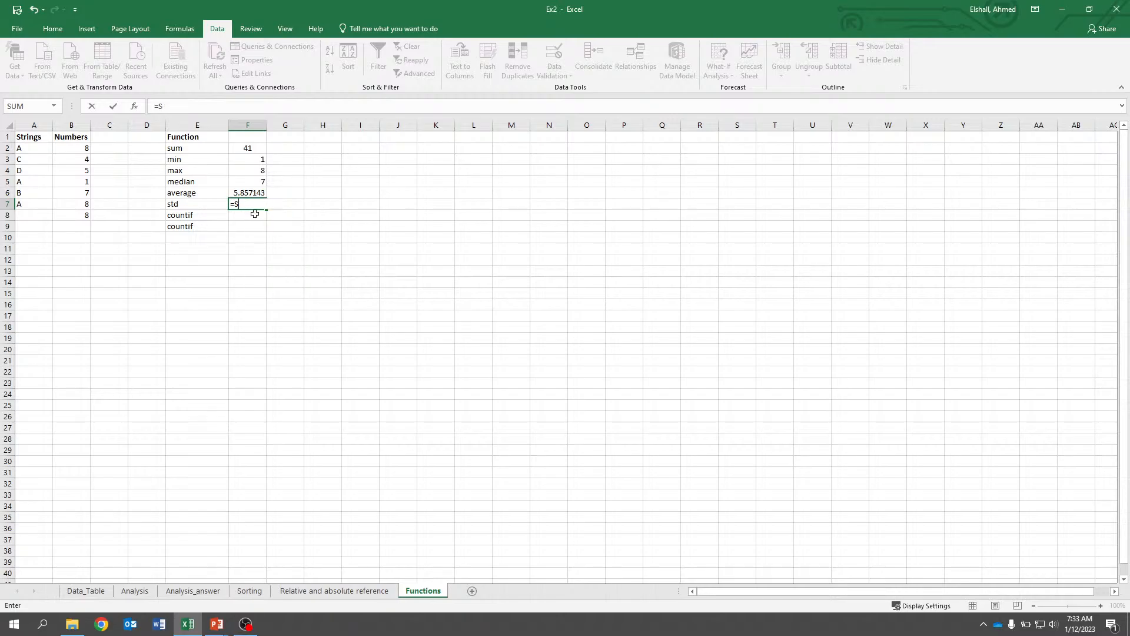
# Enter =STDEV.P(B2:B8) in F7 for the std row.
pyautogui.write('=std')
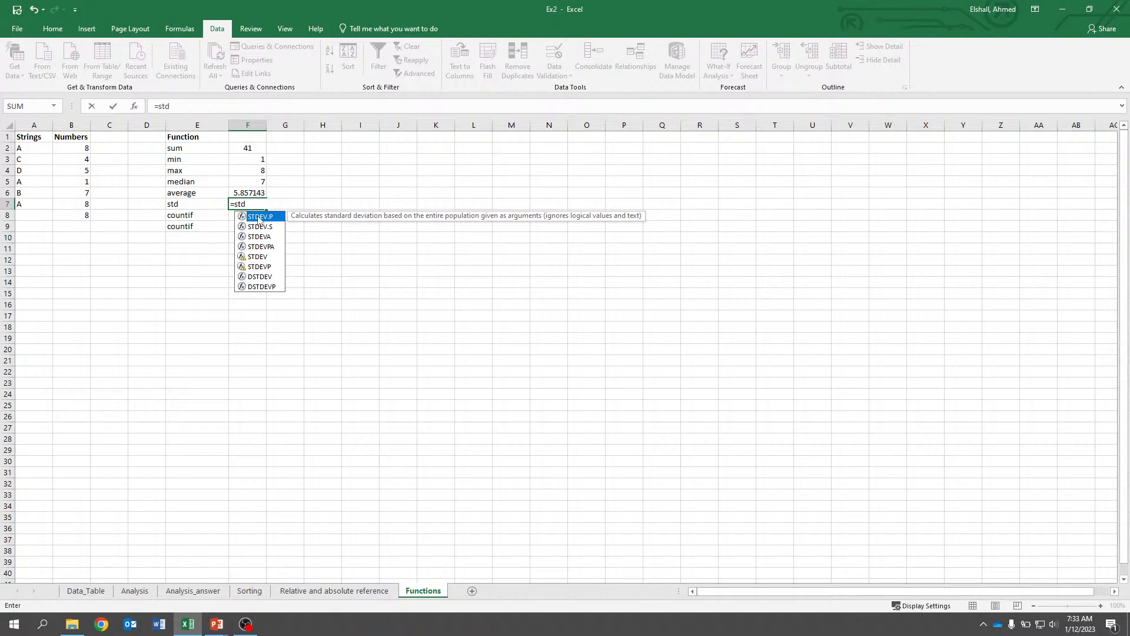
pyautogui.doubleClick(259, 217)
pyautogui.moveTo(83, 148); pyautogui.dragTo(74, 216)
pyautogui.click(231, 106)
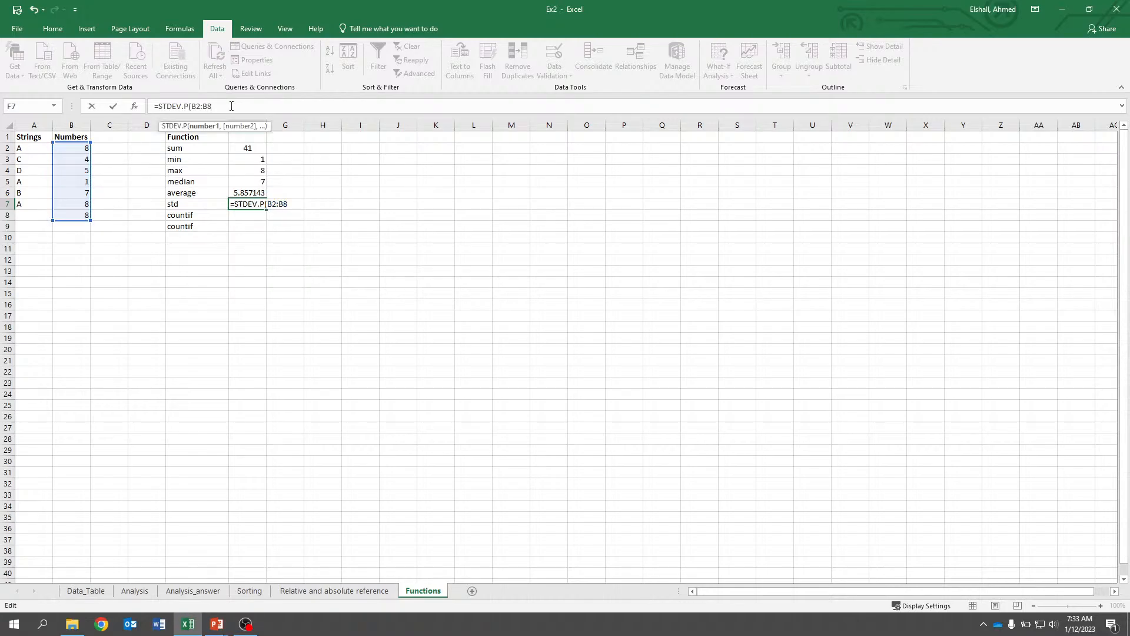
pyautogui.write(')')
pyautogui.press('Return')
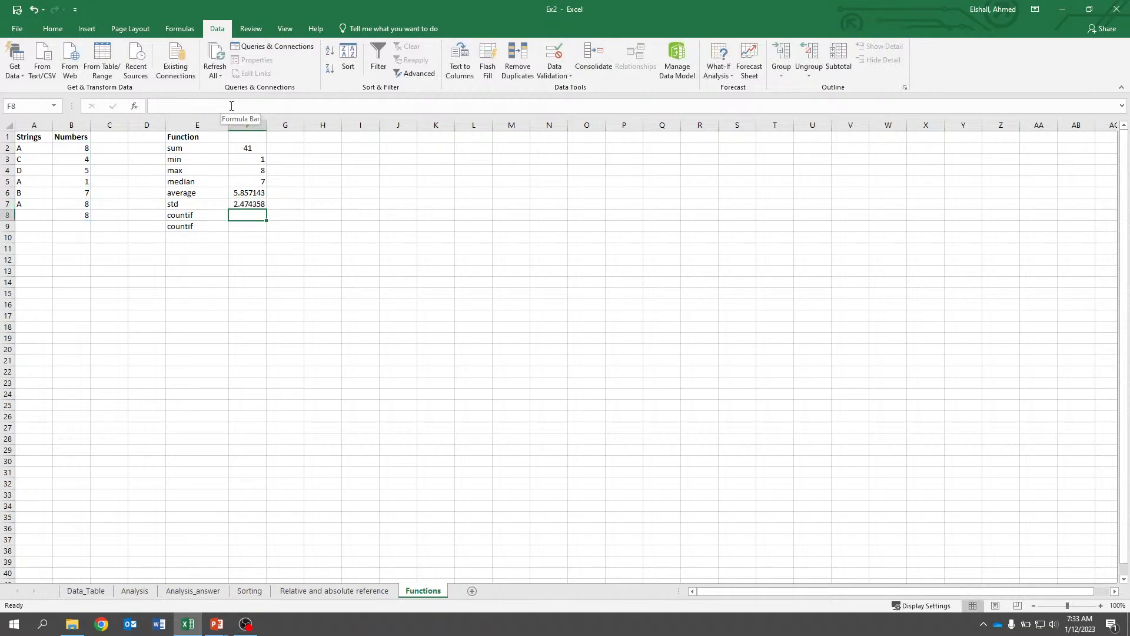
# Move the two countif labels down one row, leaving cell E8 empty.
pyautogui.press('Left')
pyautogui.press('Left')
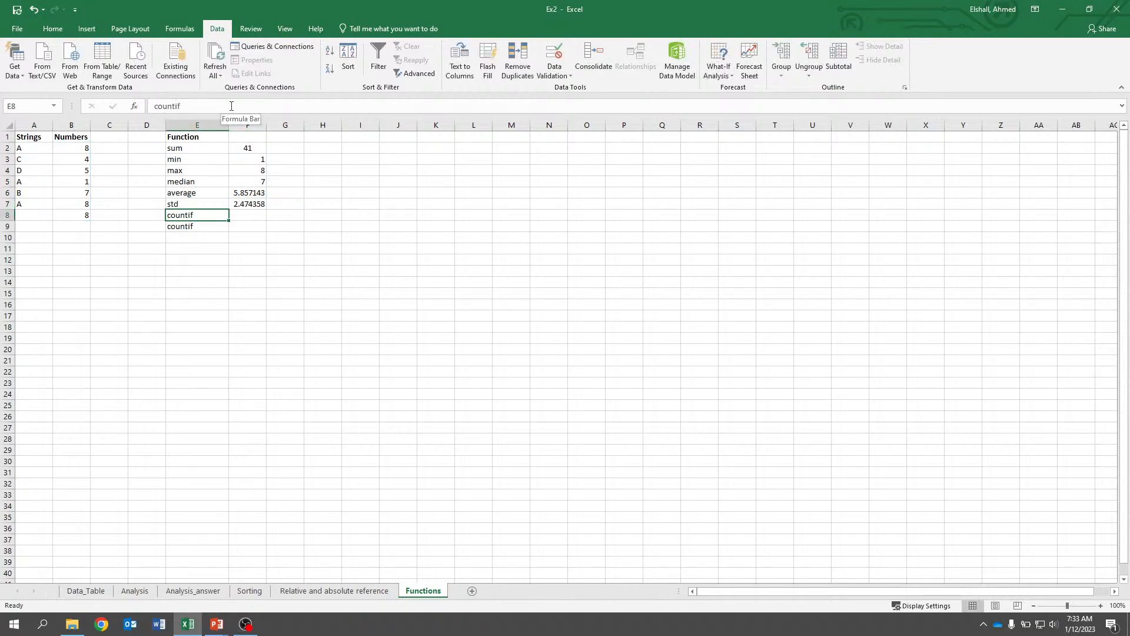
pyautogui.press('Right')
pyautogui.press('Right')
pyautogui.press('Left')
pyautogui.moveTo(190, 217); pyautogui.dragTo(195, 243)
pyautogui.click(189, 219)
pyautogui.moveTo(80, 149); pyautogui.dragTo(71, 215)
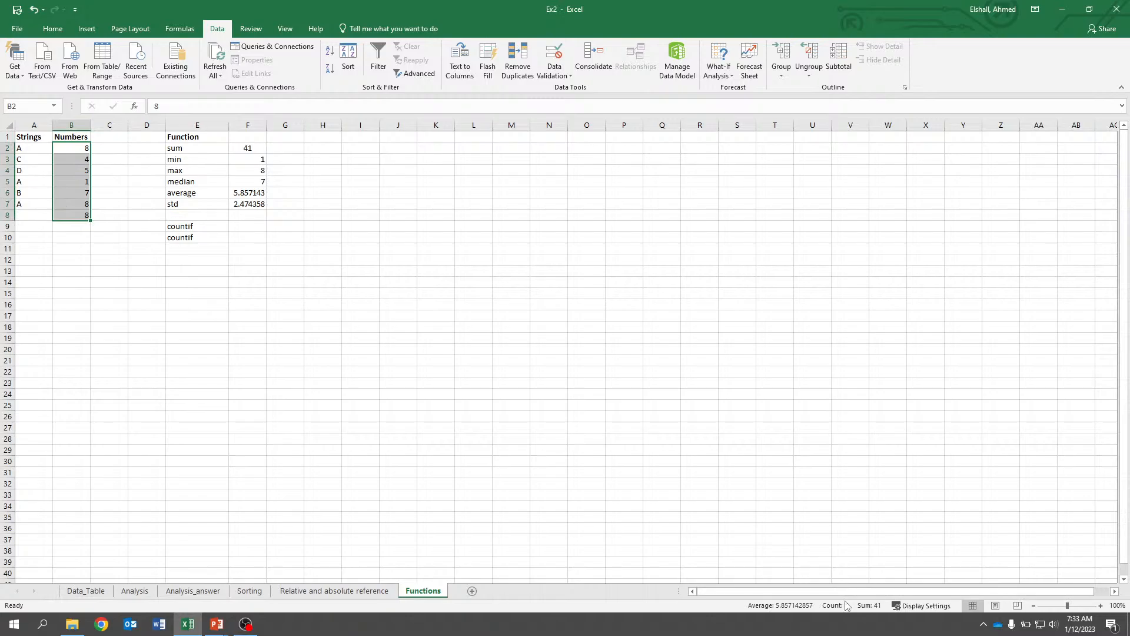
# Label cell E8 as count.
pyautogui.click(196, 217)
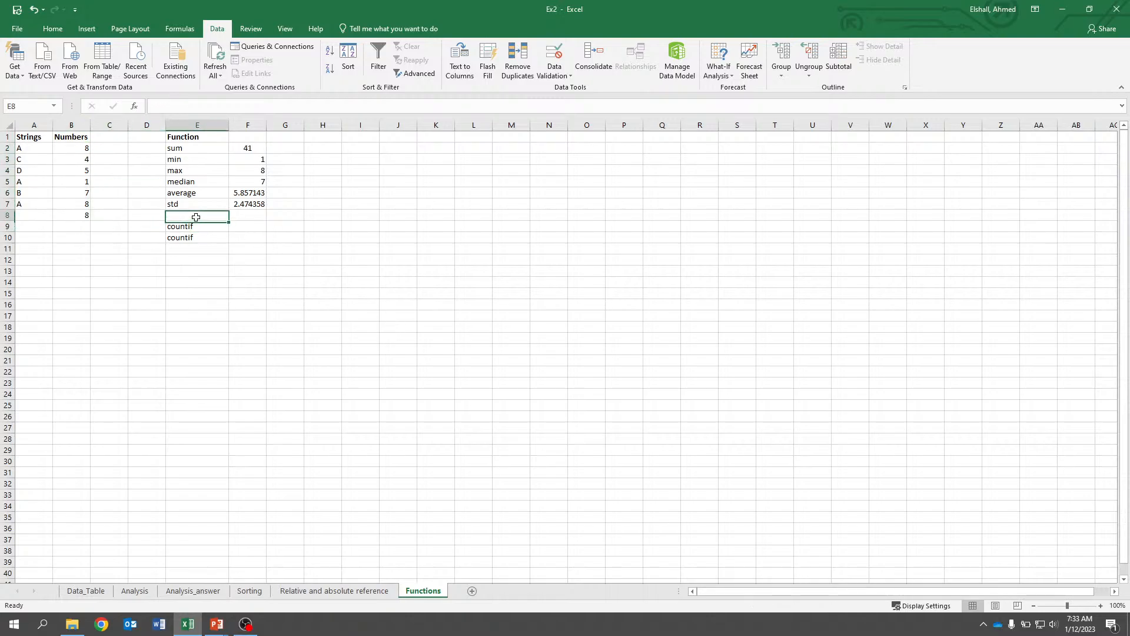
pyautogui.write('countif')
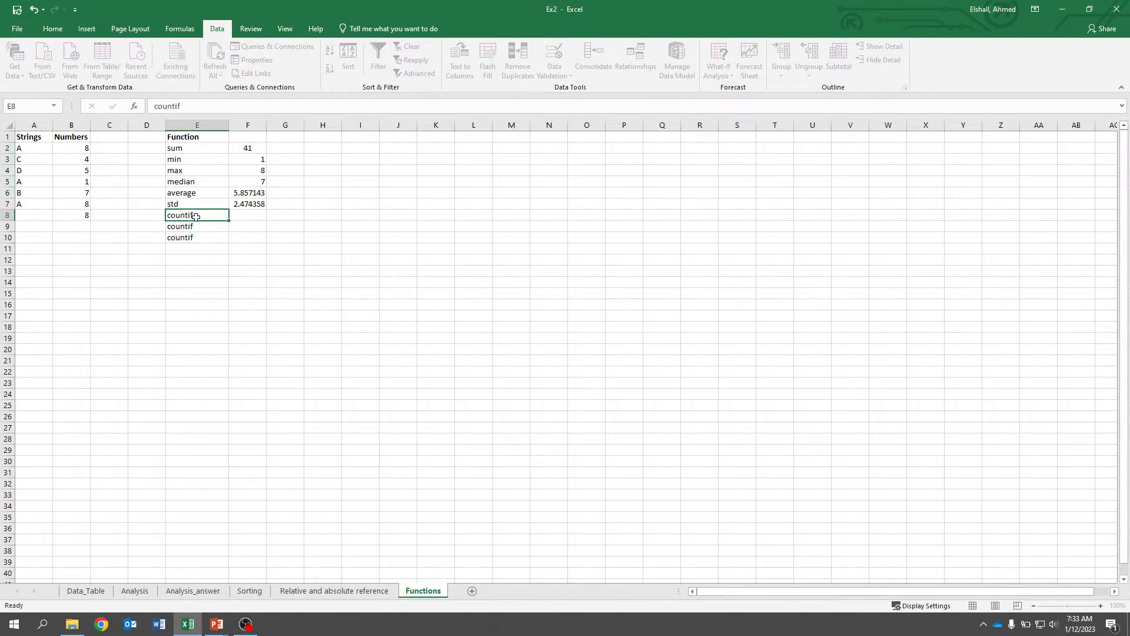
pyautogui.press('Tab')
pyautogui.press('Left')
pyautogui.press('F2')
pyautogui.press('BackSpace')
pyautogui.press('BackSpace')
pyautogui.press('Tab')
# Enter =count(B2:B8) in F8 for the count row.
pyautogui.write('=')
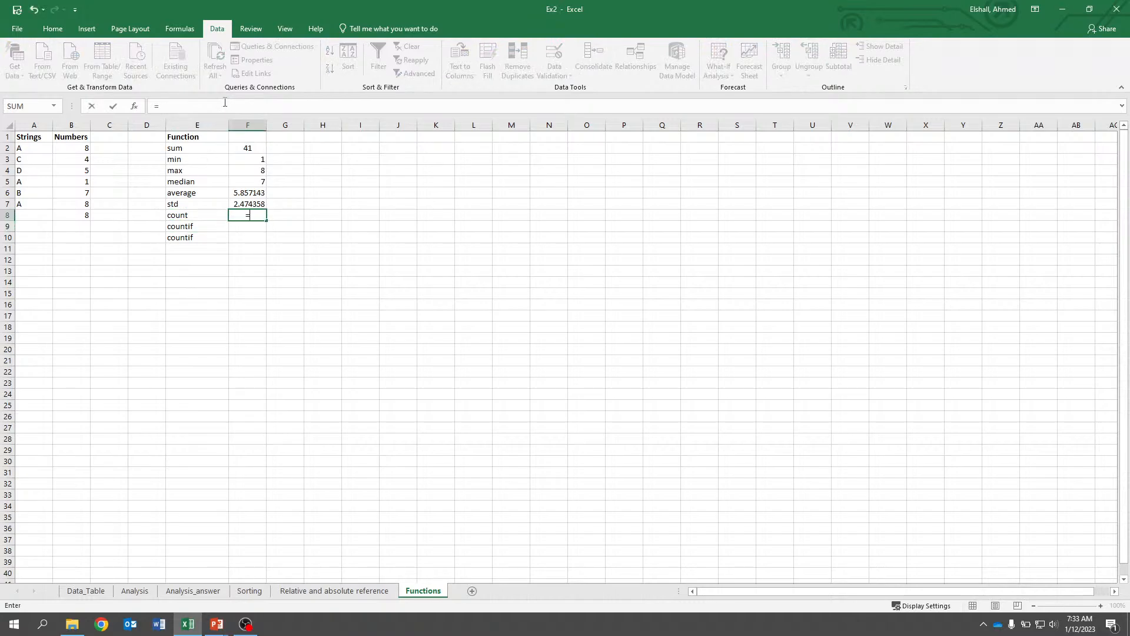
pyautogui.write('count(')
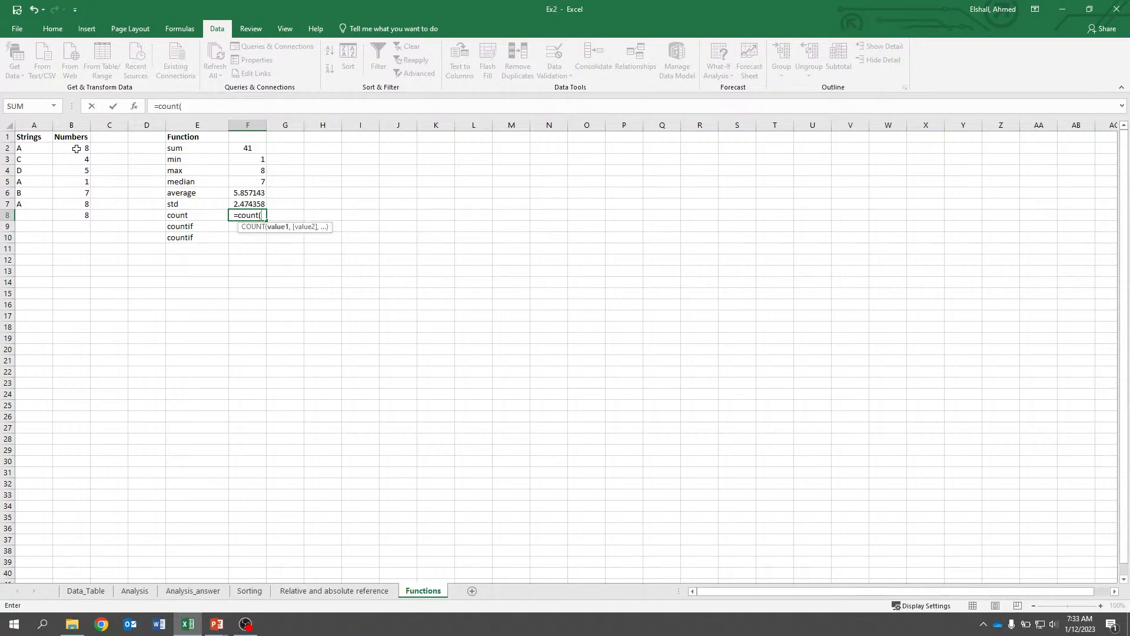
pyautogui.moveTo(79, 148); pyautogui.dragTo(82, 215)
pyautogui.click(217, 104)
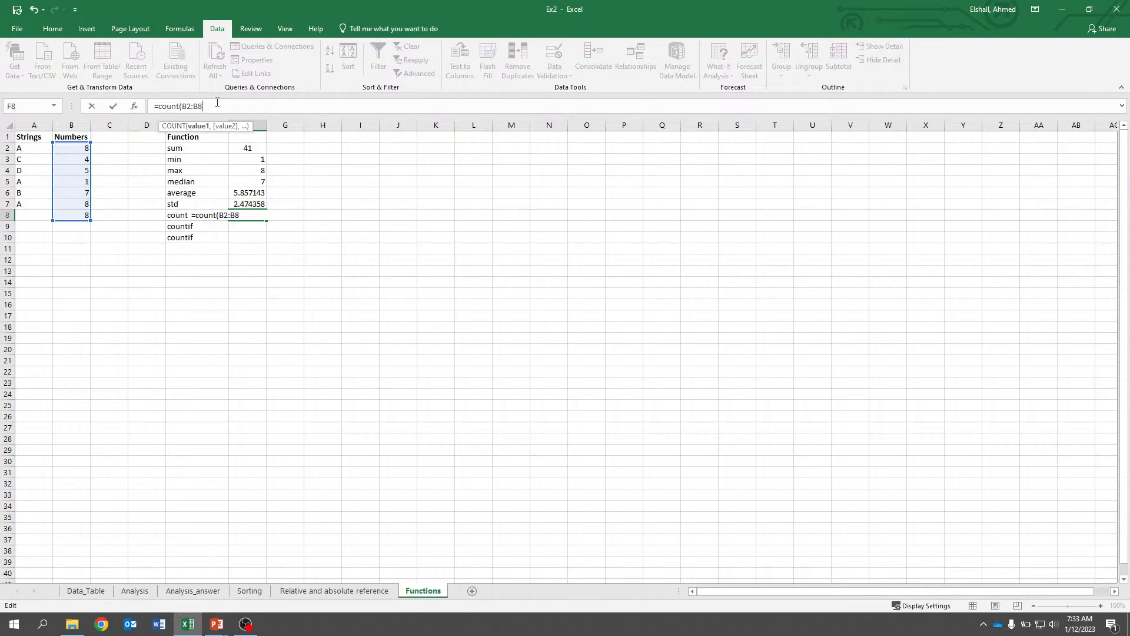
pyautogui.write(')')
pyautogui.press('Return')
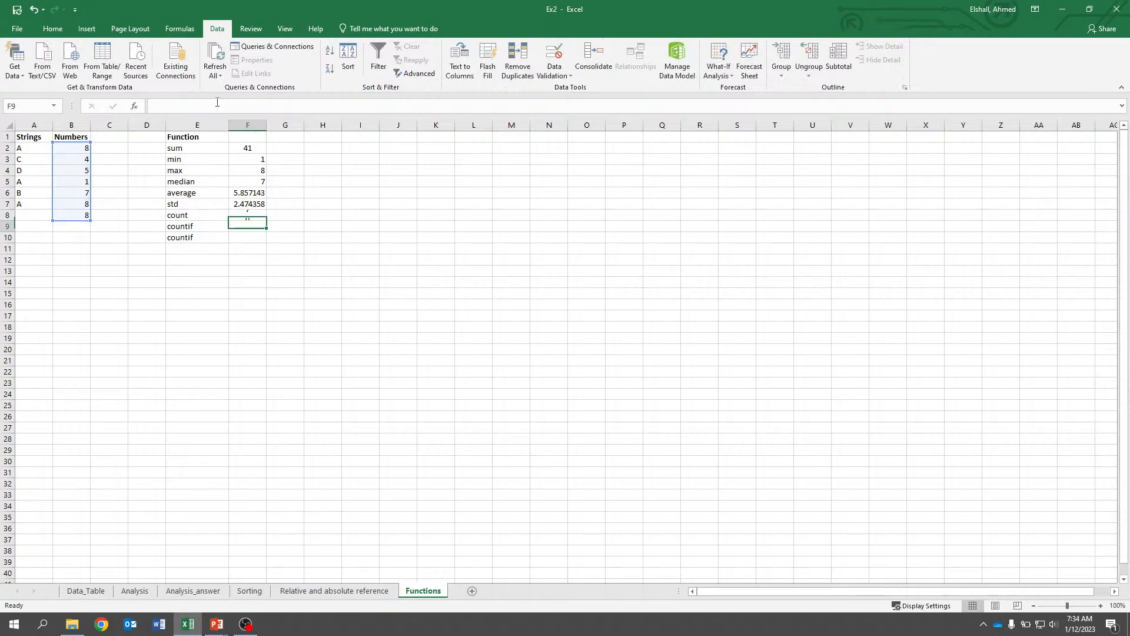
# Enter =countif(B2:B8,8) in F9 to count the numbers equal to 8.
pyautogui.moveTo(64, 148); pyautogui.dragTo(85, 222)
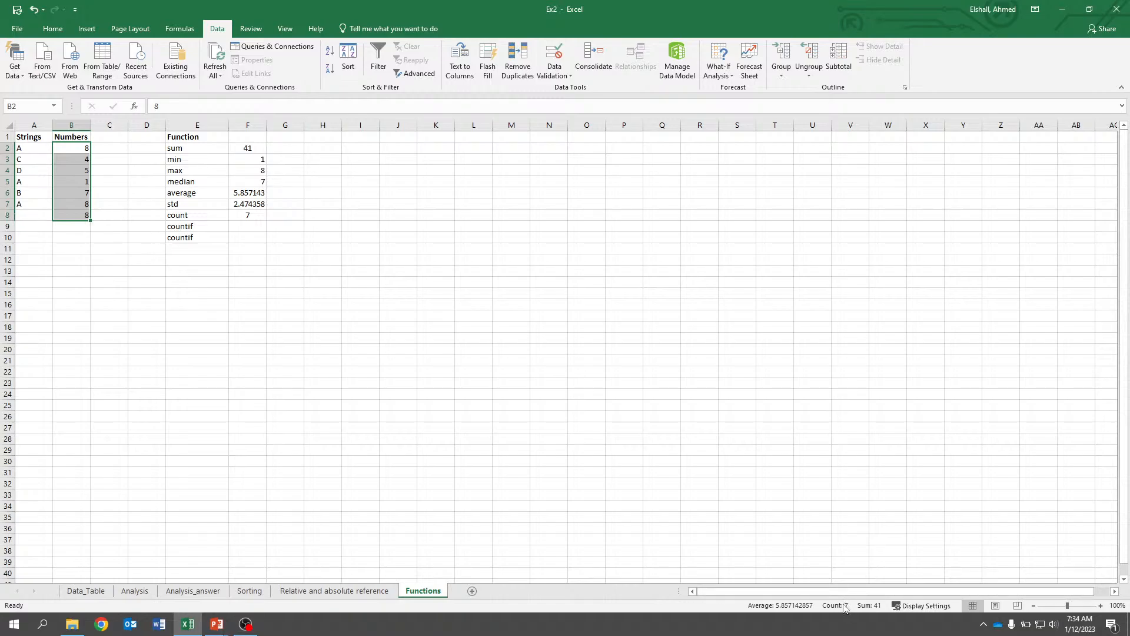
pyautogui.click(436, 296)
pyautogui.click(252, 229)
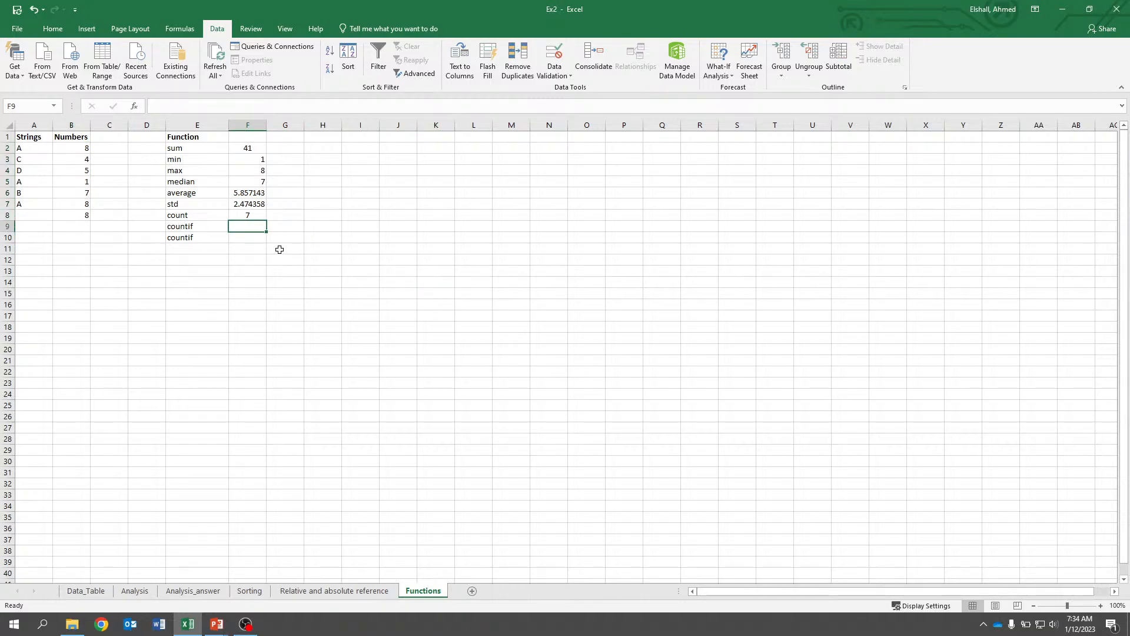
pyautogui.write('=')
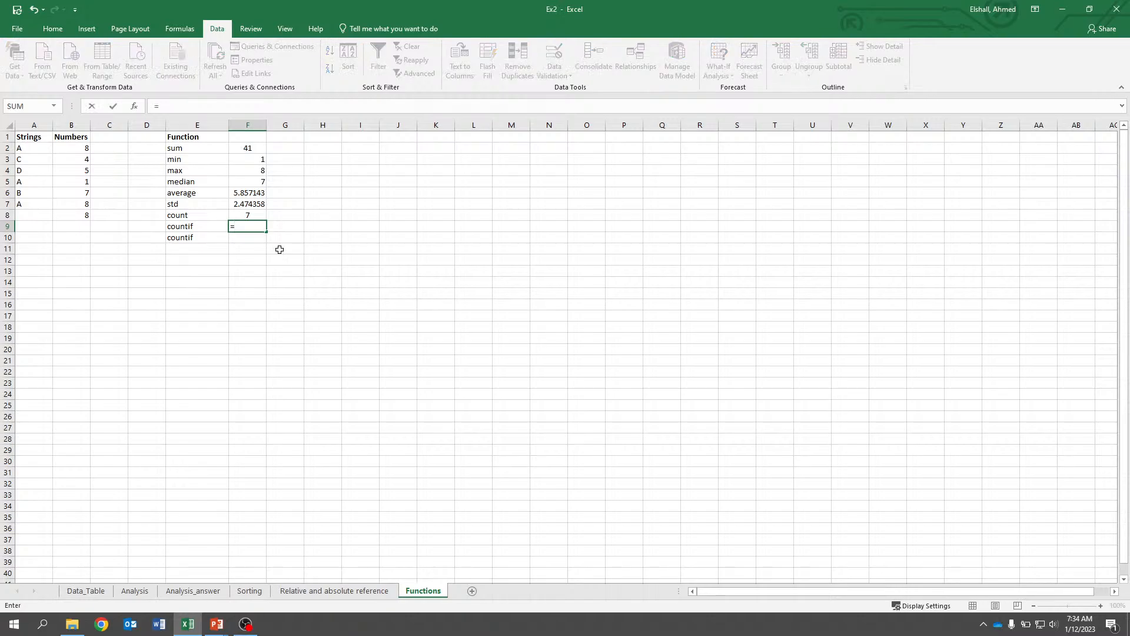
pyautogui.write('count')
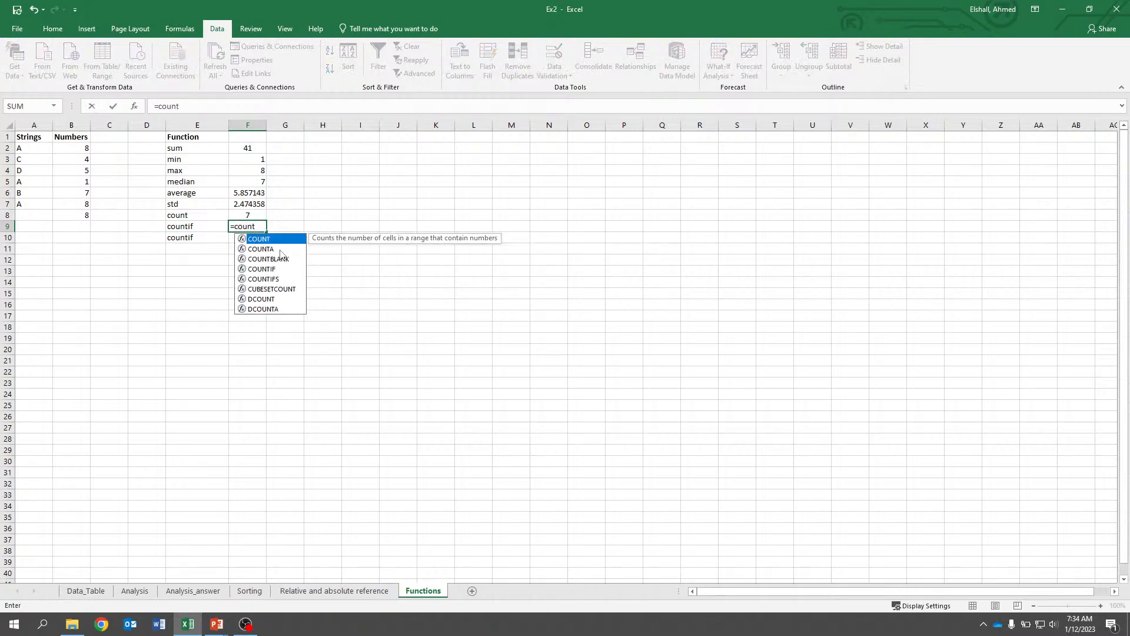
pyautogui.write('if(')
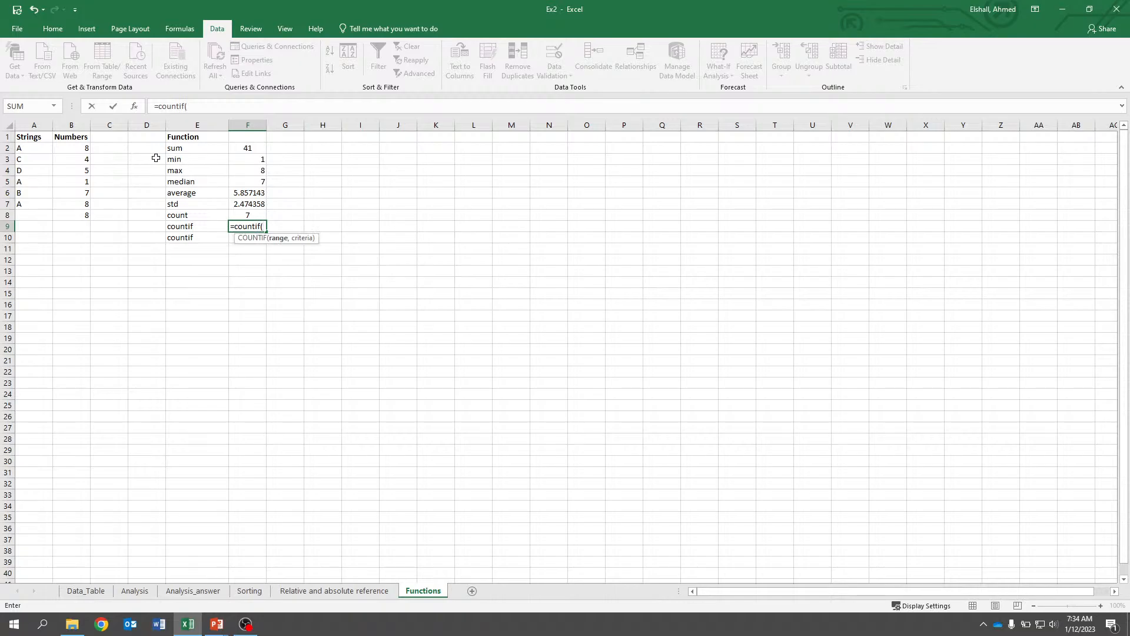
pyautogui.moveTo(85, 149); pyautogui.dragTo(88, 217)
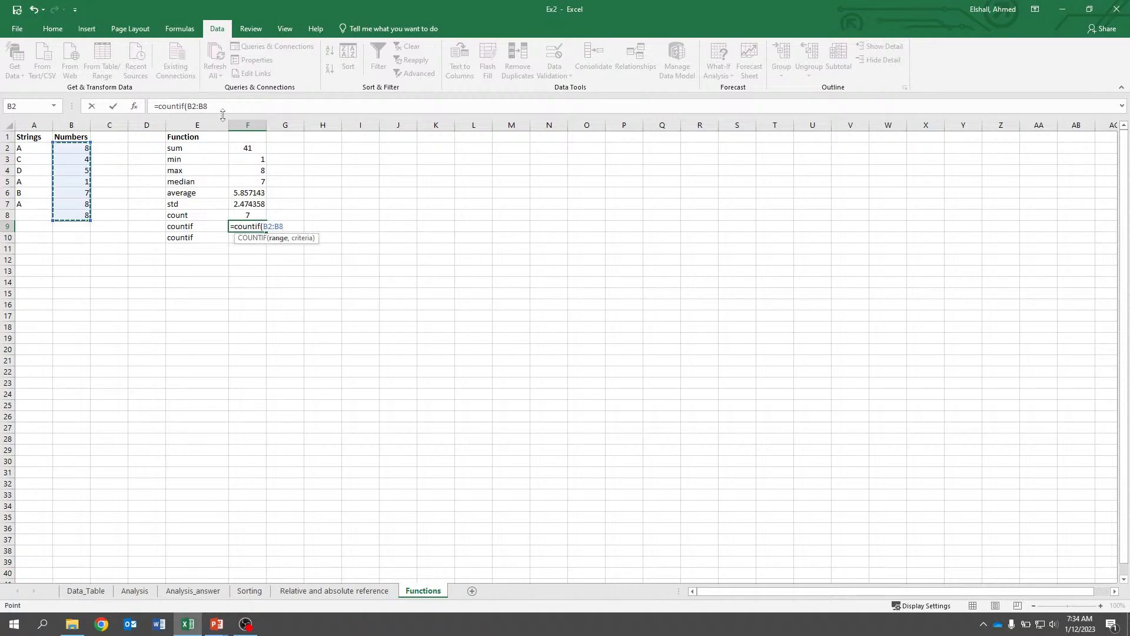
pyautogui.click(289, 105)
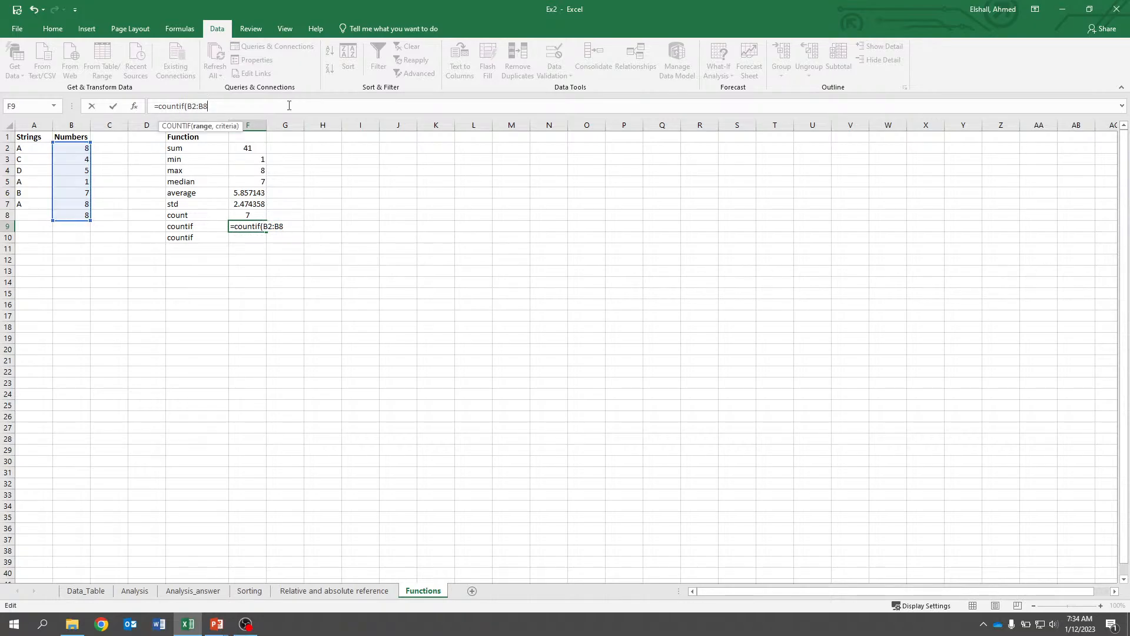
pyautogui.write(',8)')
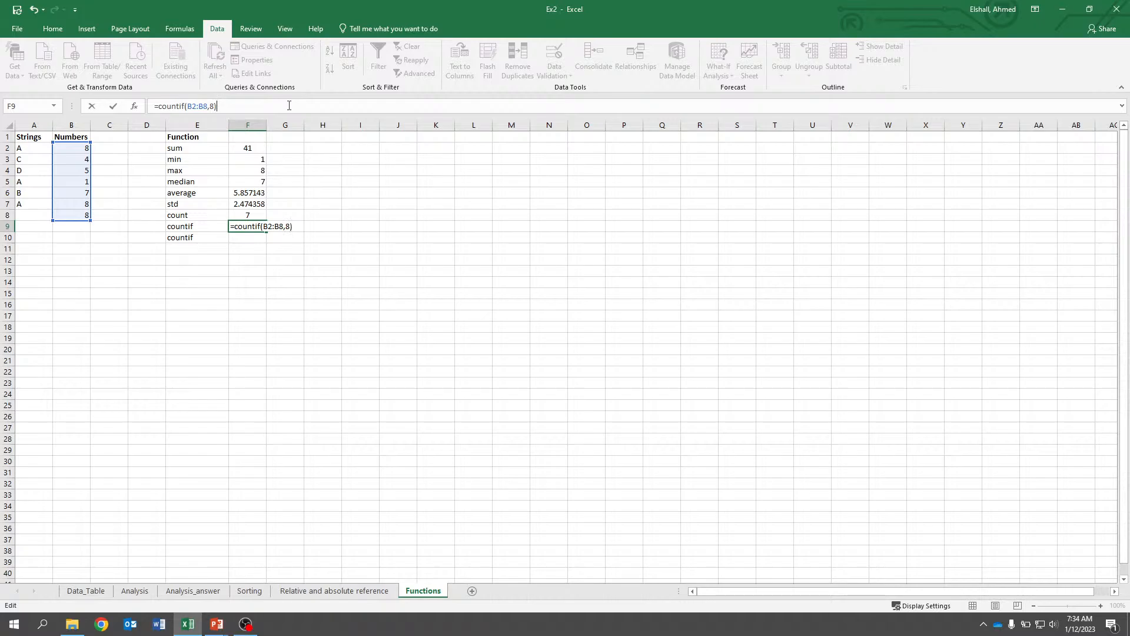
pyautogui.press('Return')
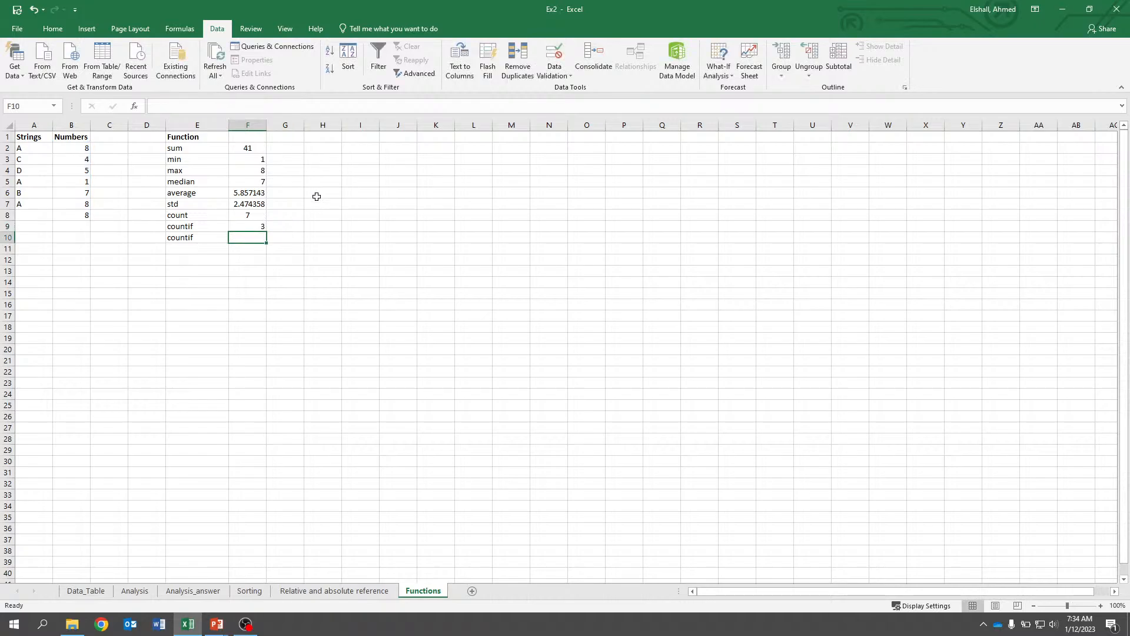
# Enter =countif(A2:A7,"A") in F10 to count the strings equal to A.
pyautogui.click(73, 213)
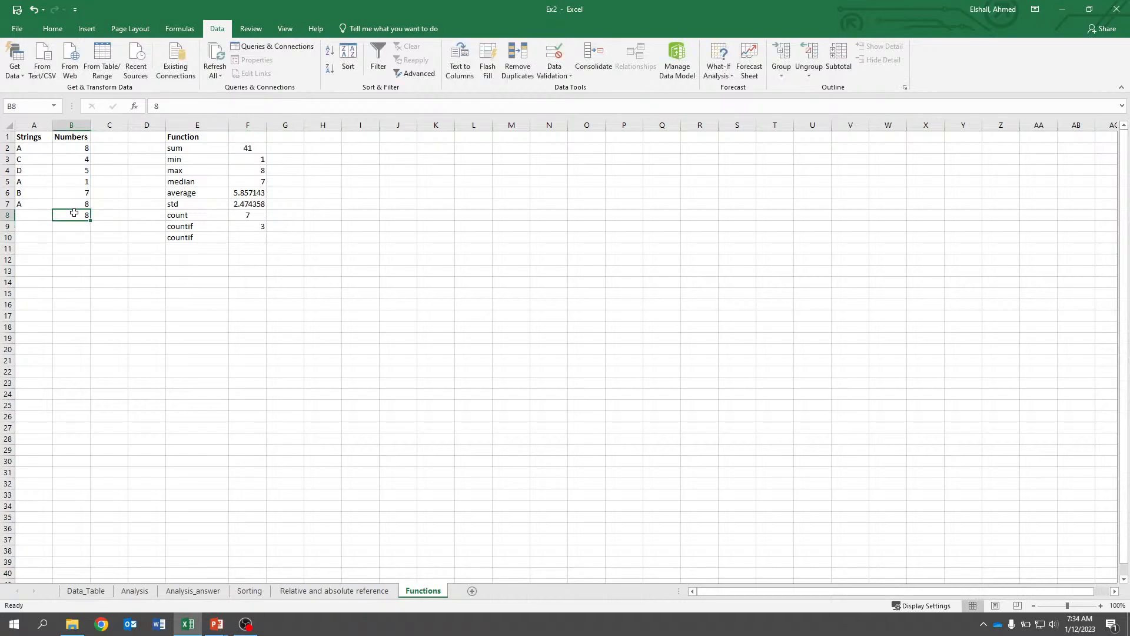
pyautogui.click(81, 150)
pyautogui.click(250, 239)
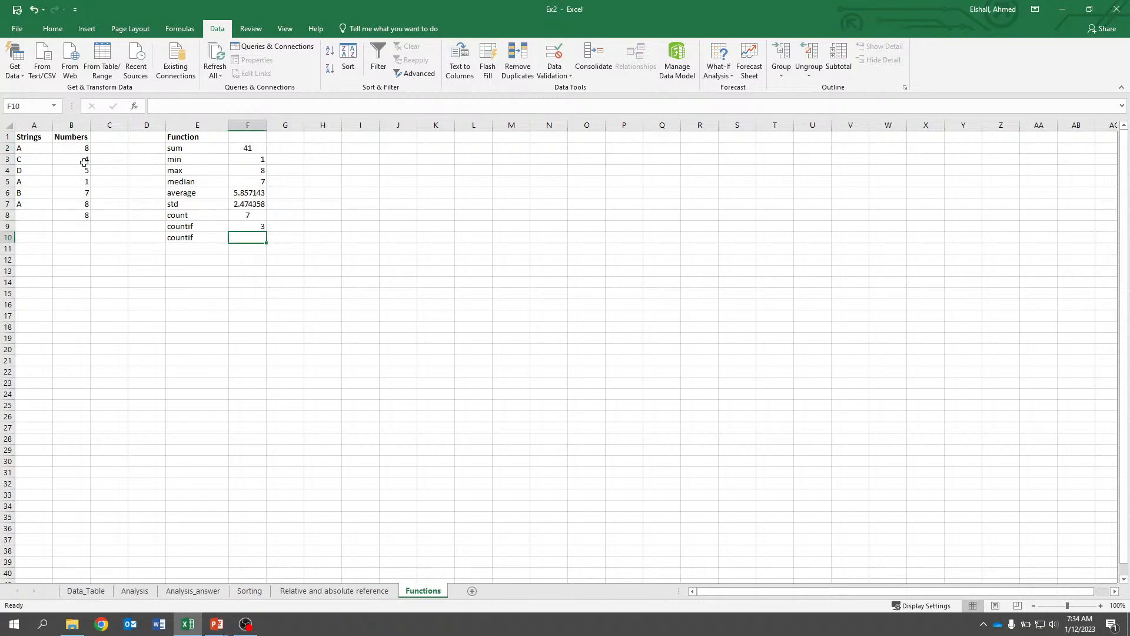
pyautogui.write('=c')
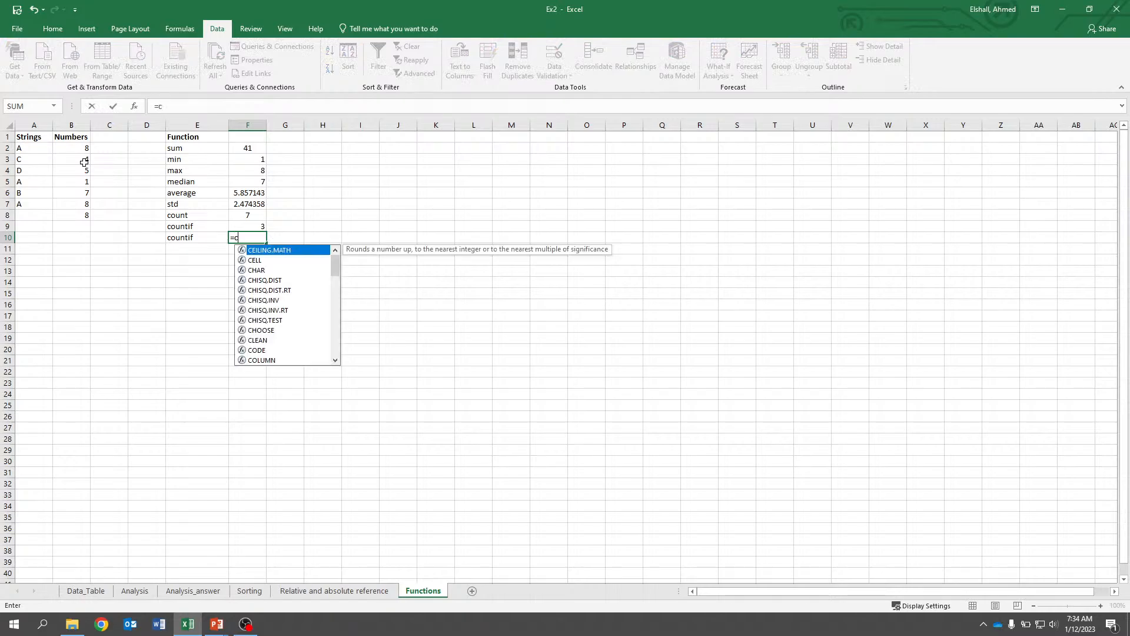
pyautogui.write('ount')
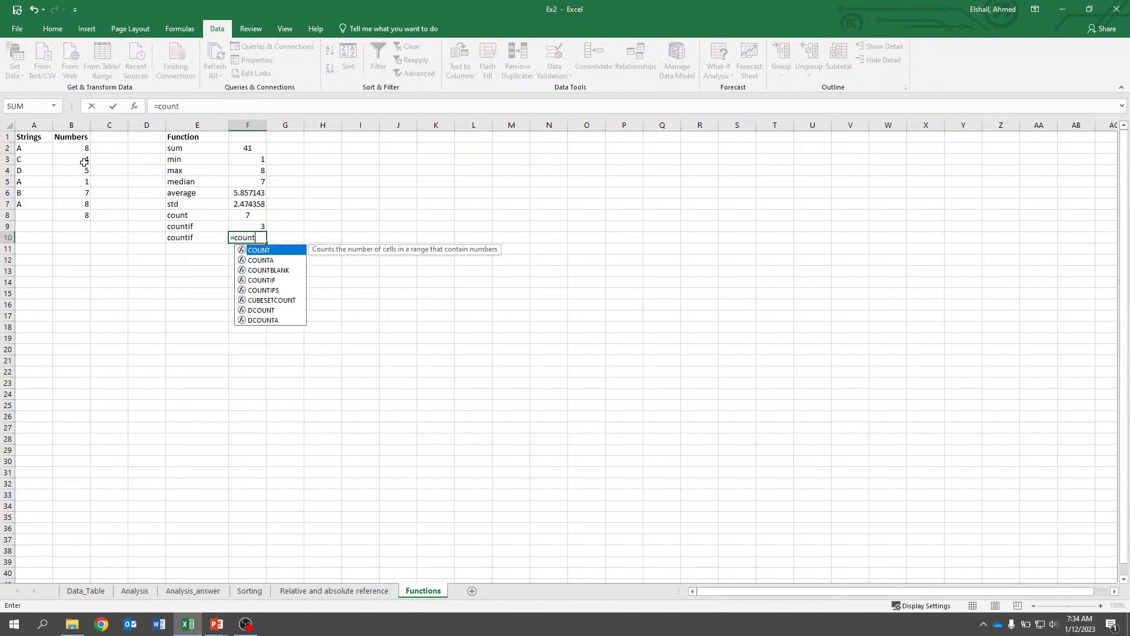
pyautogui.write('if(')
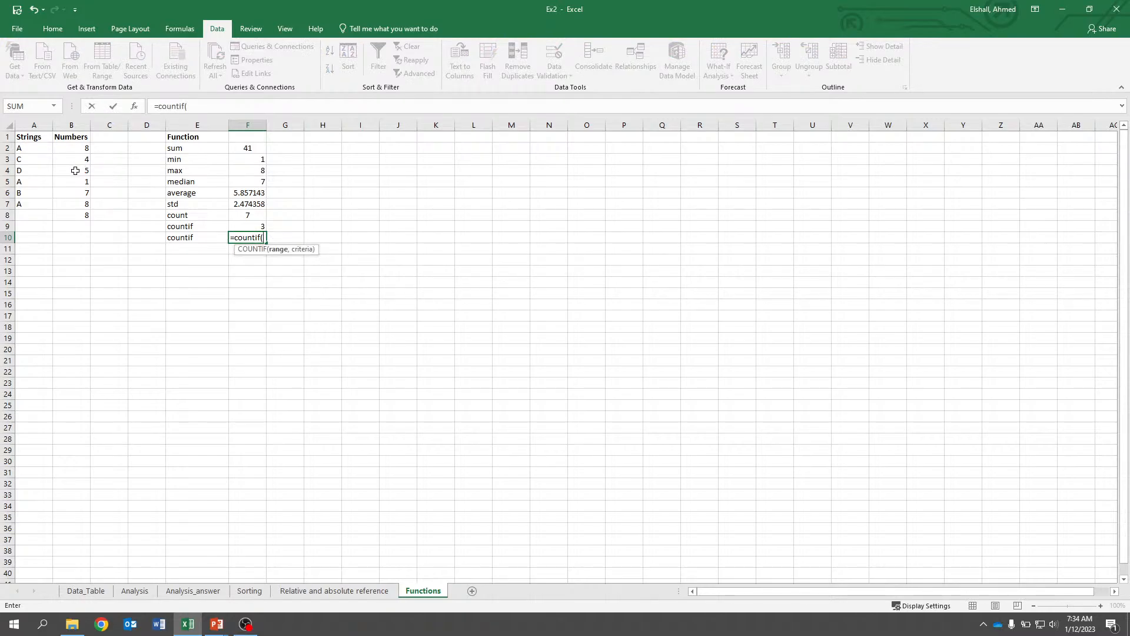
pyautogui.moveTo(31, 149); pyautogui.dragTo(24, 206)
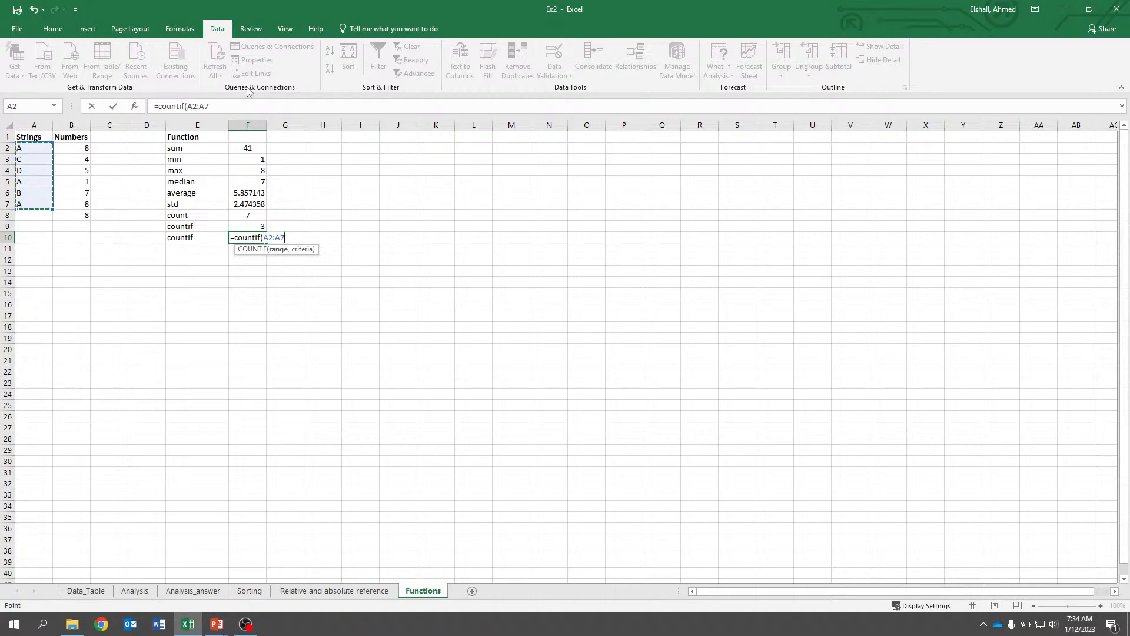
pyautogui.click(262, 109)
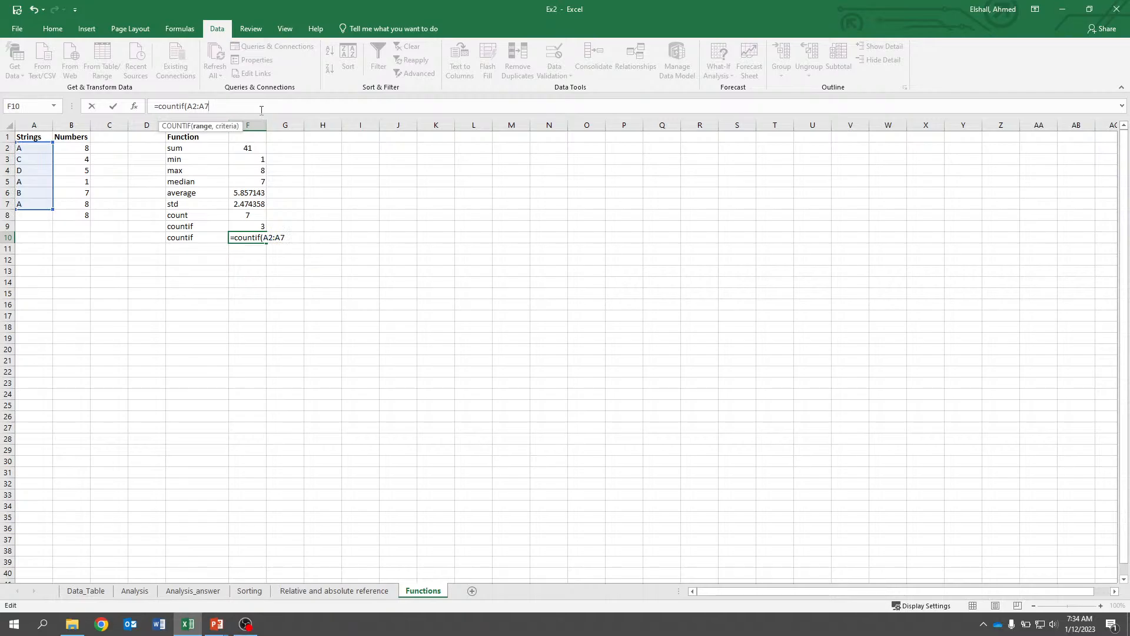
pyautogui.write(',')
pyautogui.write('A")')
pyautogui.press('Return')
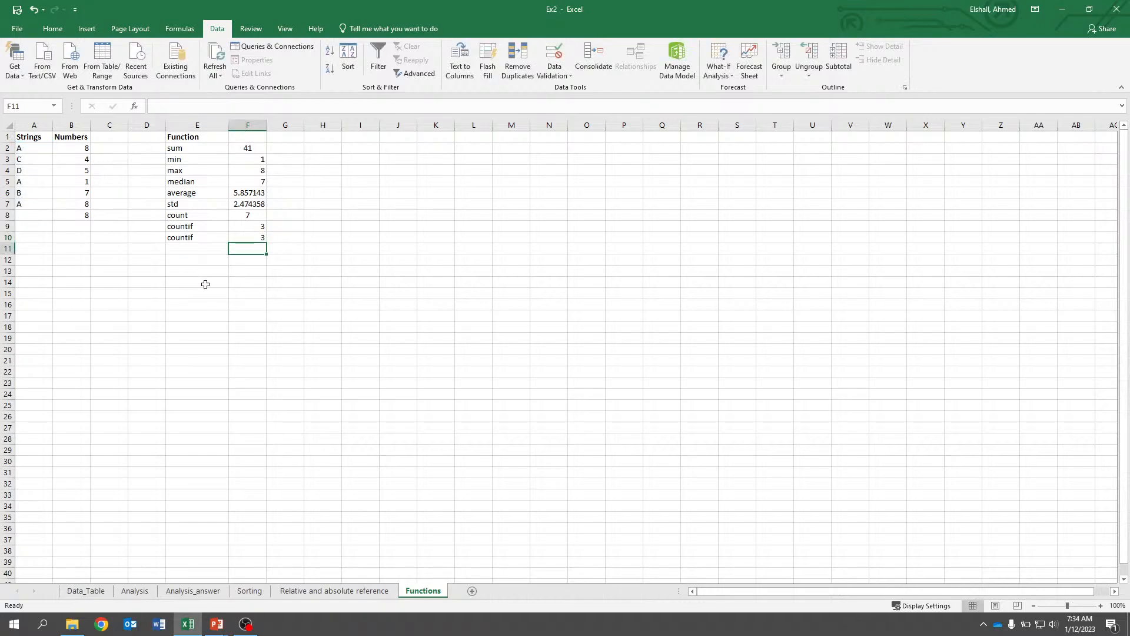
# Change the COUNTIF criterion in F10 from the string "A" to "D".
pyautogui.press('Up')
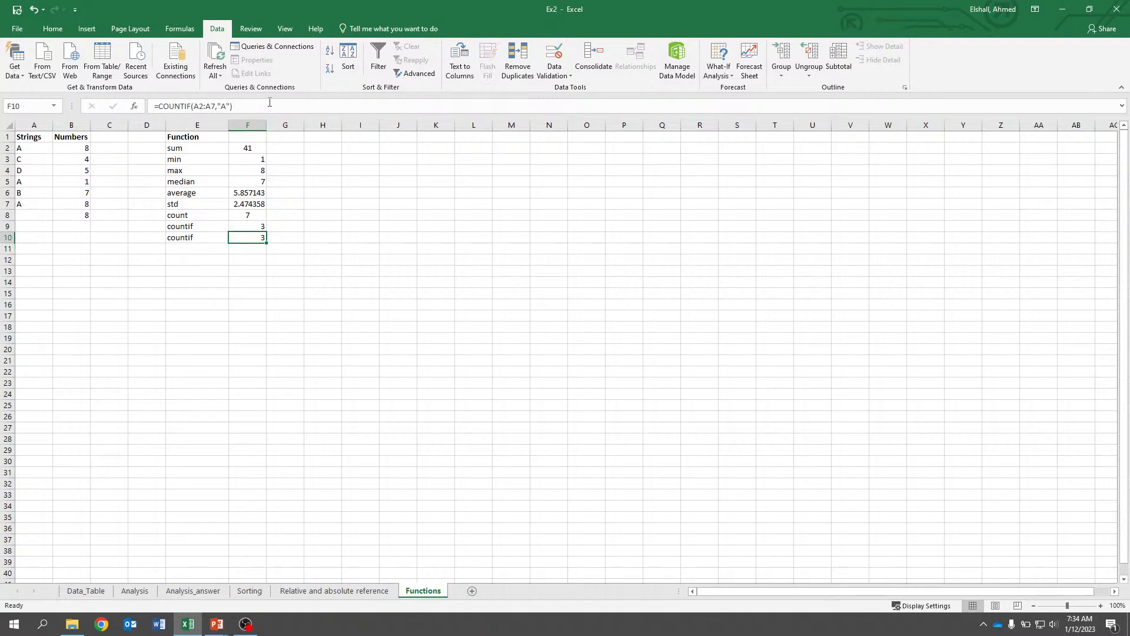
pyautogui.click(270, 102)
pyautogui.press('Left')
pyautogui.press('Left')
pyautogui.press('BackSpace')
pyautogui.write('D')
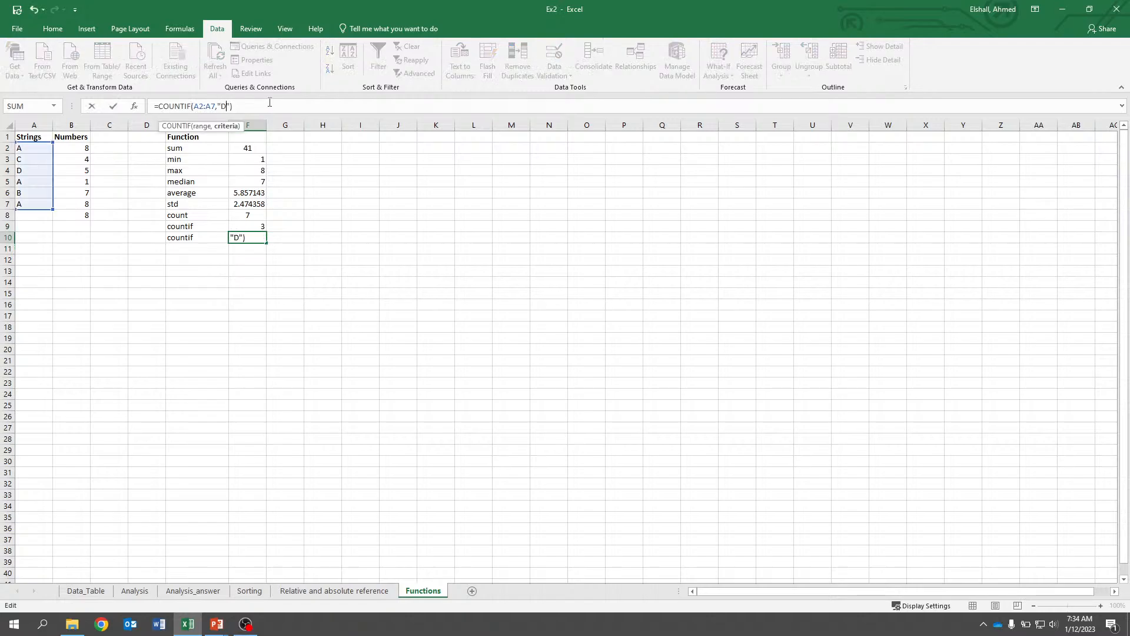
pyautogui.press('Return')
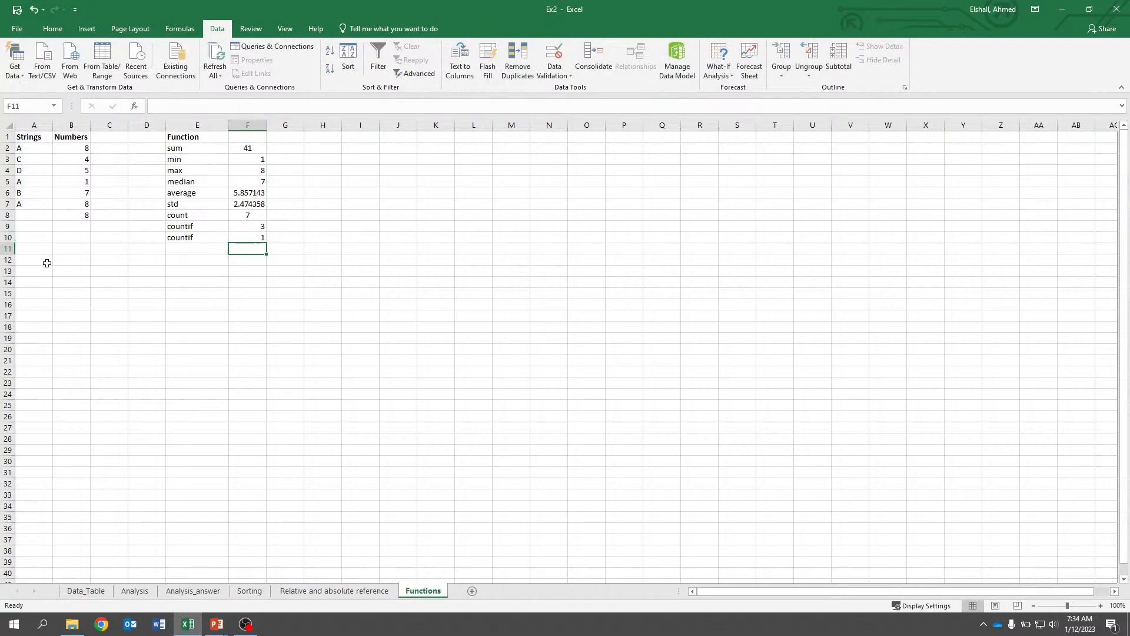
# Change the COUNTIF criterion in F10 to "F", a string not present in the list.
pyautogui.click(26, 171)
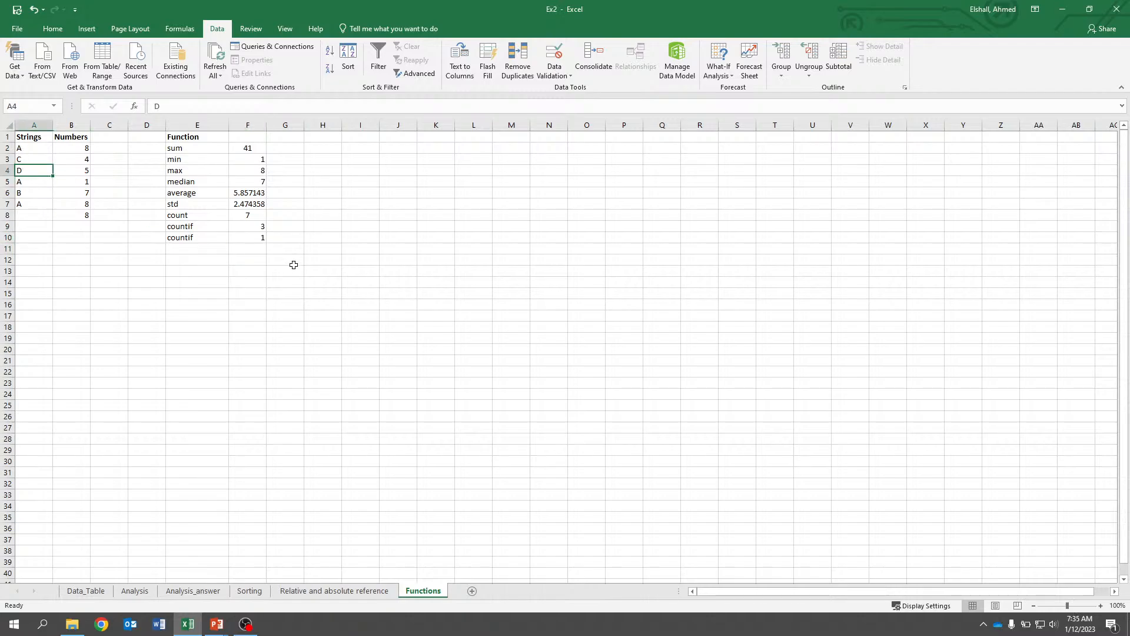
pyautogui.doubleClick(261, 239)
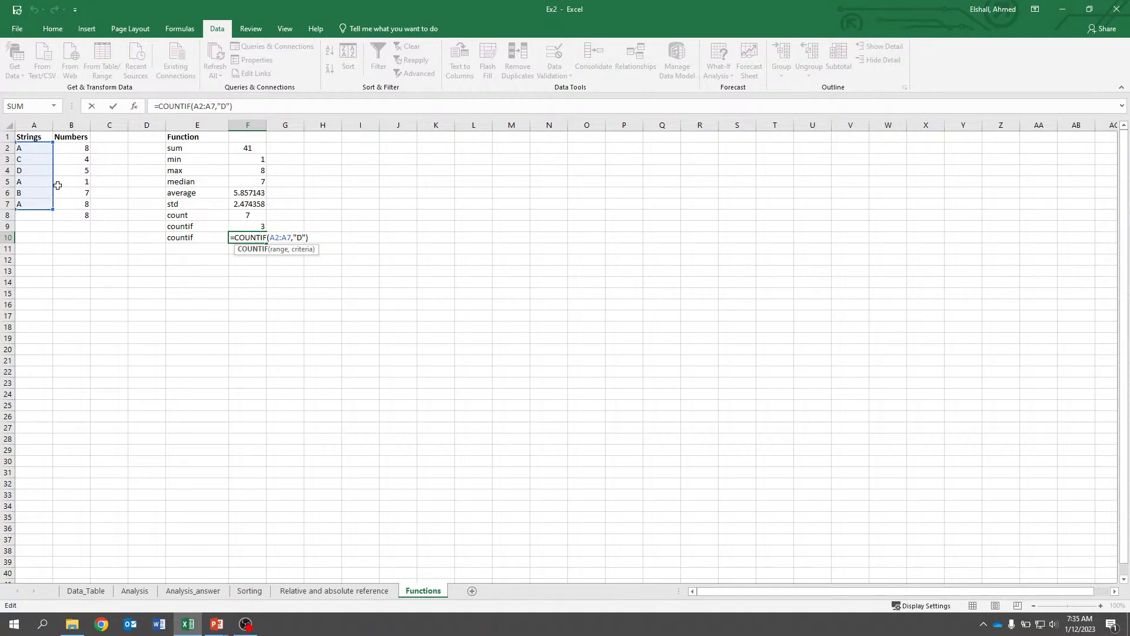
pyautogui.doubleClick(222, 106)
pyautogui.press('BackSpace')
pyautogui.write('F')
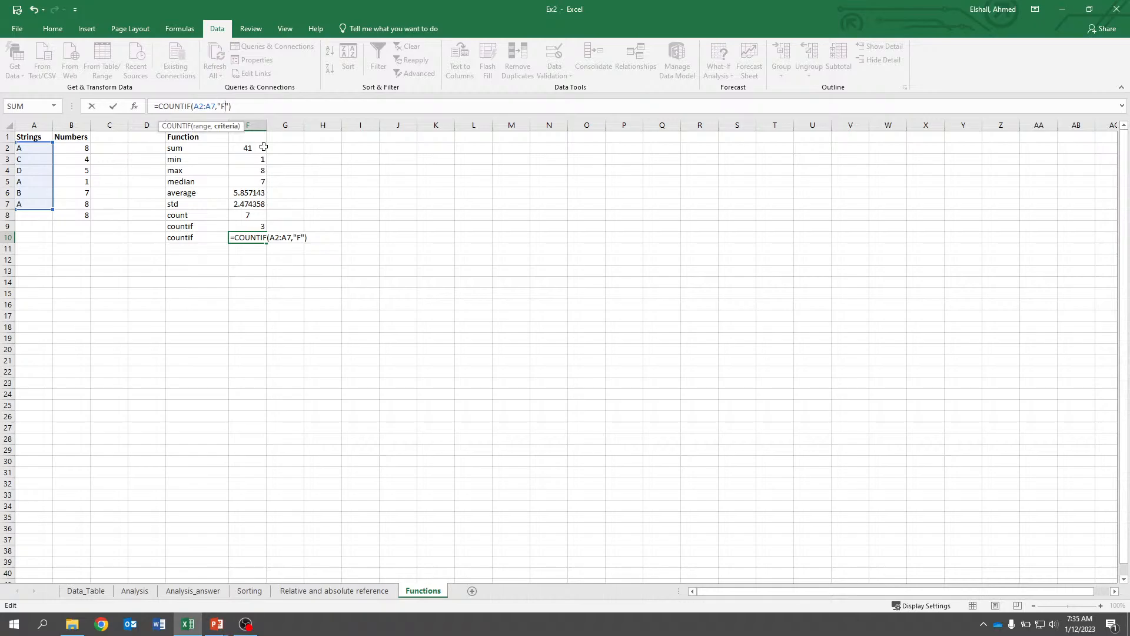
pyautogui.press('Return')
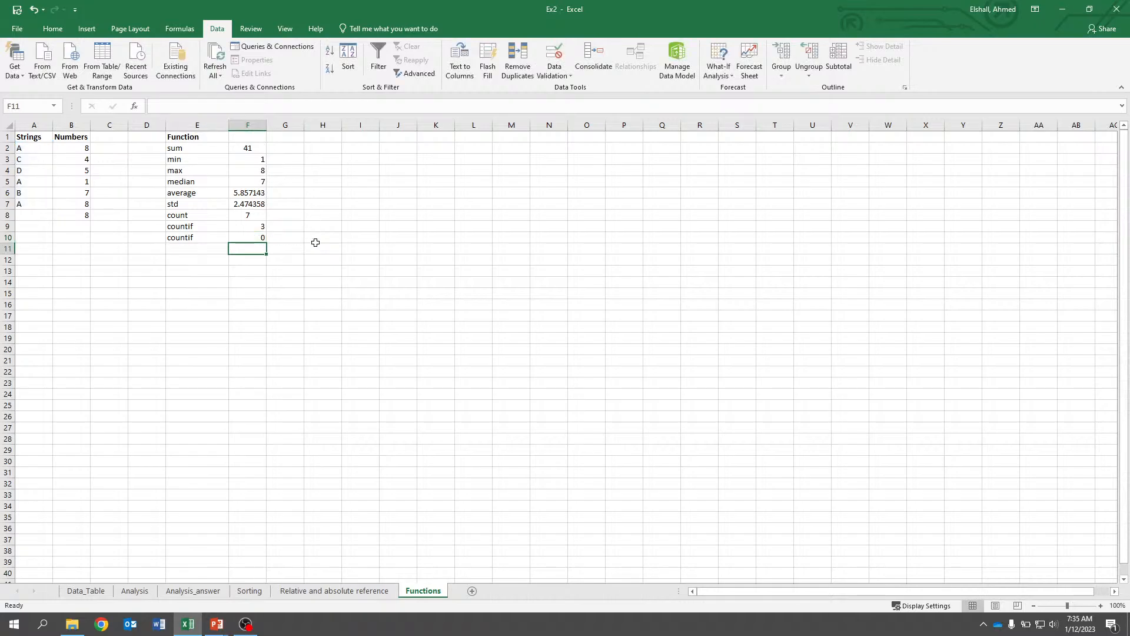
# On the Analysis sheet, enter =COUNTIF(Data_Table!H2:H207,"Not_Submitted") in C16 by selecting the Status column range.
pyautogui.click(125, 594)
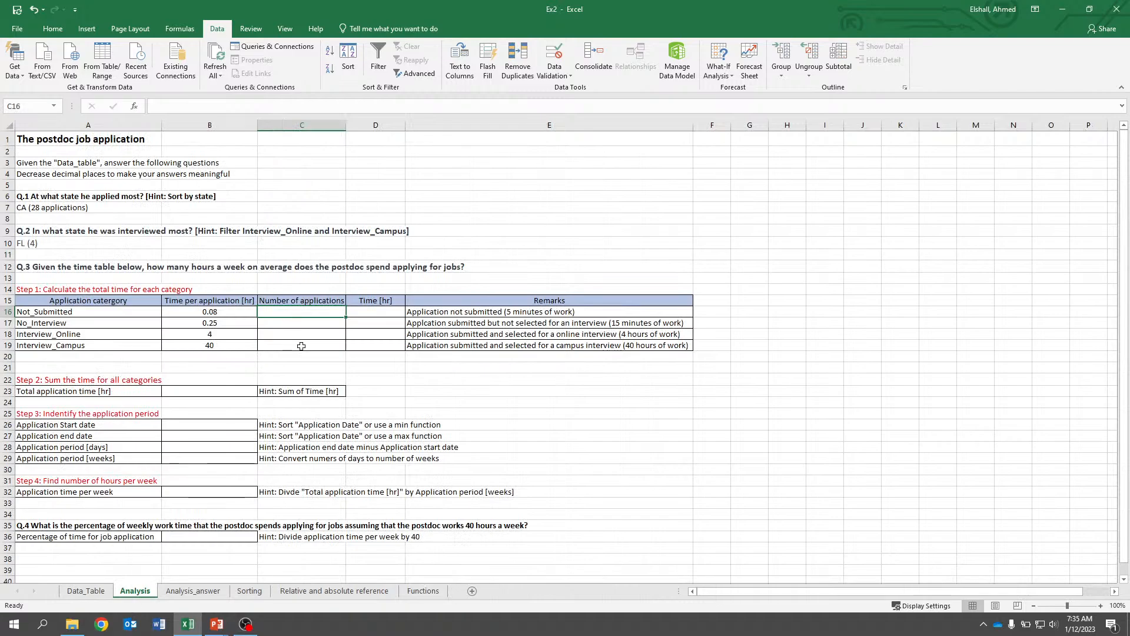
pyautogui.write('=')
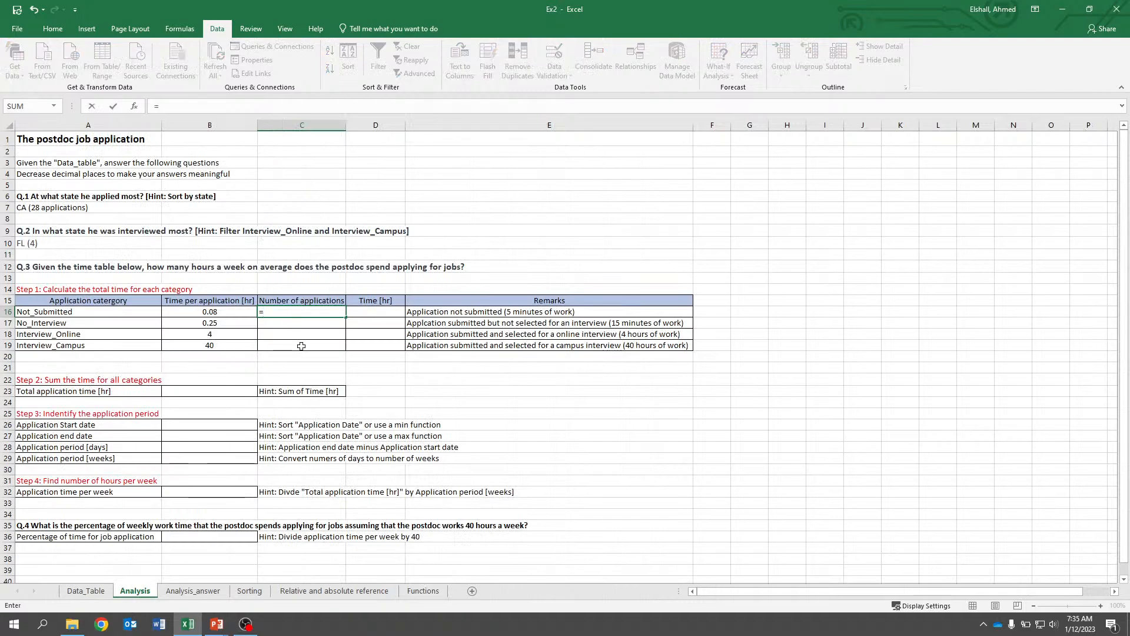
pyautogui.write('cou')
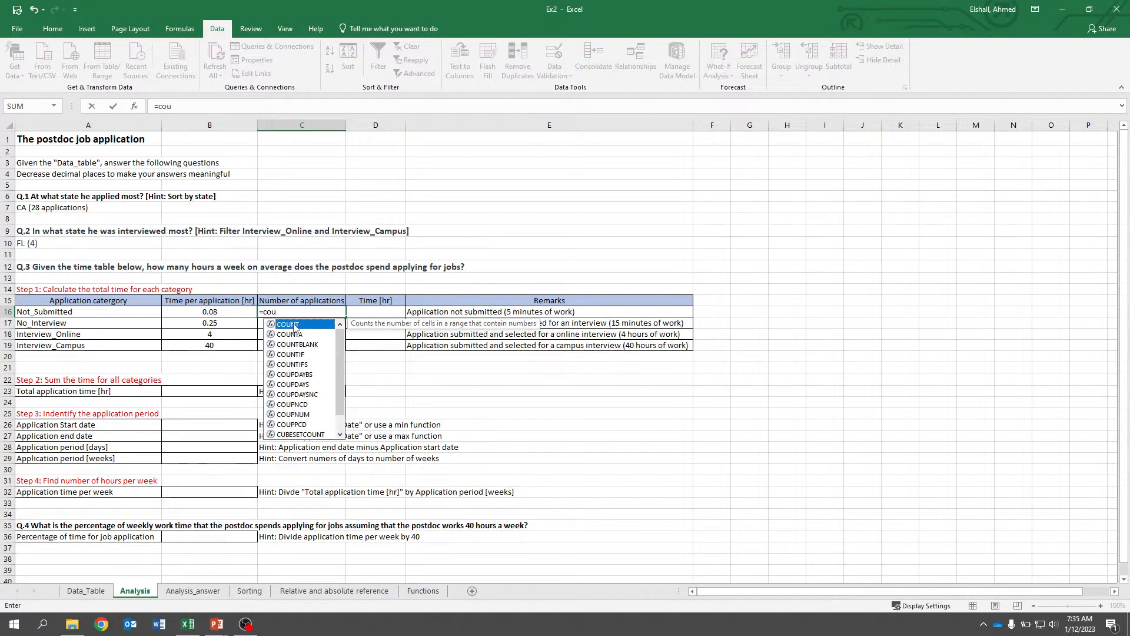
pyautogui.write('ntif')
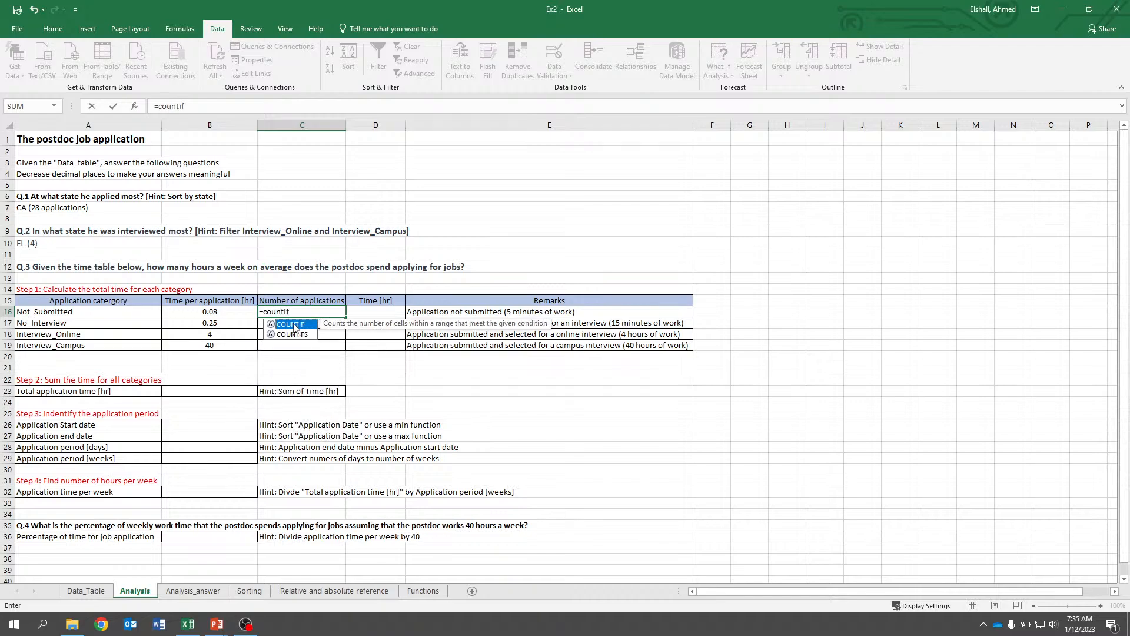
pyautogui.write('(')
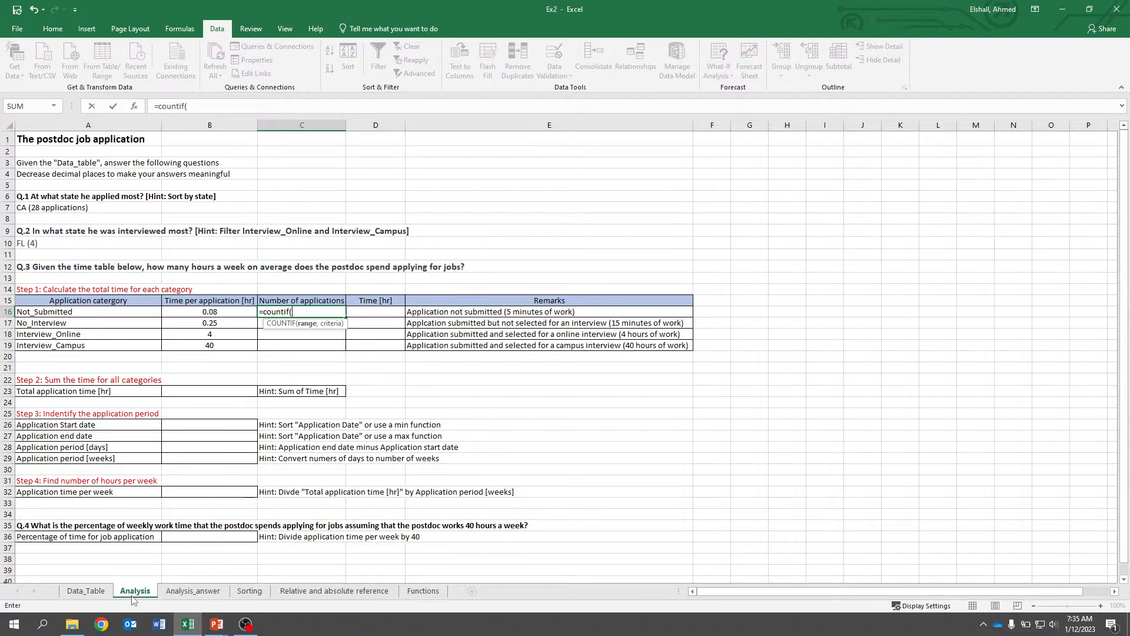
pyautogui.click(75, 593)
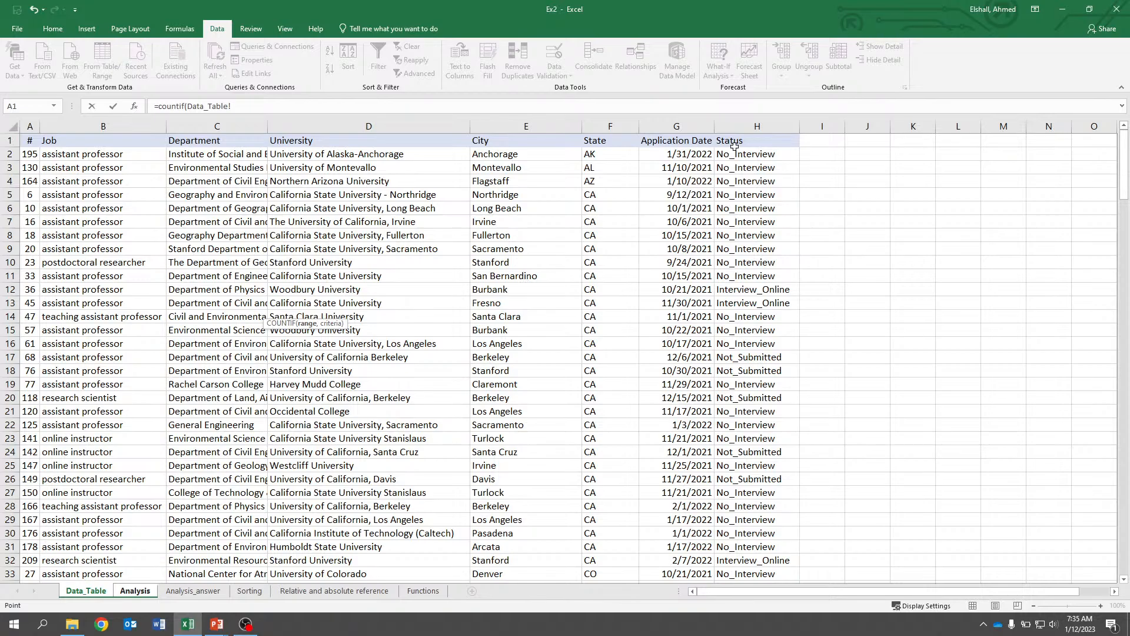
pyautogui.moveTo(736, 153); pyautogui.dragTo(755, 529)
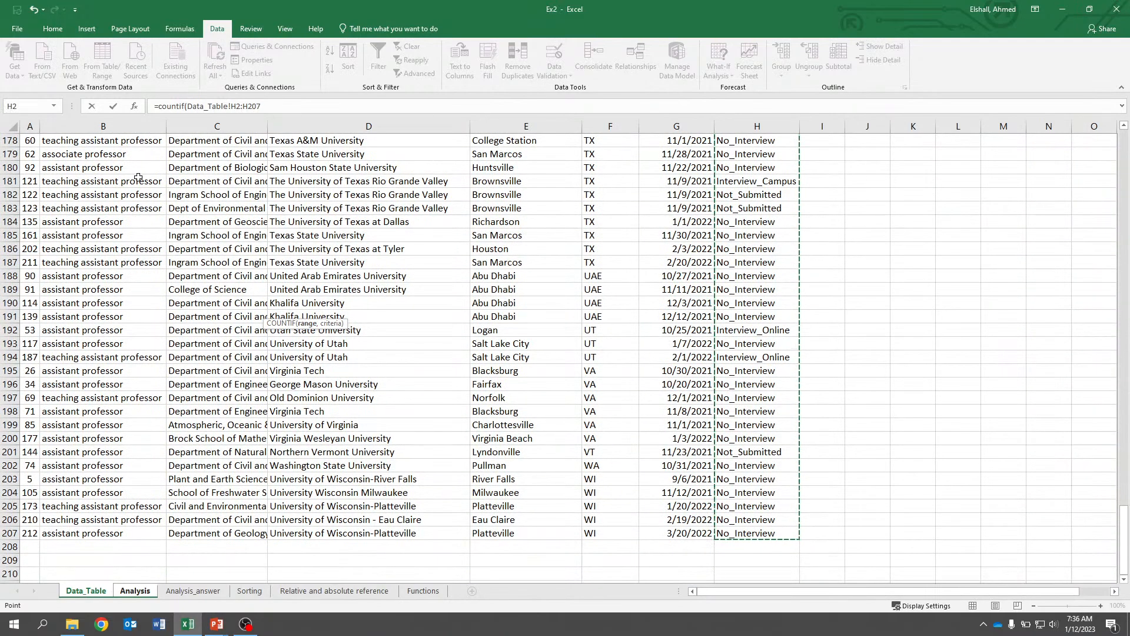
pyautogui.click(289, 106)
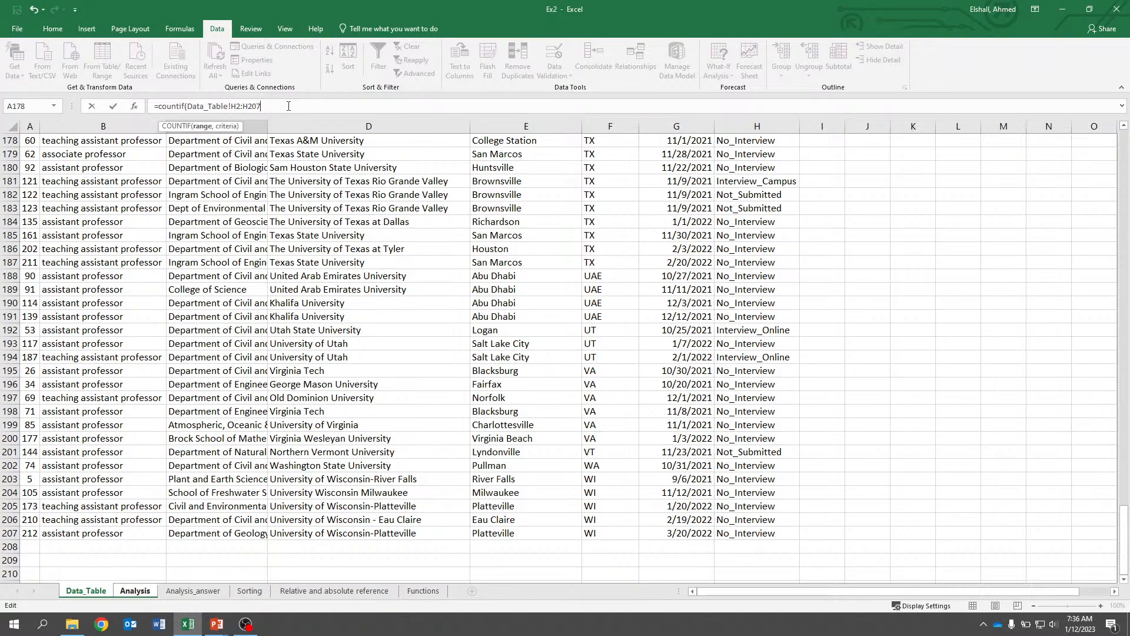
pyautogui.write(',')
pyautogui.write(')')
pyautogui.press('Return')
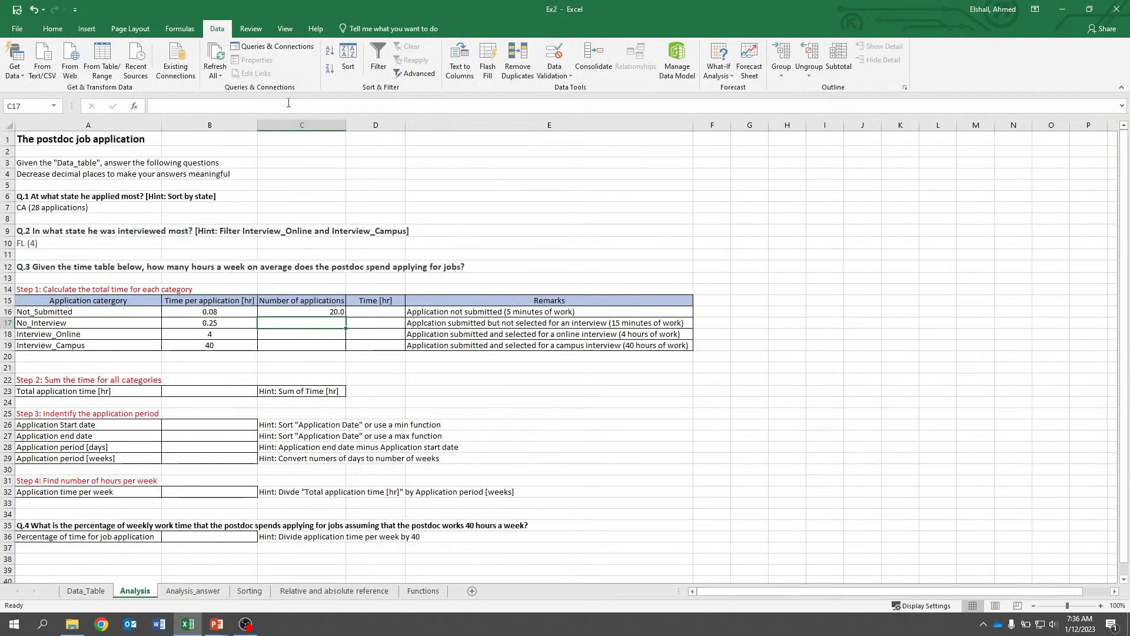
# Center-align the Not_Submitted application count in C16.
pyautogui.click(333, 311)
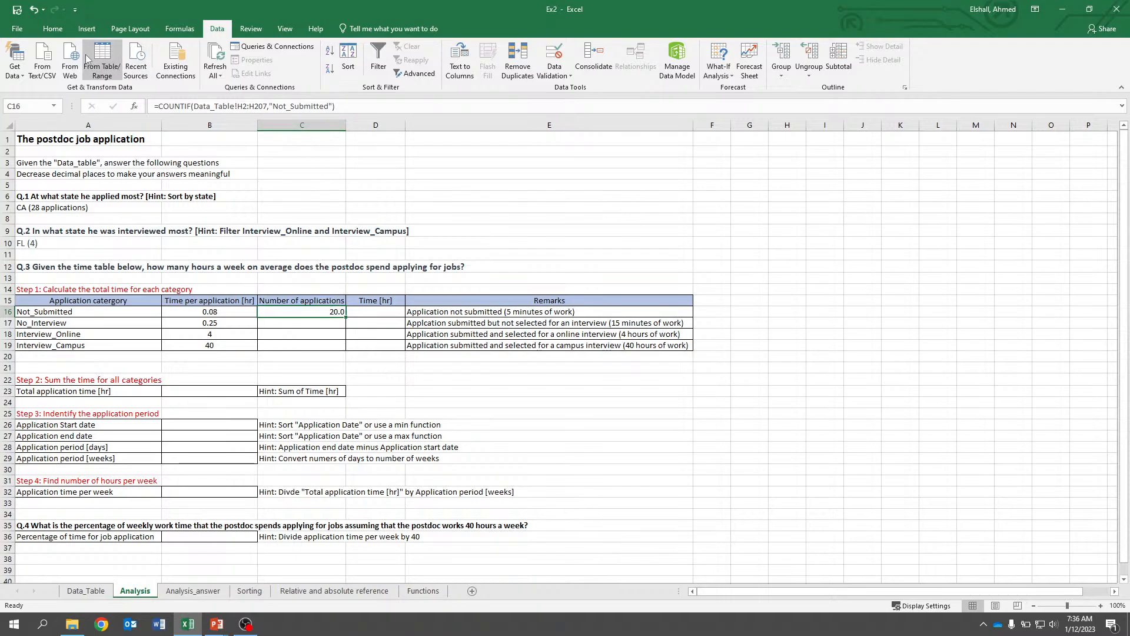
pyautogui.click(53, 29)
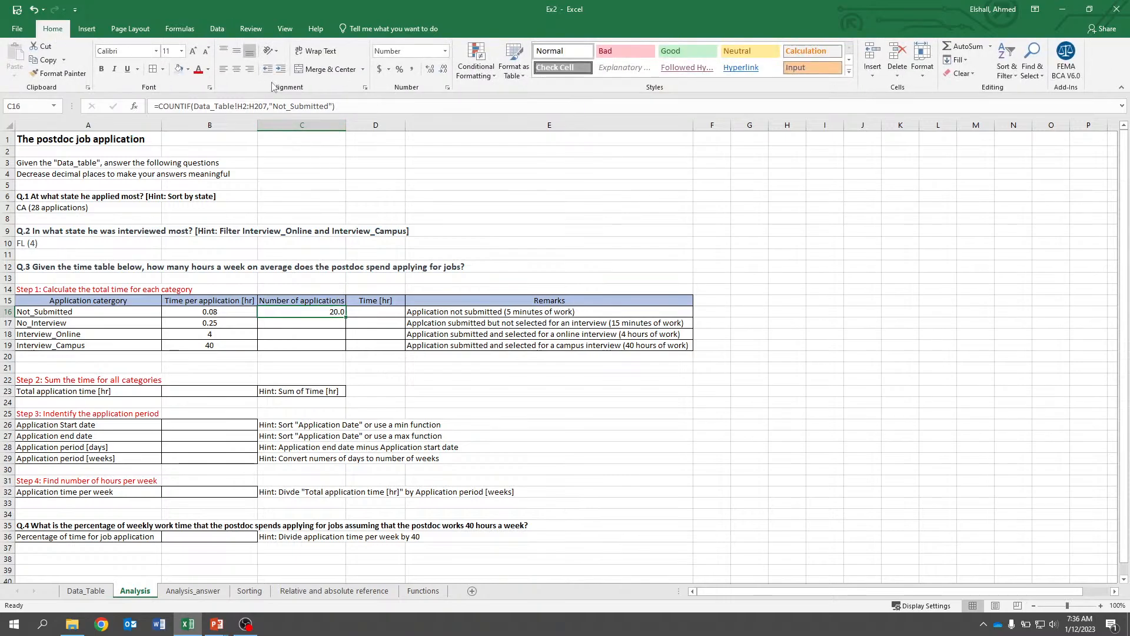
pyautogui.click(238, 72)
# Copy the C16 COUNTIF formula into C17 for the No_Interview row.
pyautogui.click(298, 323)
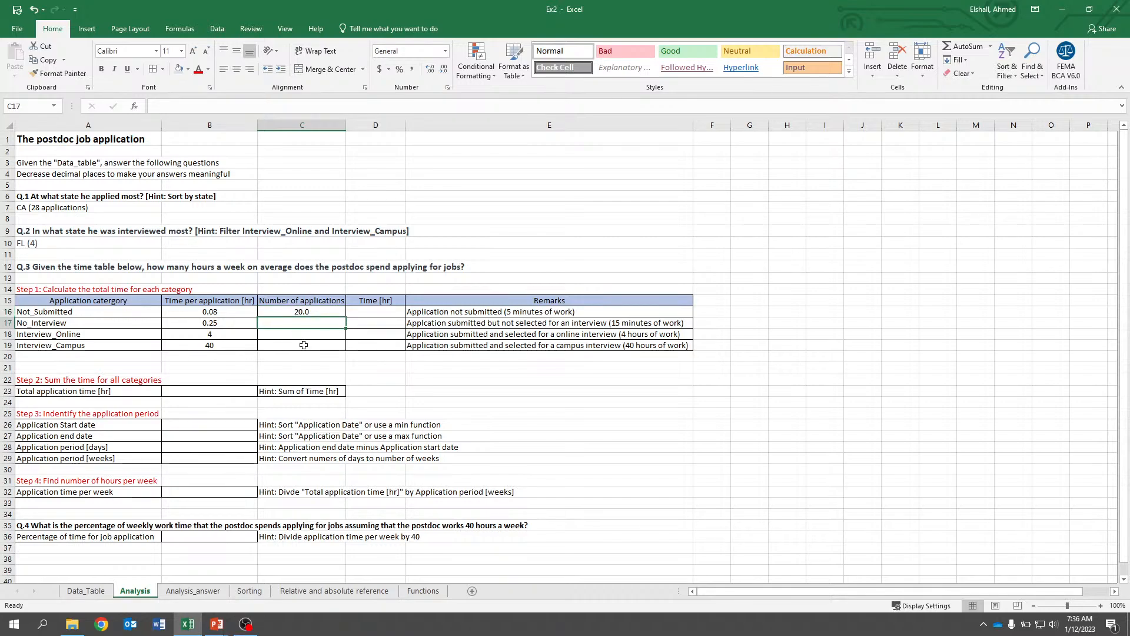
pyautogui.press('Up')
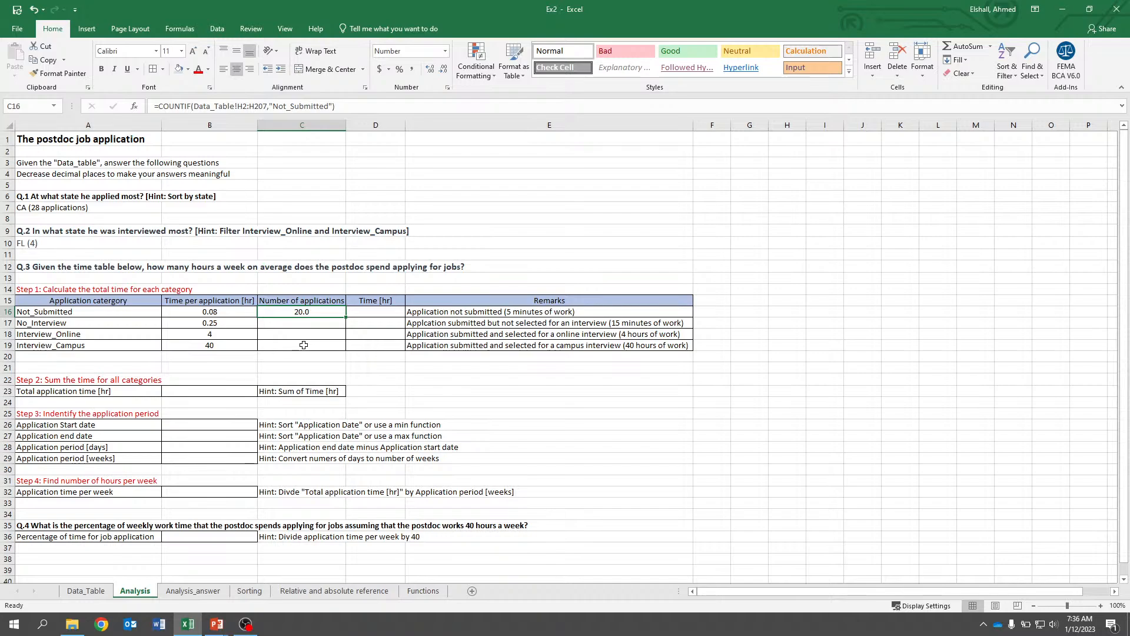
pyautogui.hotkey('ctrl', 'c')
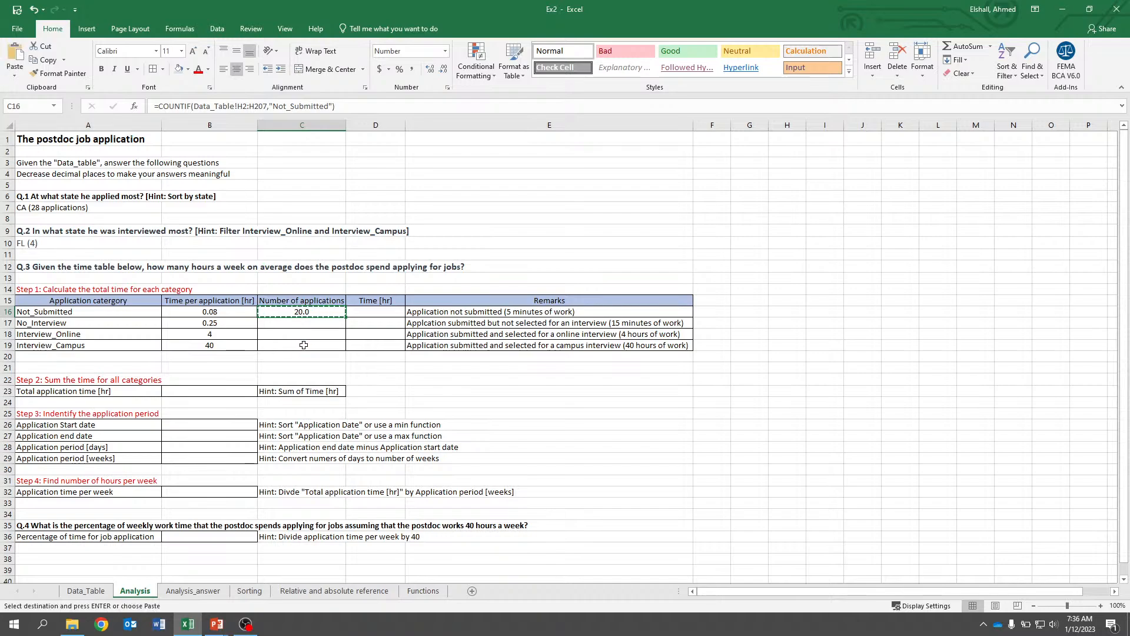
pyautogui.press('Down')
pyautogui.hotkey('ctrl', 'v')
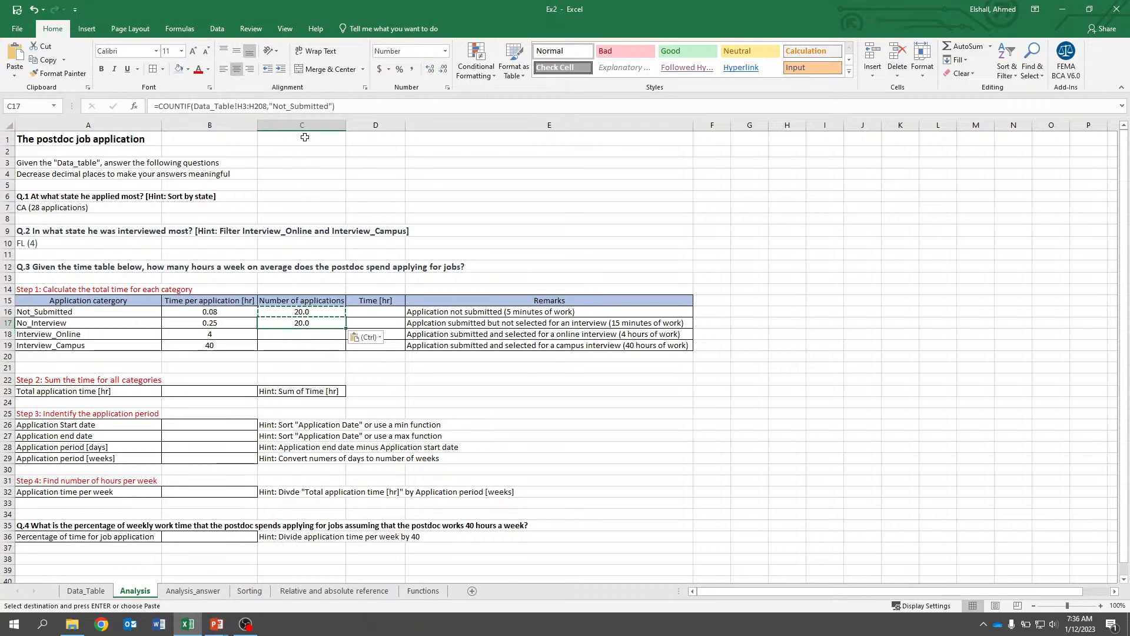
pyautogui.click(284, 108)
pyautogui.press('BackSpace')
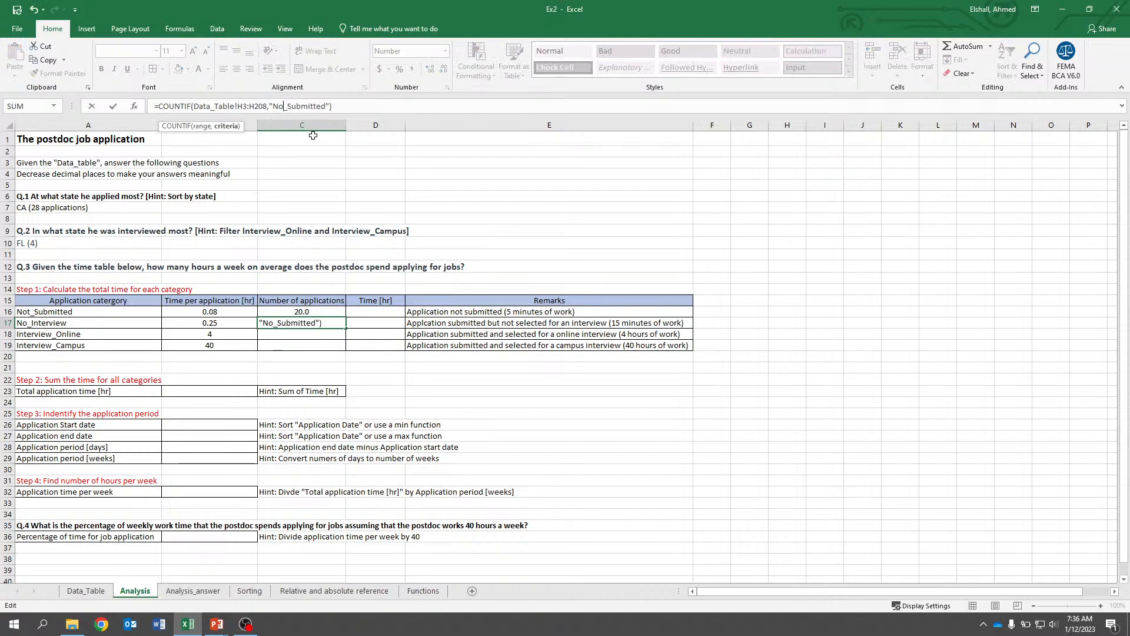
pyautogui.press('Escape')
# Change the criterion of the C17 formula to "No_Interview".
pyautogui.click(1101, 606)
pyautogui.click(1102, 606)
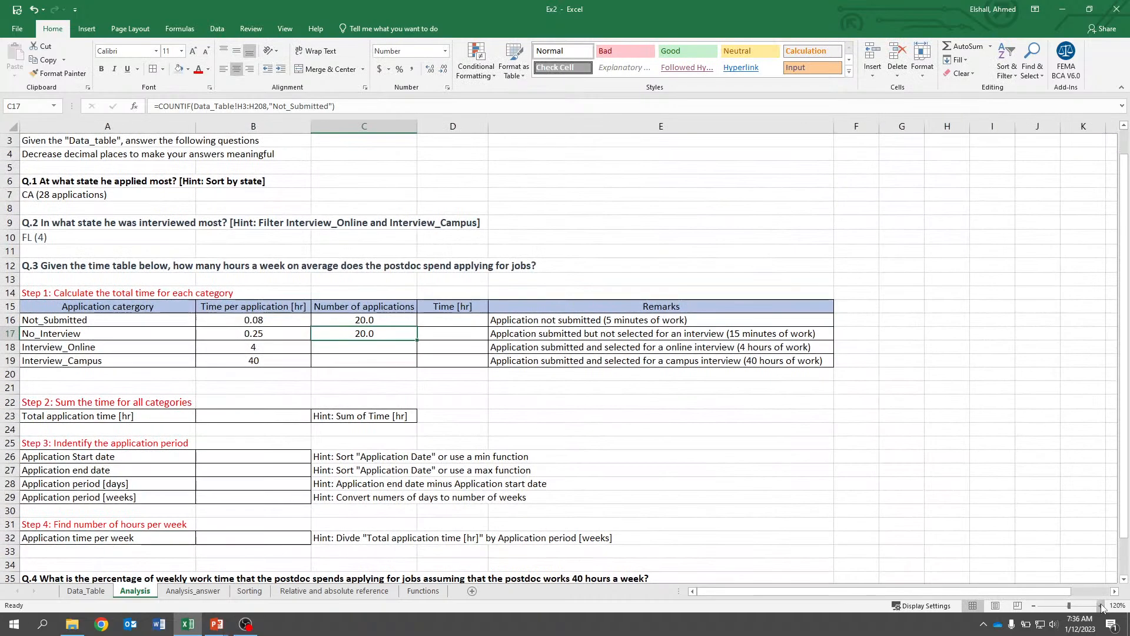
pyautogui.click(1101, 606)
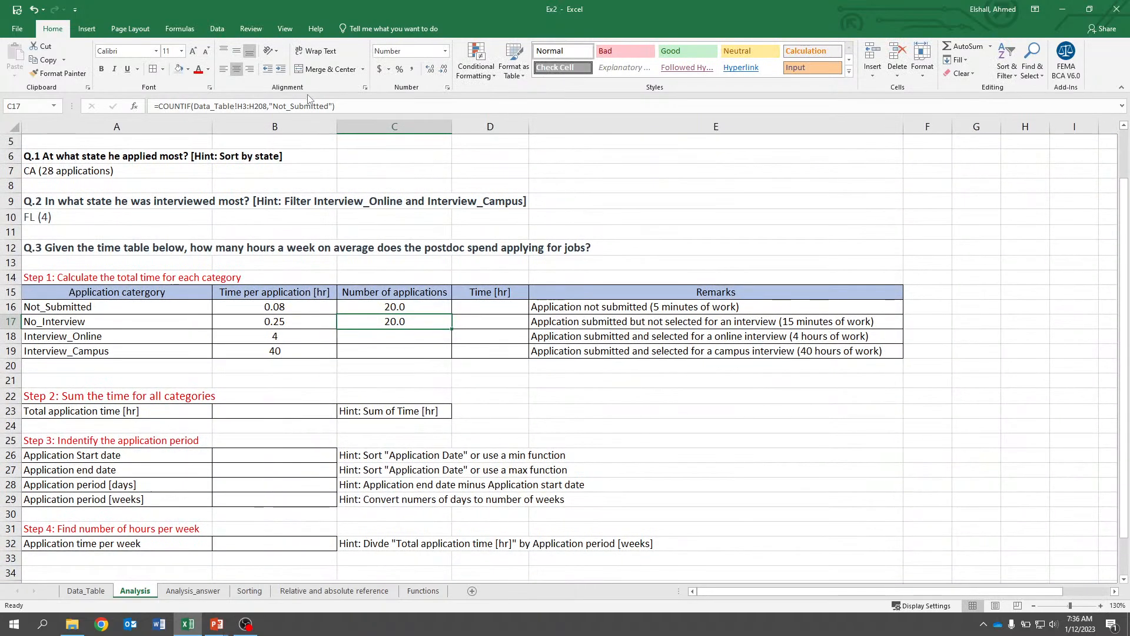
pyautogui.click(329, 106)
pyautogui.press('BackSpace')
pyautogui.press('BackSpace')
pyautogui.press('BackSpace')
pyautogui.press('BackSpace')
pyautogui.press('BackSpace')
pyautogui.press('BackSpace')
pyautogui.press('BackSpace')
pyautogui.press('BackSpace')
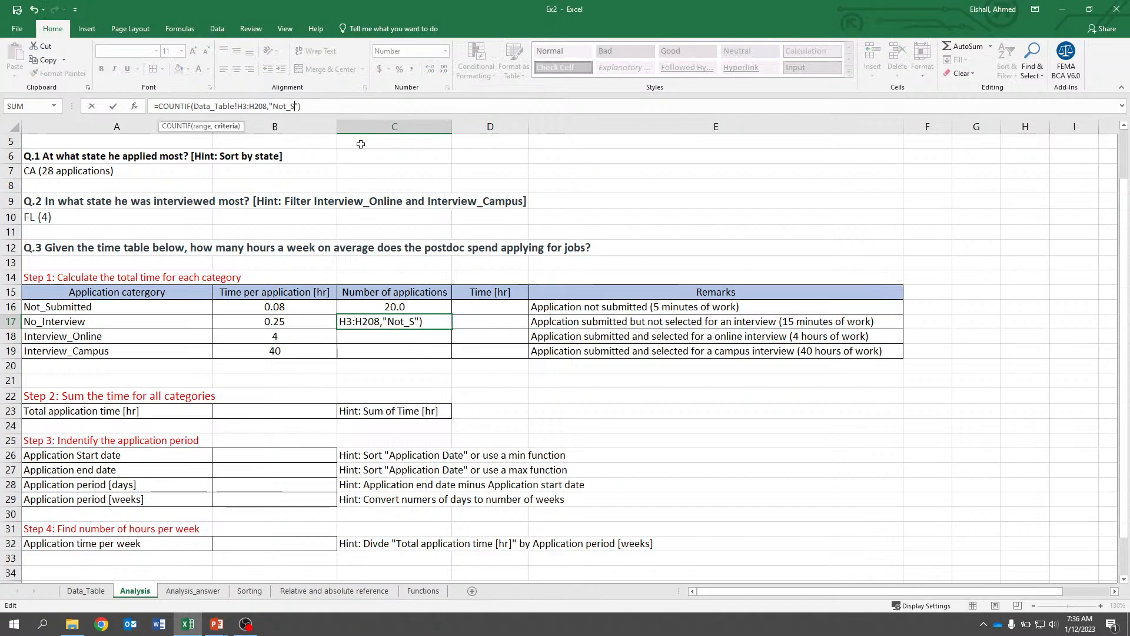
pyautogui.press('BackSpace')
pyautogui.press('BackSpace')
pyautogui.press('BackSpace')
pyautogui.write('_Intervi')
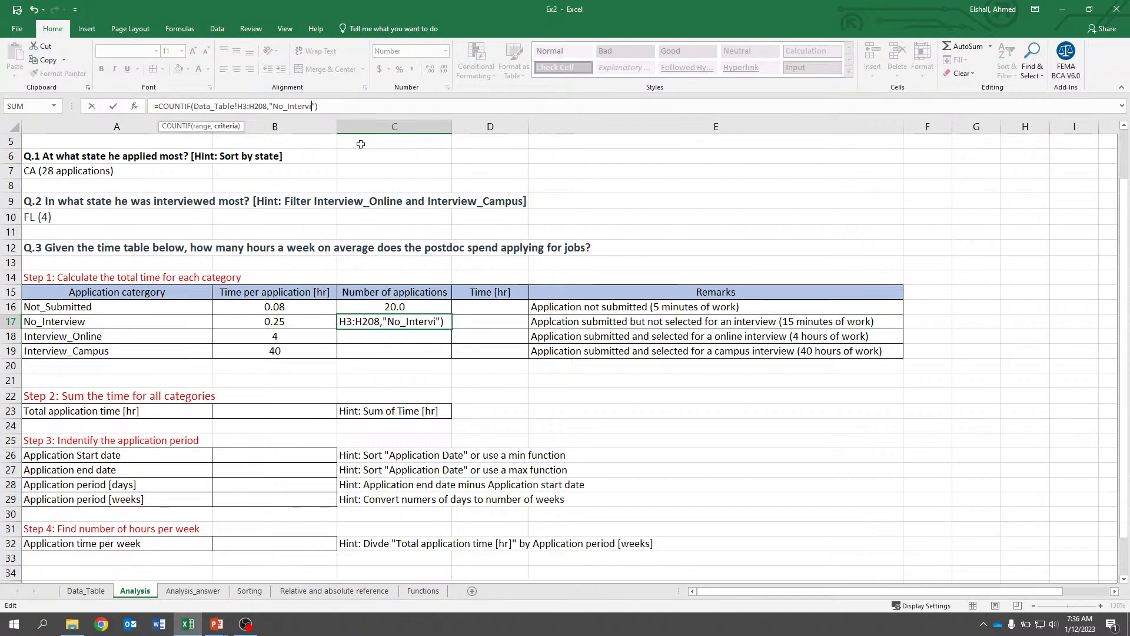
pyautogui.write('ew')
pyautogui.press('Return')
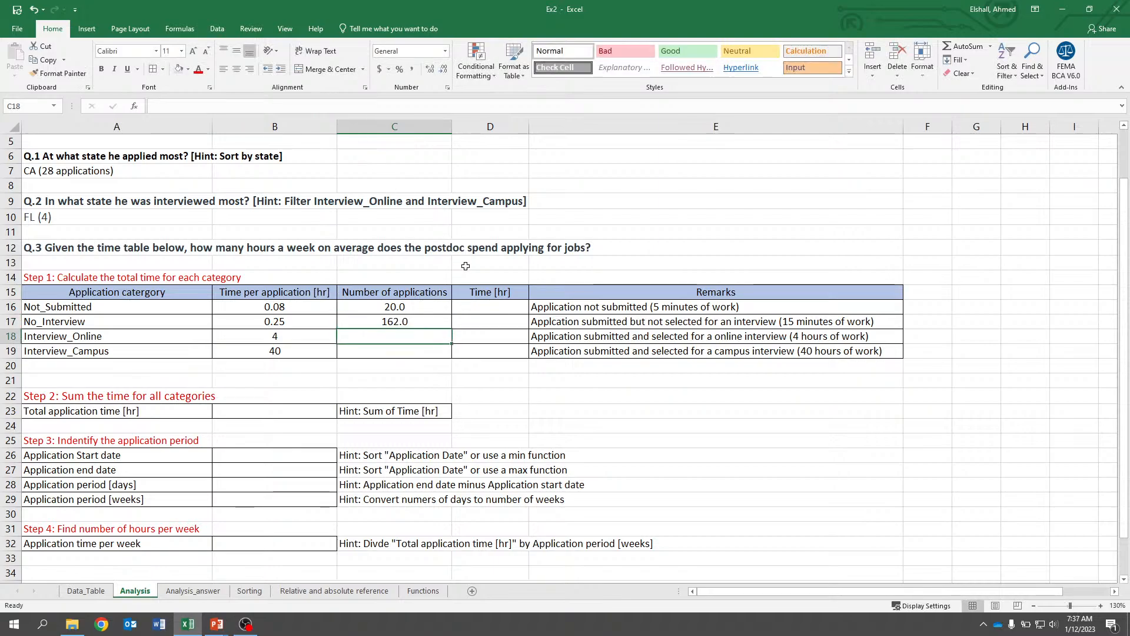
# Inspect the COUNTIF formulas in C16 and C17 to compare their ranges.
pyautogui.click(401, 322)
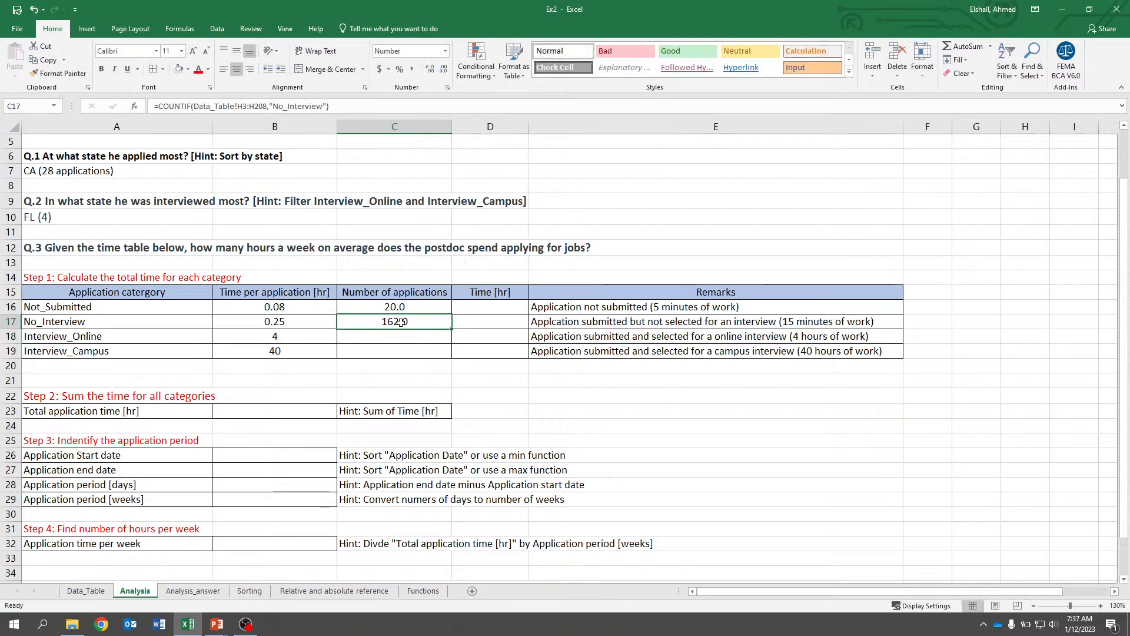
pyautogui.doubleClick(400, 322)
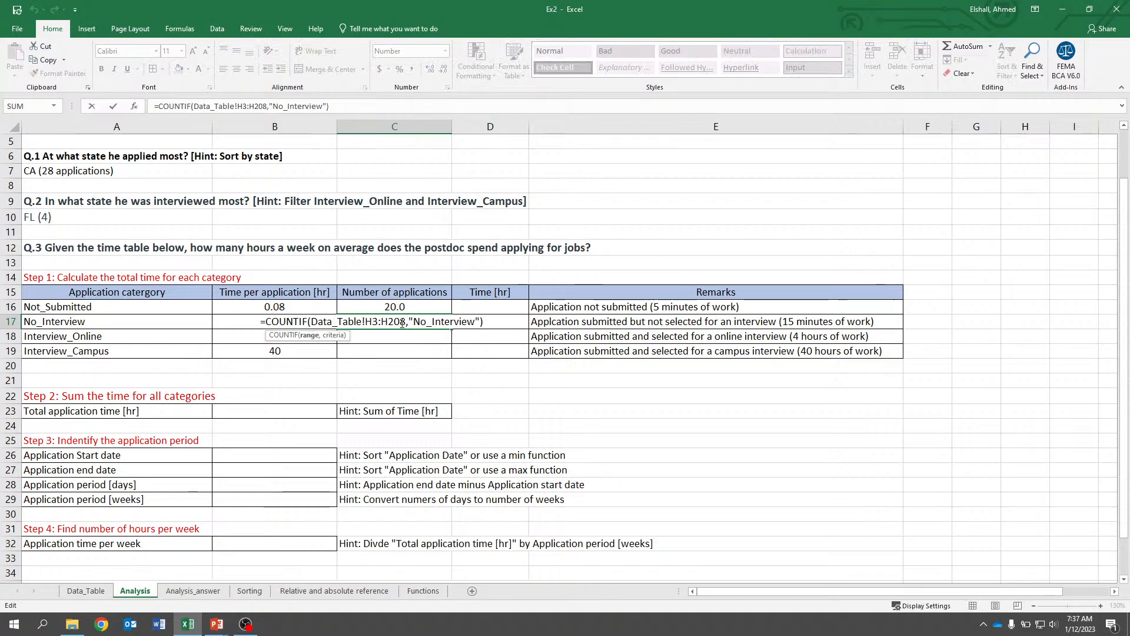
pyautogui.press('Escape')
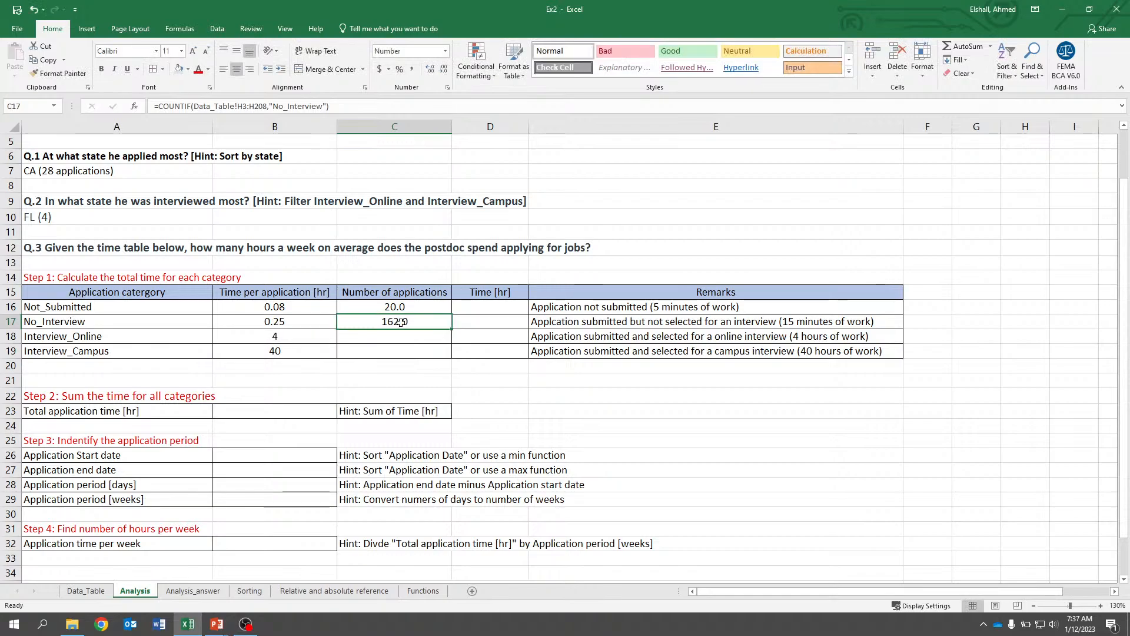
pyautogui.click(399, 306)
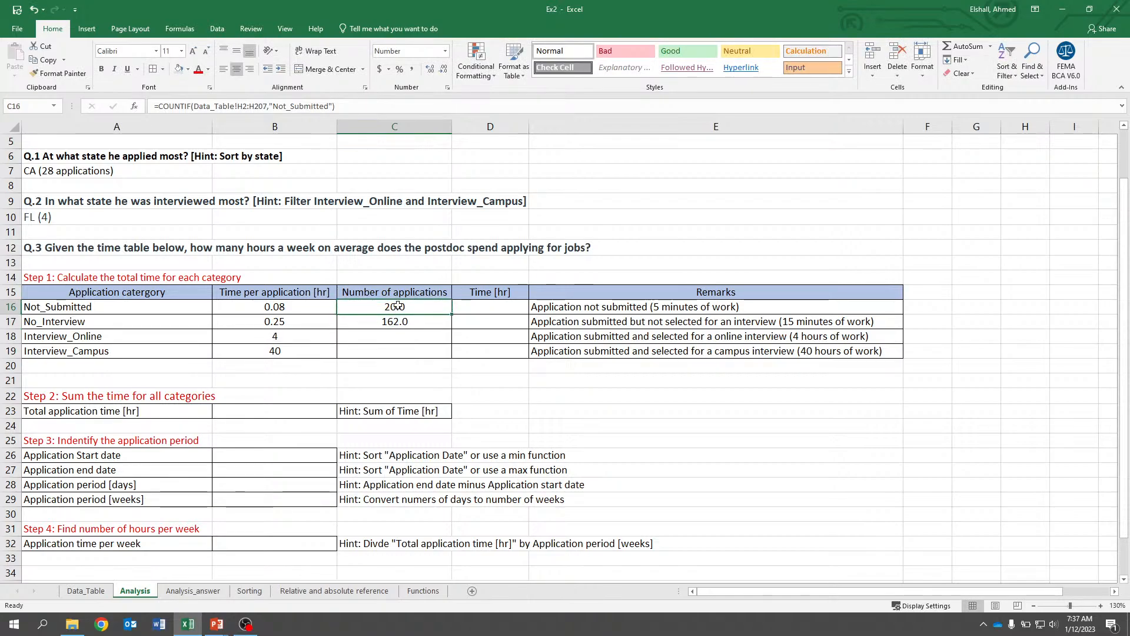
pyautogui.doubleClick(398, 305)
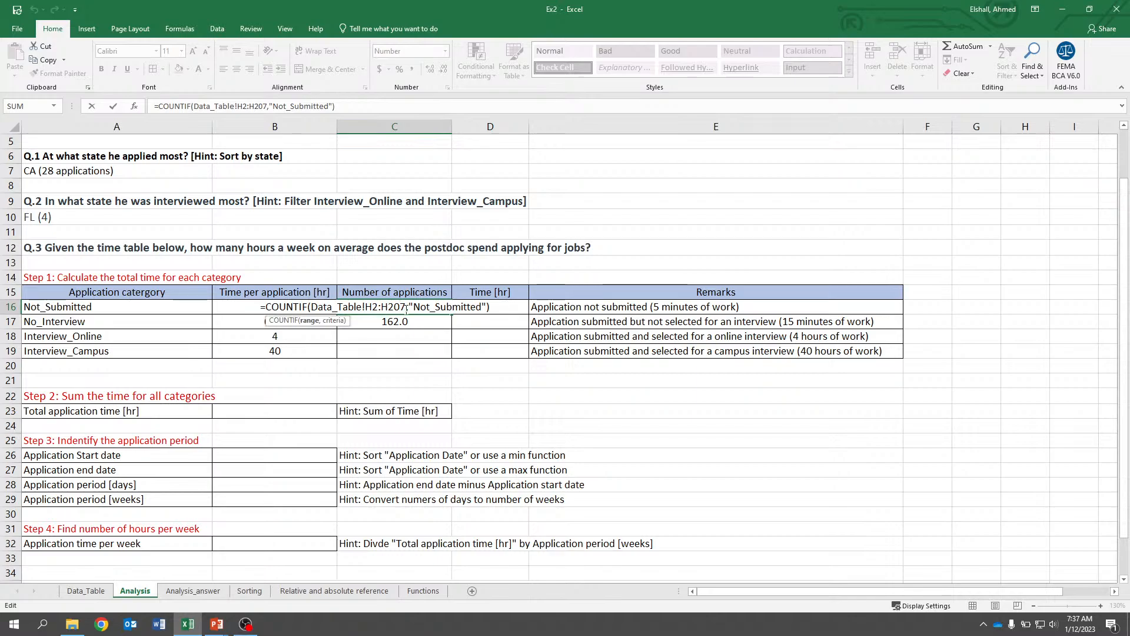
pyautogui.press('Return')
pyautogui.doubleClick(398, 319)
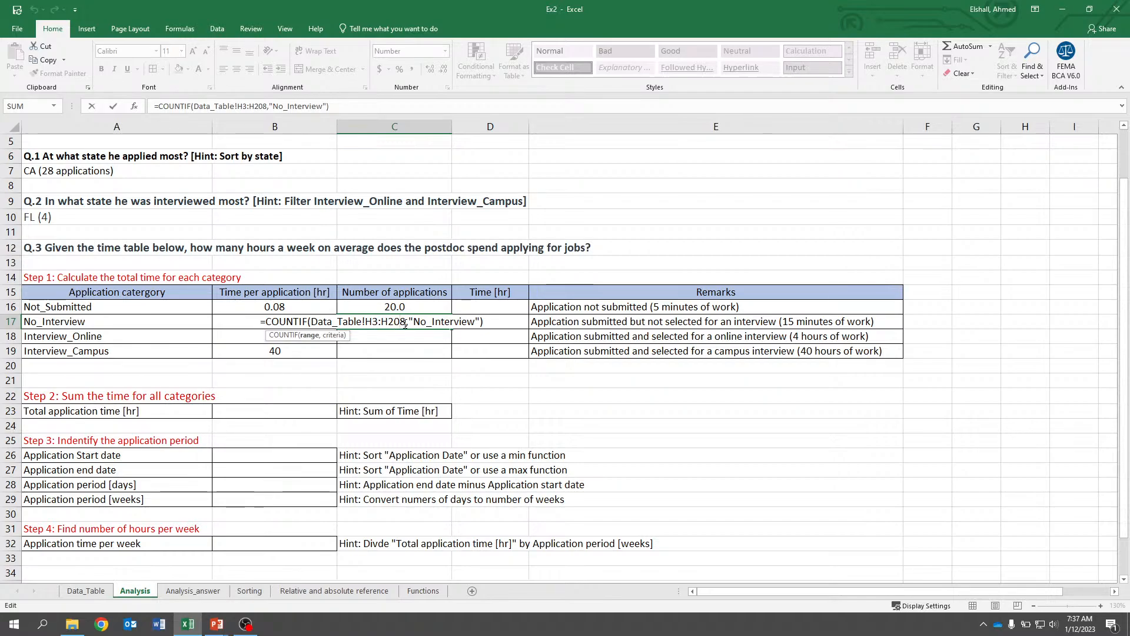
pyautogui.press('Escape')
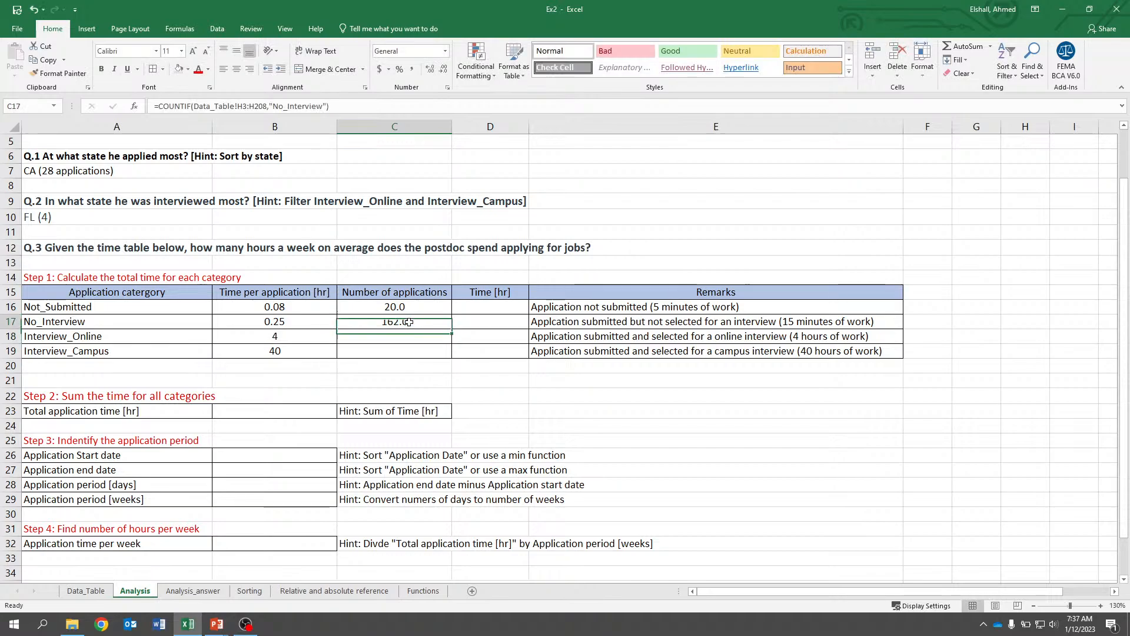
# Copy the C17 COUNTIF formula into C18 for the Interview_Online row and open it to check its range.
pyautogui.hotkey('ctrl', 'c')
pyautogui.press('Down')
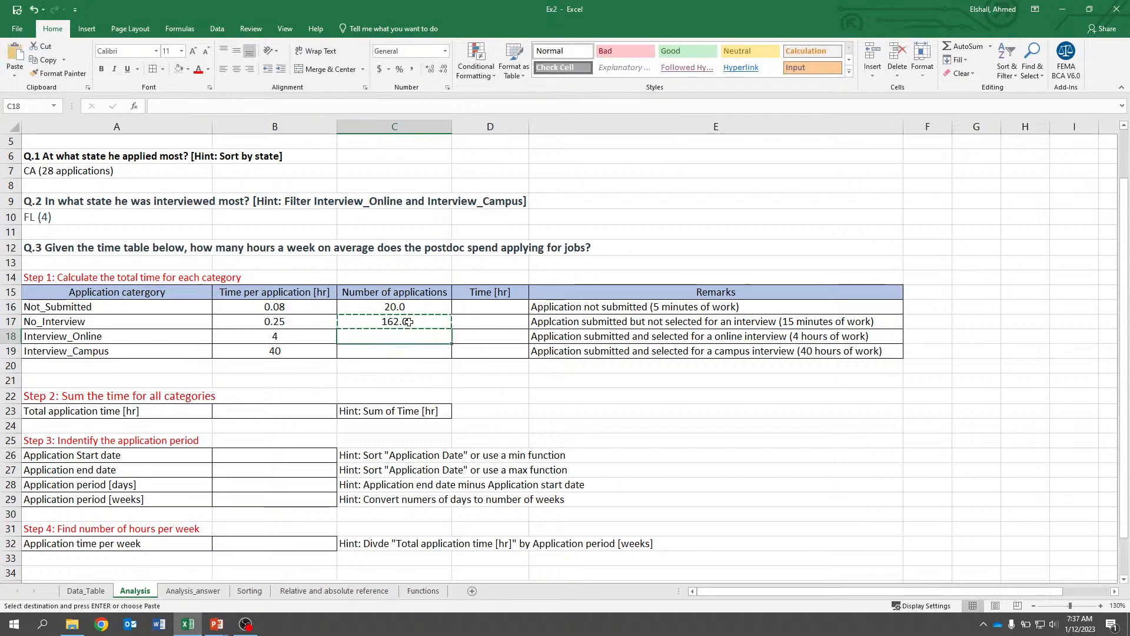
pyautogui.hotkey('ctrl', 'v')
pyautogui.press('Down')
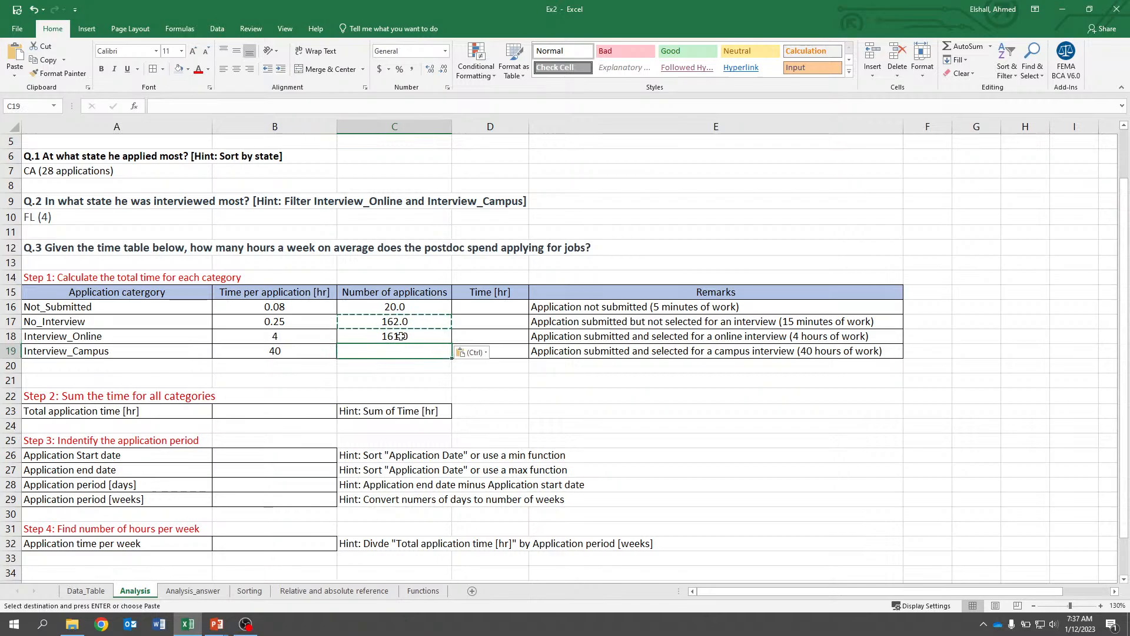
pyautogui.click(400, 336)
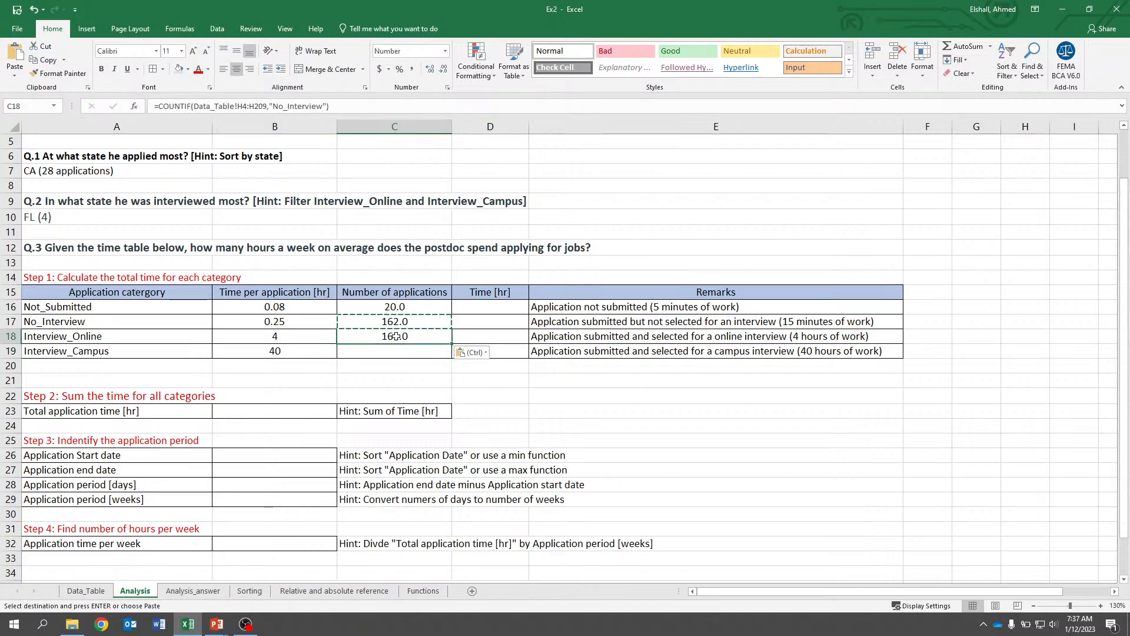
pyautogui.doubleClick(395, 336)
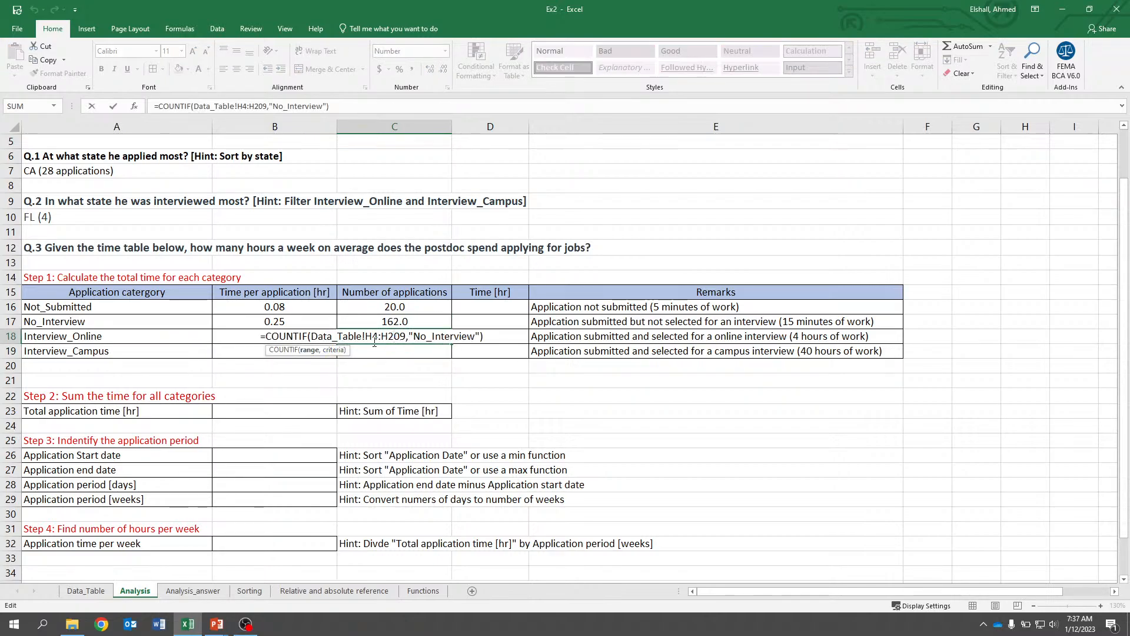
pyautogui.press('Return')
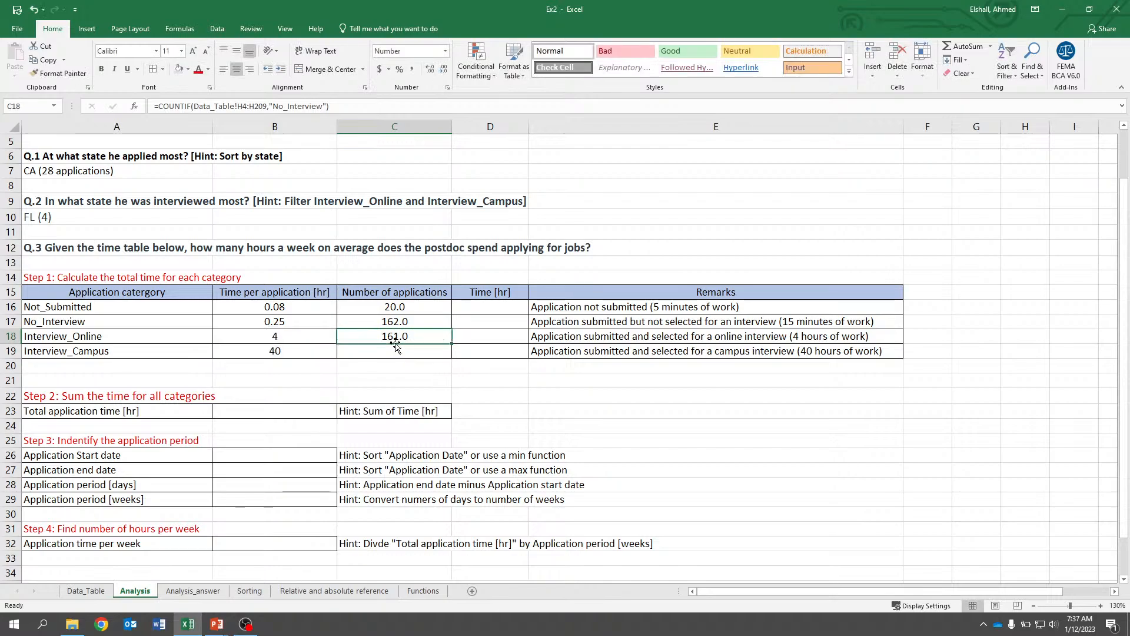
# Compare the C16 to C18 COUNTIF ranges with the Status column rows on the Data_Table sheet.
pyautogui.click(371, 308)
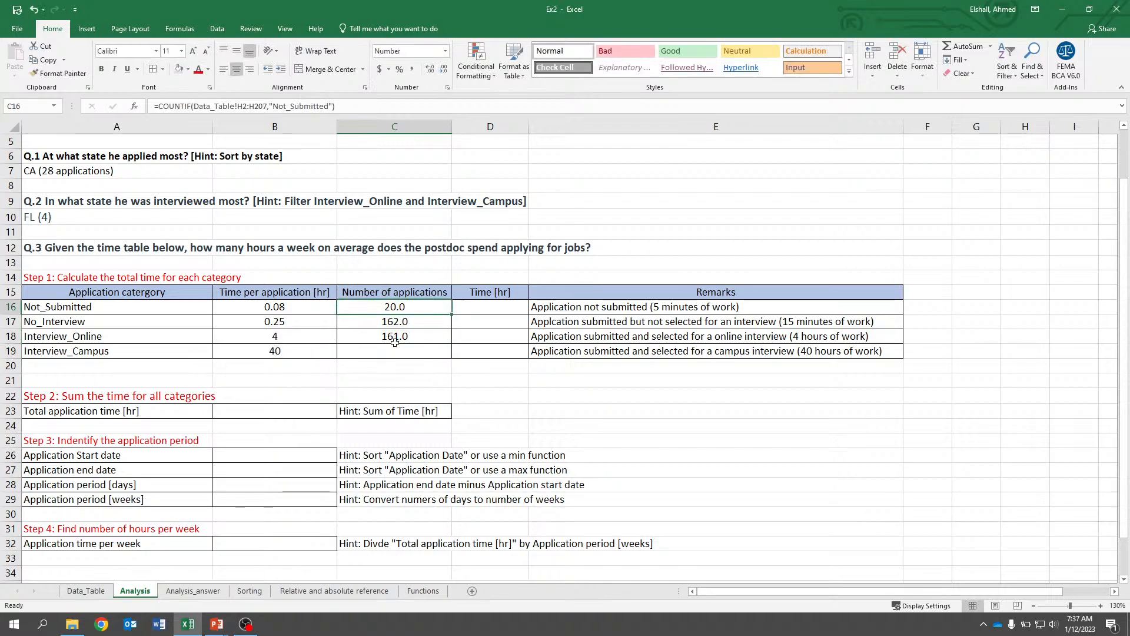
pyautogui.doubleClick(371, 307)
pyautogui.click(88, 591)
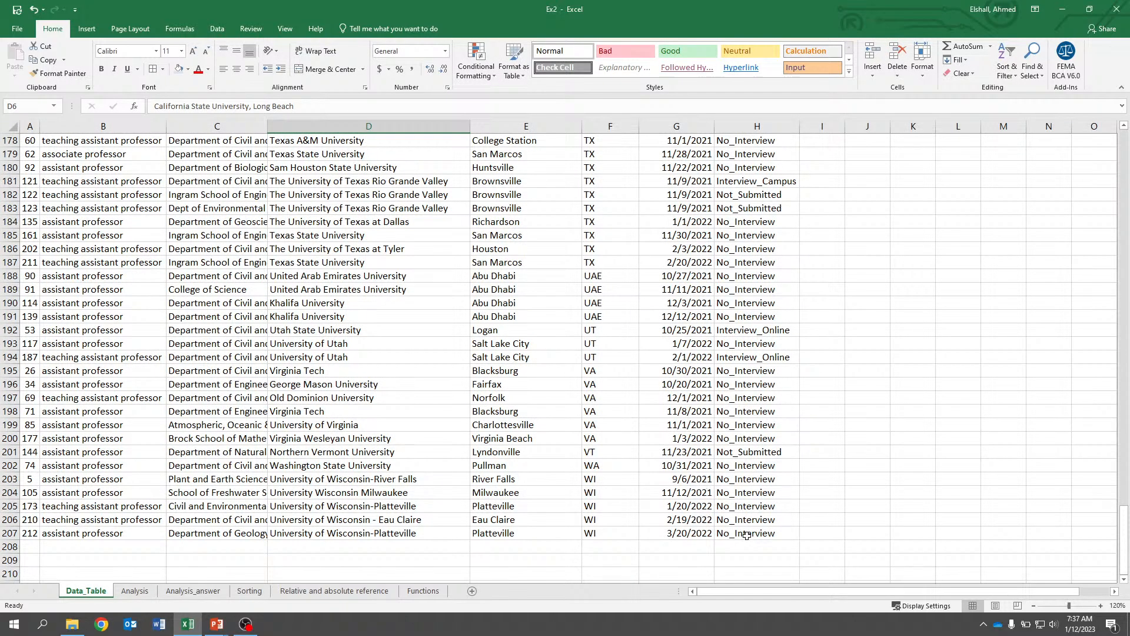
pyautogui.moveTo(746, 535); pyautogui.dragTo(754, 274)
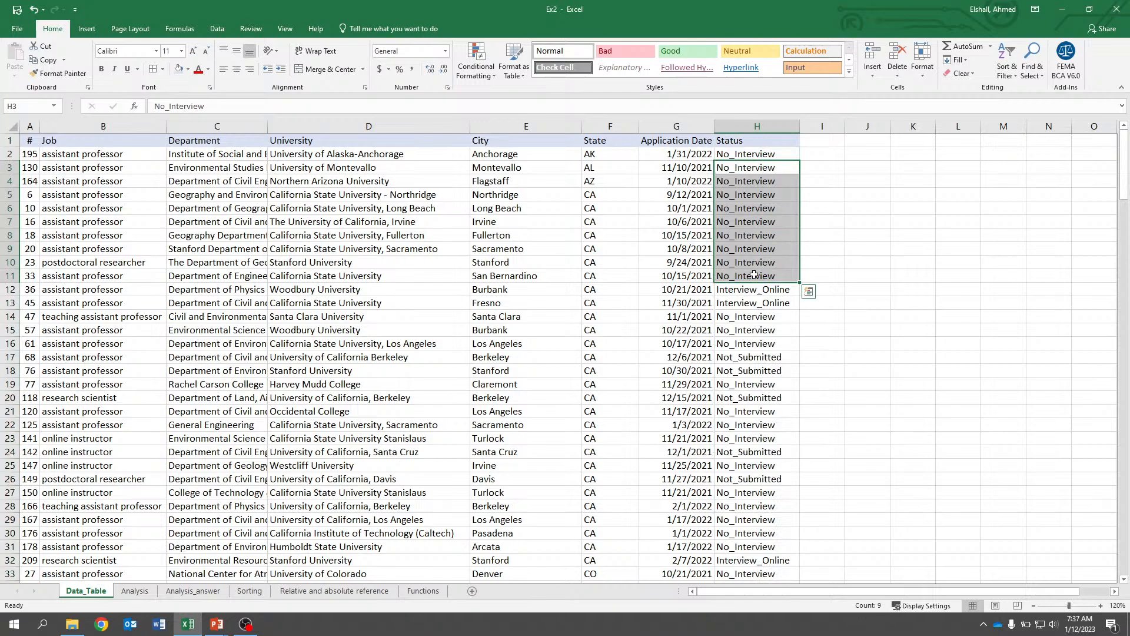
pyautogui.click(756, 182)
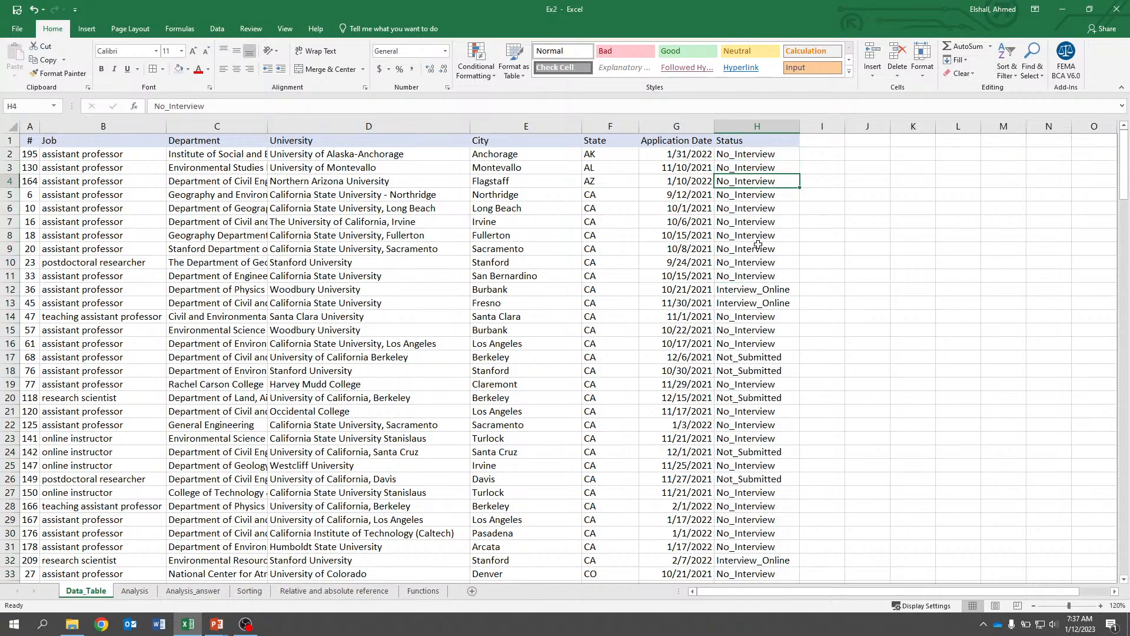
pyautogui.click(135, 590)
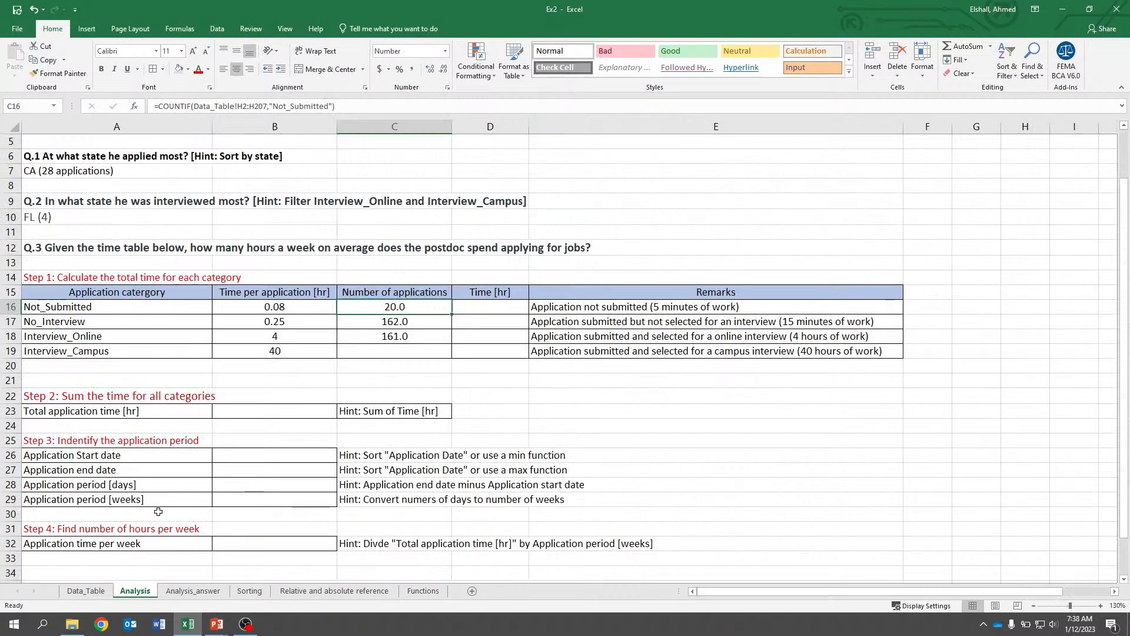
pyautogui.press('Down')
pyautogui.press('Down')
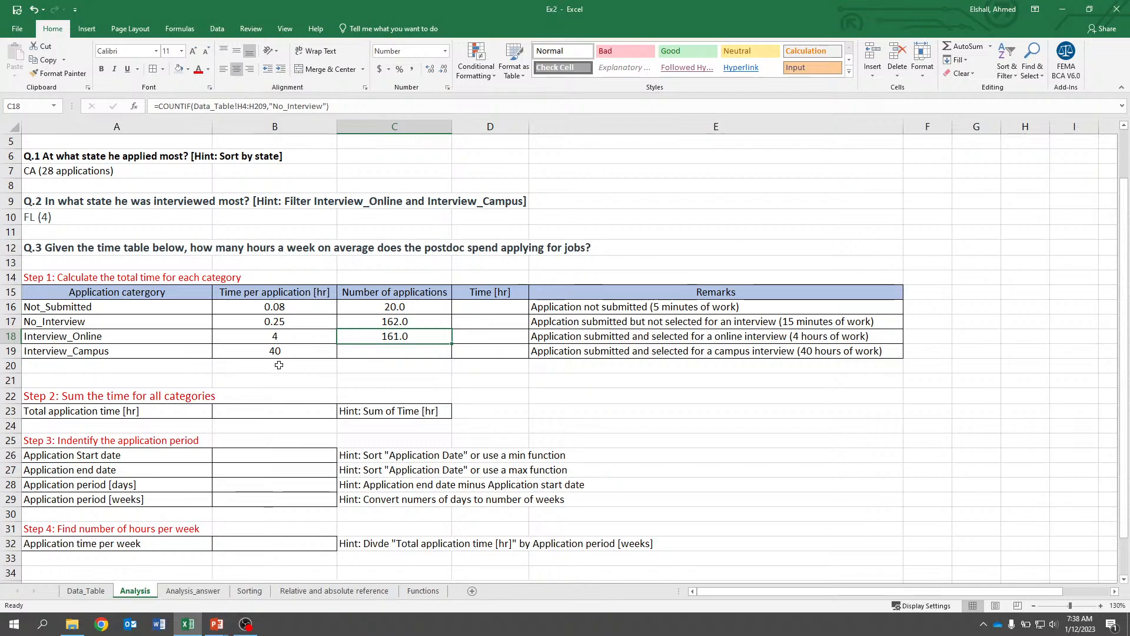
pyautogui.press('Up')
pyautogui.press('Up')
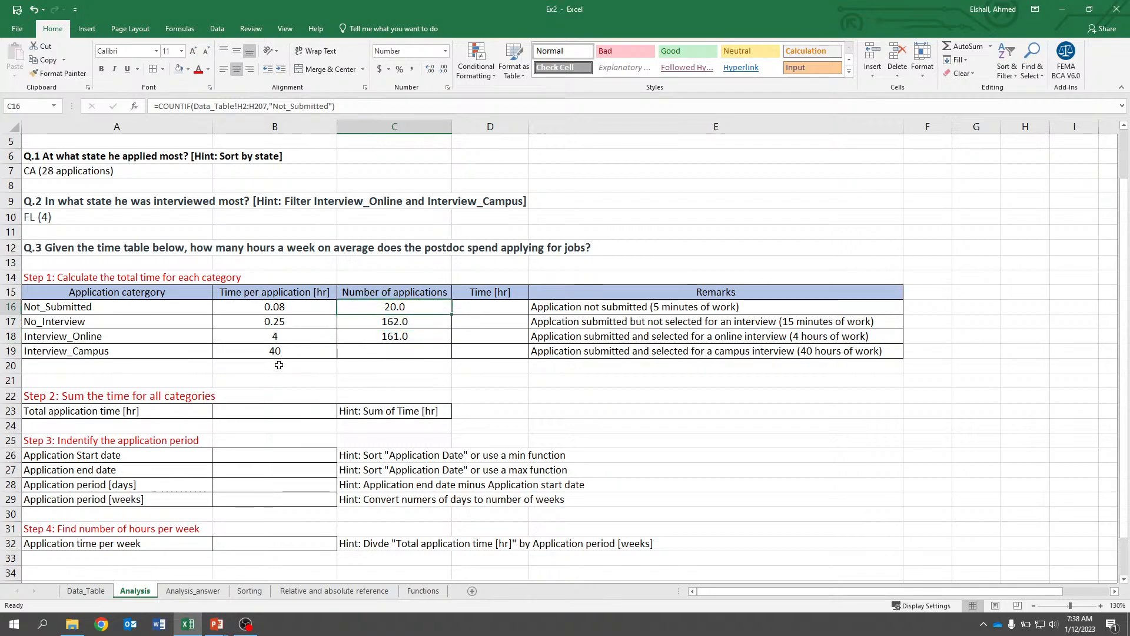
# On the Relative and absolute reference sheet, enter 2, 4, 6, 8 under A in column F and extend the series to 20.
pyautogui.click(334, 590)
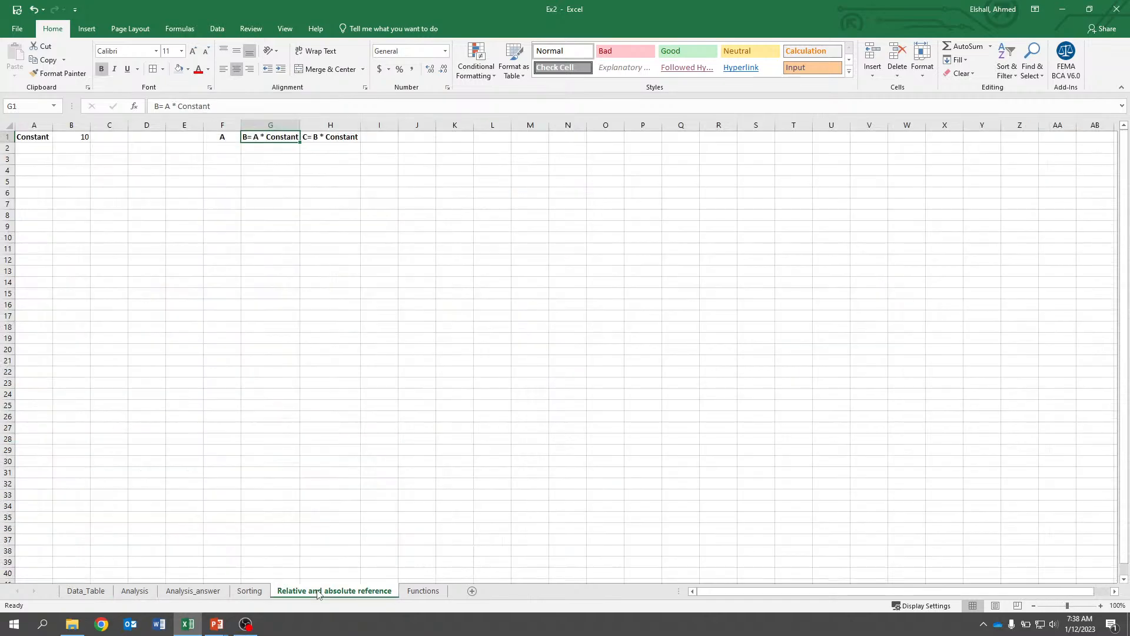
pyautogui.press('Left')
pyautogui.press('Left')
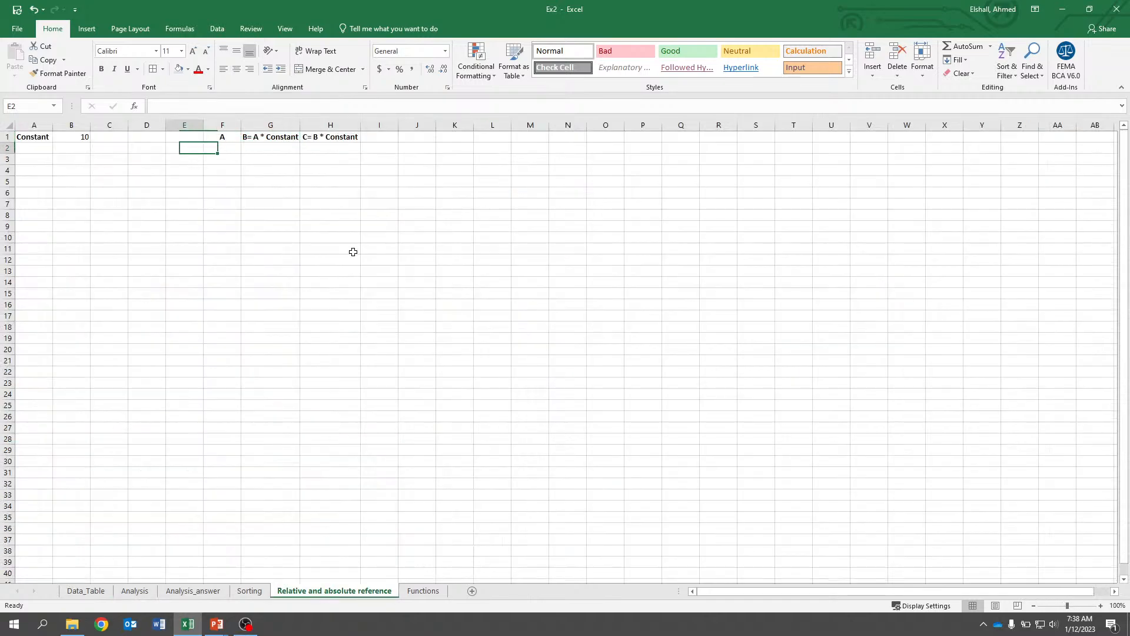
pyautogui.press('Home')
pyautogui.press('Up')
pyautogui.press('Right')
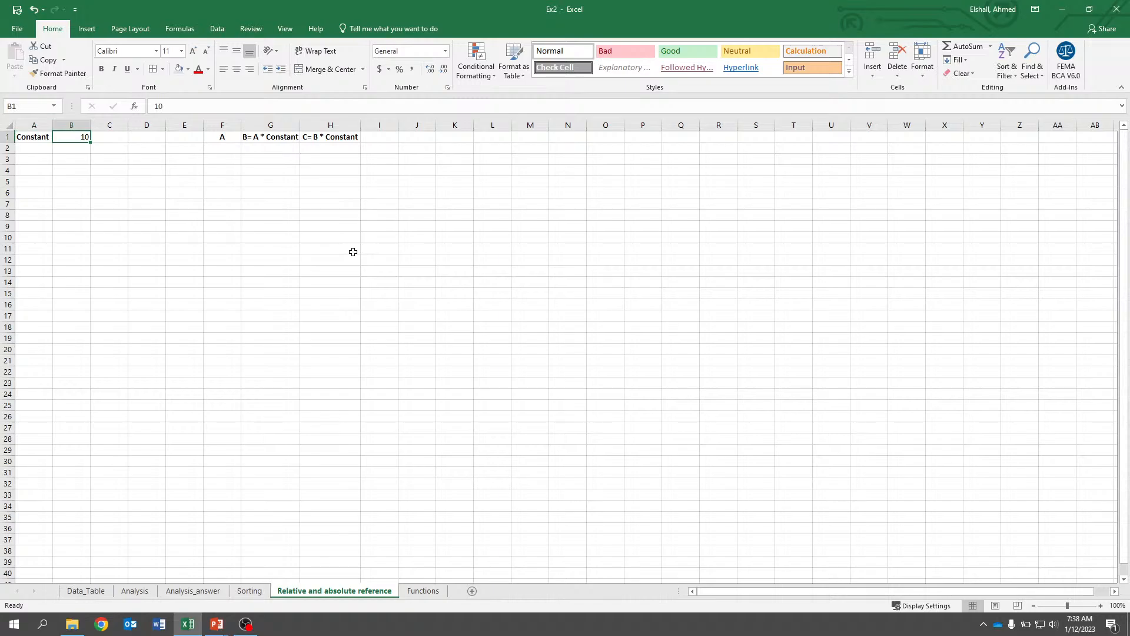
pyautogui.press('Down')
pyautogui.press('Right')
pyautogui.press('Right')
pyautogui.press('Right')
pyautogui.press('Right')
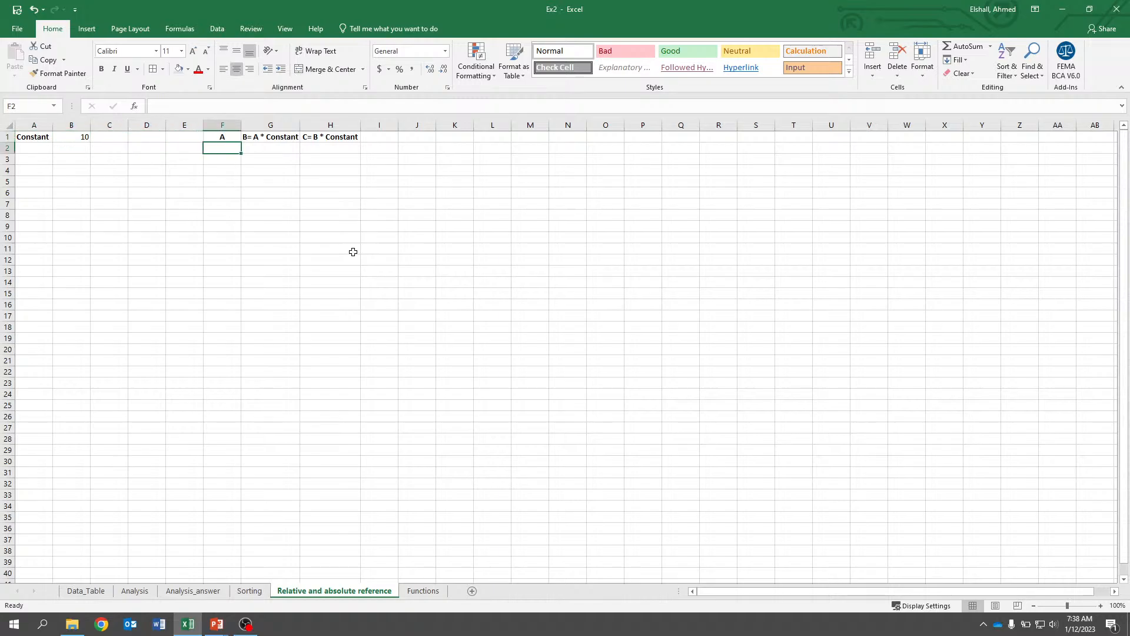
pyautogui.write('2')
pyautogui.press('Return')
pyautogui.write('4')
pyautogui.press('Return')
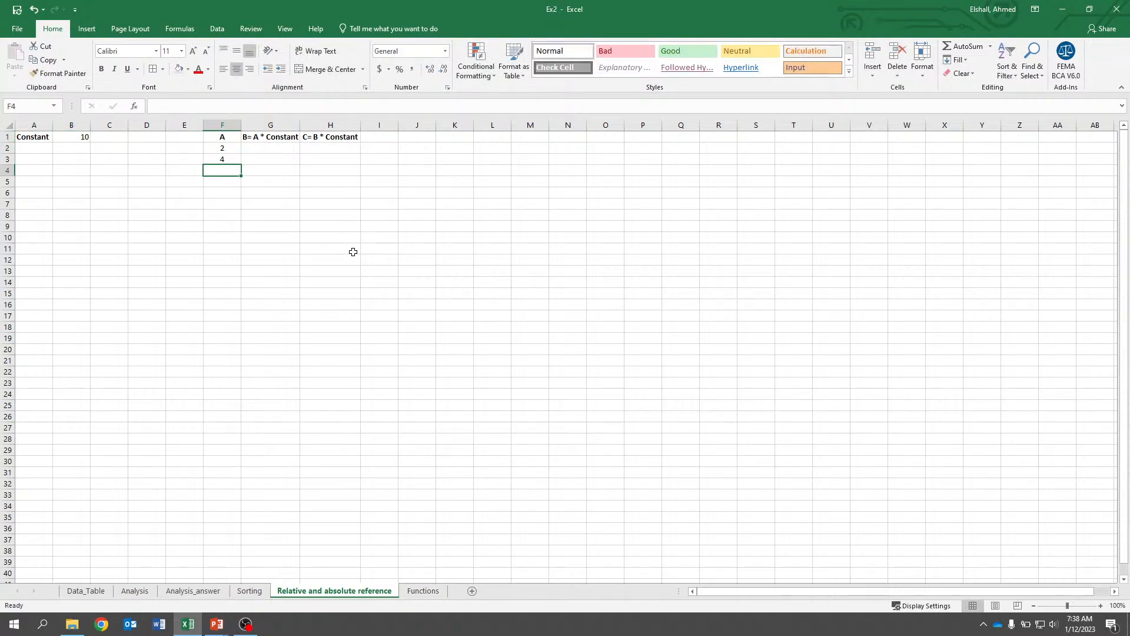
pyautogui.write('6')
pyautogui.press('Return')
pyautogui.write('8')
pyautogui.press('Return')
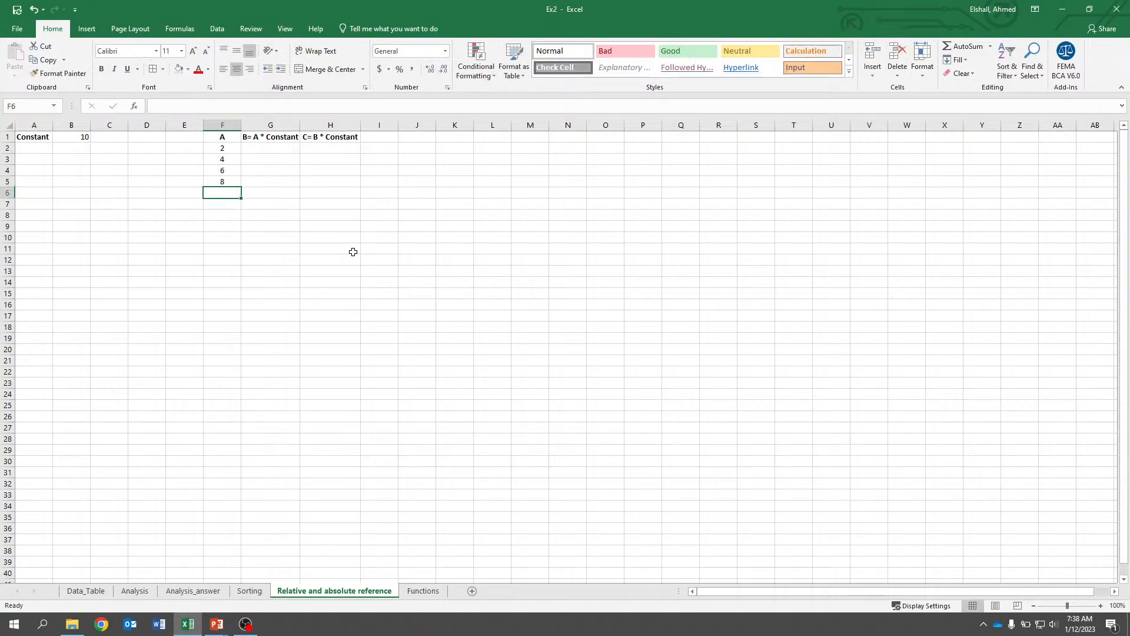
pyautogui.moveTo(224, 172); pyautogui.dragTo(238, 252)
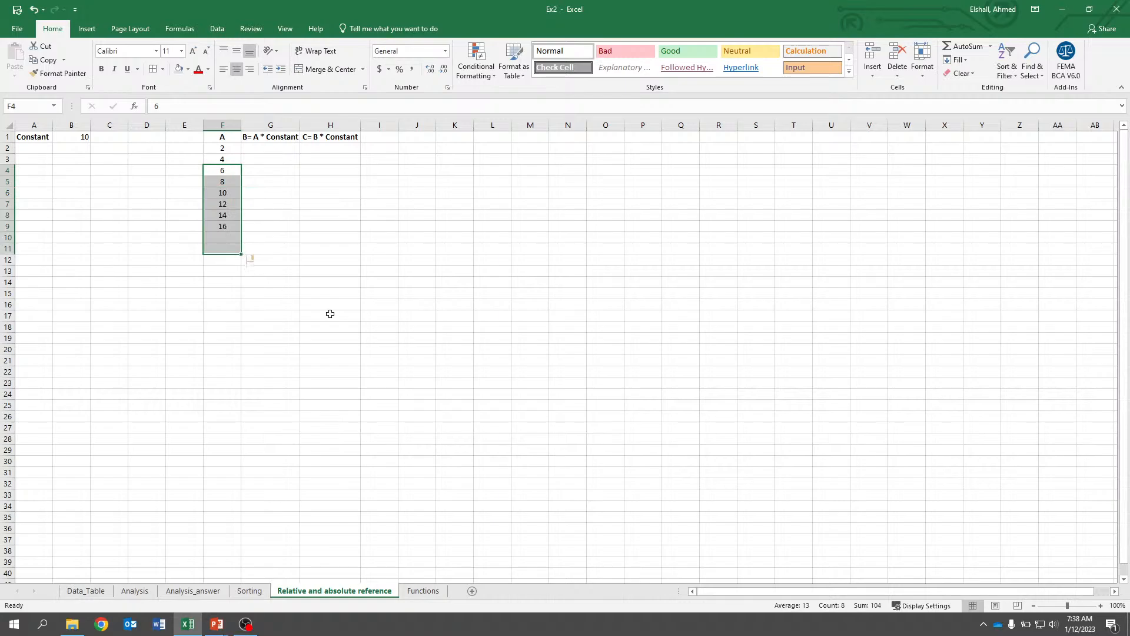
pyautogui.click(295, 206)
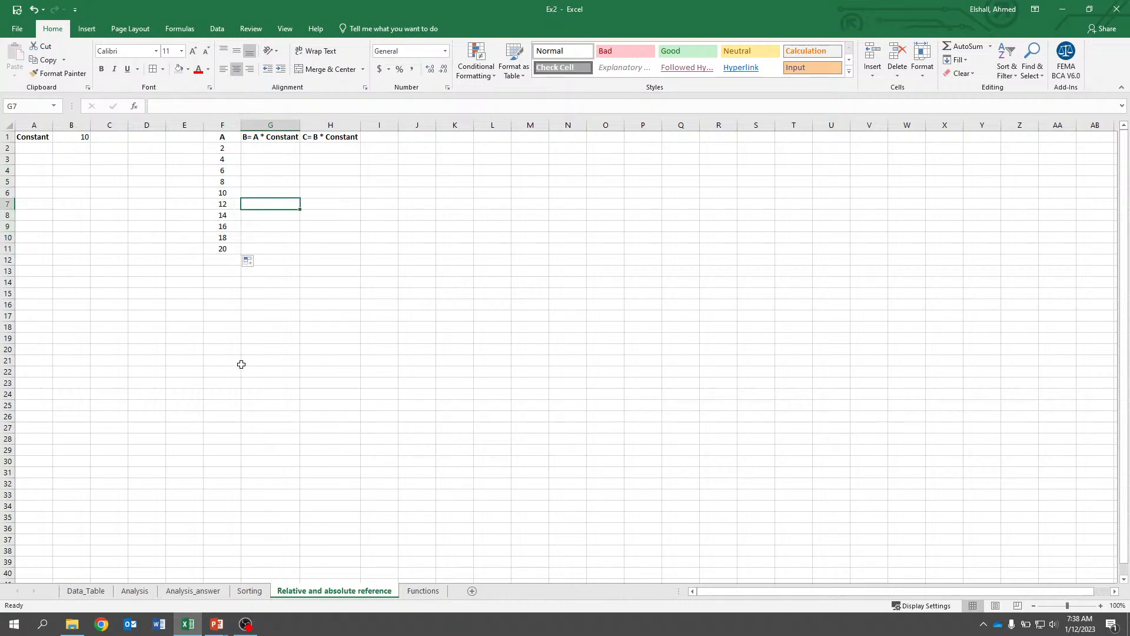
# Enter the formula =F2*B1 in G2 to multiply A by the constant.
pyautogui.click(283, 249)
pyautogui.press('Down')
pyautogui.press('Down')
pyautogui.press('Down')
pyautogui.press('Down')
pyautogui.press('Down')
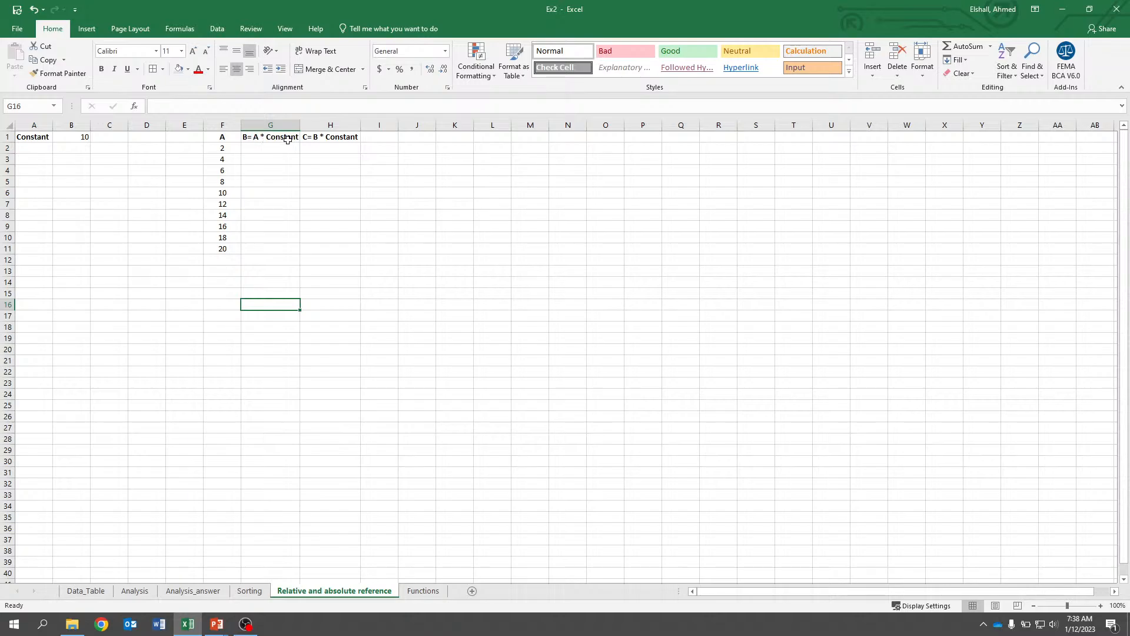
pyautogui.press('Up')
pyautogui.press('Up')
pyautogui.press('Up')
pyautogui.press('Up')
pyautogui.press('Up')
pyautogui.press('Up')
pyautogui.press('Up')
pyautogui.press('Up')
pyautogui.press('Up')
pyautogui.press('Up')
pyautogui.press('Up')
pyautogui.press('Up')
pyautogui.press('Up')
pyautogui.press('Up')
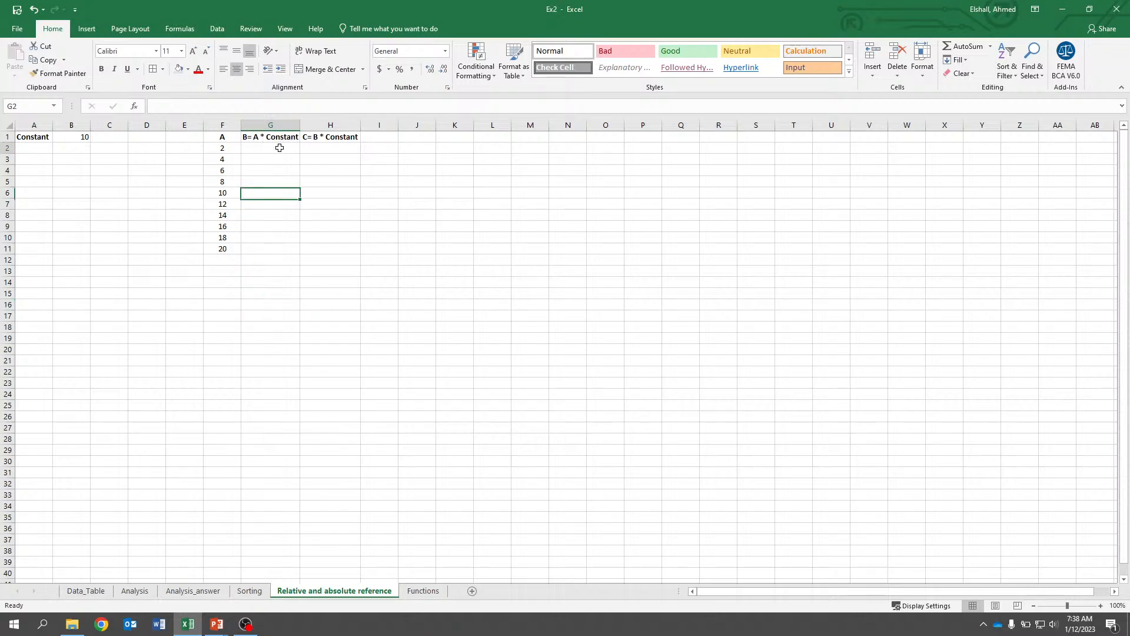
pyautogui.write('=')
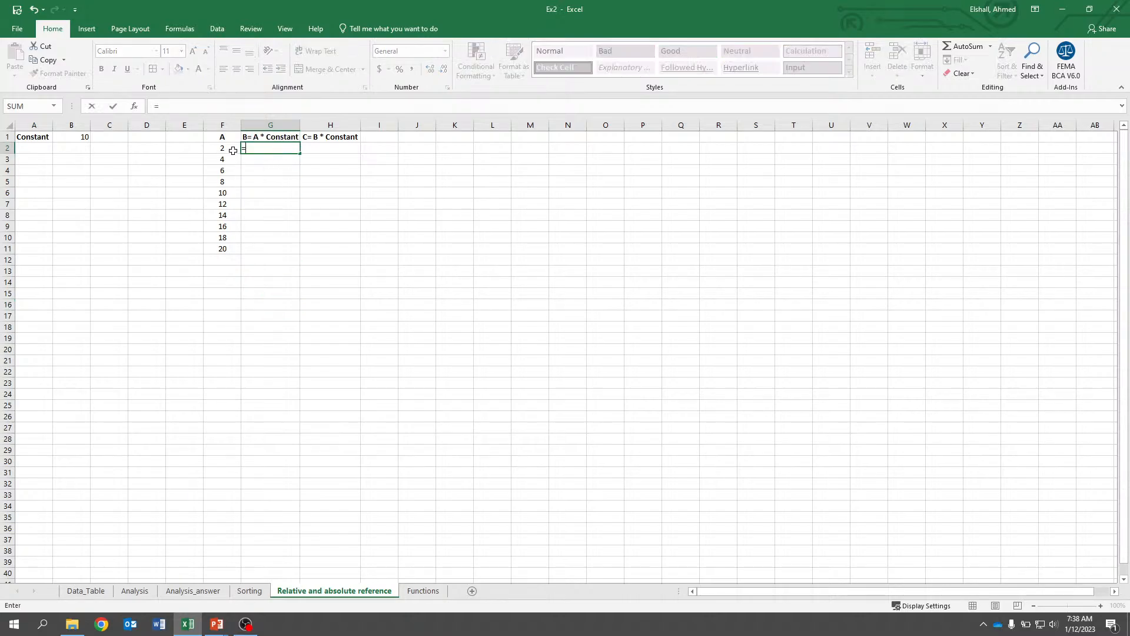
pyautogui.click(230, 148)
pyautogui.write('*')
pyautogui.click(84, 138)
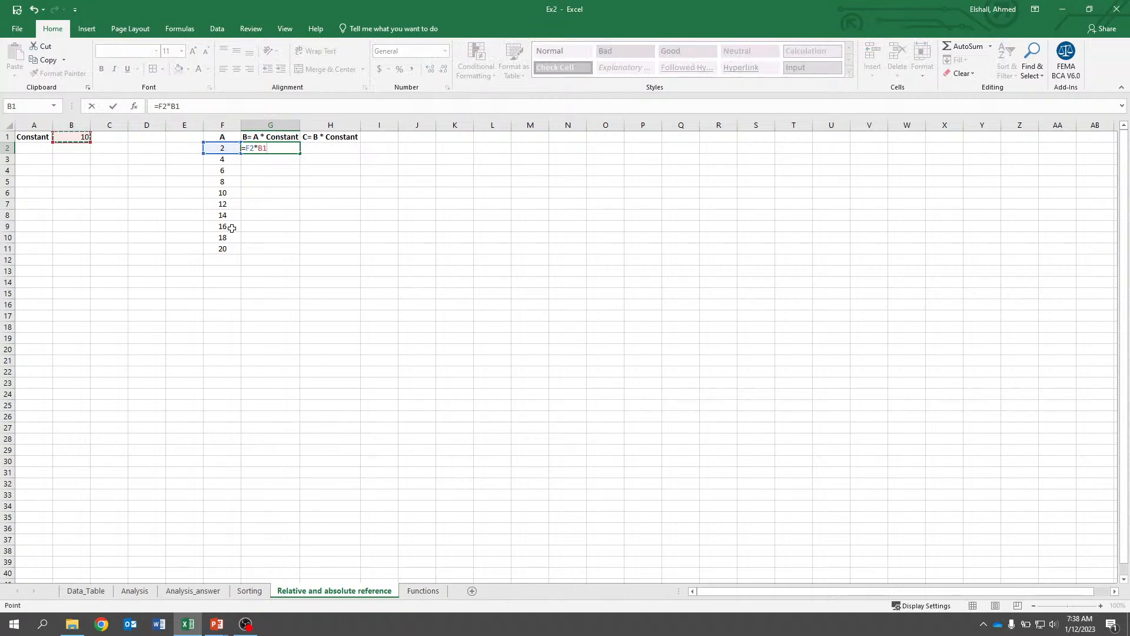
pyautogui.press('Return')
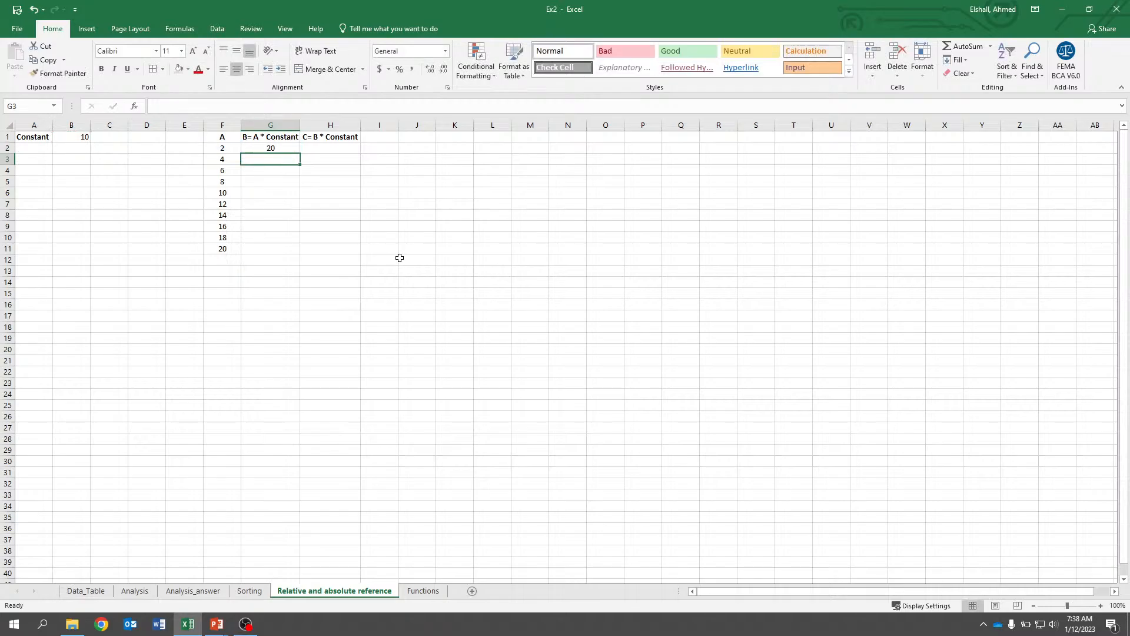
# Fill the G2 formula down through G11.
pyautogui.press('Up')
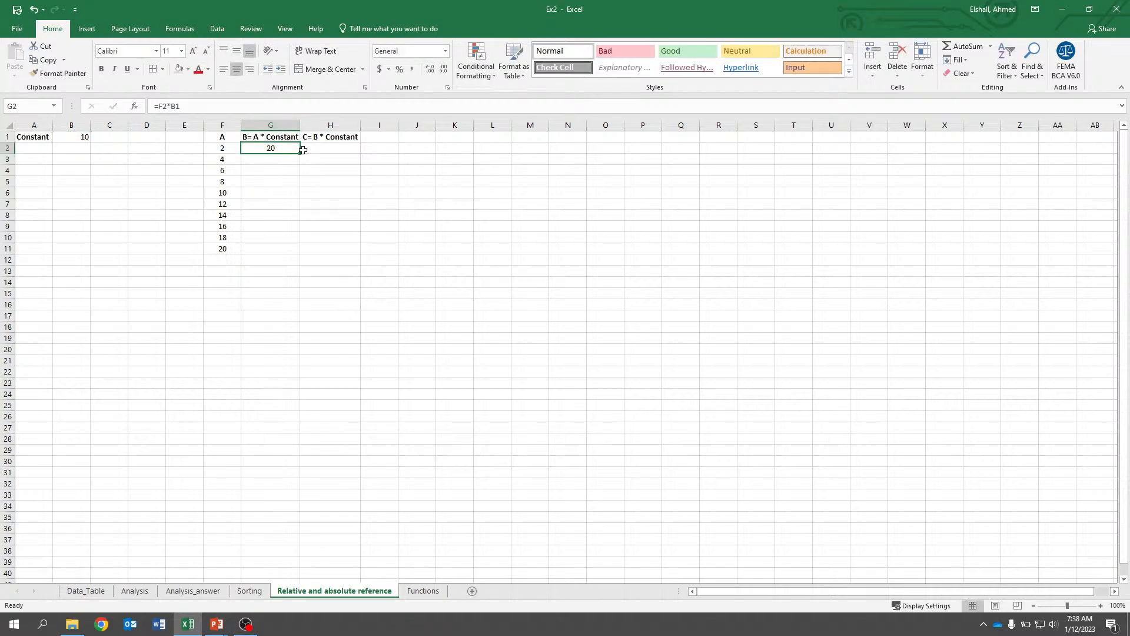
pyautogui.moveTo(303, 155); pyautogui.dragTo(291, 253)
pyautogui.click(293, 302)
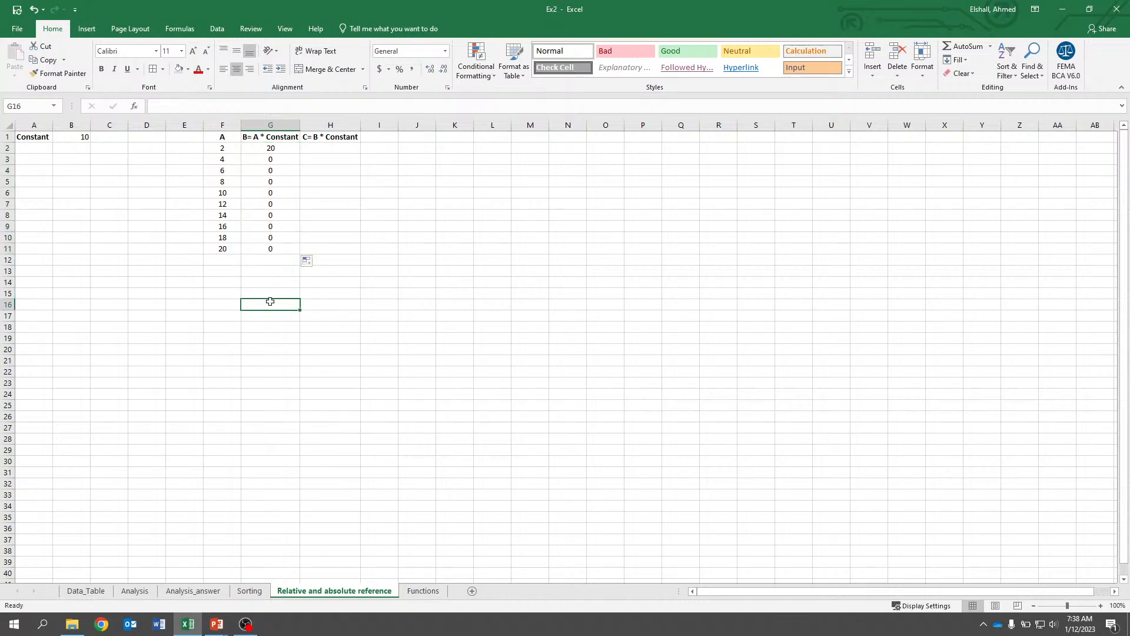
# Inspect the filled formulas in G3 and G4 to see how the constant's reference shifted.
pyautogui.doubleClick(270, 159)
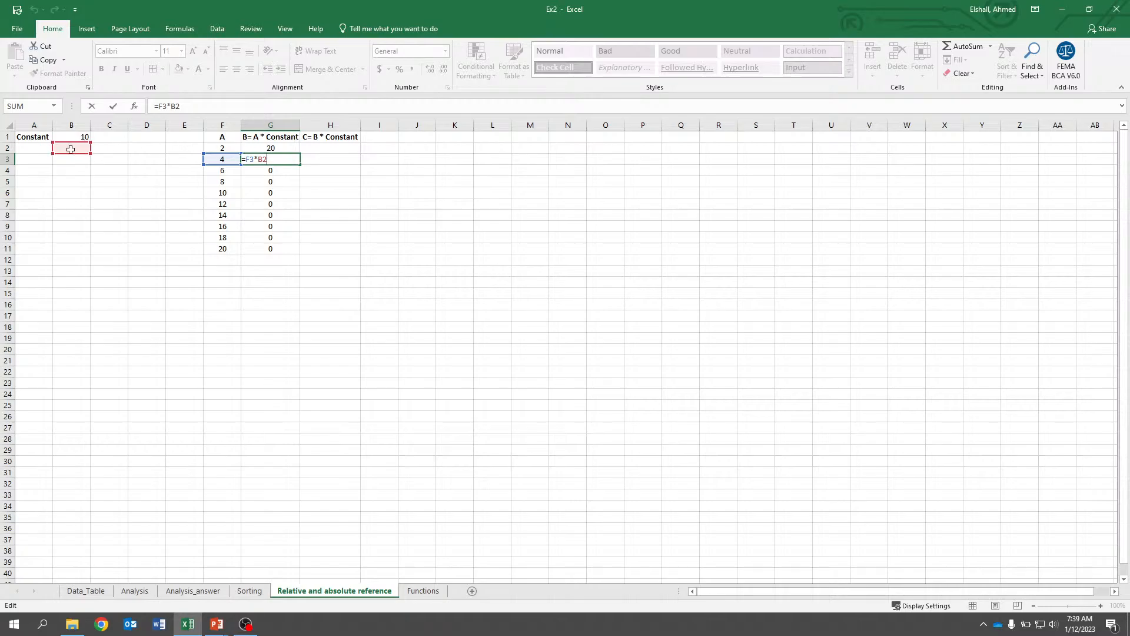
pyautogui.click(255, 170)
pyautogui.doubleClick(255, 170)
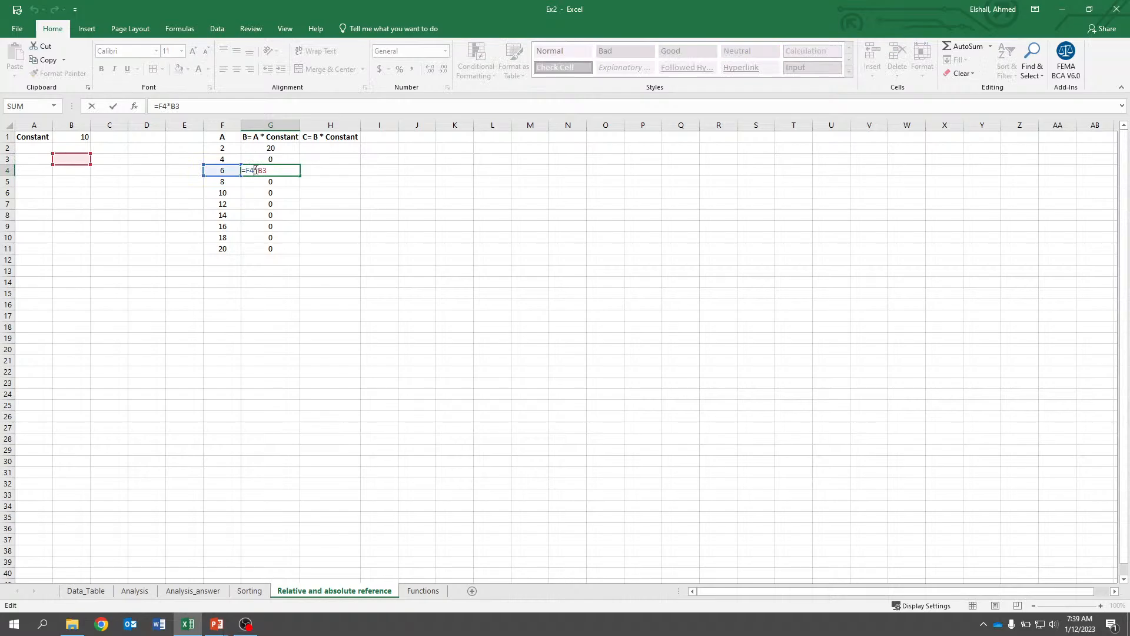
pyautogui.press('Escape')
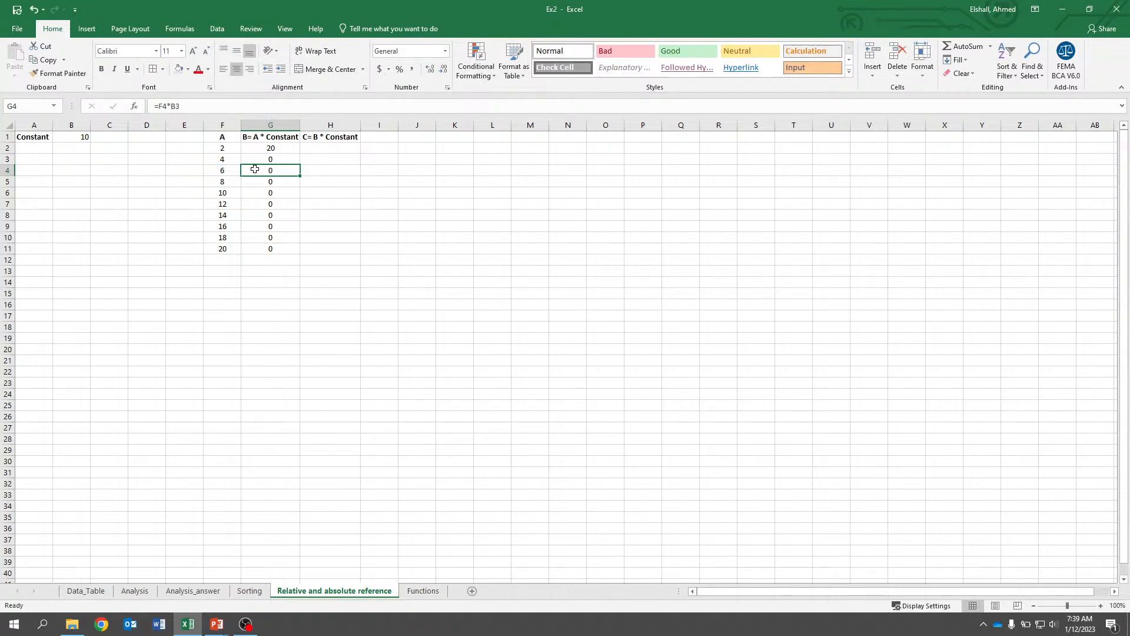
pyautogui.press('Up')
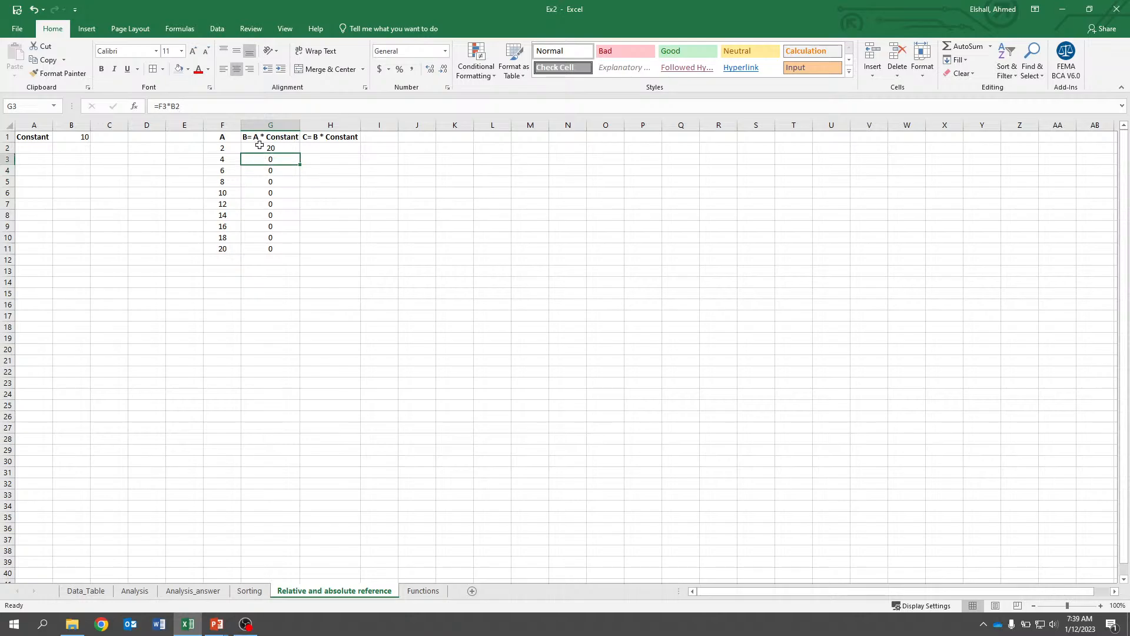
pyautogui.press('Up')
pyautogui.press('Up')
pyautogui.press('Down')
pyautogui.press('Down')
pyautogui.press('Down')
pyautogui.press('Down')
pyautogui.press('Up')
pyautogui.press('Up')
pyautogui.press('Up')
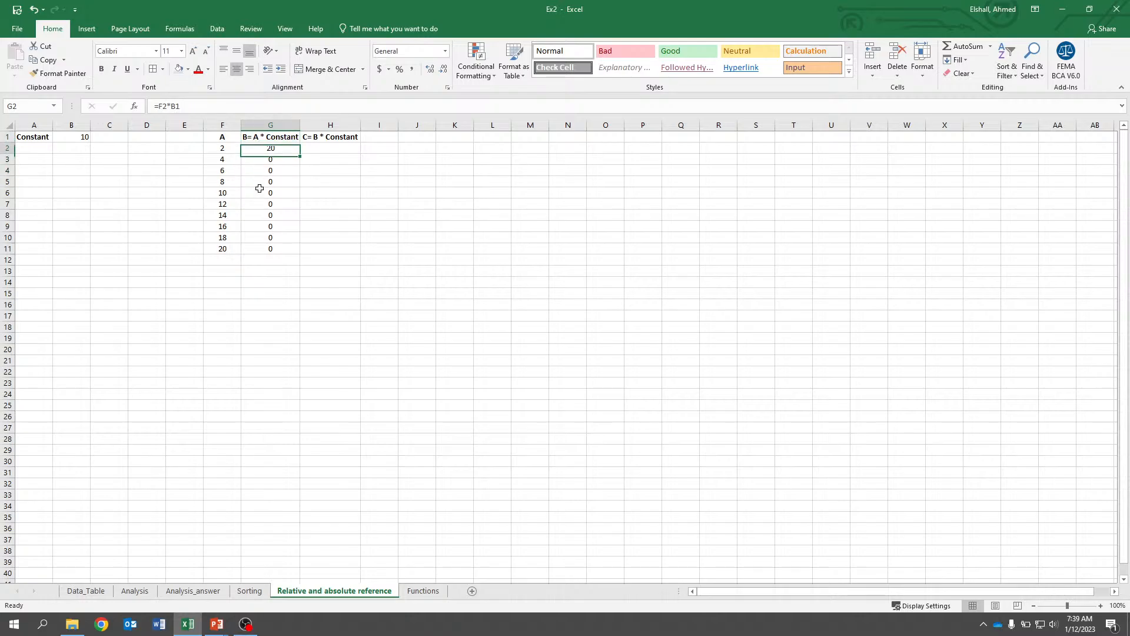
pyautogui.press('Up')
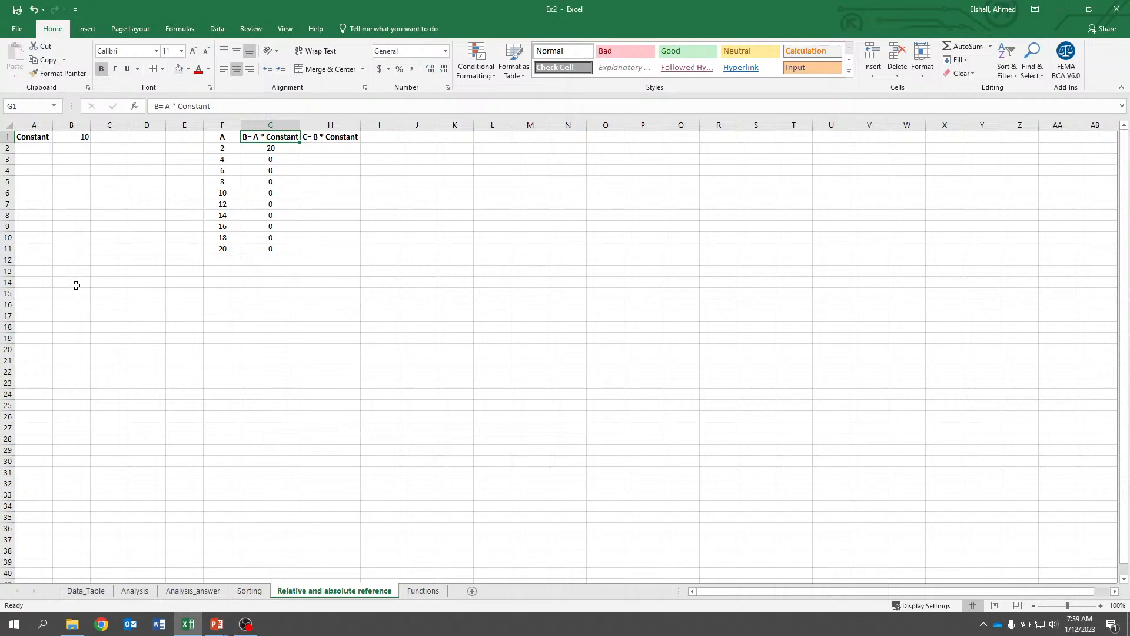
pyautogui.click(84, 137)
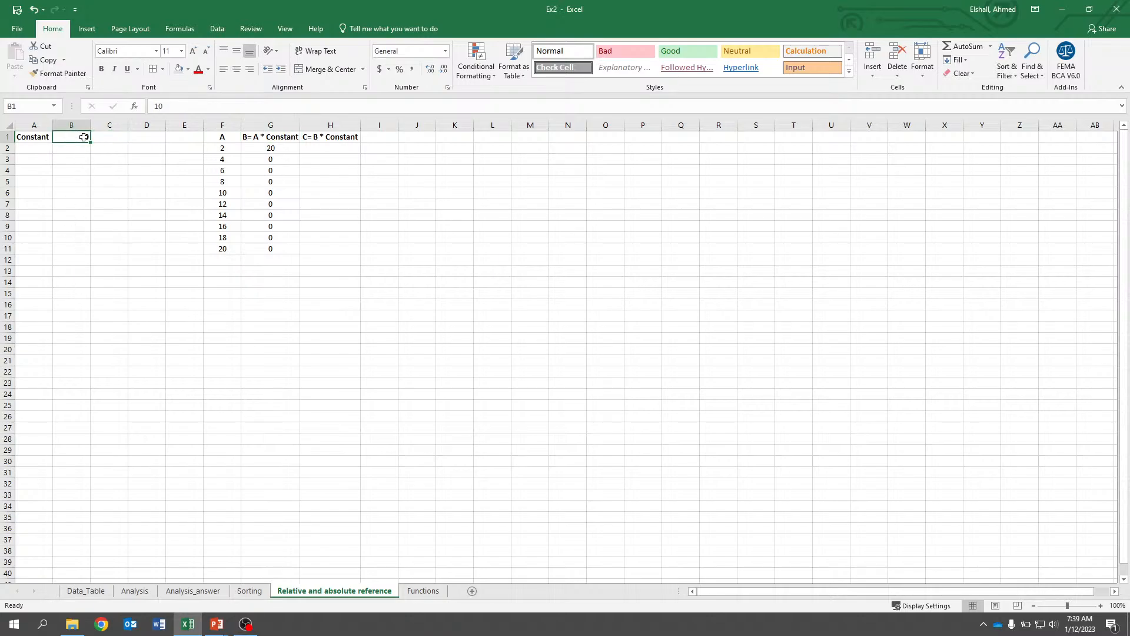
pyautogui.doubleClick(272, 172)
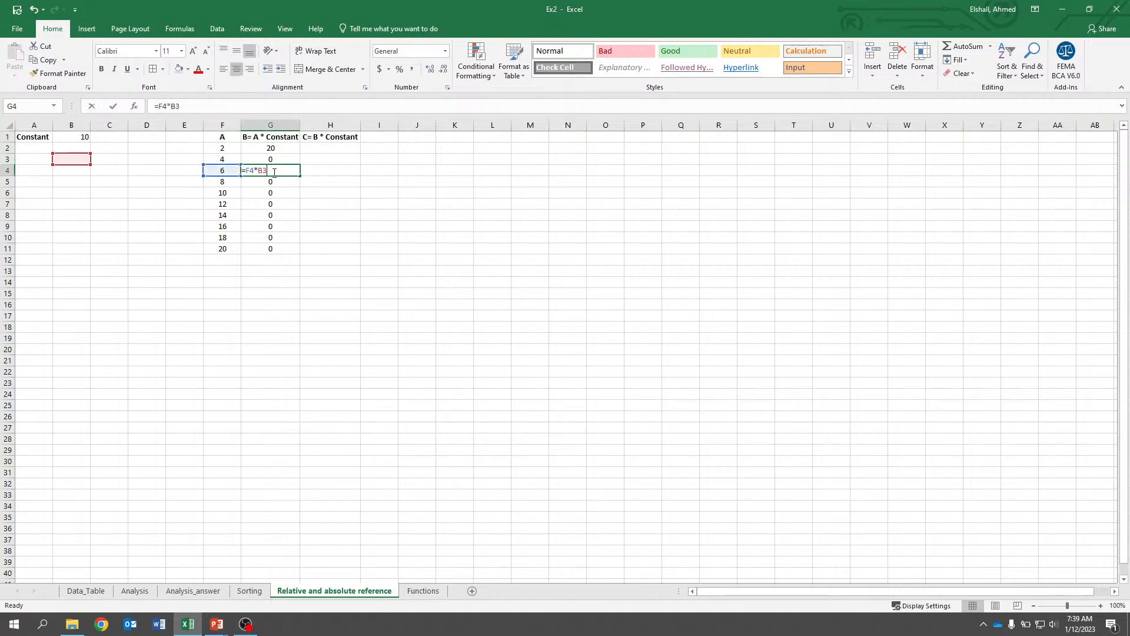
pyautogui.press('Escape')
pyautogui.press('Up')
pyautogui.press('Up')
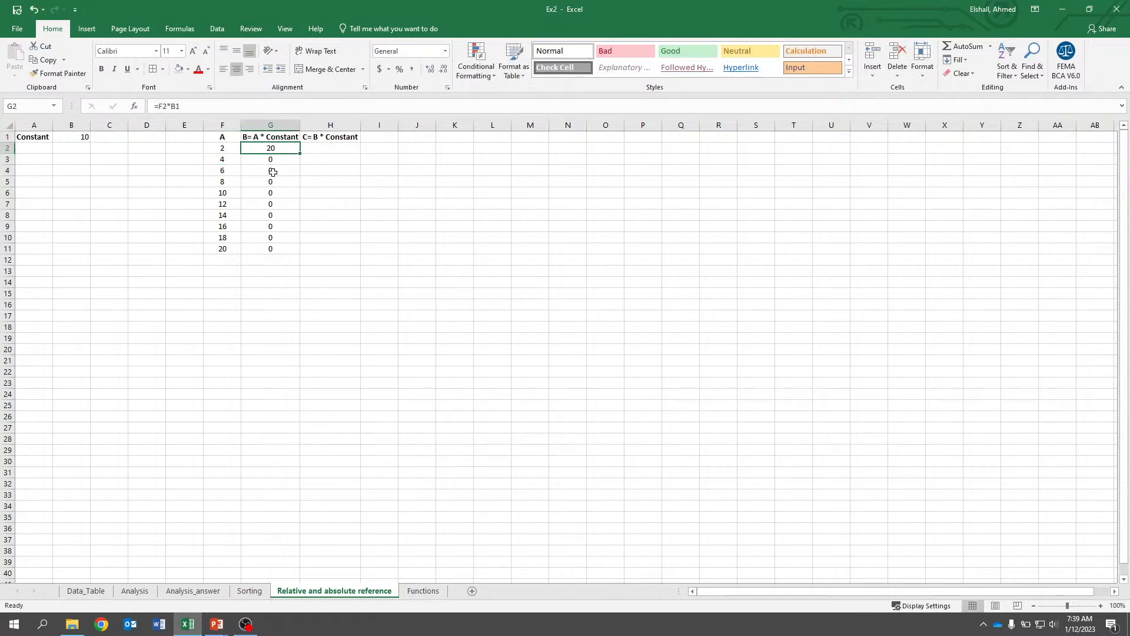
pyautogui.press('Up')
pyautogui.press('Down')
pyautogui.press('Up')
pyautogui.press('Down')
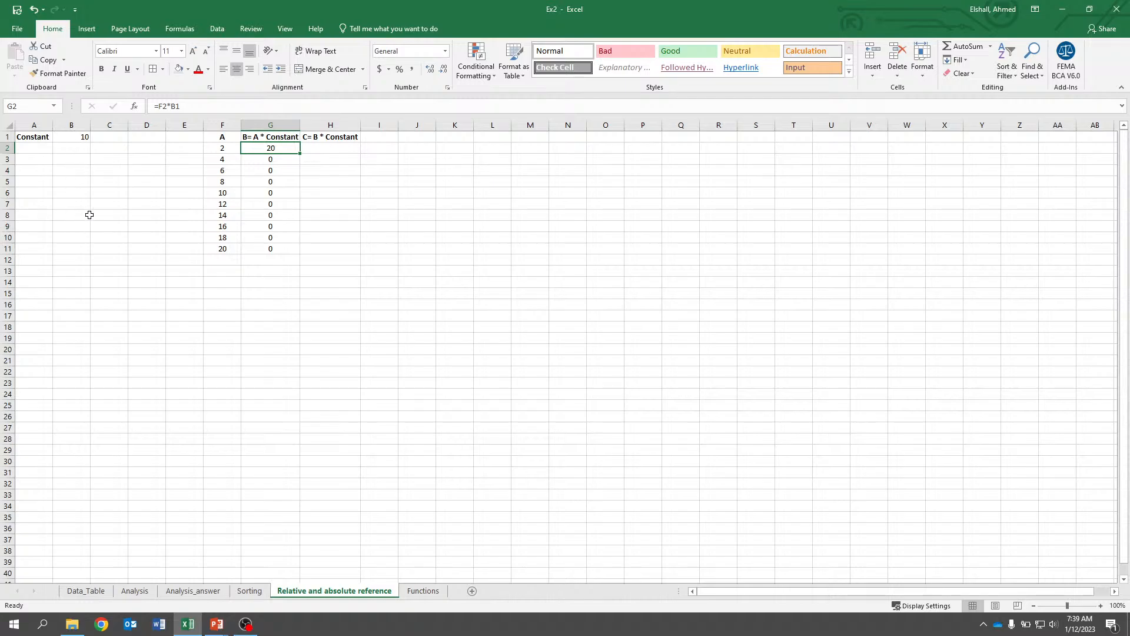
# Change the G2 formula to =F2*B$1 so the constant's row stays fixed.
pyautogui.click(175, 106)
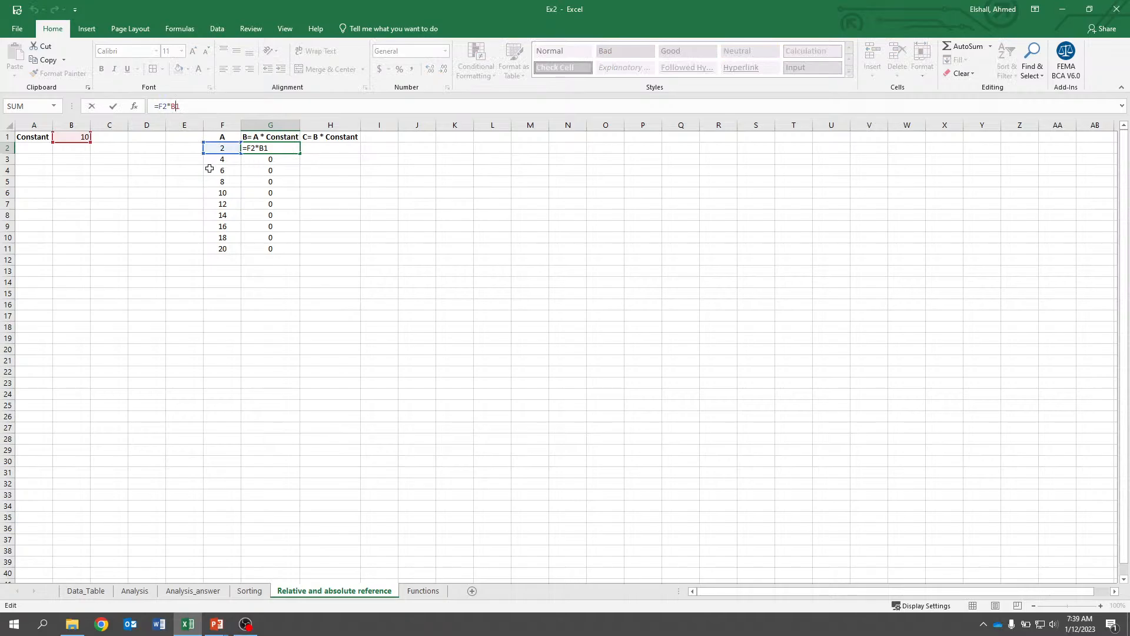
pyautogui.write('$')
pyautogui.press('Return')
pyautogui.press('Up')
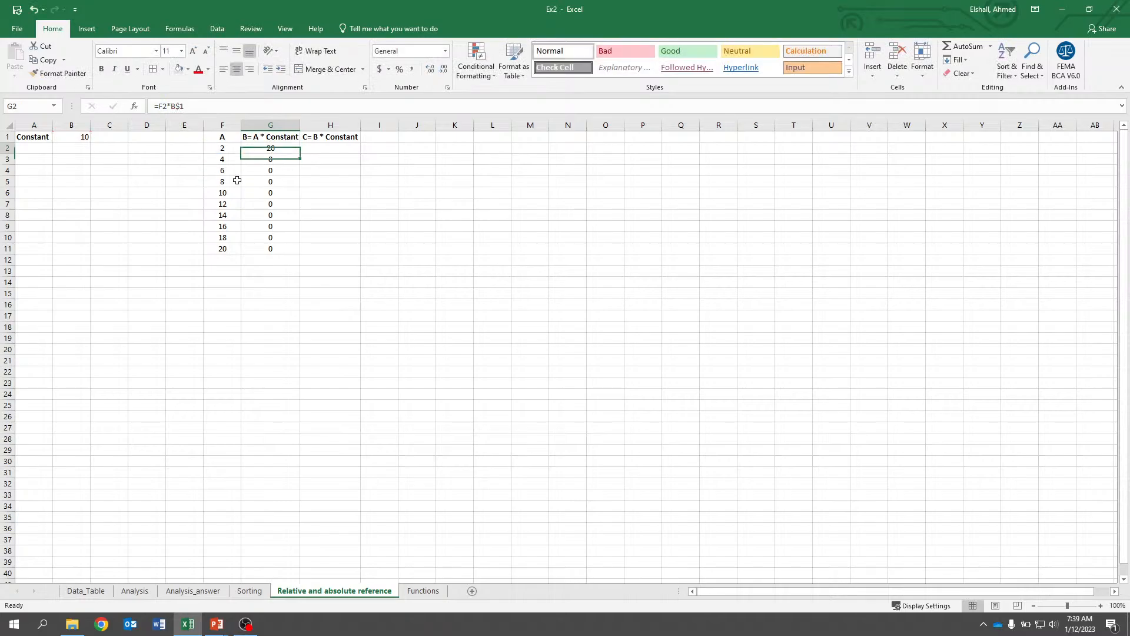
# Fill the G2 formula down through G11 and jump to the last filled cell.
pyautogui.doubleClick(301, 153)
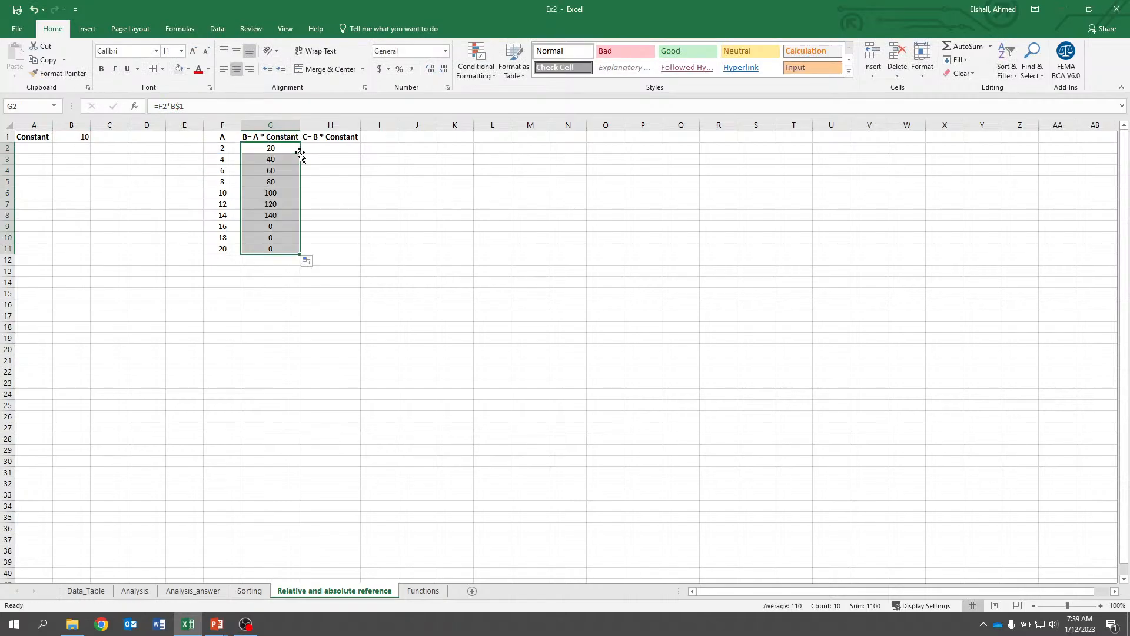
pyautogui.click(281, 165)
pyautogui.hotkey('ctrl', 'Down')
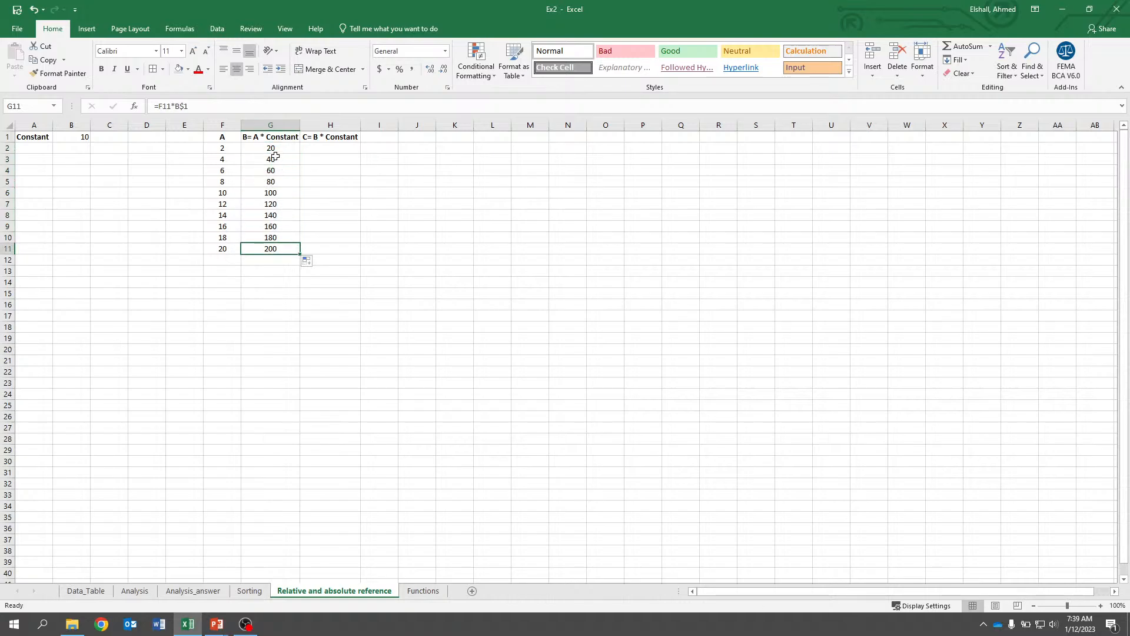
# Inspect the filled formulas in G3 and G4 to see how the constant's reference behaves.
pyautogui.click(276, 158)
pyautogui.doubleClick(275, 158)
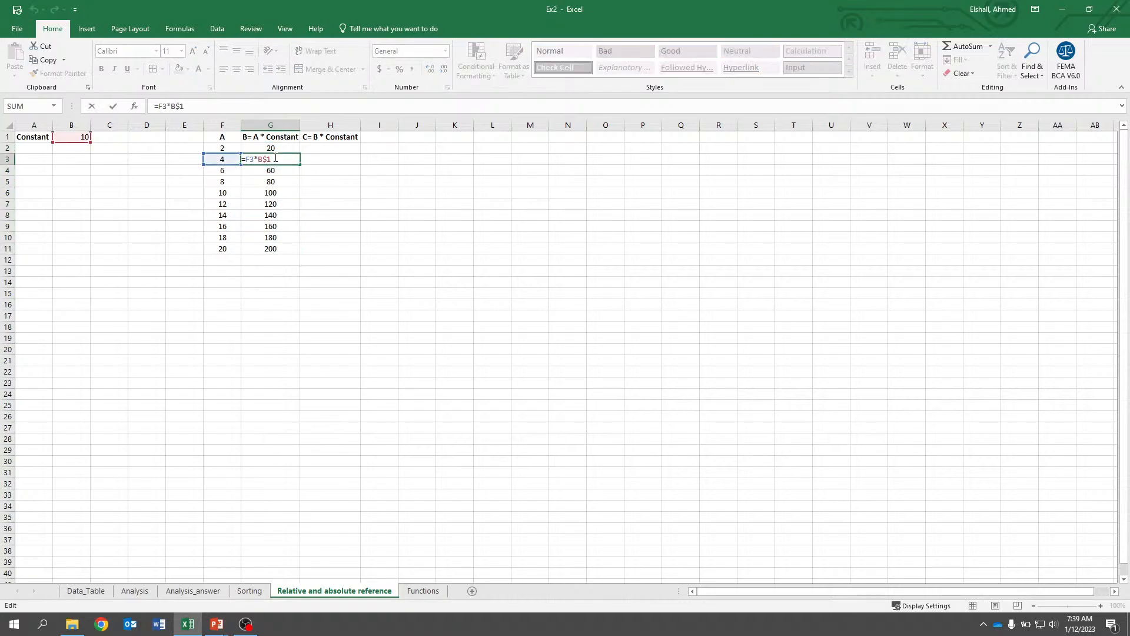
pyautogui.press('Escape')
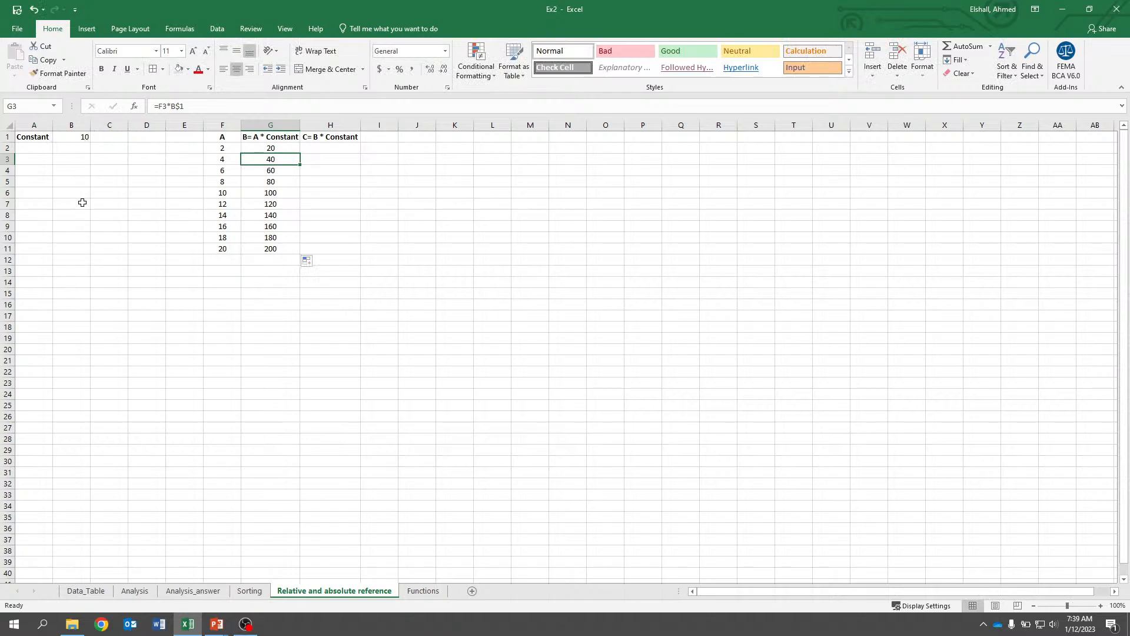
pyautogui.doubleClick(265, 171)
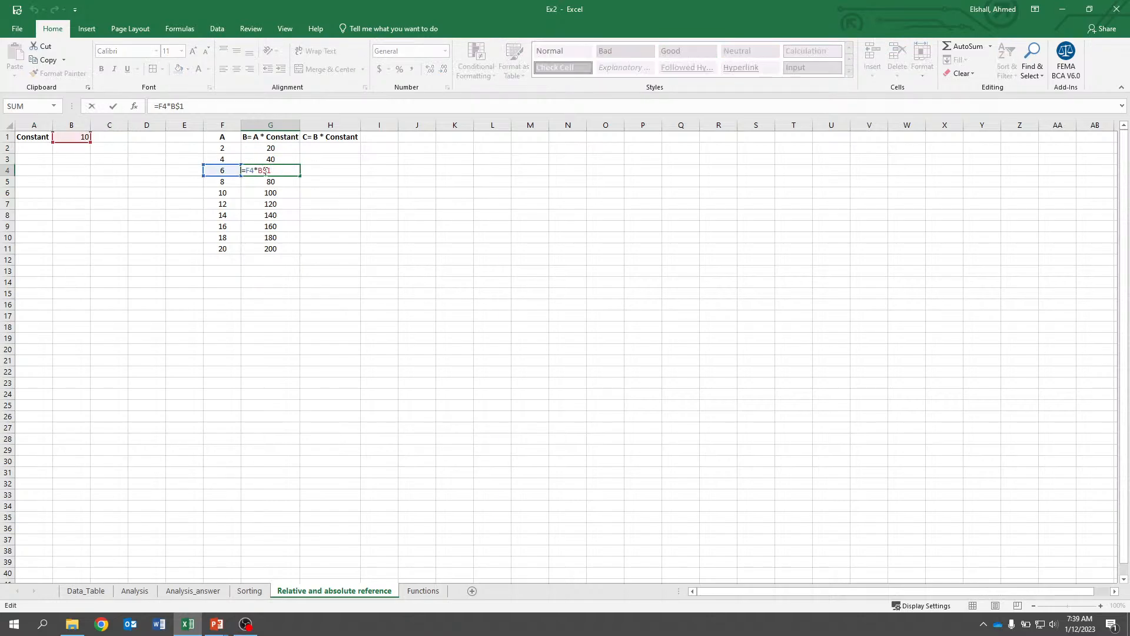
pyautogui.press('Escape')
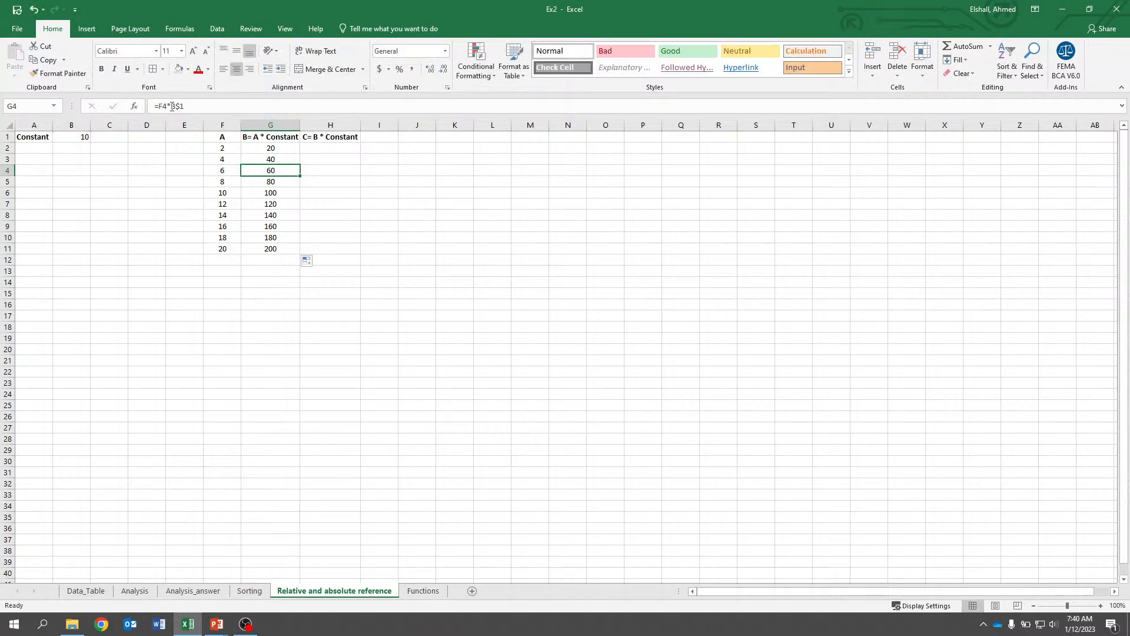
# Copy the G2 formula across into H2 and inspect how its constant reference shifted.
pyautogui.click(386, 160)
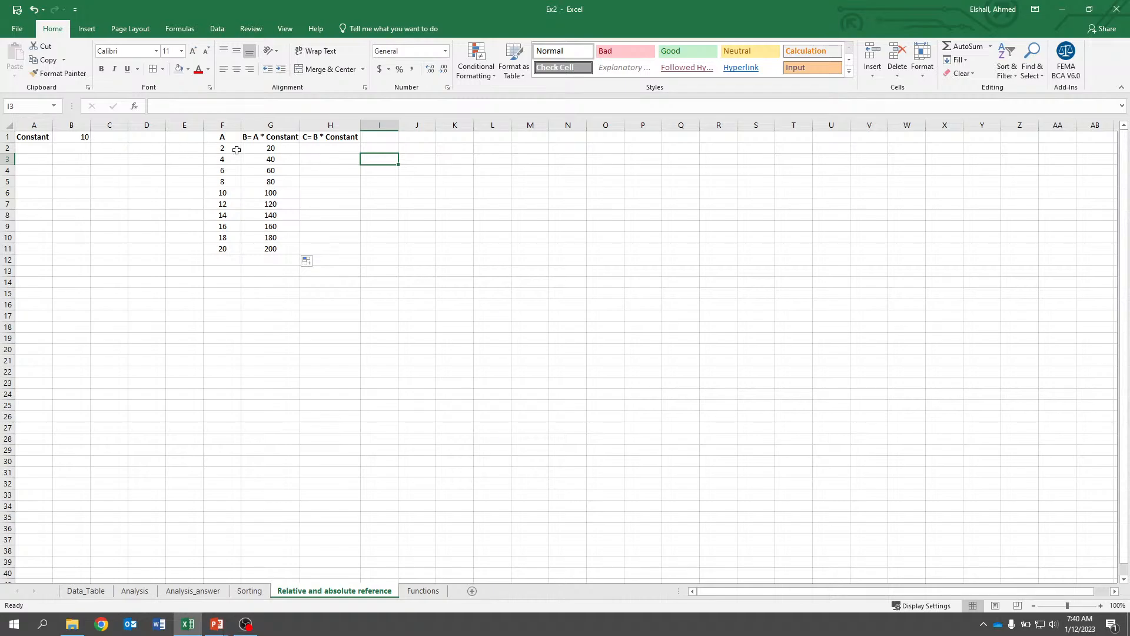
pyautogui.click(261, 149)
pyautogui.moveTo(301, 154); pyautogui.dragTo(356, 153)
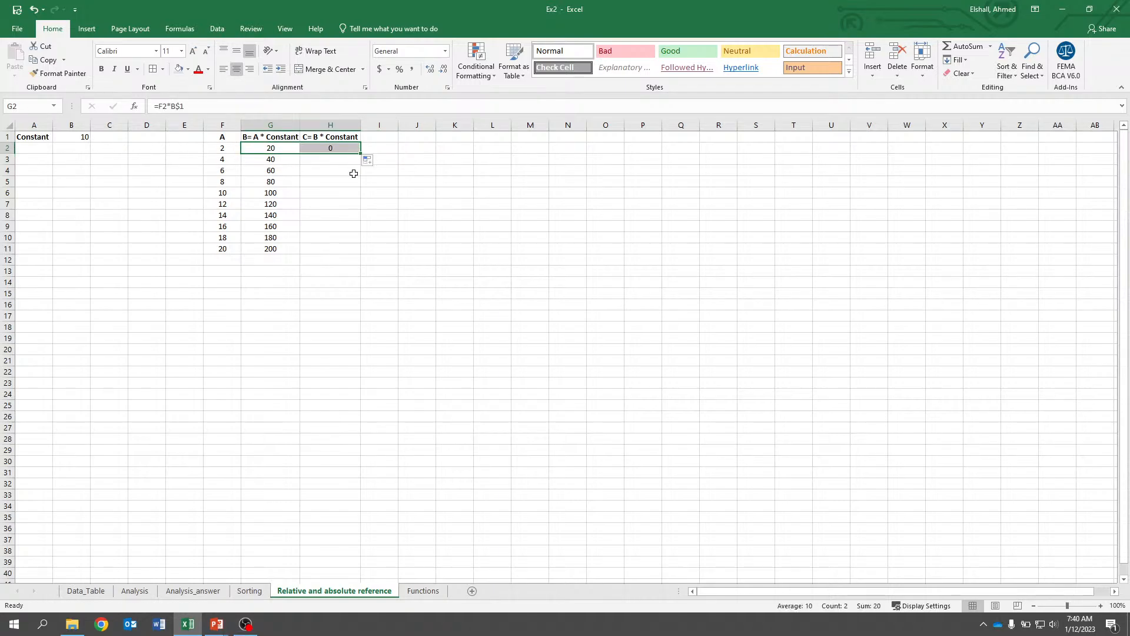
pyautogui.doubleClick(339, 148)
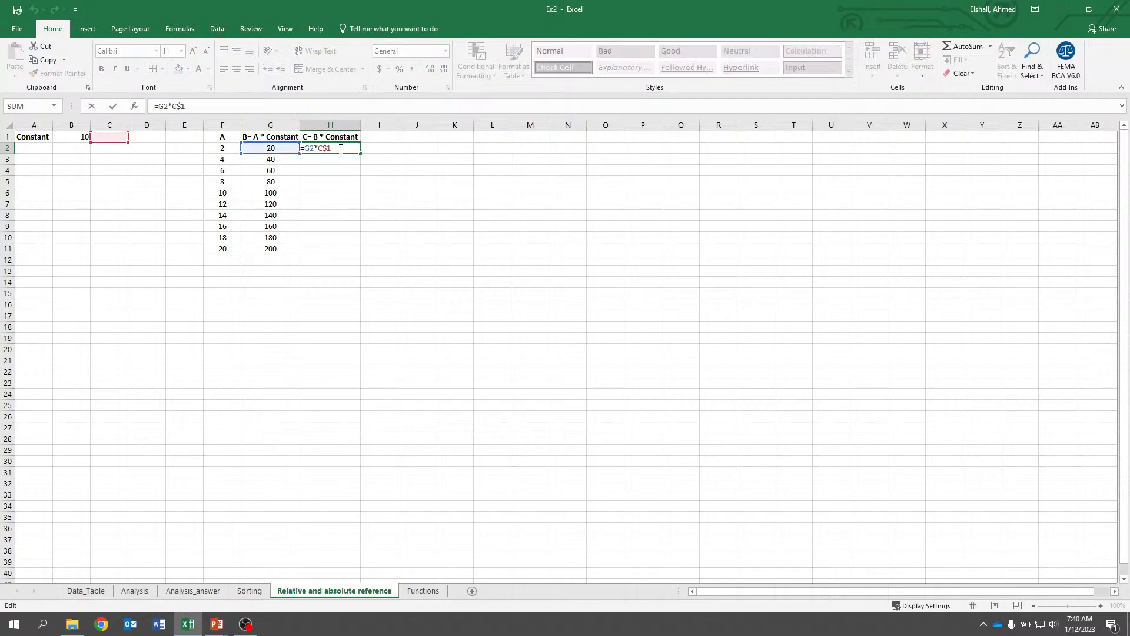
pyautogui.press('Escape')
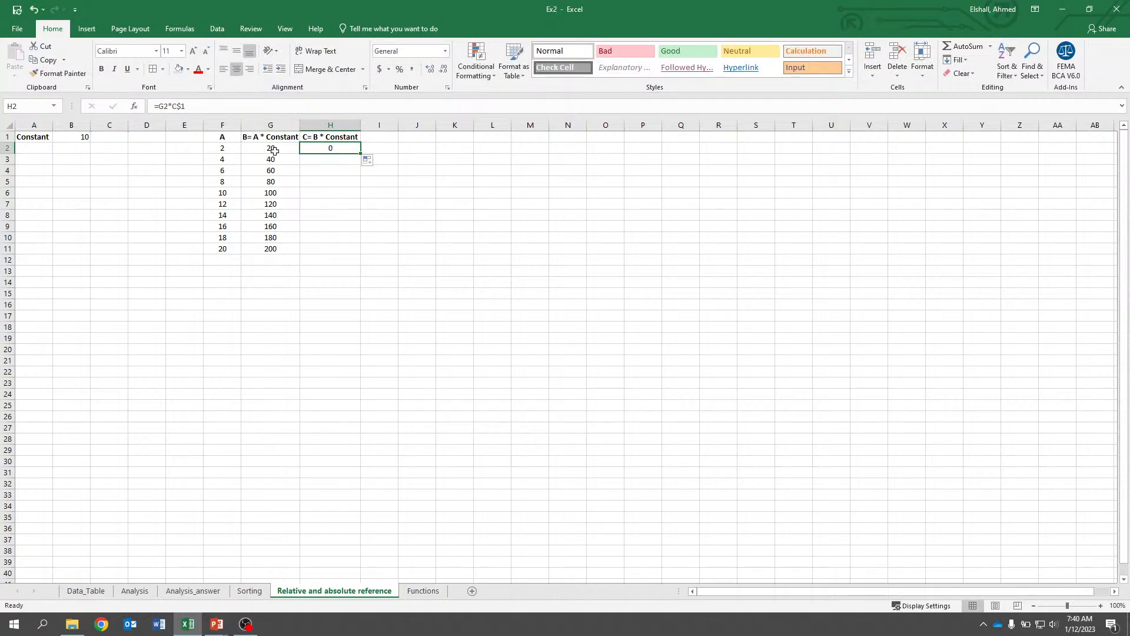
# Change the G2 formula to =F2*$B$1 to make the constant fully absolute.
pyautogui.click(274, 148)
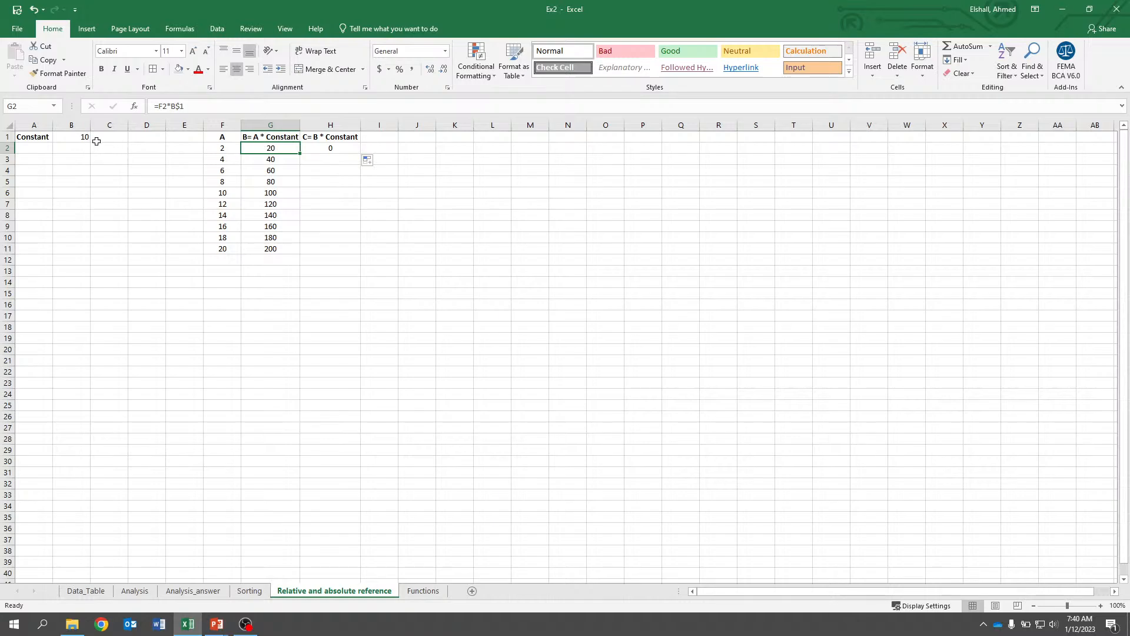
pyautogui.press('Right')
pyautogui.press('Left')
pyautogui.click(173, 109)
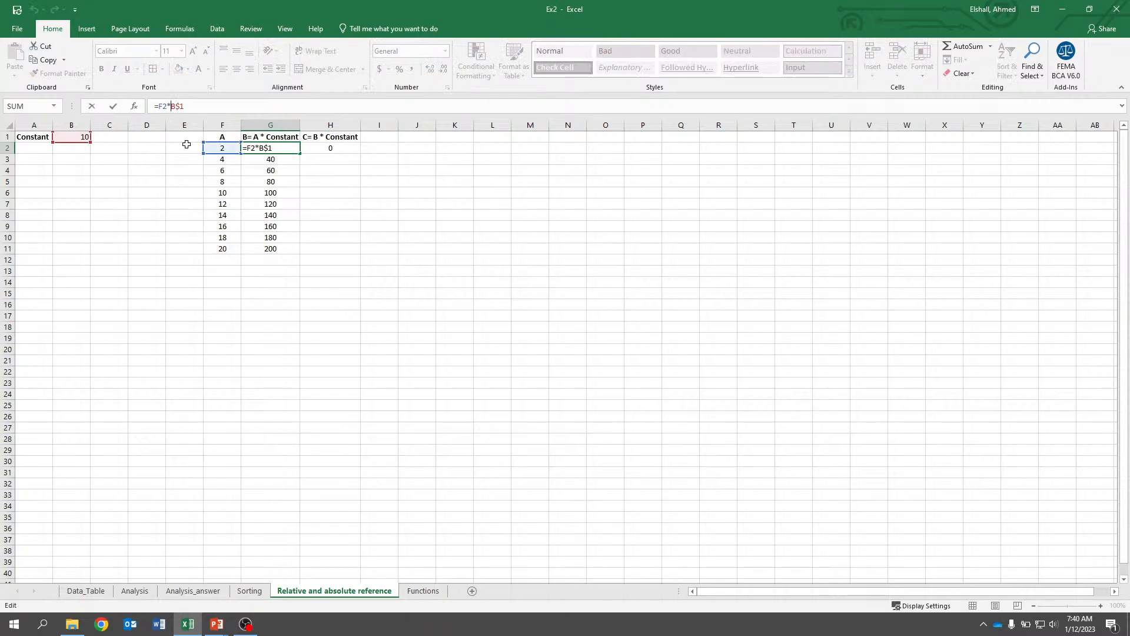
pyautogui.write('$')
pyautogui.press('Return')
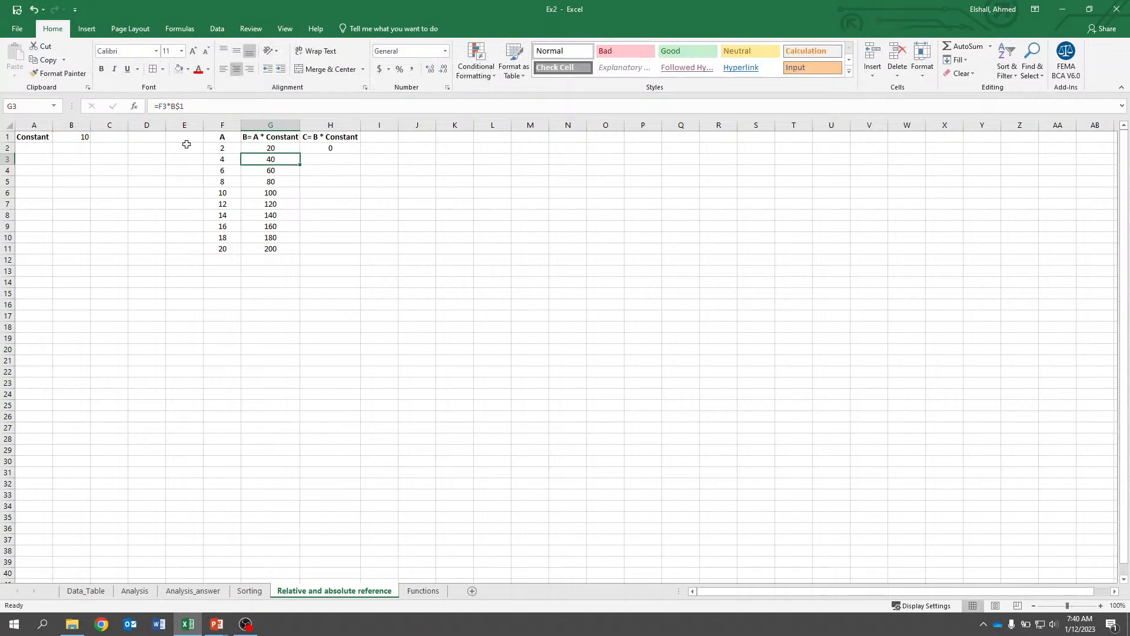
pyautogui.press('Up')
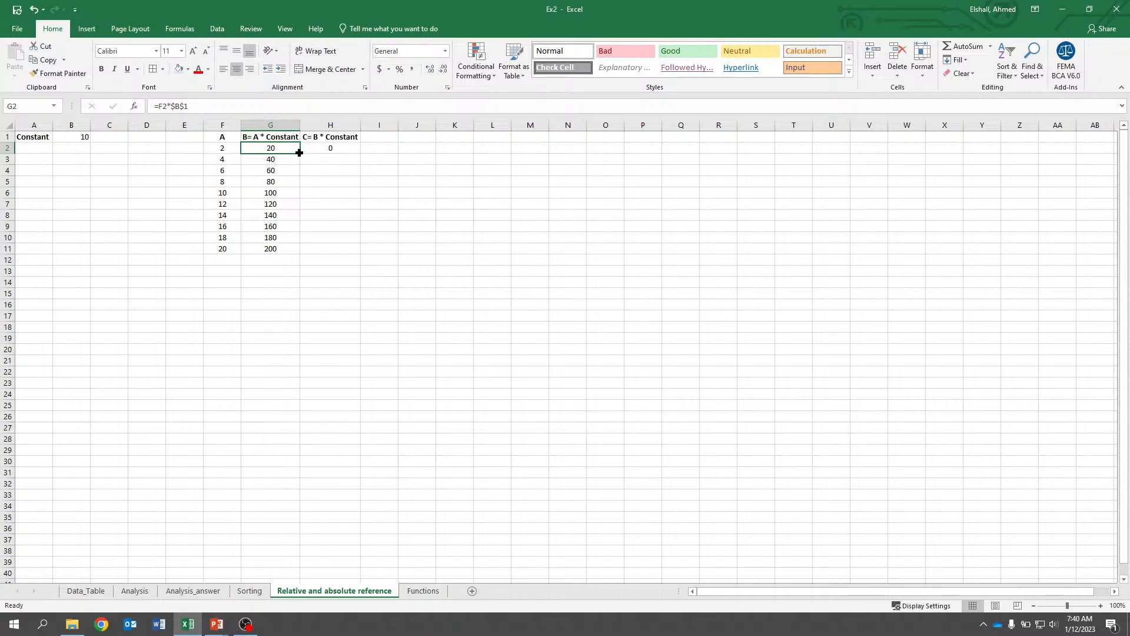
# Copy the G2 formula across into H2 and inspect the resulting formula.
pyautogui.moveTo(299, 152); pyautogui.dragTo(329, 151)
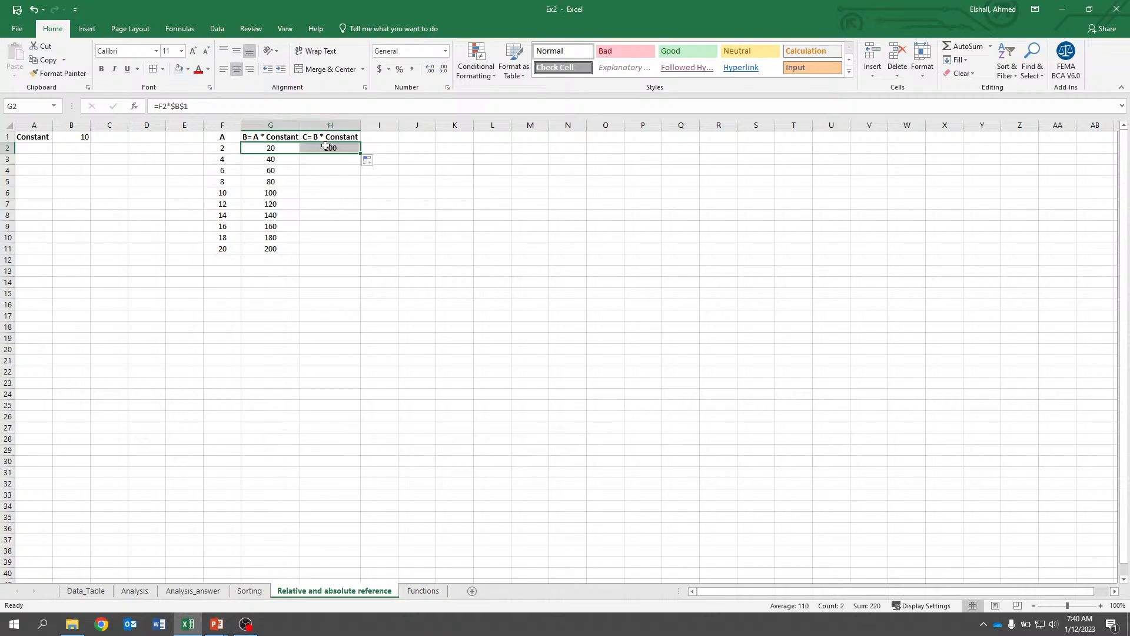
pyautogui.click(325, 147)
pyautogui.doubleClick(327, 148)
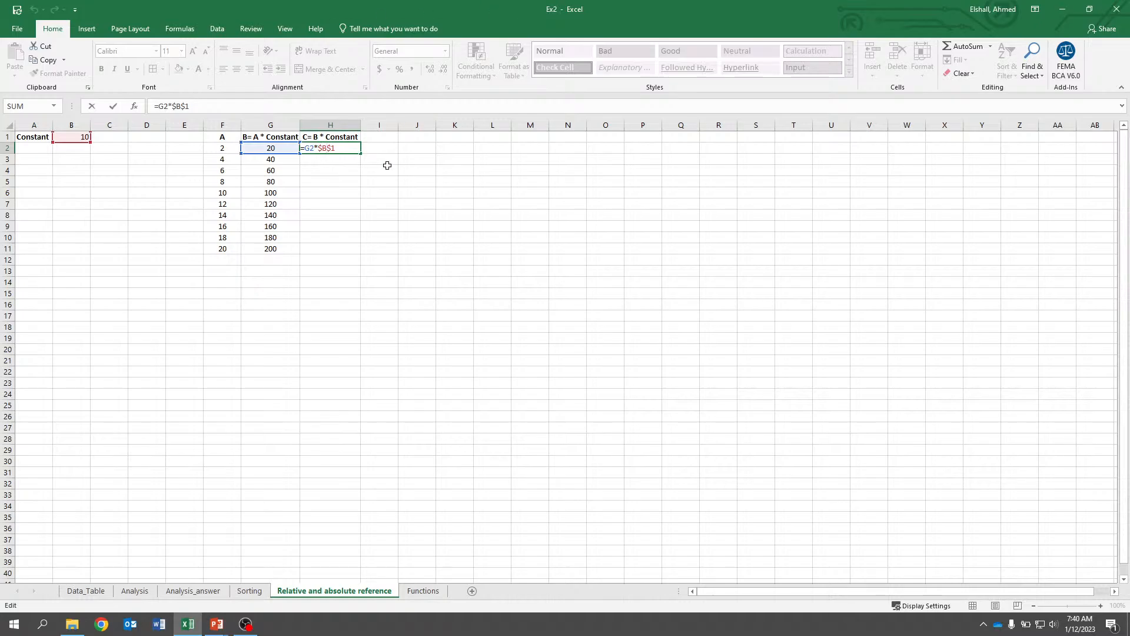
pyautogui.click(376, 203)
pyautogui.click(342, 148)
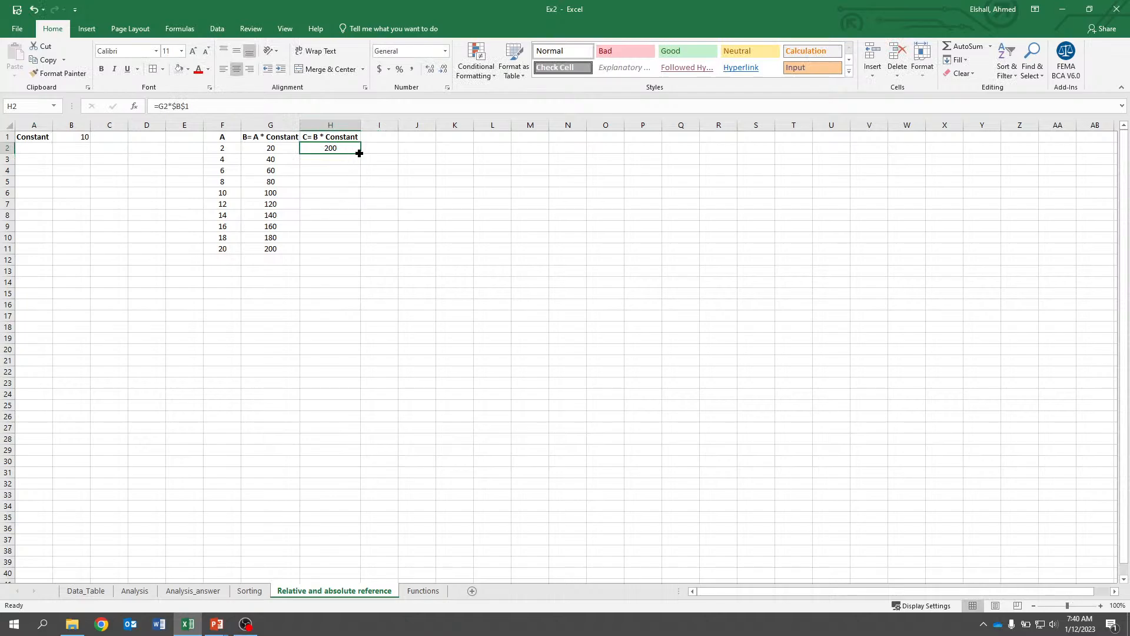
# Copy the H2 formula across into I2 and inspect it.
pyautogui.moveTo(360, 153); pyautogui.dragTo(398, 154)
pyautogui.doubleClick(378, 150)
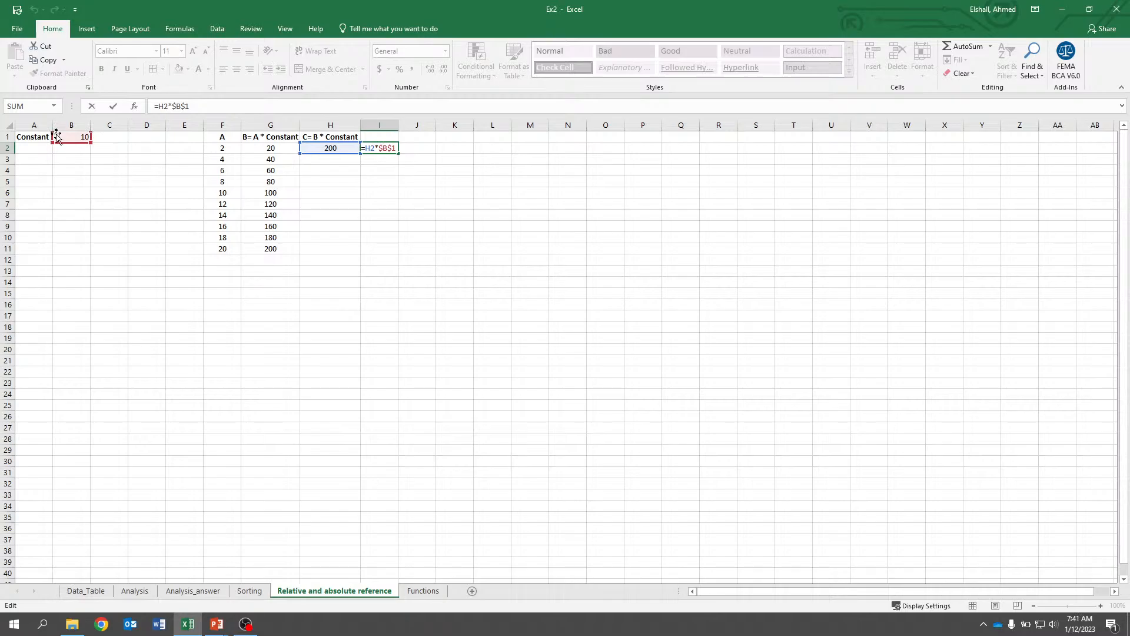
pyautogui.press('Escape')
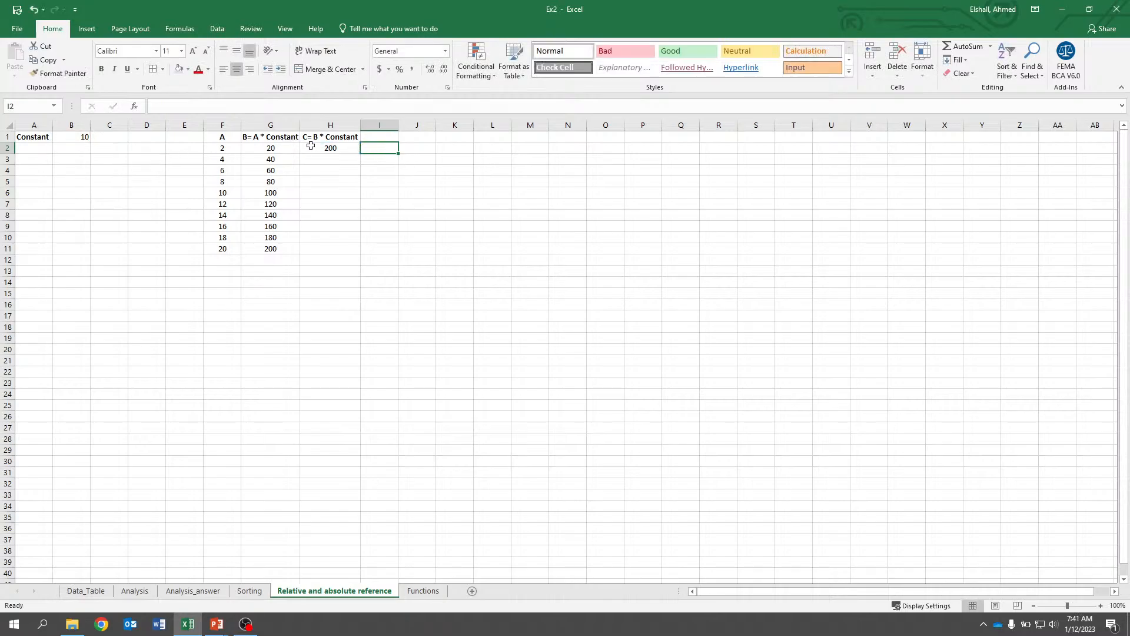
# Fill the H2 formula down through H11 and inspect the formula in H11.
pyautogui.click(333, 148)
pyautogui.moveTo(360, 154); pyautogui.dragTo(360, 254)
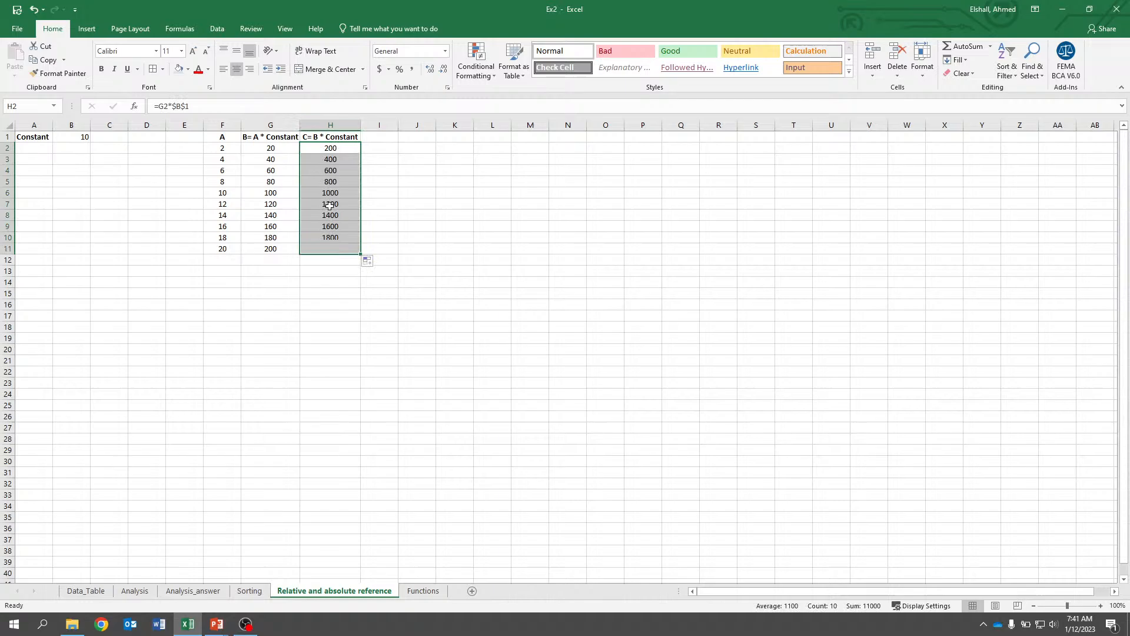
pyautogui.doubleClick(335, 248)
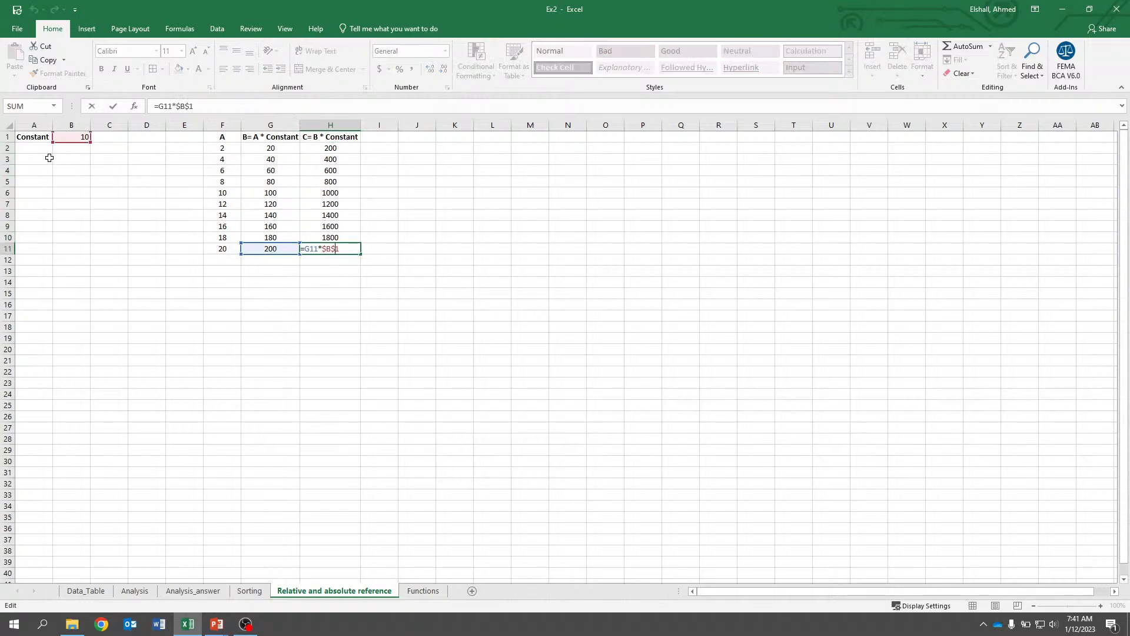
pyautogui.press('Escape')
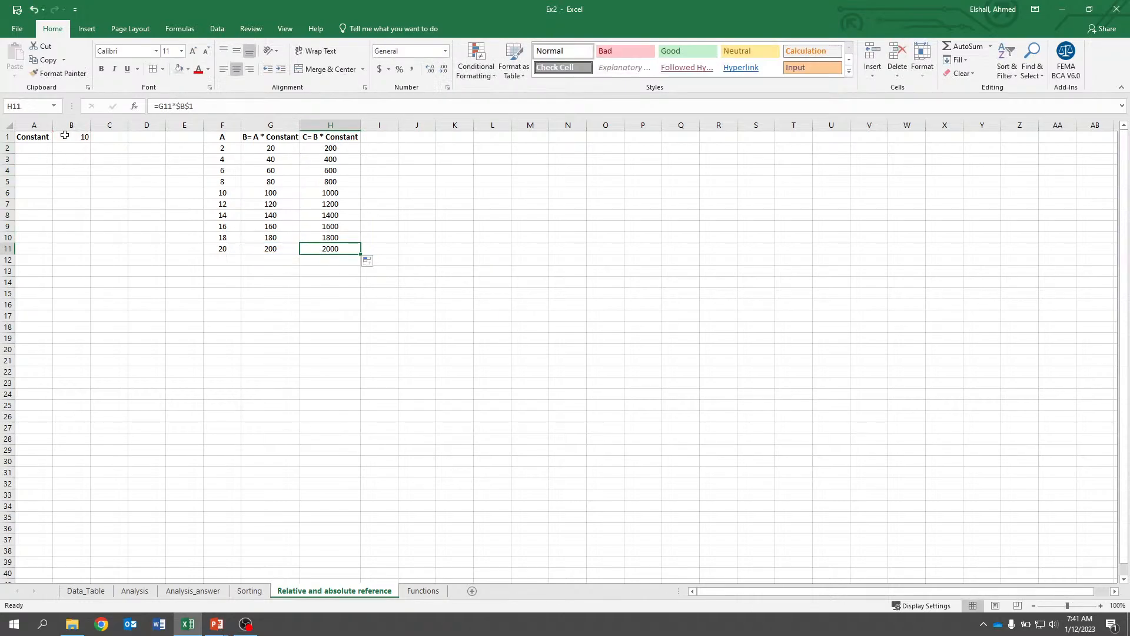
# Compare the Analysis sheet with the COUNTIF formula in C16 of the Analysis_answer sheet.
pyautogui.click(139, 596)
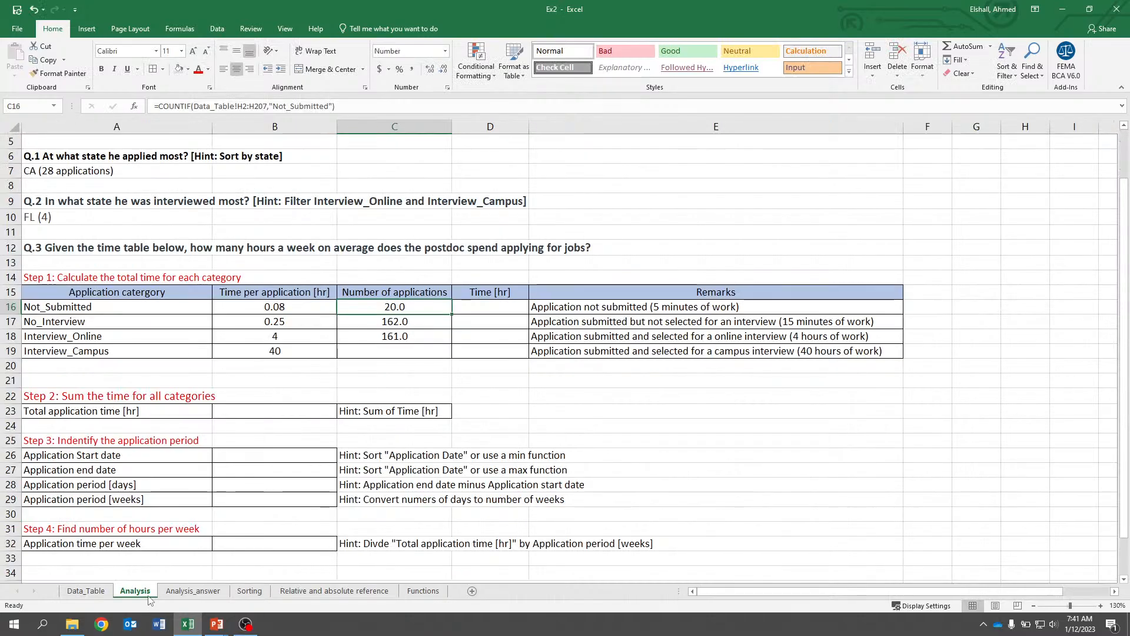
pyautogui.click(193, 595)
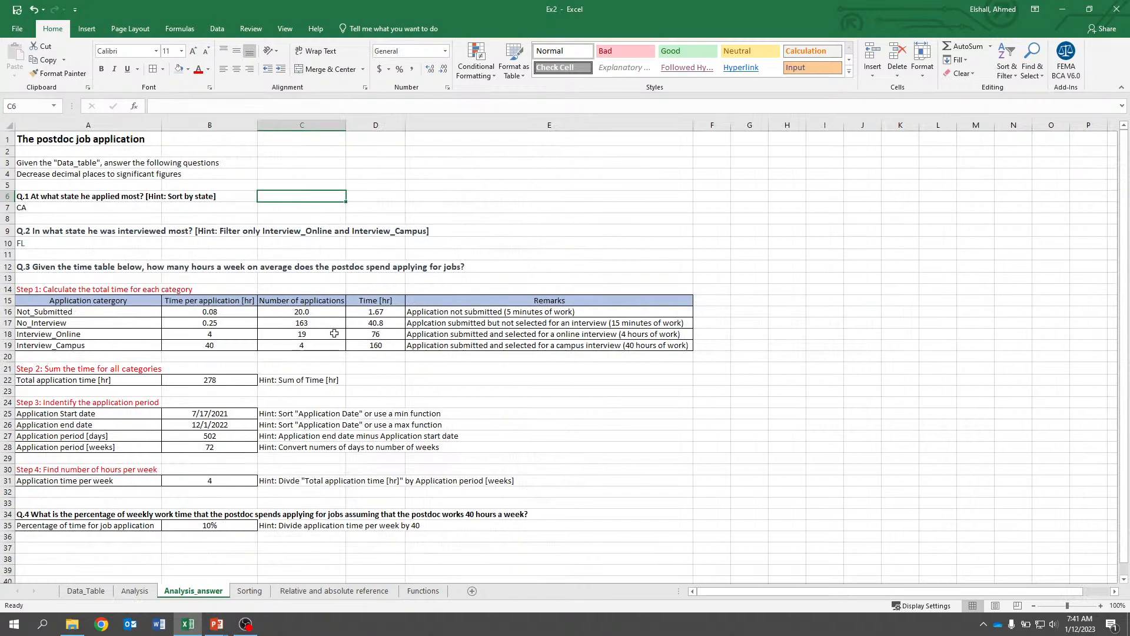
pyautogui.click(299, 313)
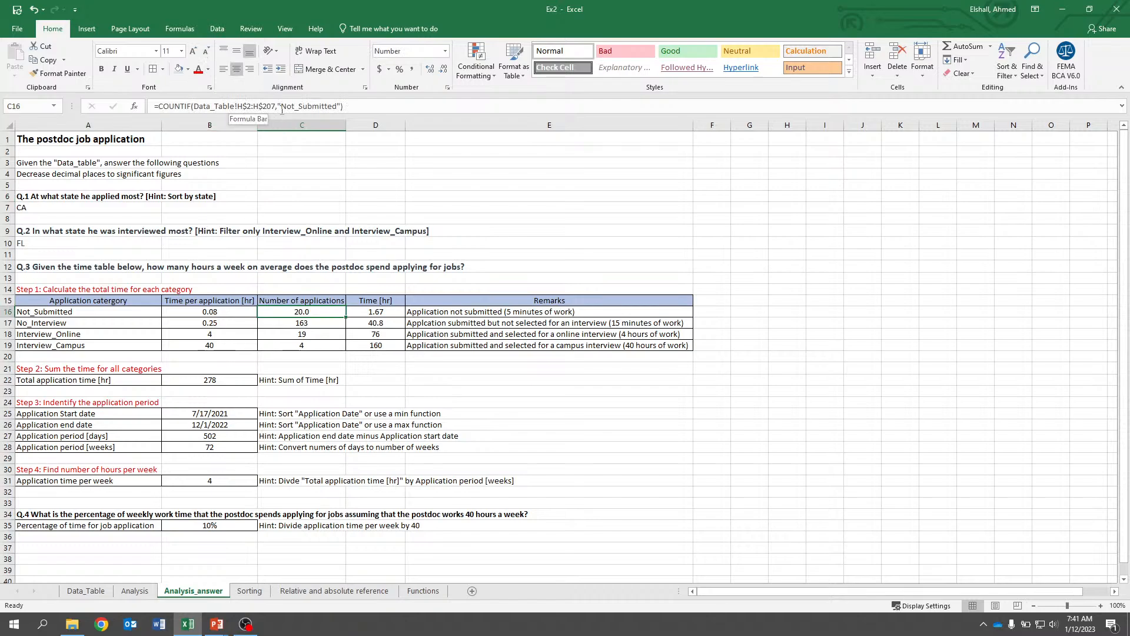
pyautogui.click(135, 590)
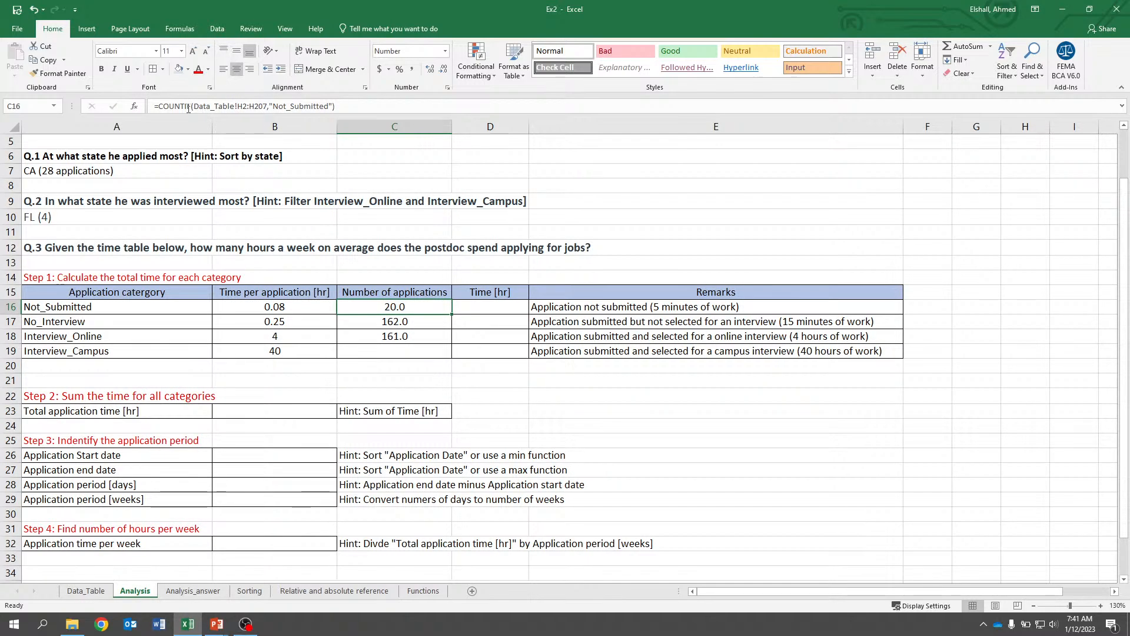
# Edit the C16 COUNTIF range to Data_Table!H$2:H$207 so its rows stay fixed.
pyautogui.click(244, 108)
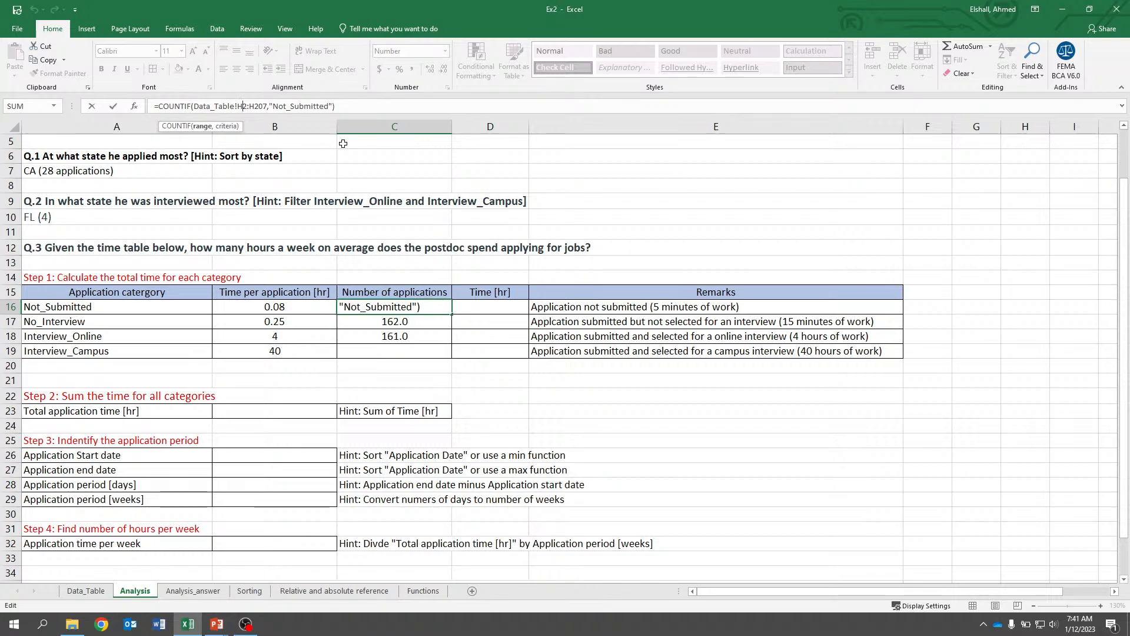
pyautogui.write('$2:H')
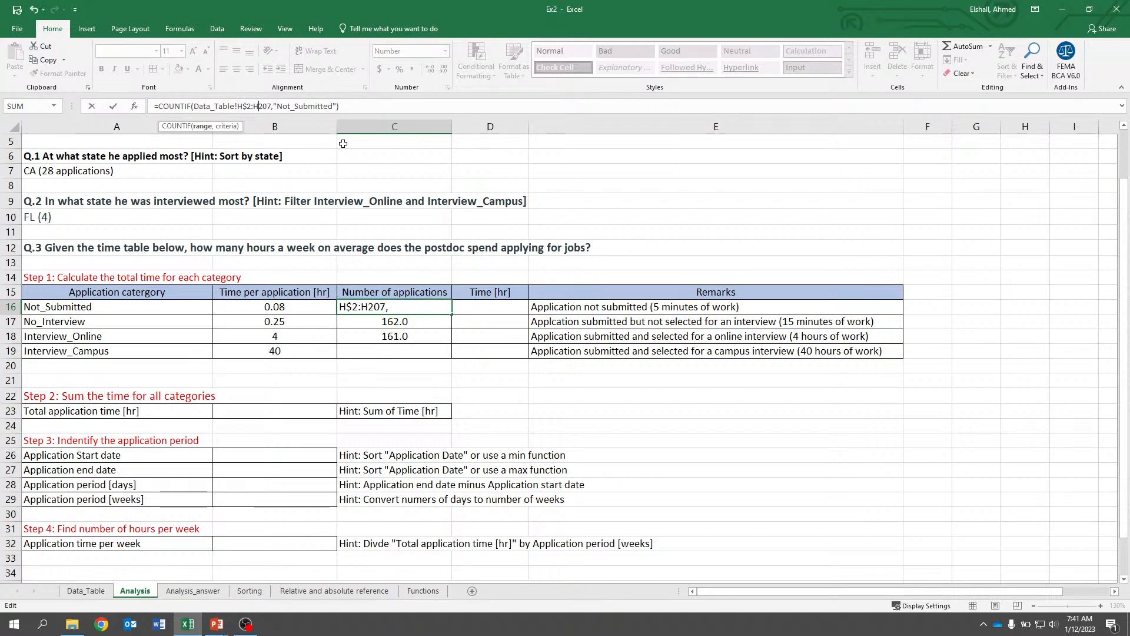
pyautogui.write('$')
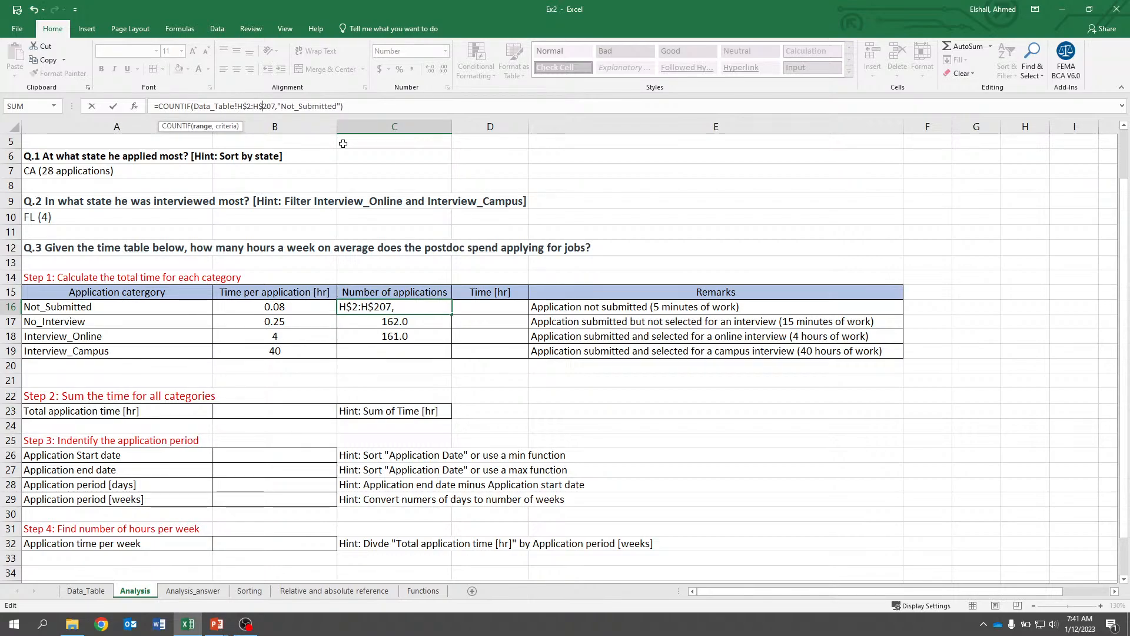
pyautogui.hotkey('ctrl', 'Return')
# Copy the C16 COUNTIF formula into C17 and check its range.
pyautogui.hotkey('ctrl', 'c')
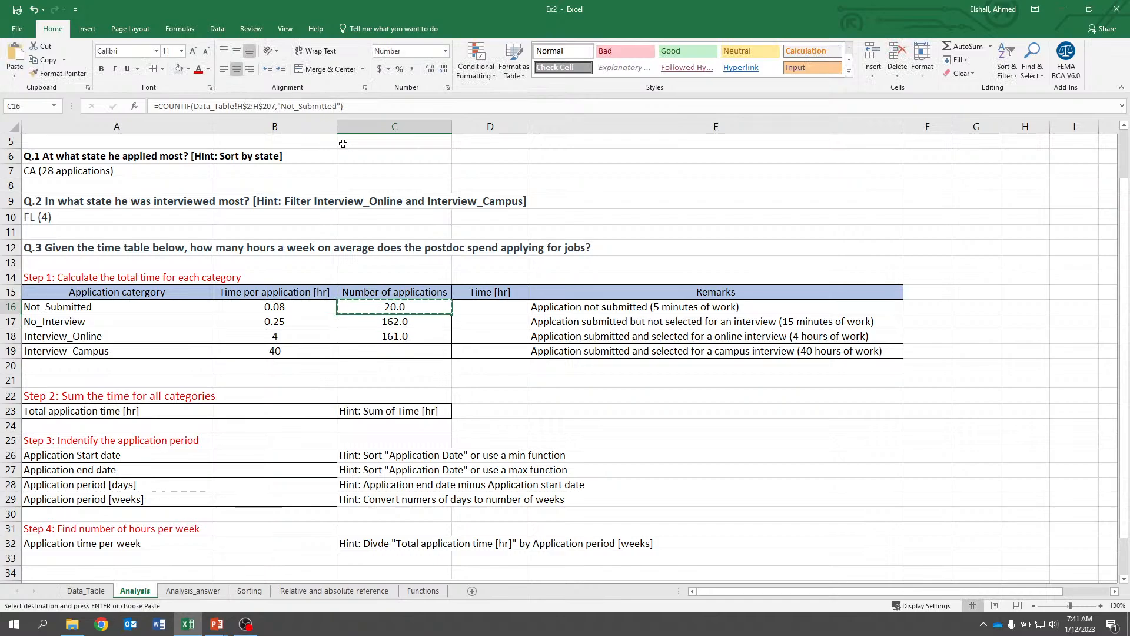
pyautogui.press('Down')
pyautogui.hotkey('ctrl', 'v')
pyautogui.press('ctrl')
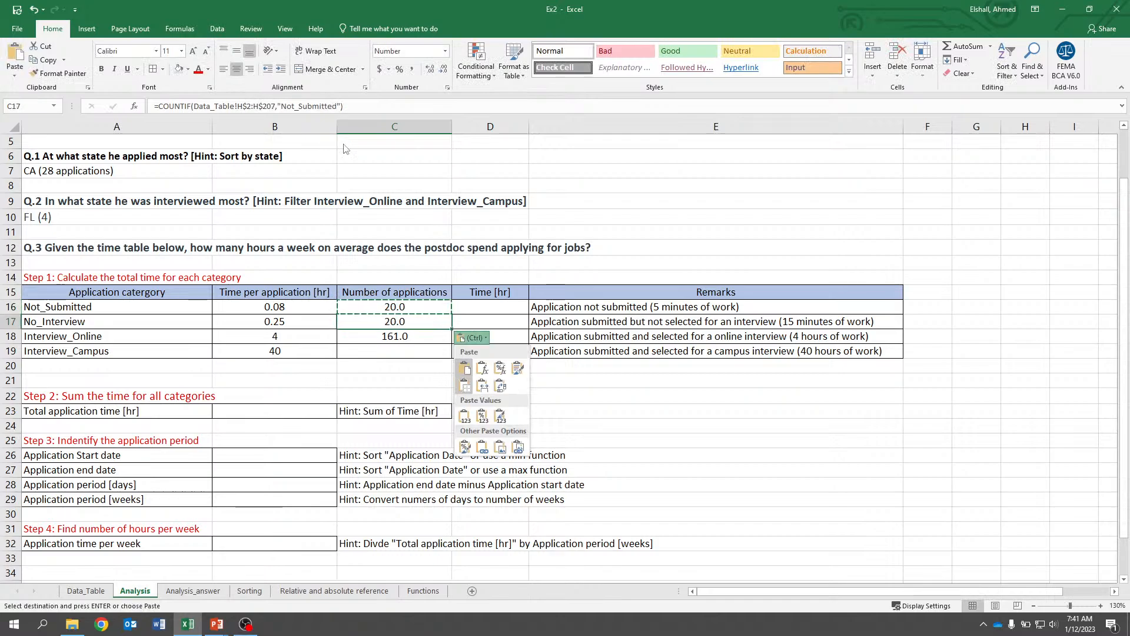
pyautogui.press('Escape')
pyautogui.press('Down')
pyautogui.press('Escape')
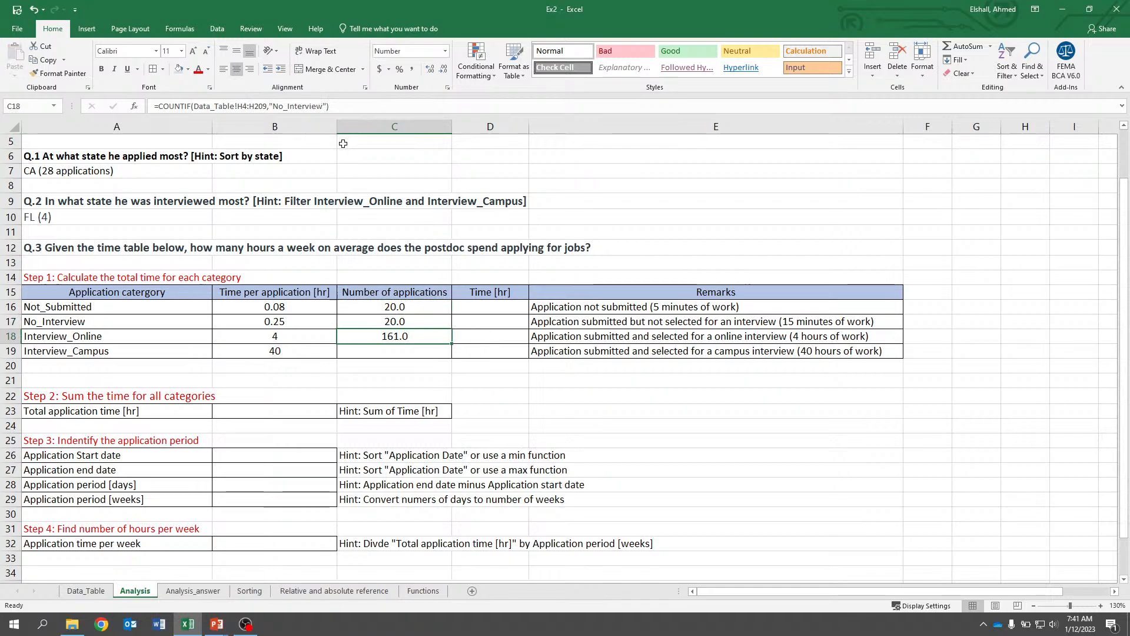
pyautogui.click(389, 321)
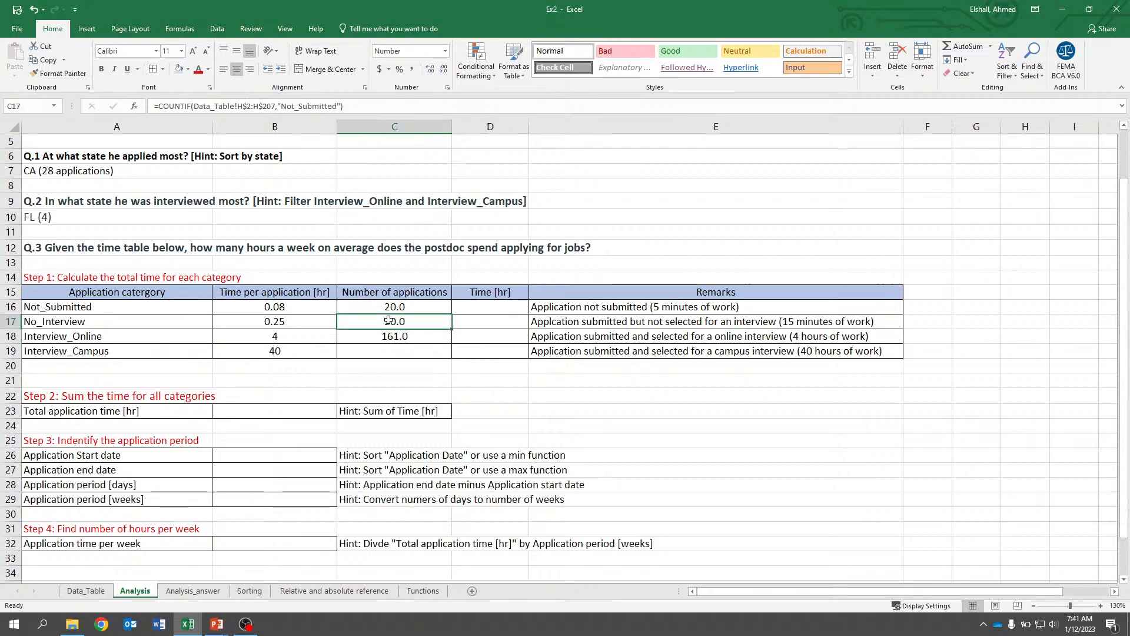
# Copy the C17 COUNTIF formula into C18 and C19.
pyautogui.hotkey('ctrl', 'c')
pyautogui.press('Down')
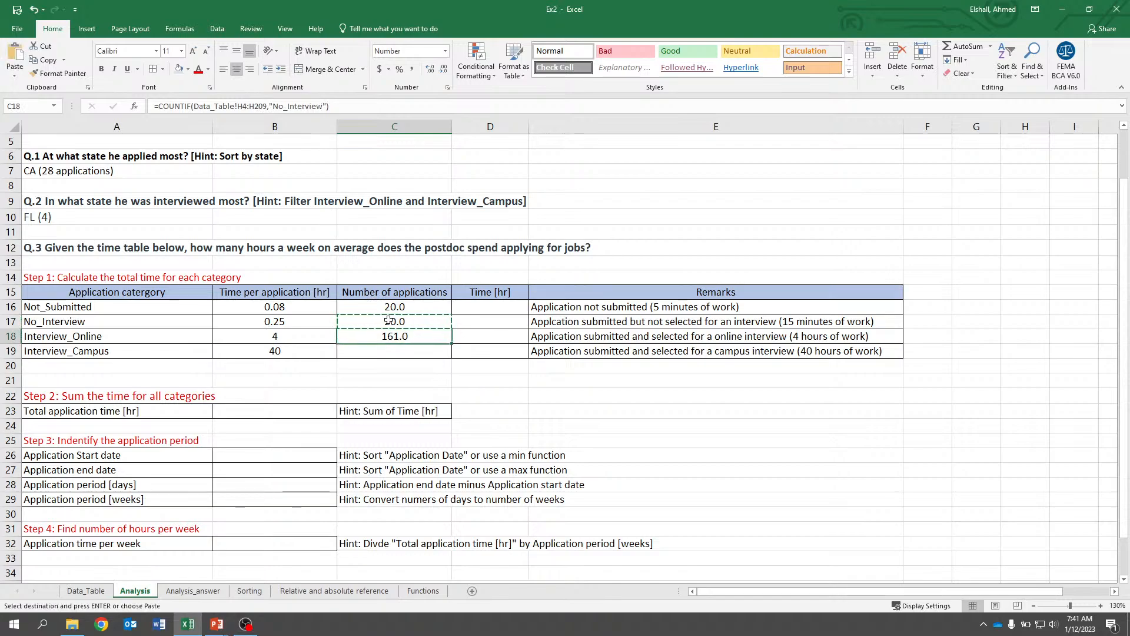
pyautogui.hotkey('ctrl', 'v')
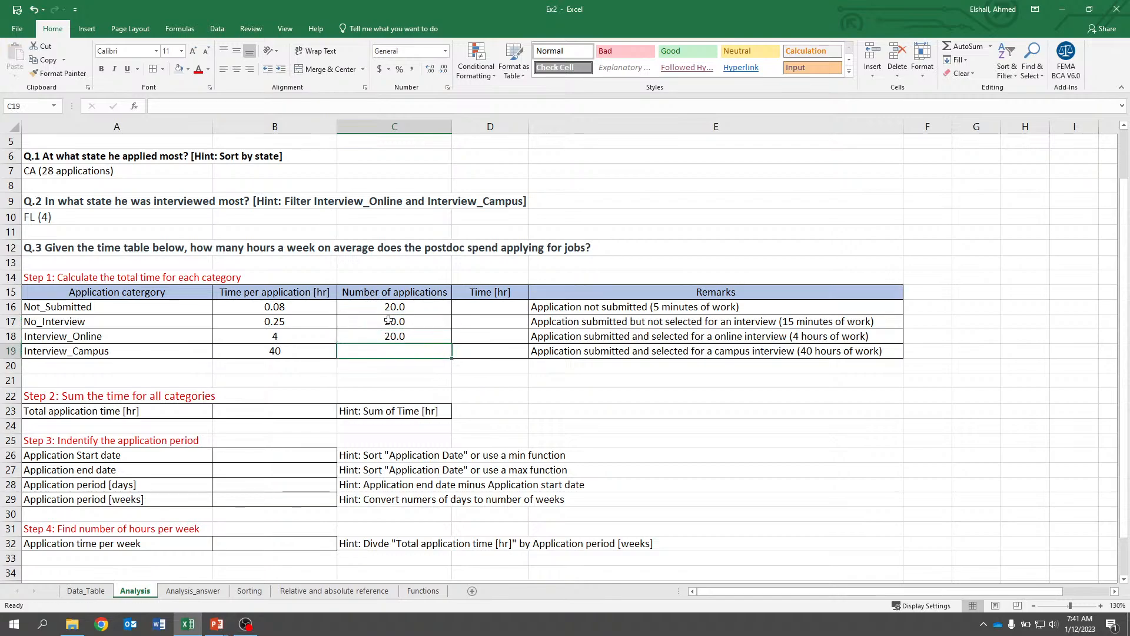
pyautogui.press('Escape')
pyautogui.hotkey('ctrl', 'c')
pyautogui.press('Down')
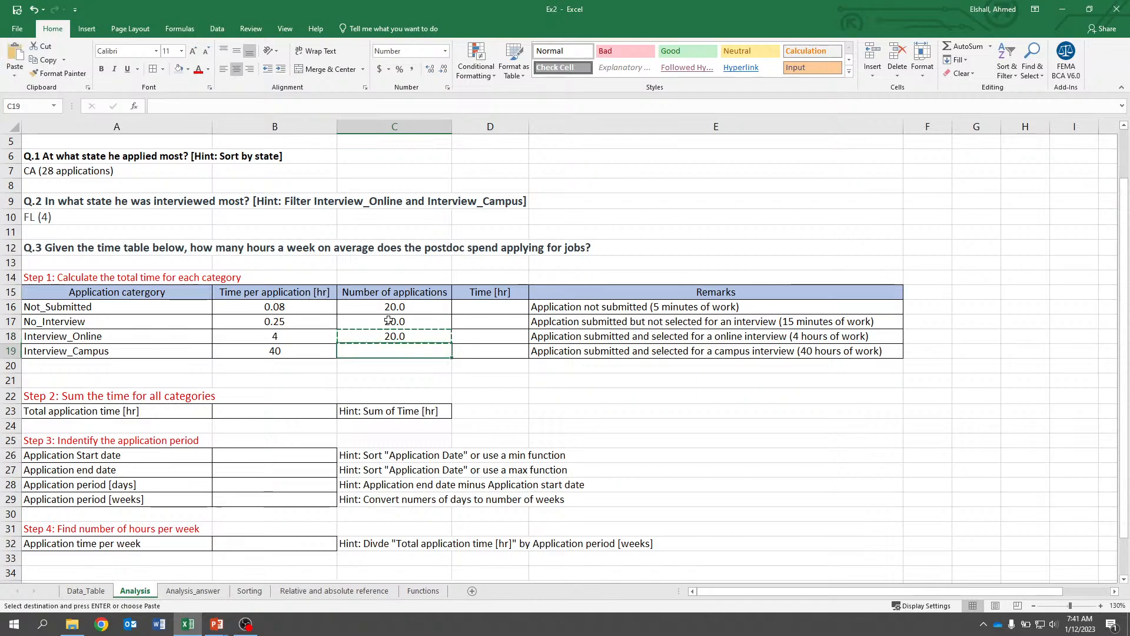
pyautogui.hotkey('ctrl', 'v')
pyautogui.press('Escape')
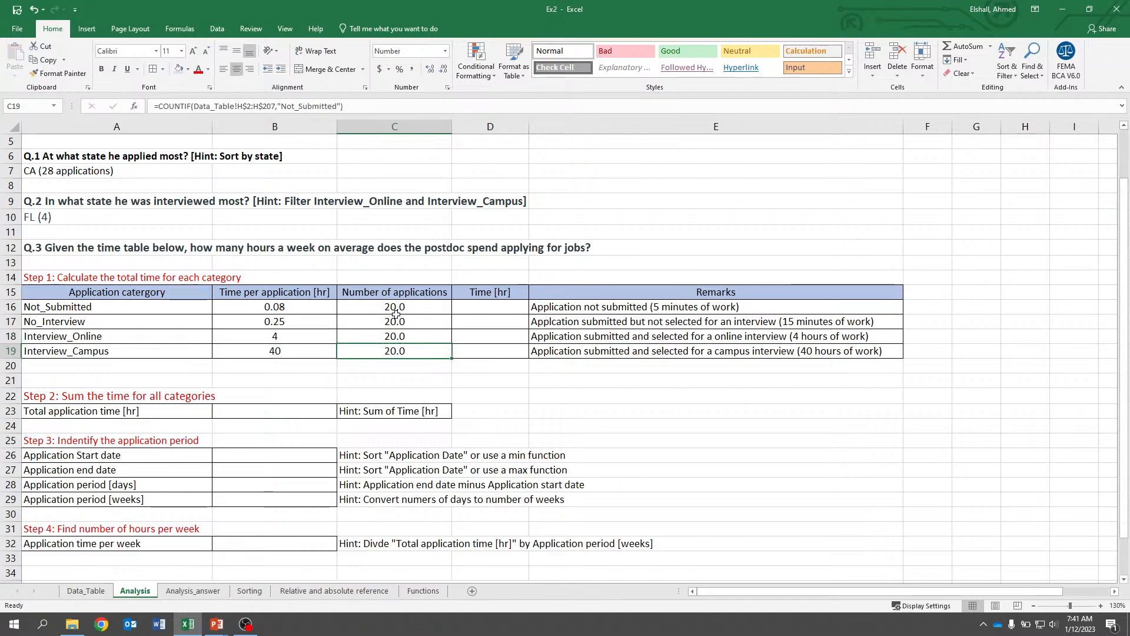
# Change the COUNTIF criterion in C17 to "No_Interview".
pyautogui.moveTo(392, 308); pyautogui.dragTo(381, 351)
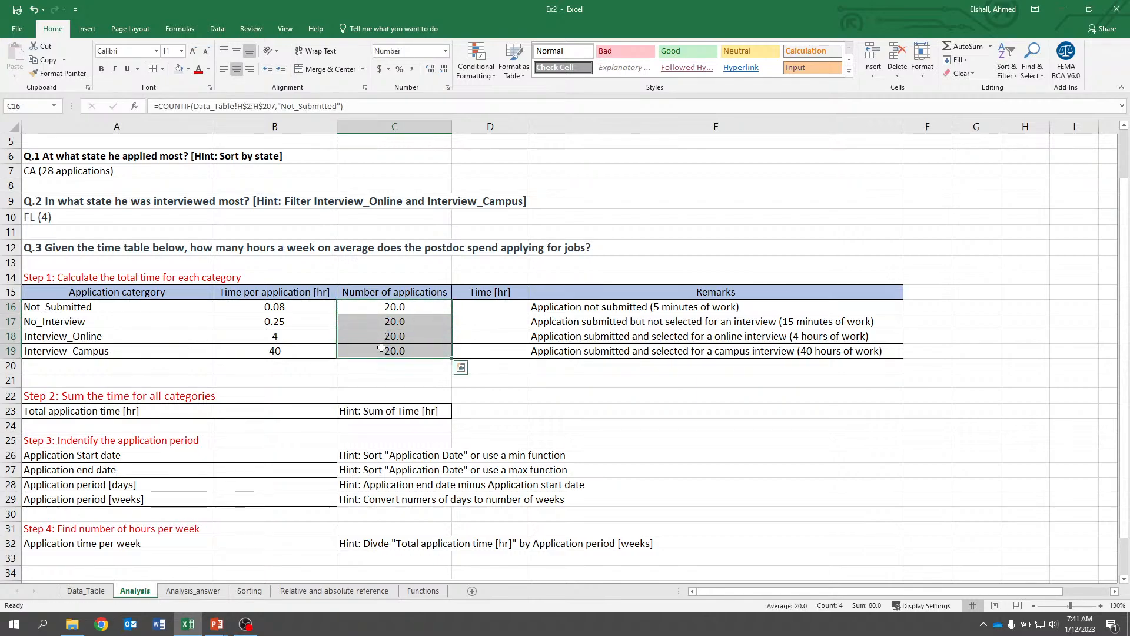
pyautogui.click(382, 351)
pyautogui.click(383, 321)
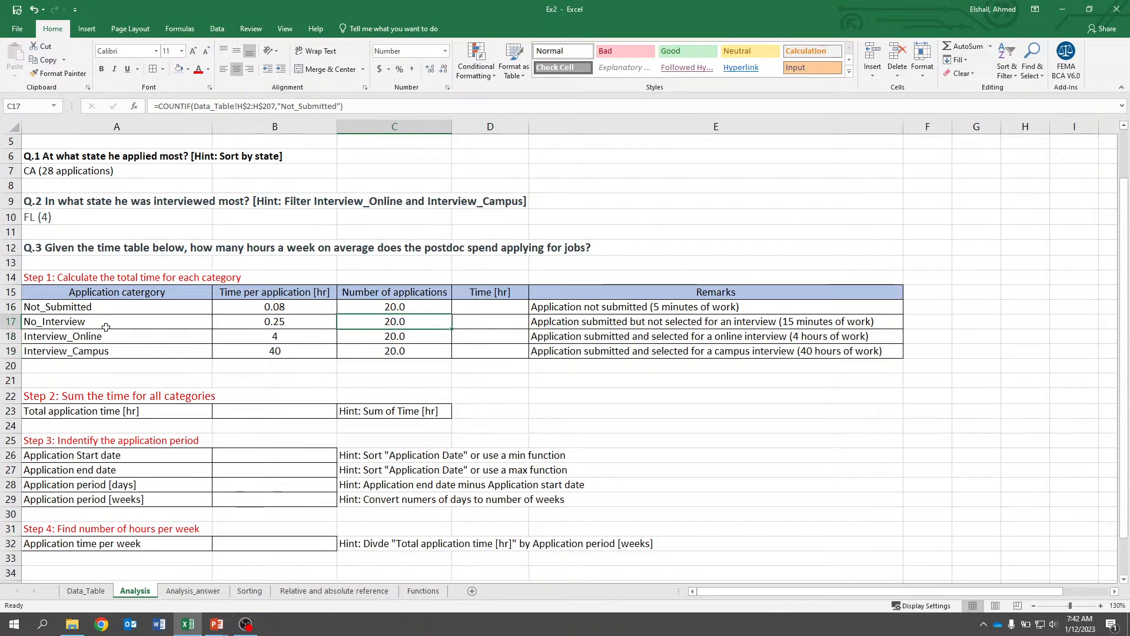
pyautogui.click(348, 110)
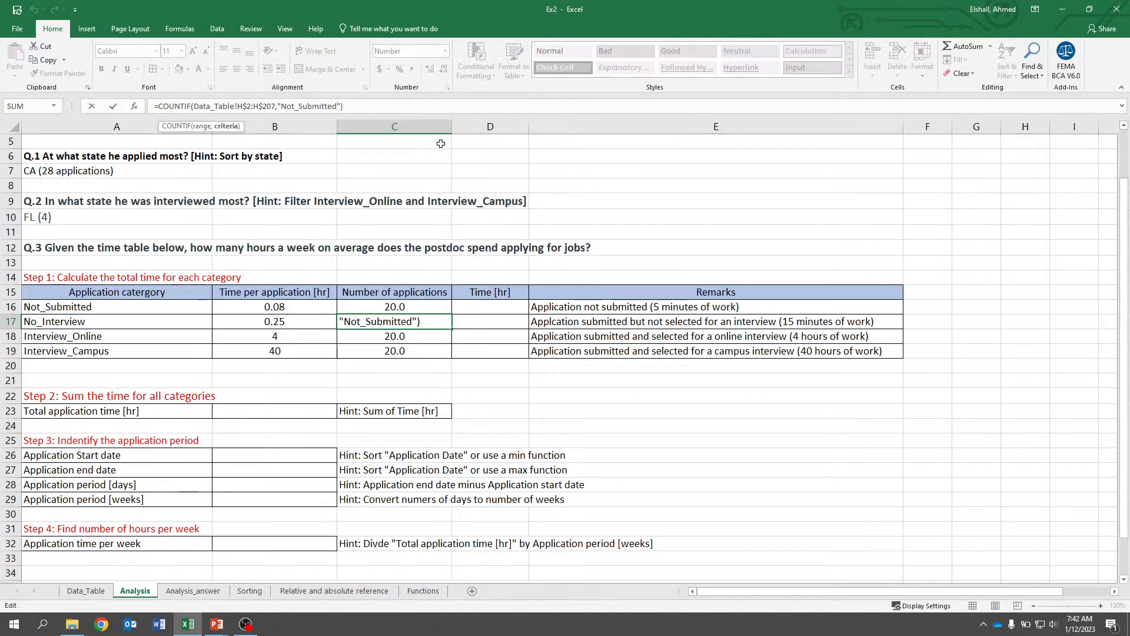
pyautogui.press('BackSpace')
pyautogui.press('BackSpace')
pyautogui.press('BackSpace')
pyautogui.press('BackSpace')
pyautogui.press('BackSpace')
pyautogui.press('BackSpace')
pyautogui.press('BackSpace')
pyautogui.press('BackSpace')
pyautogui.press('BackSpace')
pyautogui.press('BackSpace')
pyautogui.press('BackSpace')
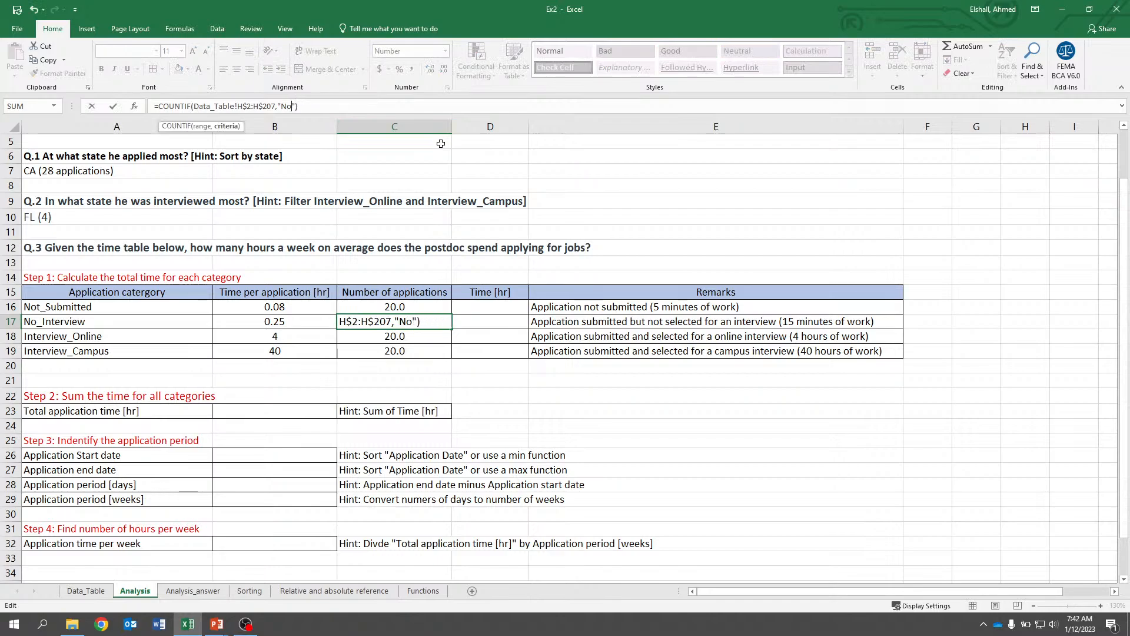
pyautogui.write('_Inter')
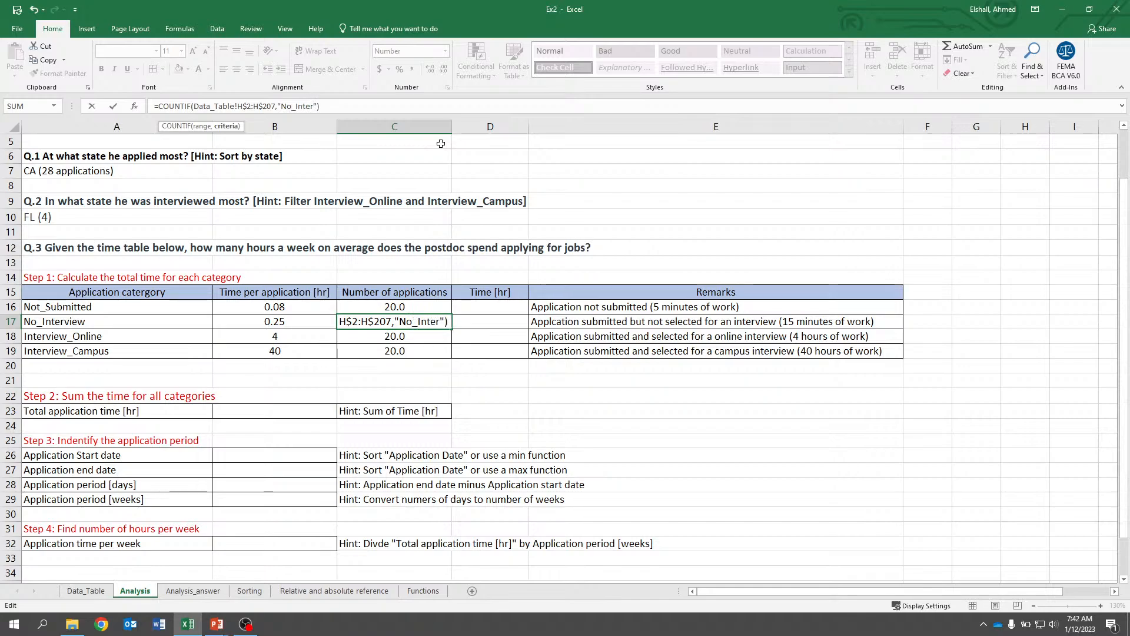
pyautogui.write('view')
pyautogui.press('Return')
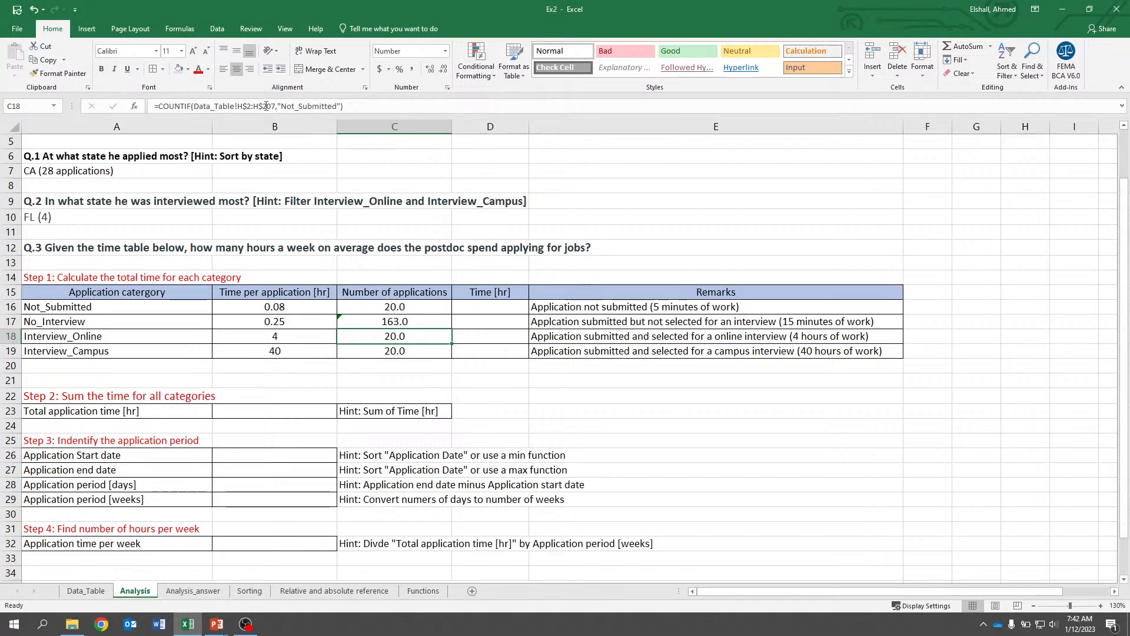
# Change the COUNTIF criterion in C18 to "Interview_Online".
pyautogui.click(331, 104)
pyautogui.press('BackSpace')
pyautogui.press('BackSpace')
pyautogui.press('BackSpace')
pyautogui.press('BackSpace')
pyautogui.press('BackSpace')
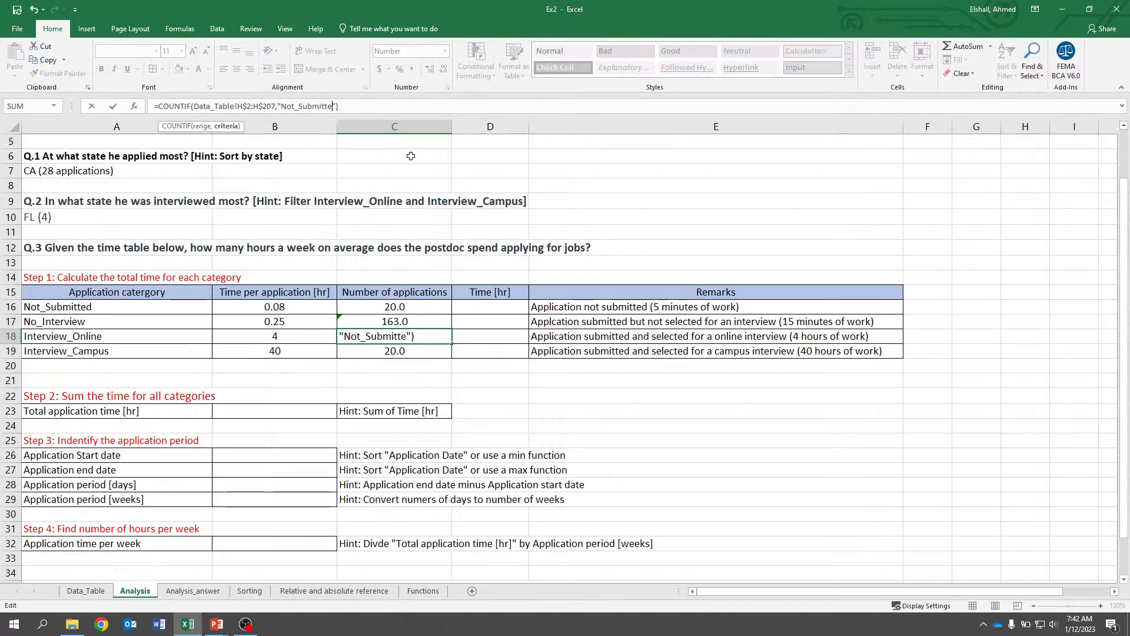
pyautogui.press('BackSpace')
pyautogui.press('BackSpace')
pyautogui.press('BackSpace')
pyautogui.press('BackSpace')
pyautogui.press('BackSpace')
pyautogui.press('BackSpace')
pyautogui.press('BackSpace')
pyautogui.press('BackSpace')
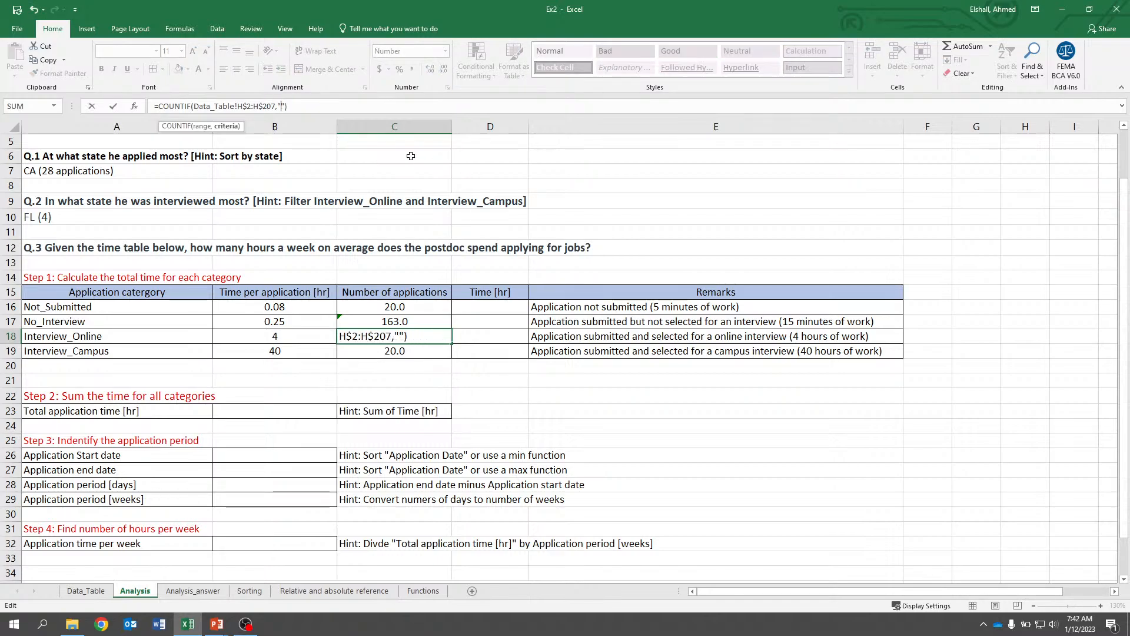
pyautogui.write('Intervi')
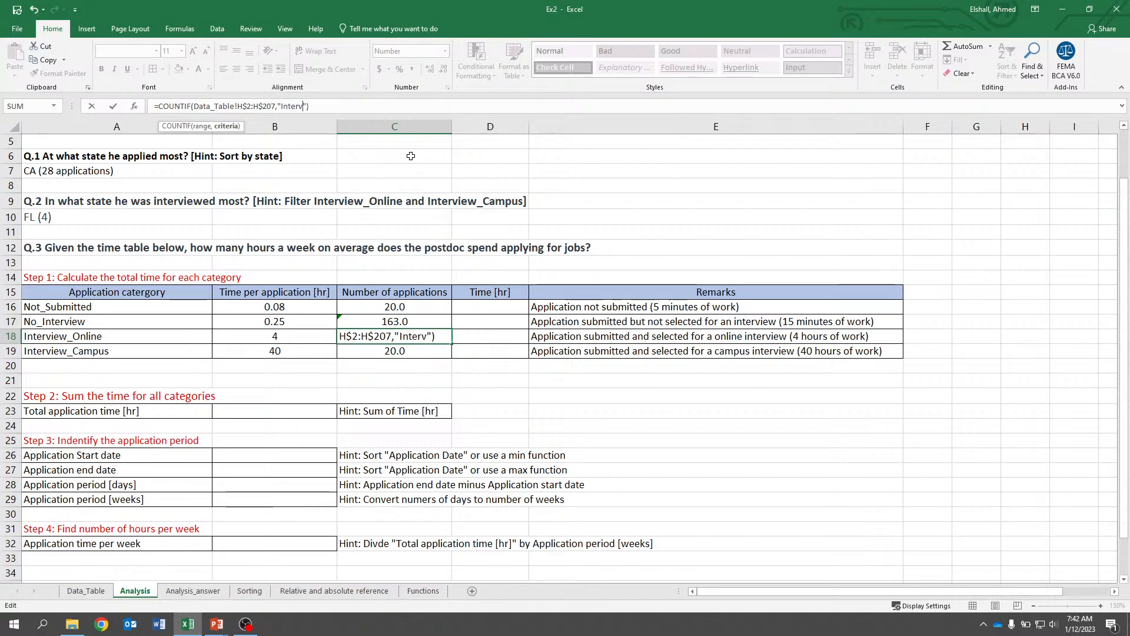
pyautogui.write('ew_ON')
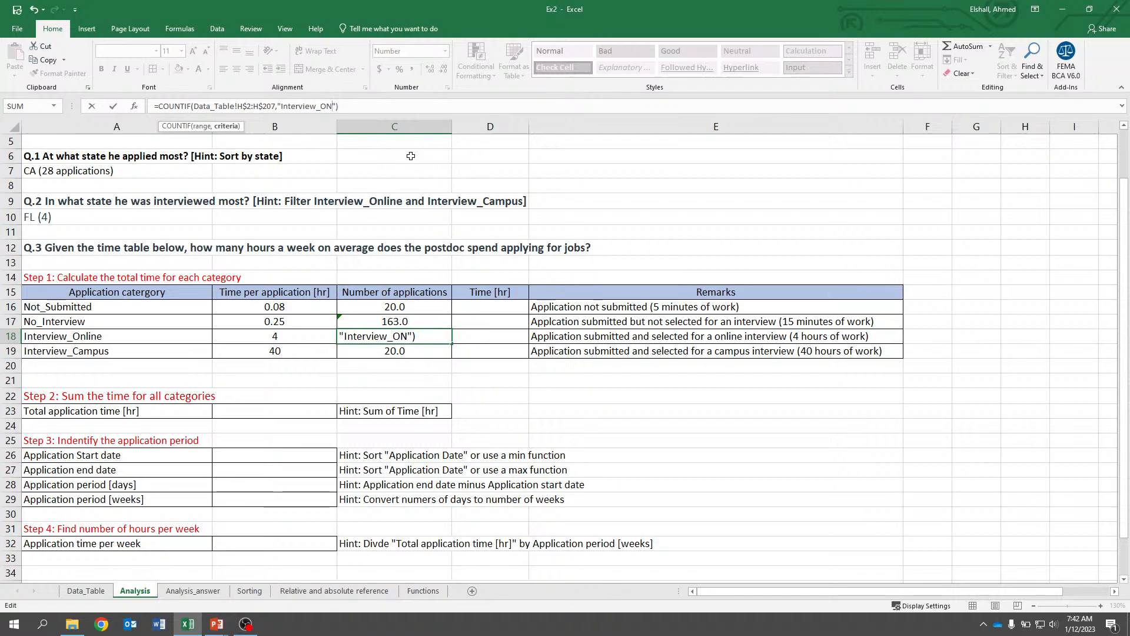
pyautogui.press('BackSpace')
pyautogui.write('nline')
pyautogui.press('Return')
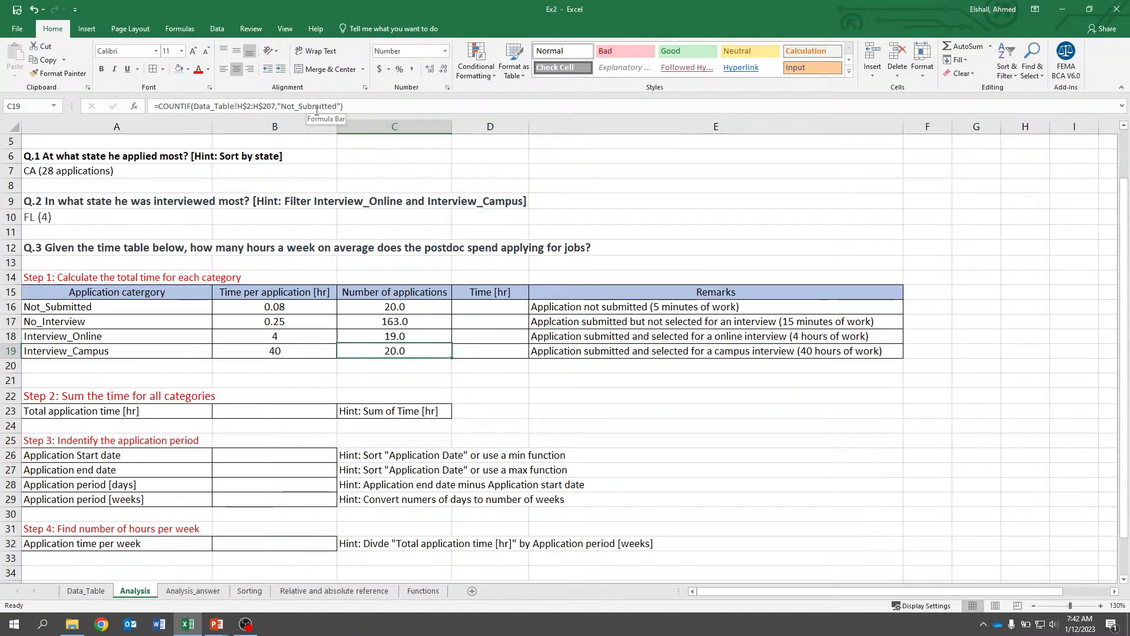
# Change the COUNTIF criterion in C19 to "Interview_Campus".
pyautogui.click(340, 105)
pyautogui.press('BackSpace')
pyautogui.press('BackSpace')
pyautogui.press('BackSpace')
pyautogui.press('BackSpace')
pyautogui.press('BackSpace')
pyautogui.press('BackSpace')
pyautogui.press('BackSpace')
pyautogui.press('BackSpace')
pyautogui.press('BackSpace')
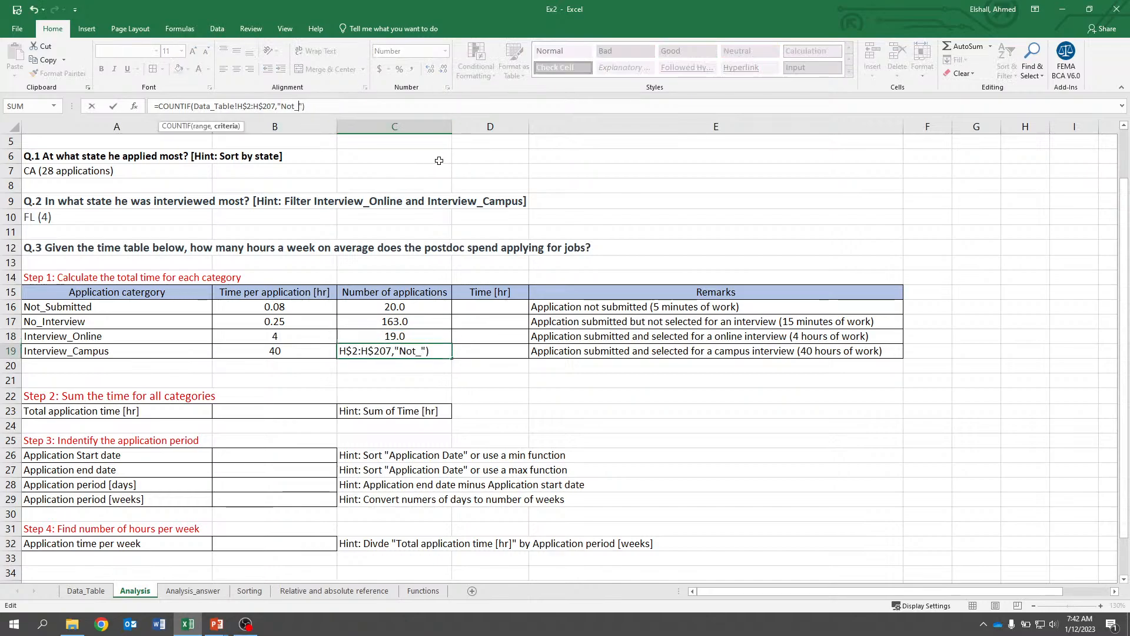
pyautogui.press('BackSpace')
pyautogui.press('BackSpace')
pyautogui.press('BackSpace')
pyautogui.press('BackSpace')
pyautogui.write('Int')
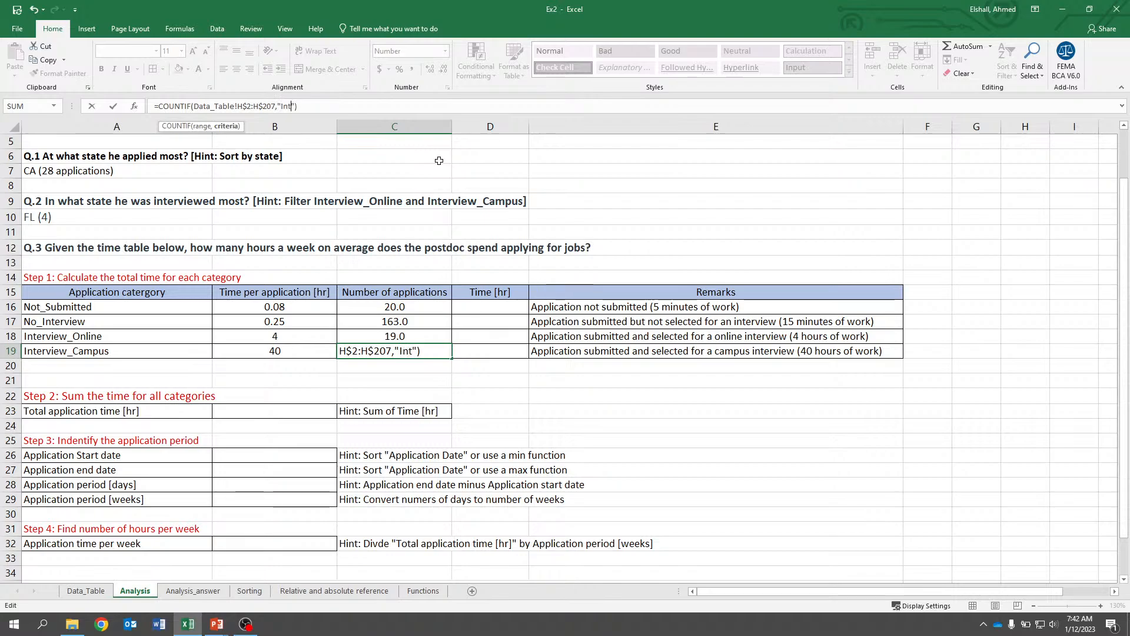
pyautogui.write('erview_')
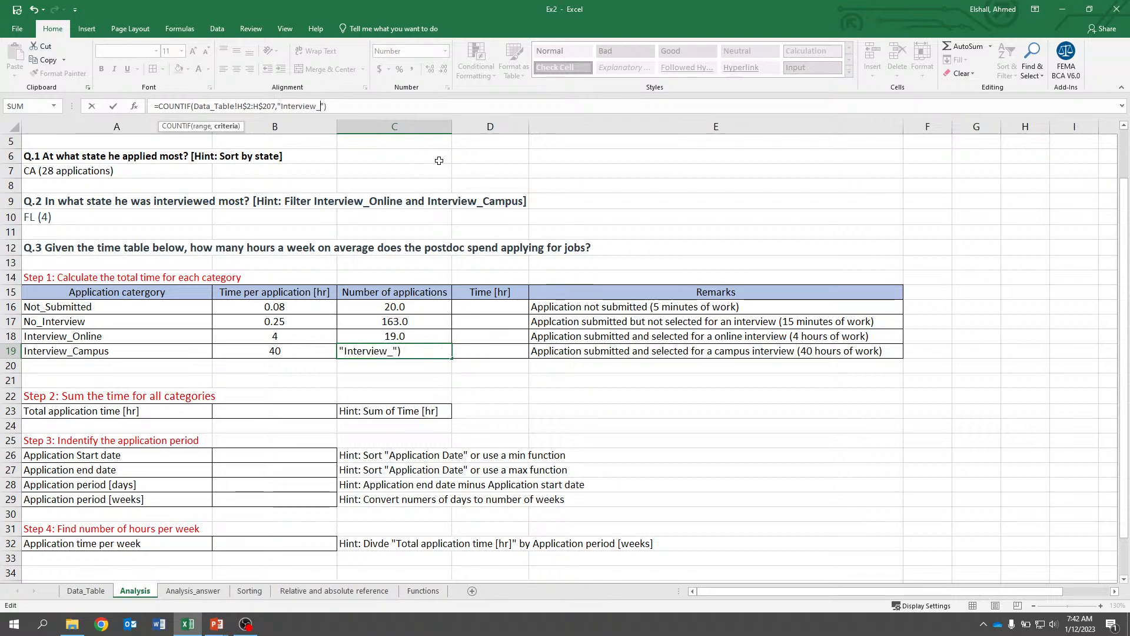
pyautogui.write('Campus')
pyautogui.press('Return')
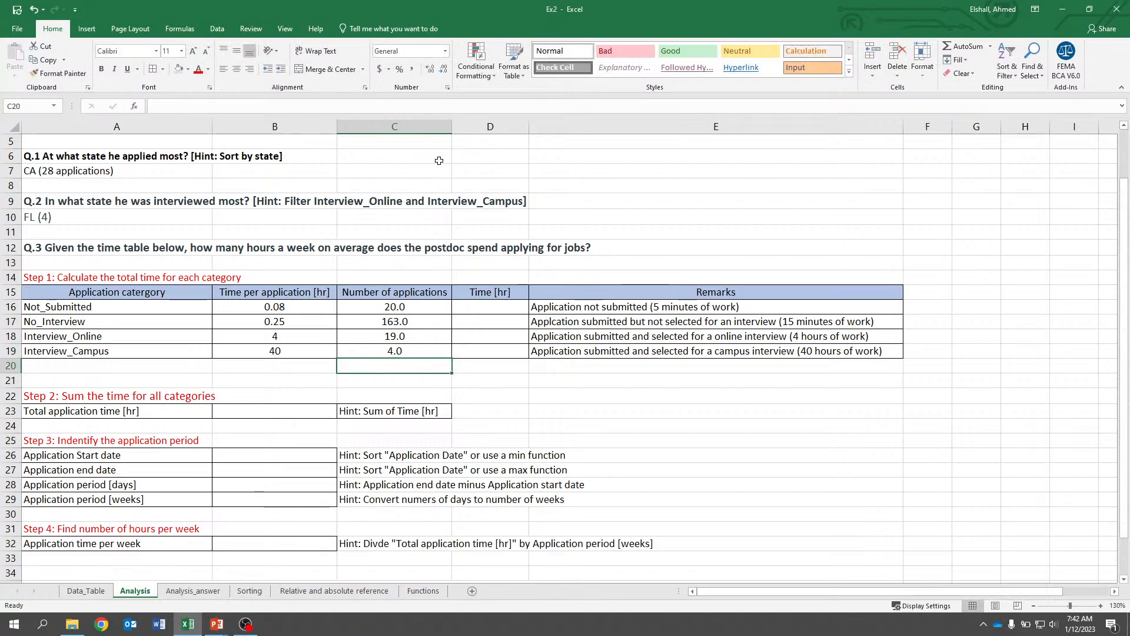
# Remove the decimal places from the application counts in C17 through C19.
pyautogui.press('Up')
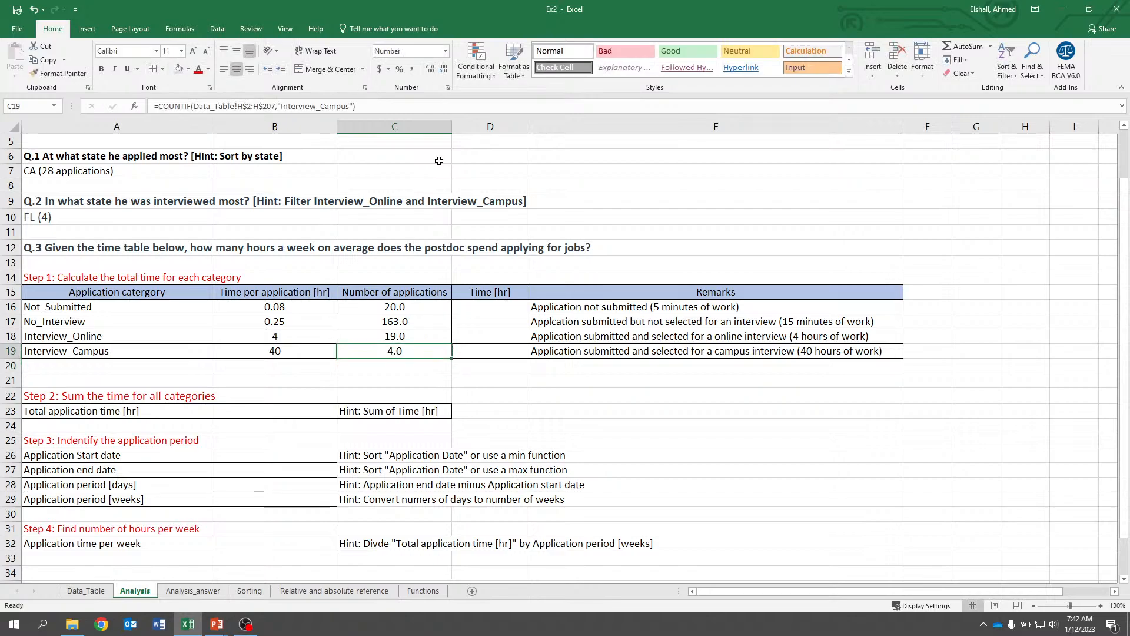
pyautogui.click(443, 71)
pyautogui.press('Up')
pyautogui.click(443, 71)
pyautogui.click(444, 74)
pyautogui.press('Down')
pyautogui.press('Down')
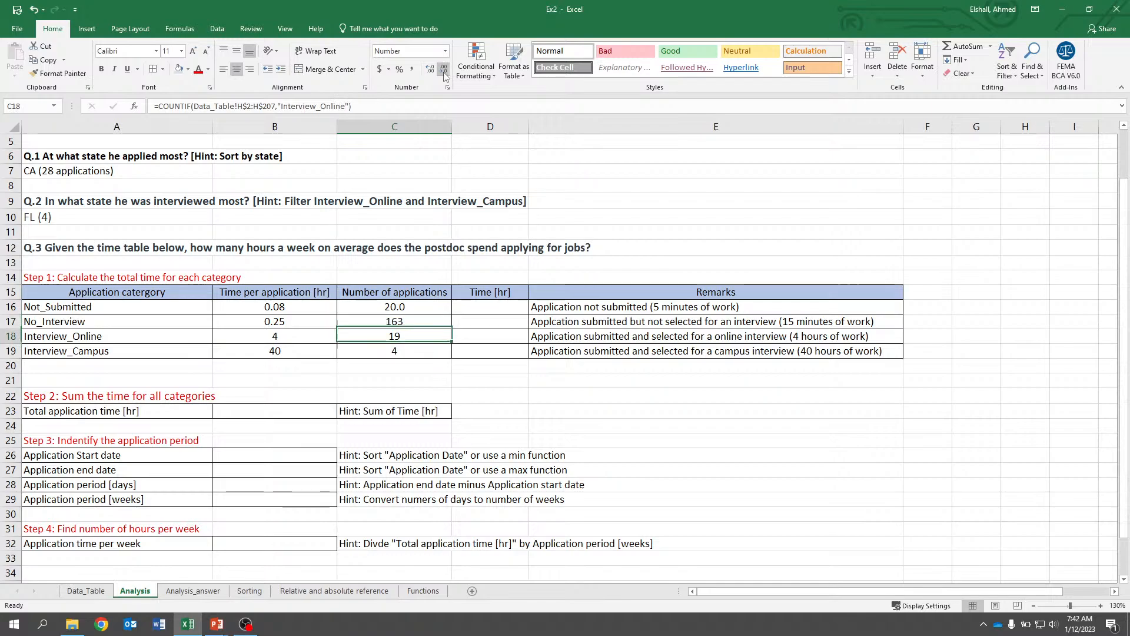
# Review the COUNTIF formulas in C17 through C19 and the empty Time column.
pyautogui.click(498, 354)
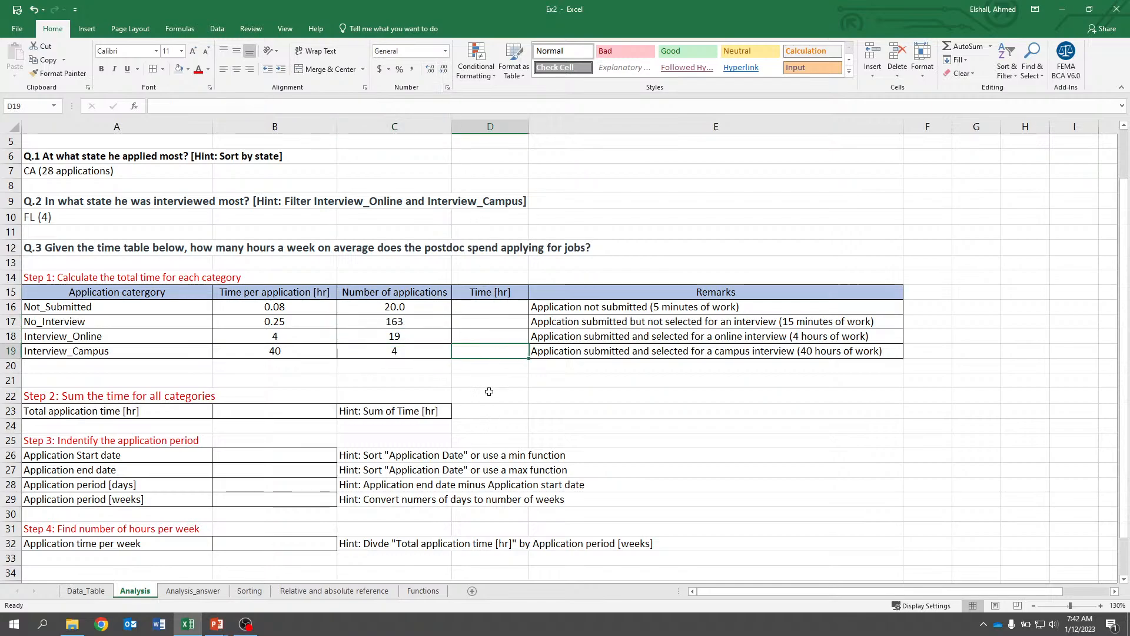
pyautogui.click(500, 308)
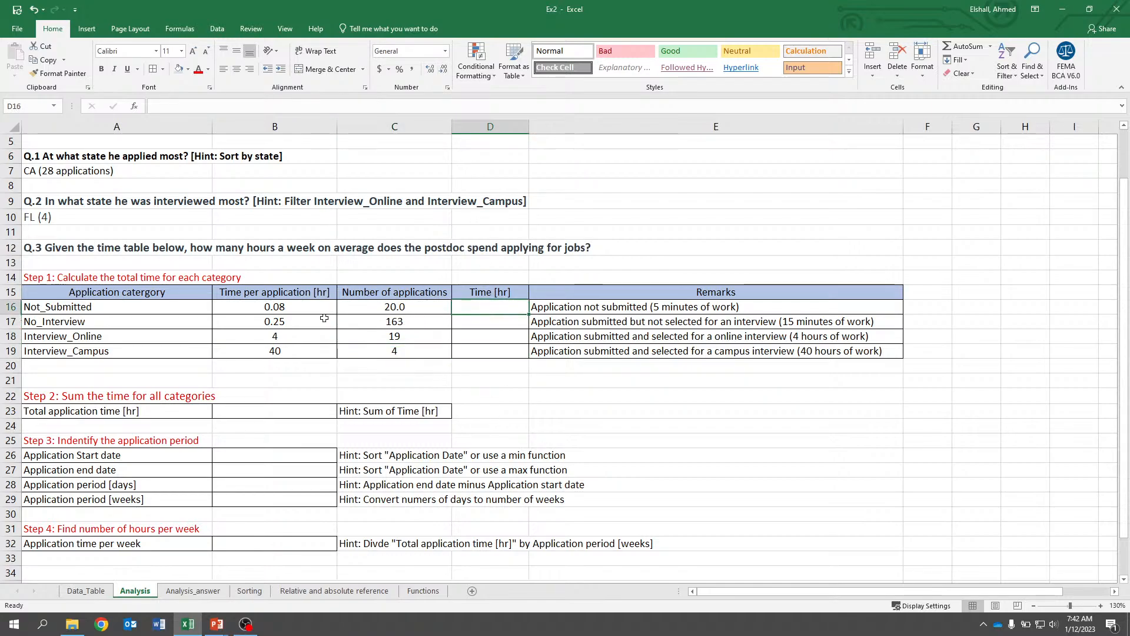
pyautogui.click(394, 324)
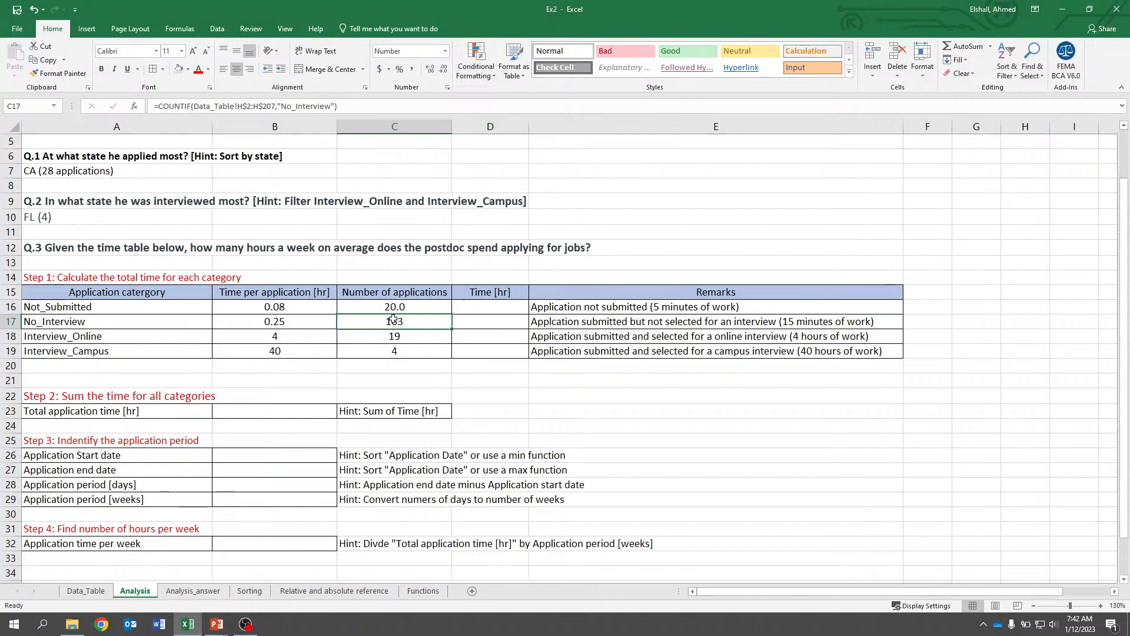
pyautogui.press('Return')
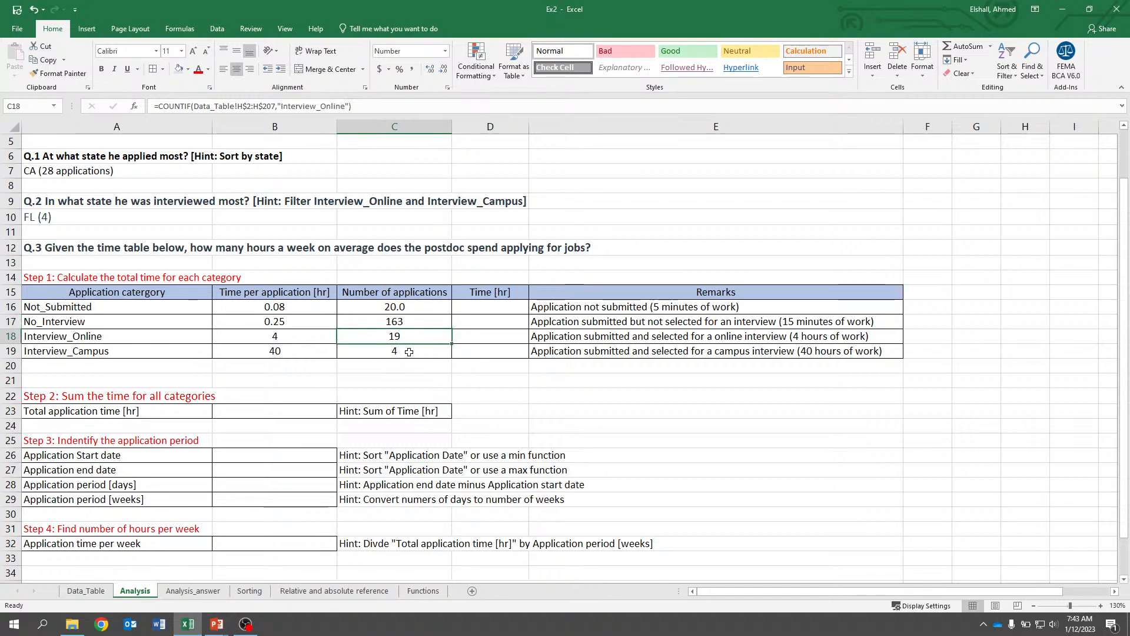
pyautogui.click(409, 352)
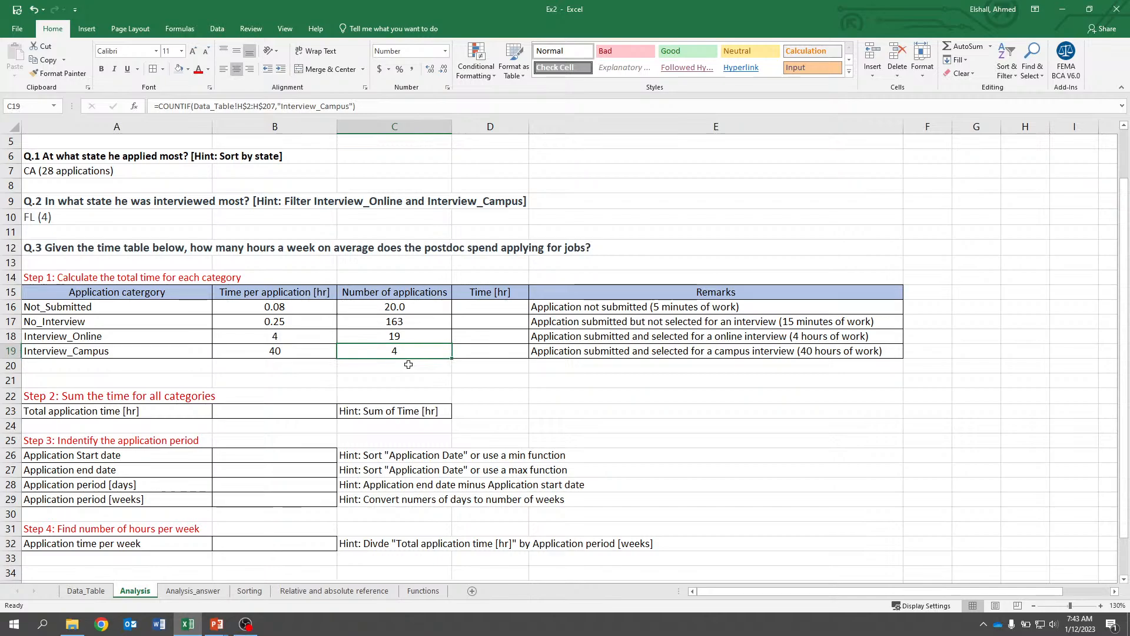
pyautogui.press('Right')
pyautogui.press('Up')
pyautogui.press('Up')
pyautogui.press('Up')
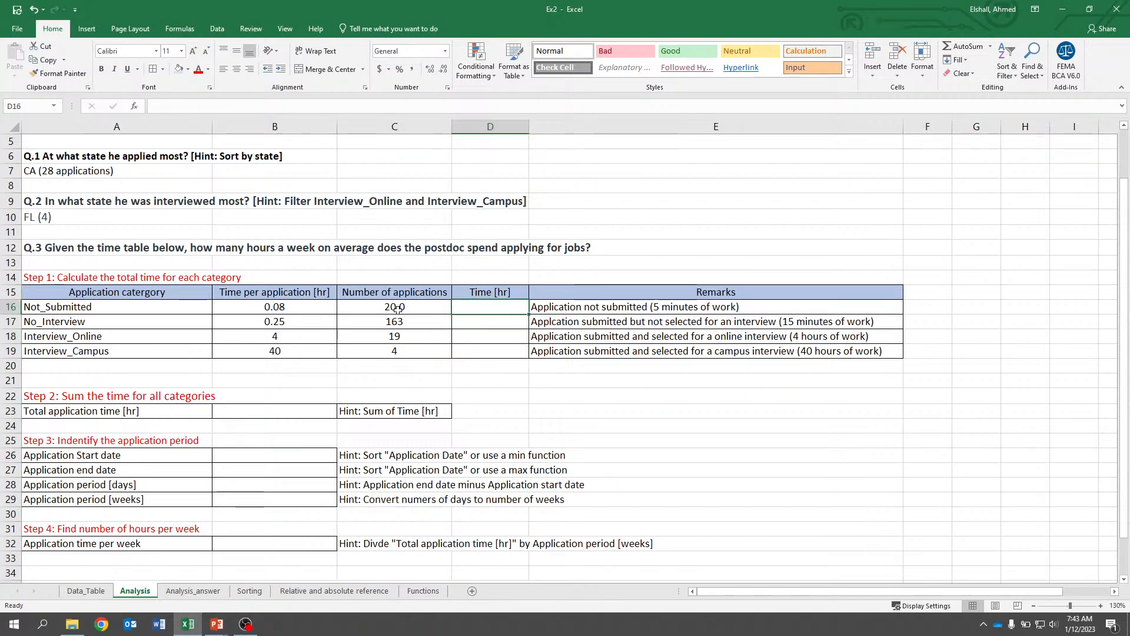
# Enter a formula in D16 multiplying time per application B16 by number of applications C16.
pyautogui.write('=')
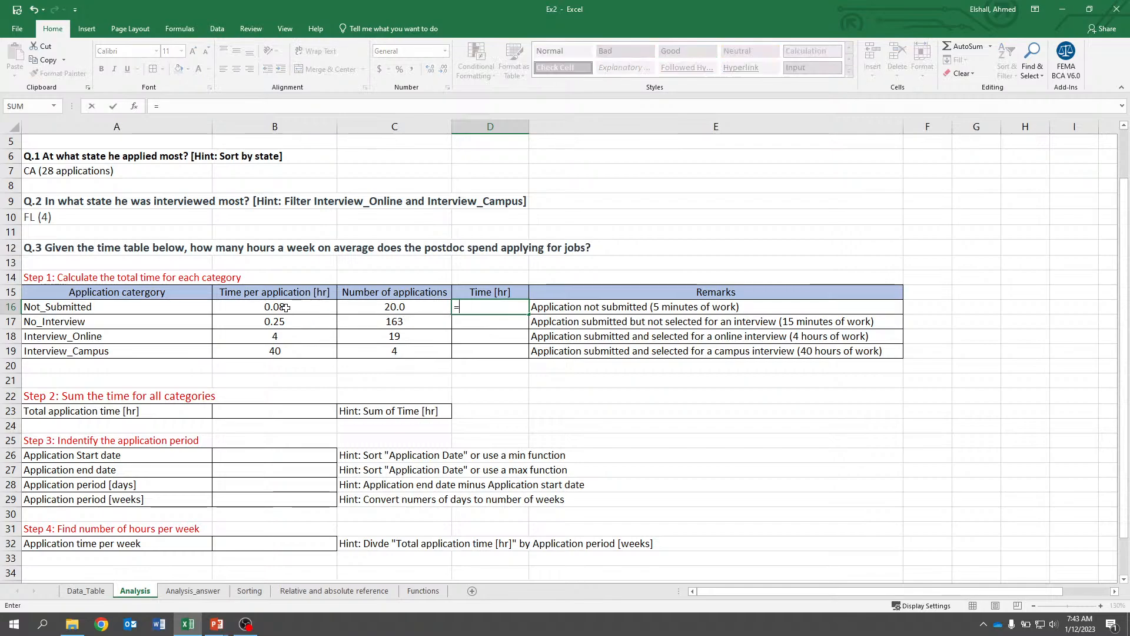
pyautogui.click(281, 306)
pyautogui.write('*')
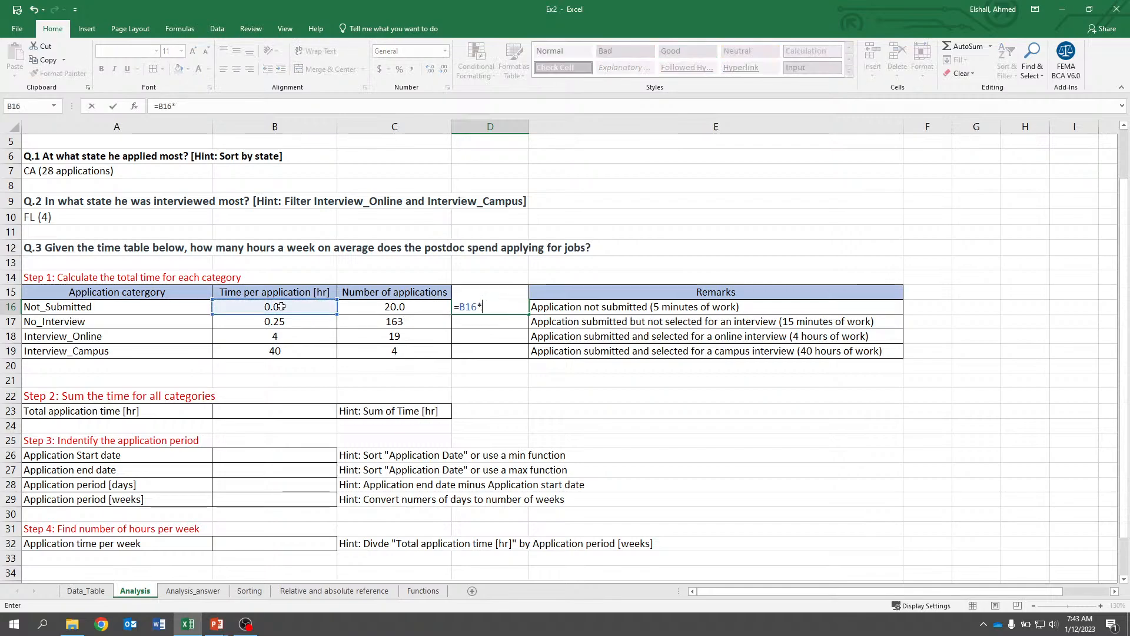
pyautogui.click(377, 308)
pyautogui.press('Return')
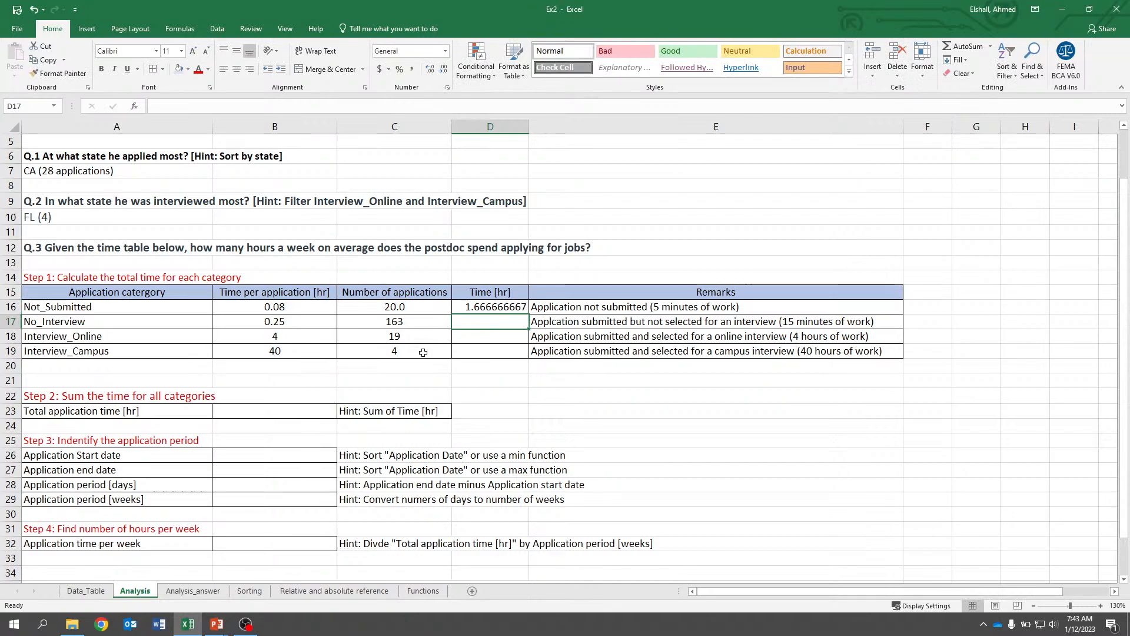
# Reduce D16 to two decimal places and center-align it.
pyautogui.press('Up')
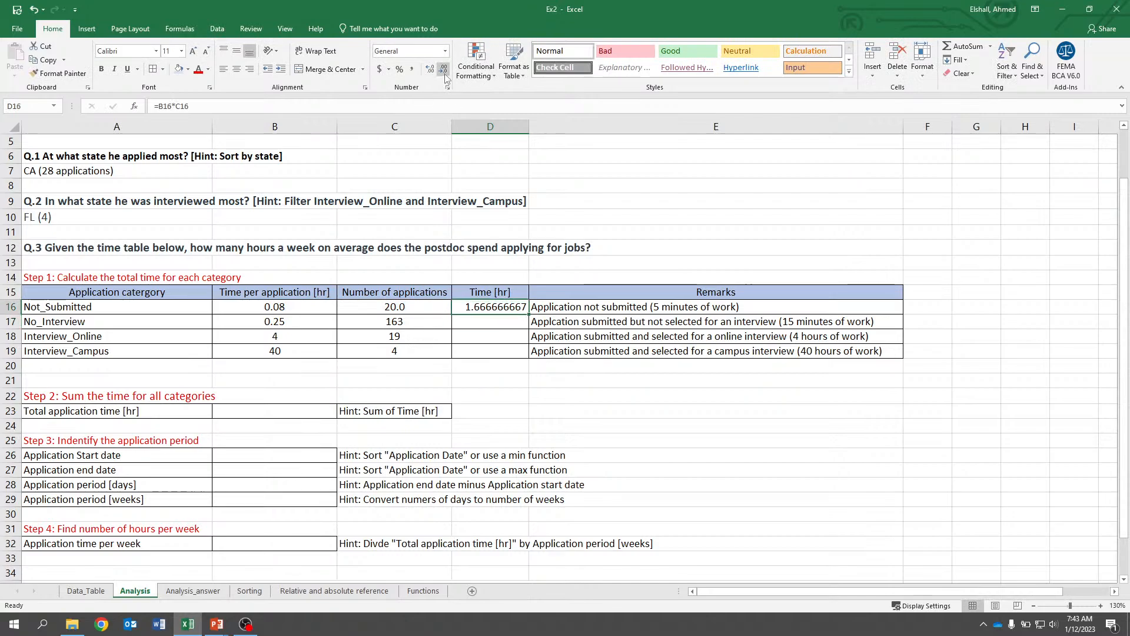
pyautogui.click(446, 75)
pyautogui.click(445, 75)
pyautogui.click(445, 76)
pyautogui.click(445, 76)
pyautogui.click(445, 75)
pyautogui.click(445, 76)
pyautogui.click(445, 76)
pyautogui.click(236, 69)
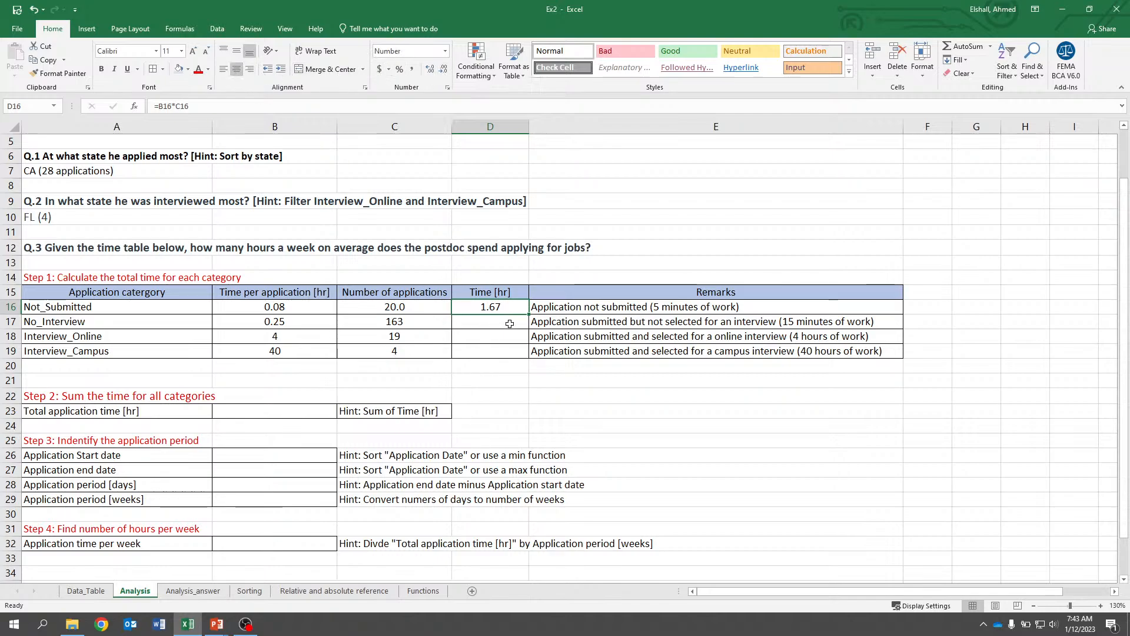
# Fill the D16 formula down through D19 and reduce the decimals shown in D17 to D19.
pyautogui.moveTo(530, 315); pyautogui.dragTo(513, 373)
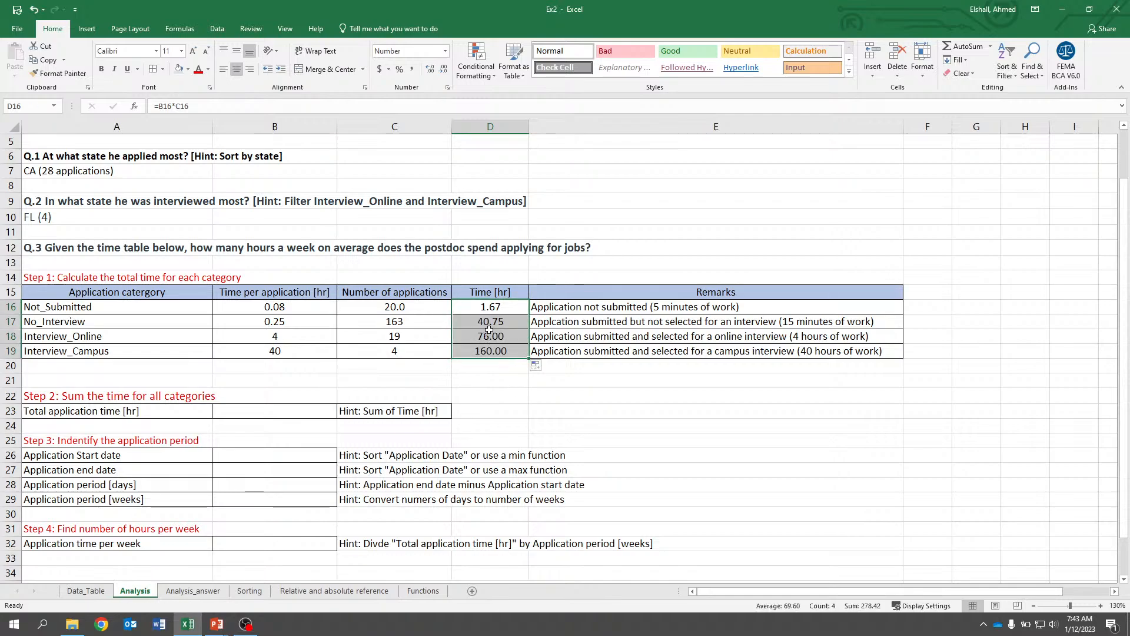
pyautogui.moveTo(490, 332); pyautogui.dragTo(495, 360)
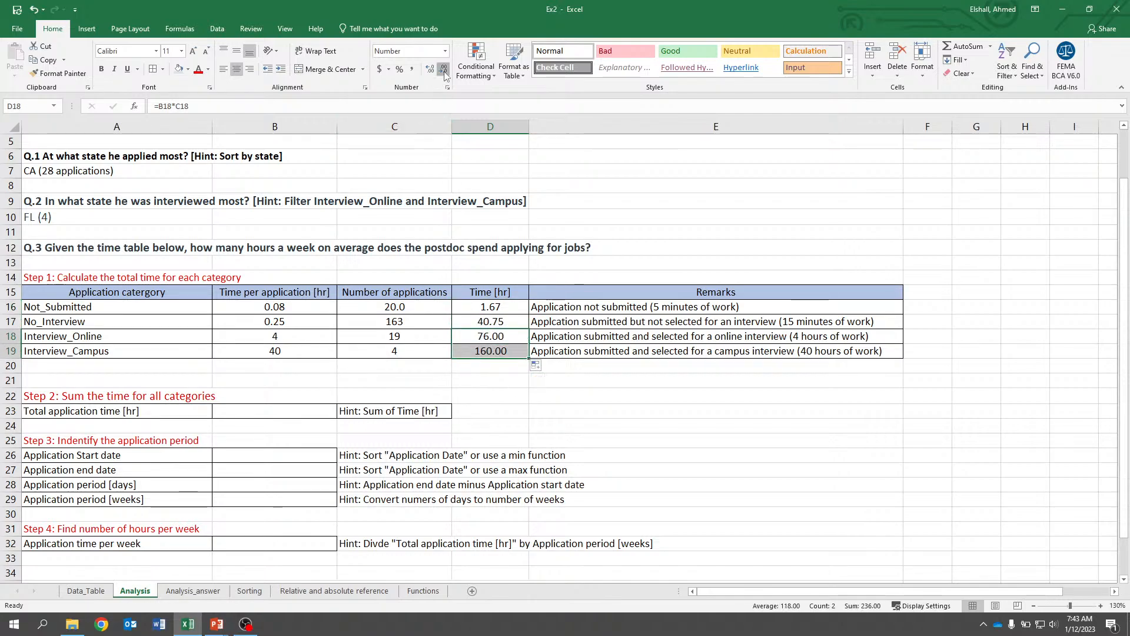
pyautogui.click(444, 69)
pyautogui.click(444, 70)
pyautogui.press('Up')
pyautogui.click(444, 69)
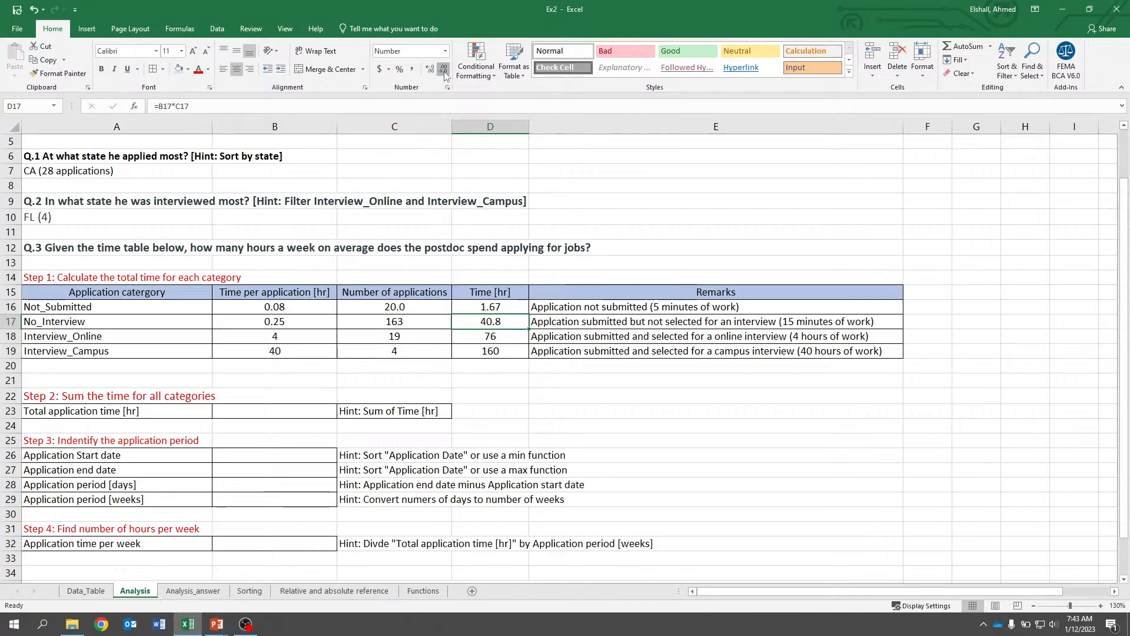
# Reduce the decimals shown in D17 and D16 to whole numbers.
pyautogui.click(444, 69)
pyautogui.press('Up')
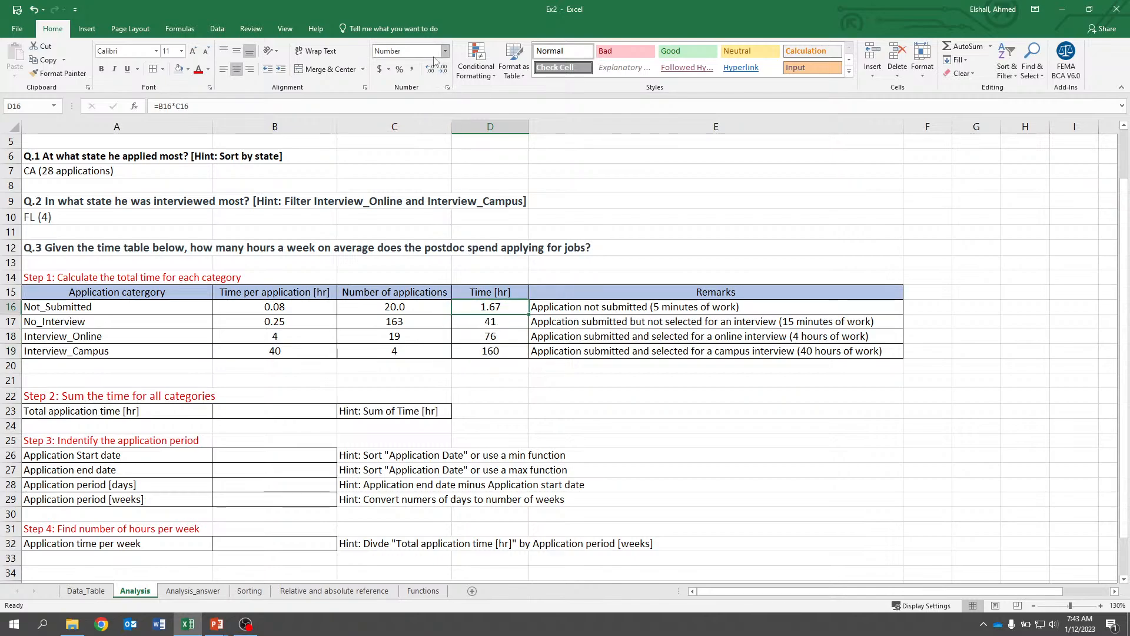
pyautogui.click(444, 70)
pyautogui.click(444, 70)
pyautogui.press('Down')
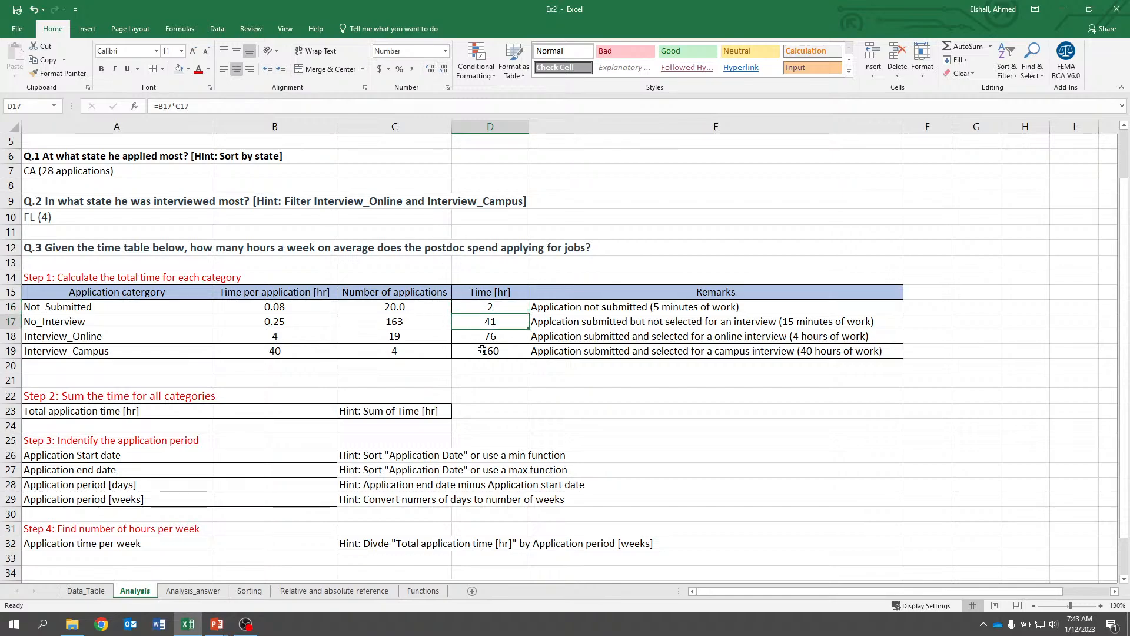
# Review the Time results in D16 through D19 and the table layout.
pyautogui.click(510, 371)
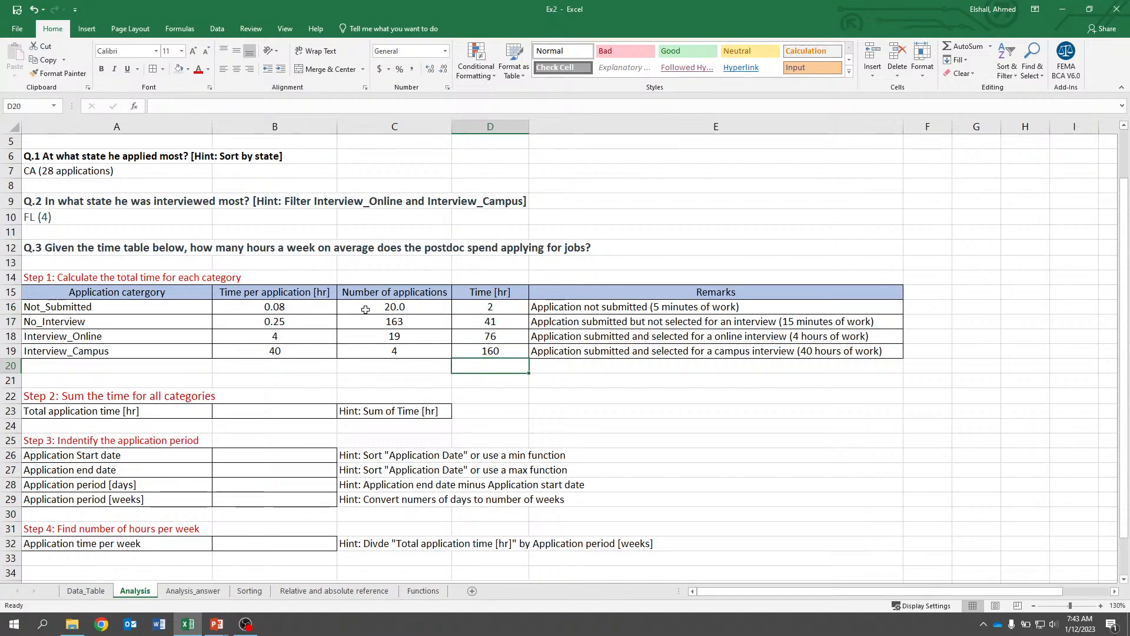
pyautogui.click(490, 307)
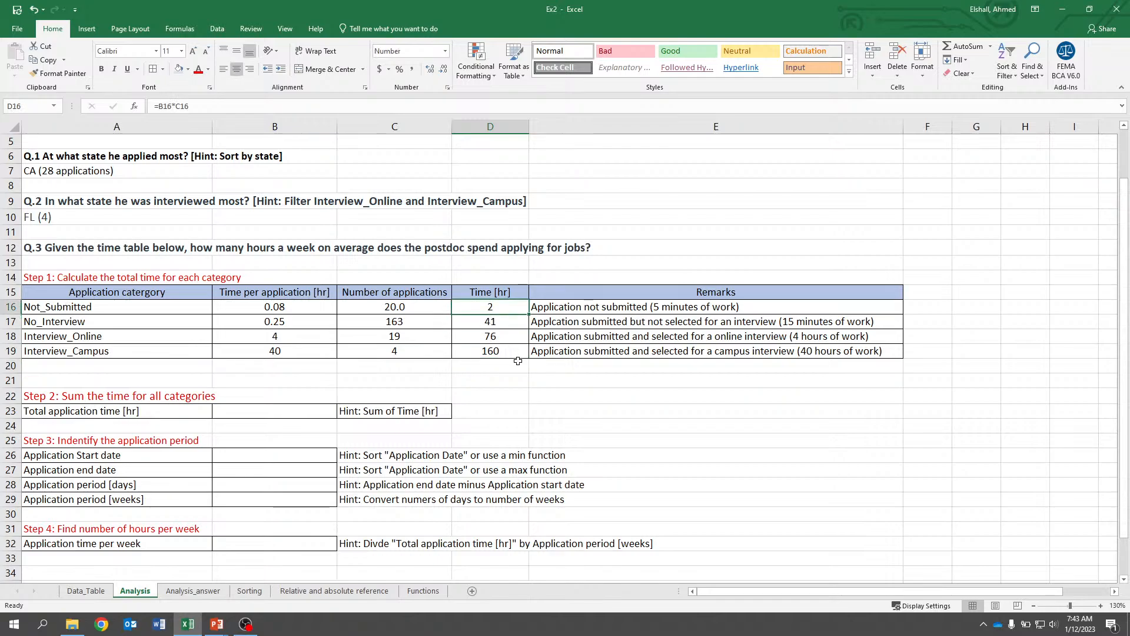
pyautogui.press('Down')
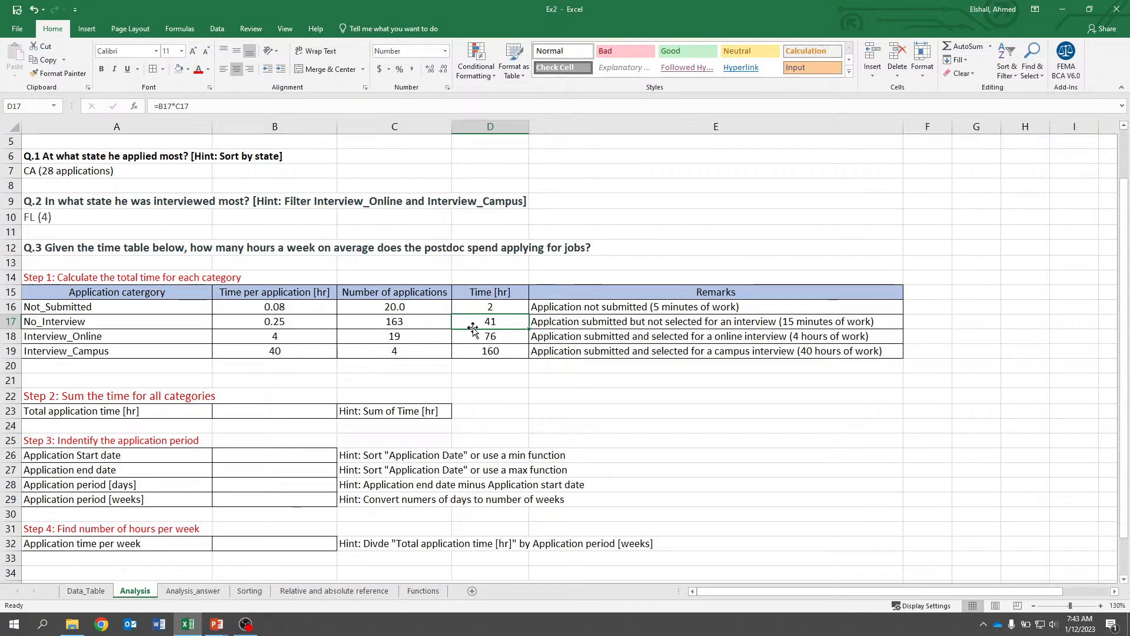
pyautogui.press('Down')
pyautogui.press('Down')
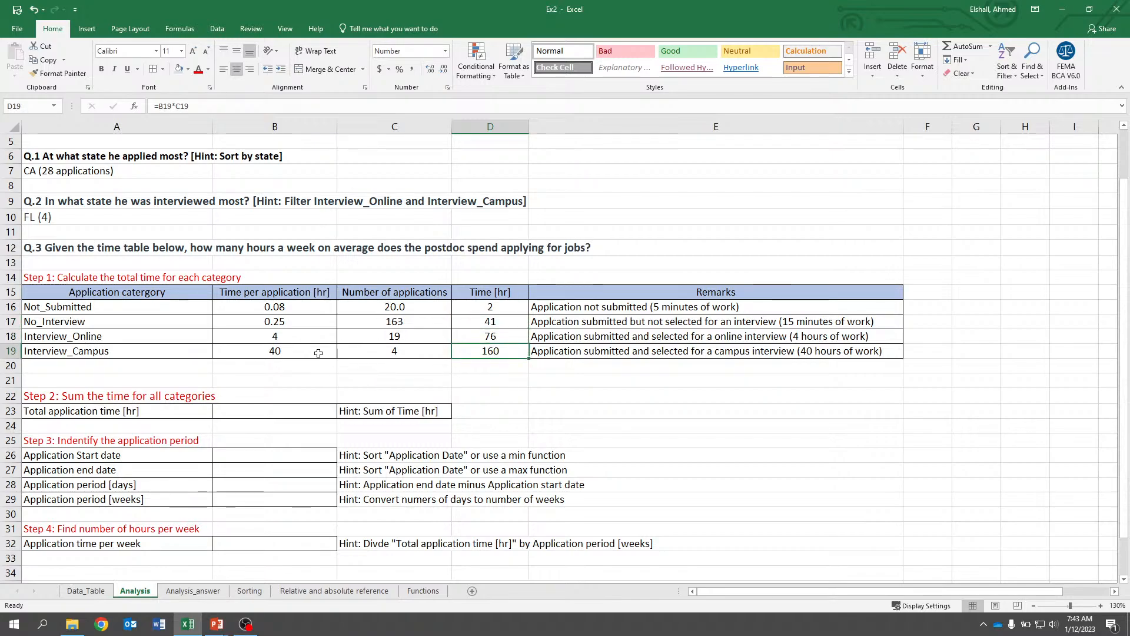
pyautogui.scroll(-1, 499, 386)
pyautogui.scroll(2, 500, 386)
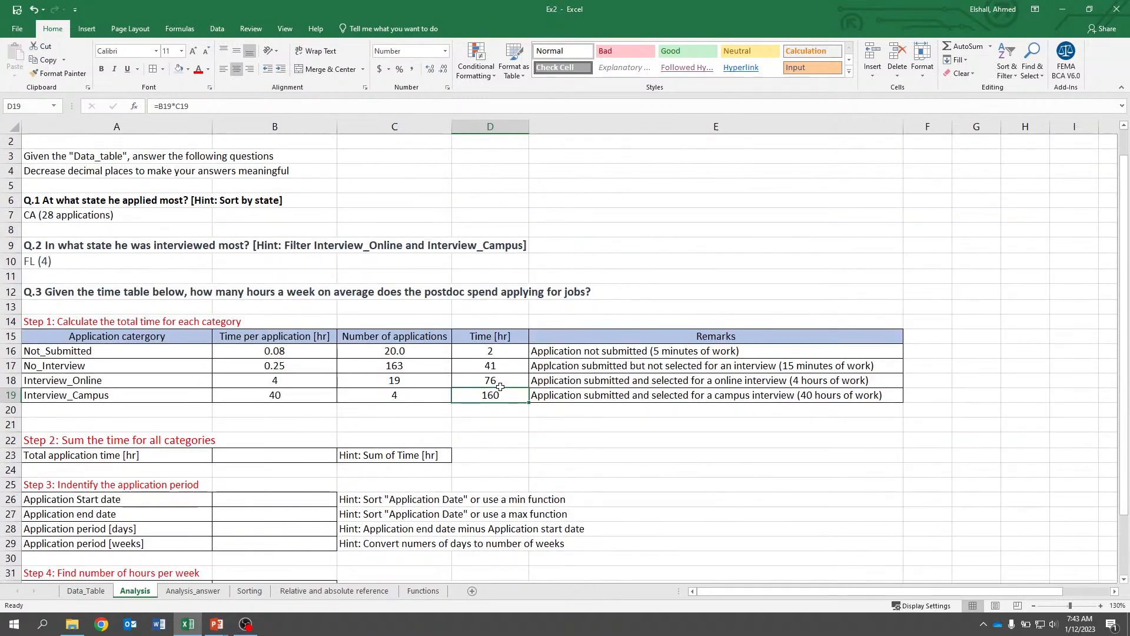
pyautogui.scroll(-1, 398, 343)
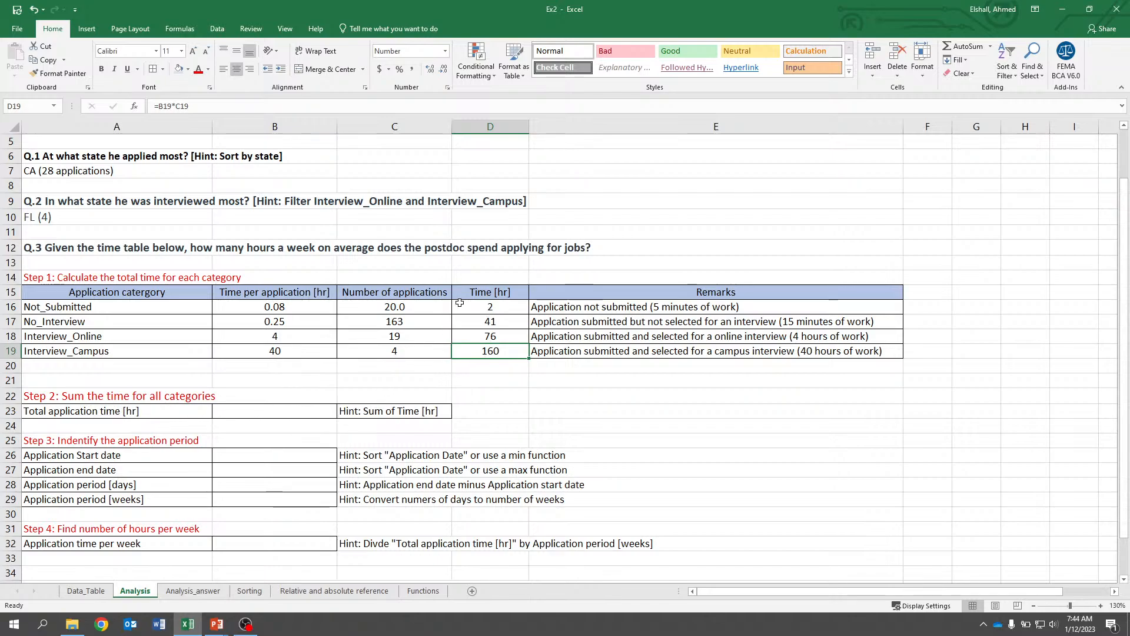
# Try building the total in B23 by adding D16, D17, D18 and D19 one by one, then erase it.
pyautogui.click(281, 409)
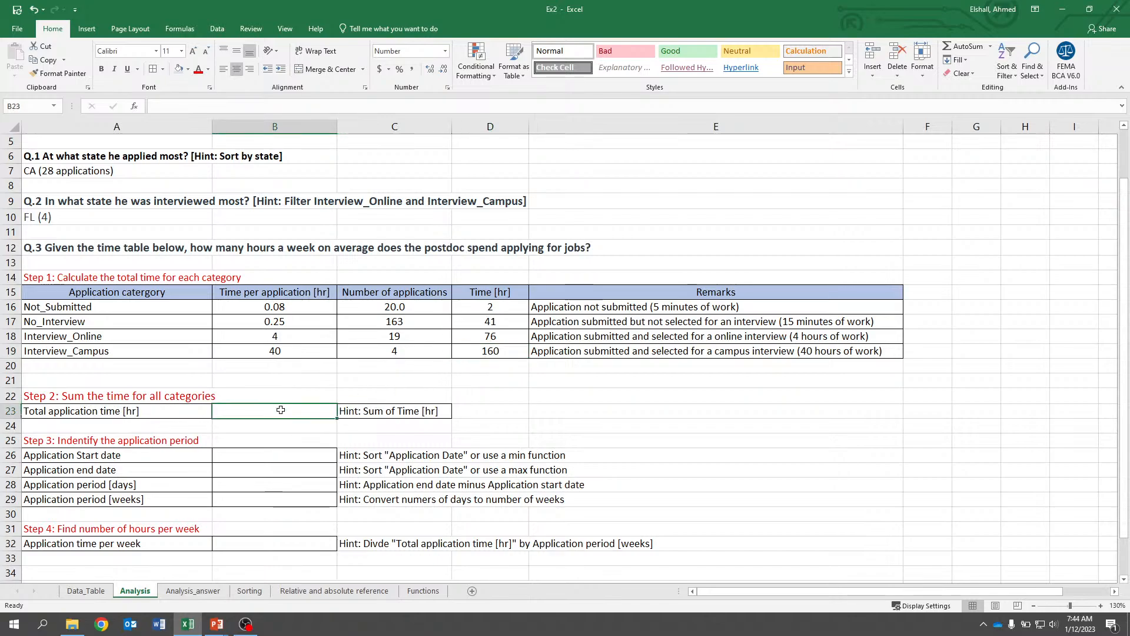
pyautogui.write('=')
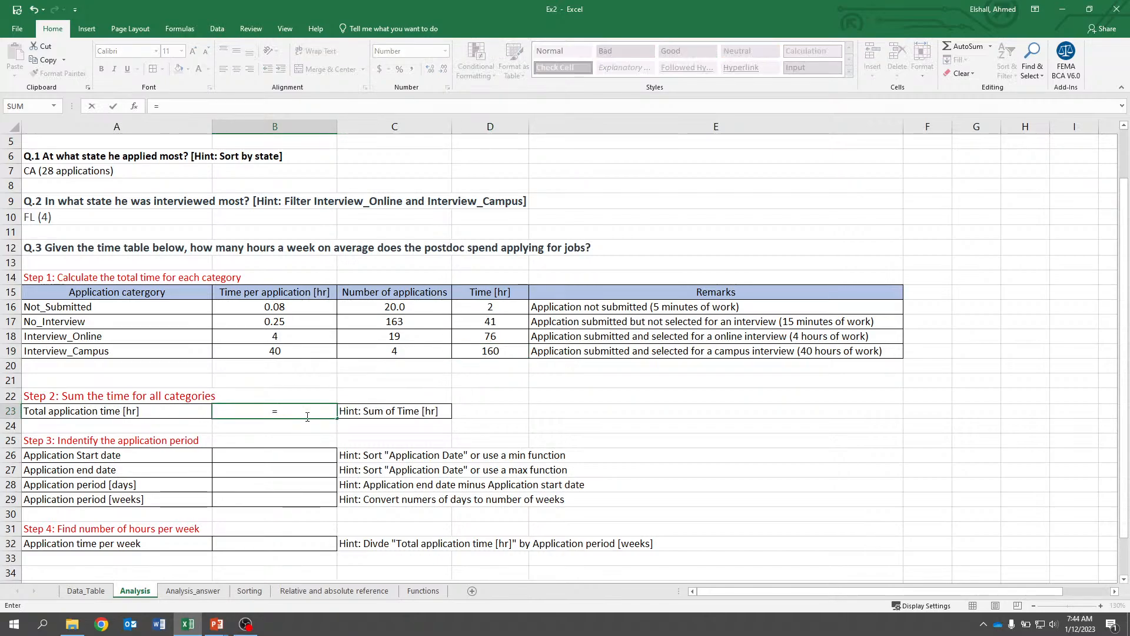
pyautogui.click(487, 307)
pyautogui.write('+')
pyautogui.click(480, 321)
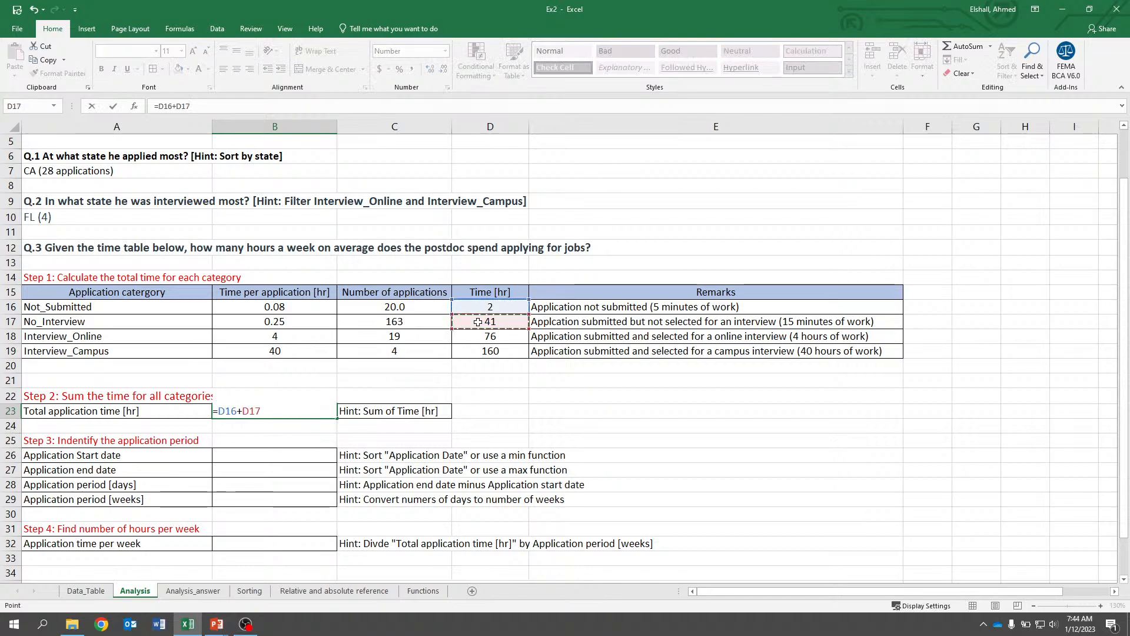
pyautogui.write('+')
pyautogui.click(479, 337)
pyautogui.write('+')
pyautogui.click(479, 350)
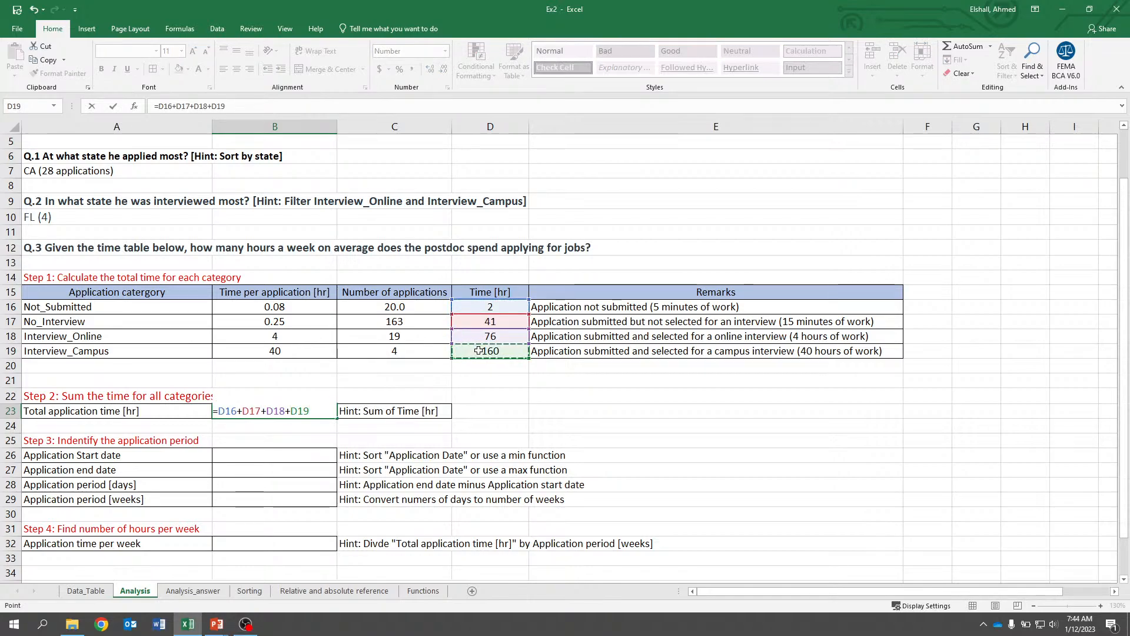
pyautogui.press('BackSpace')
pyautogui.press('BackSpace')
pyautogui.press('BackSpace')
pyautogui.press('BackSpace')
pyautogui.press('BackSpace')
pyautogui.press('BackSpace')
pyautogui.press('BackSpace')
pyautogui.press('BackSpace')
pyautogui.press('BackSpace')
pyautogui.press('BackSpace')
pyautogui.press('BackSpace')
pyautogui.press('BackSpace')
pyautogui.press('BackSpace')
pyautogui.press('BackSpace')
pyautogui.press('BackSpace')
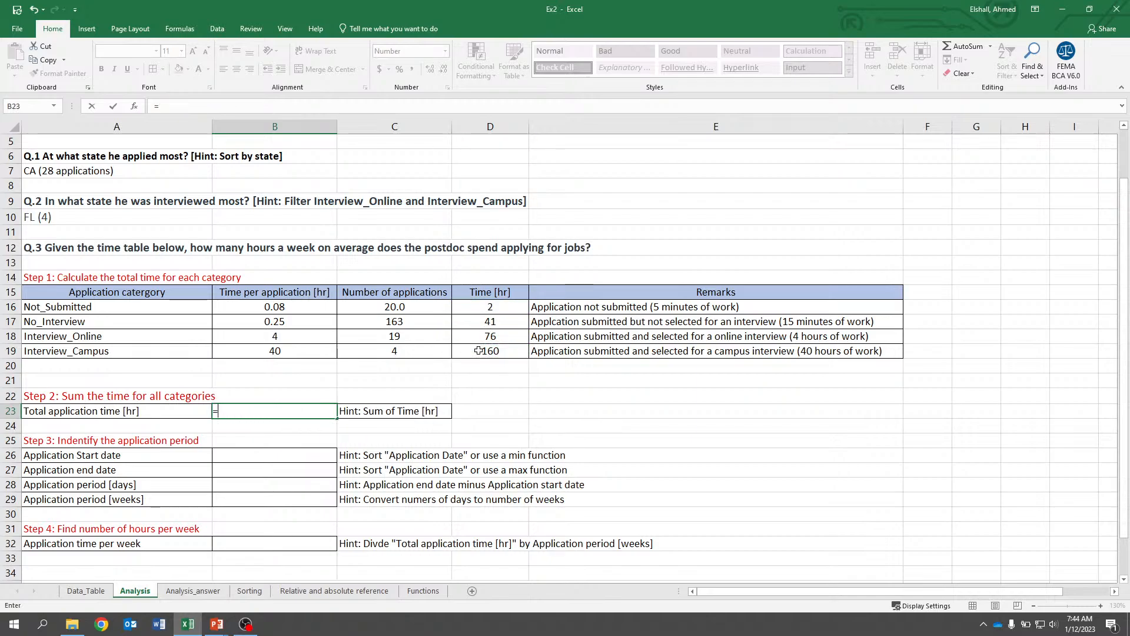
# Enter a SUM formula in B23 totalling the Time values D16 through D19.
pyautogui.write('su')
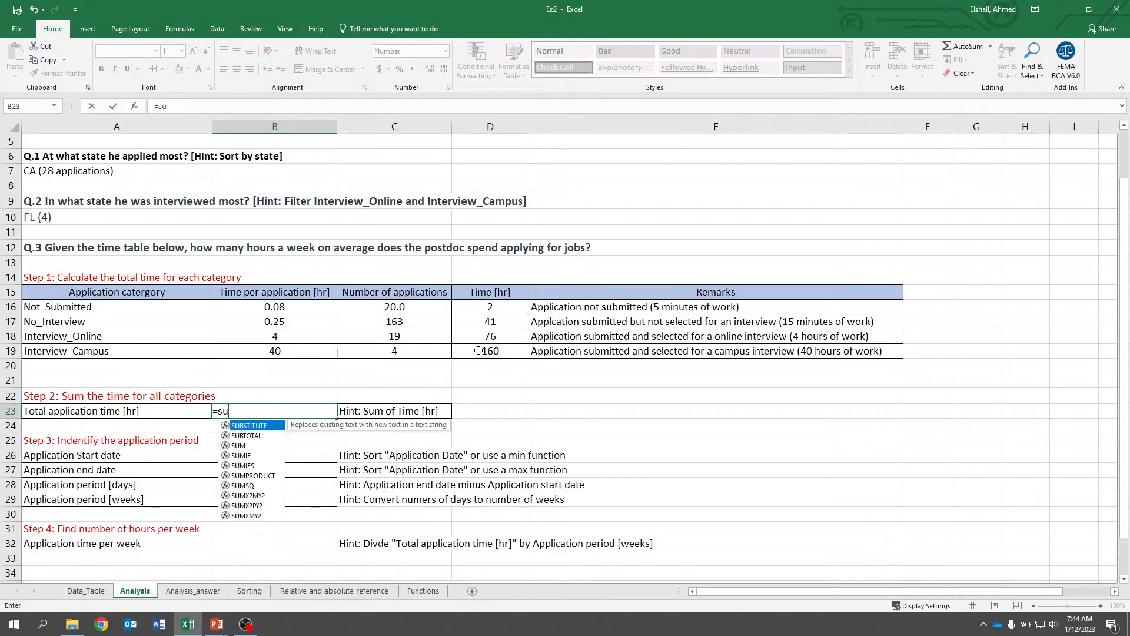
pyautogui.write('m(')
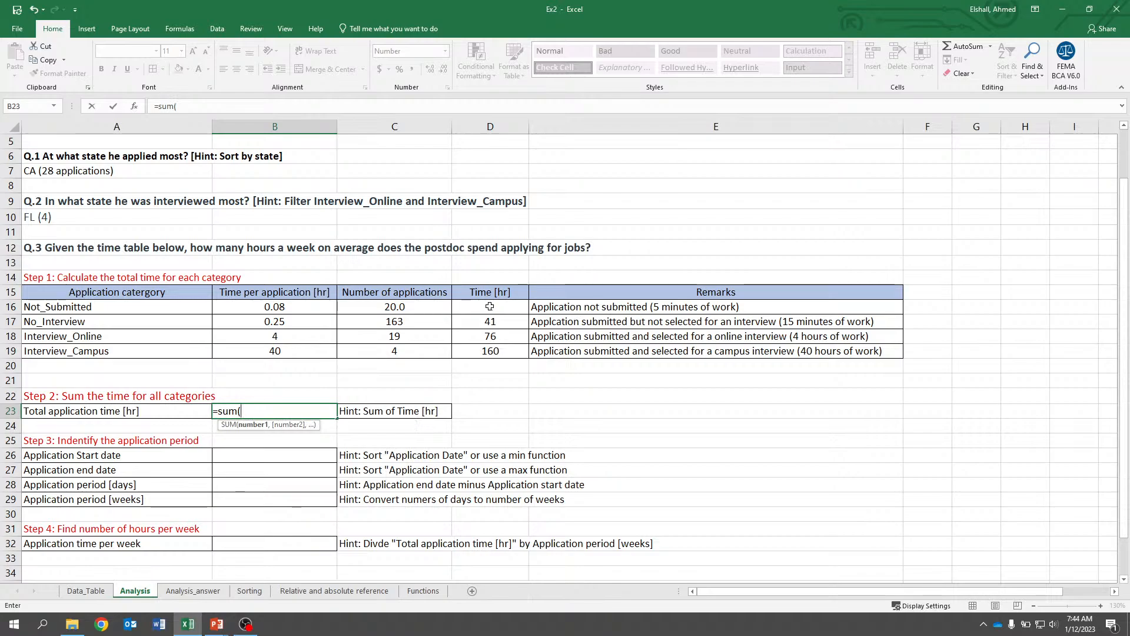
pyautogui.moveTo(490, 307); pyautogui.dragTo(490, 350)
pyautogui.click(265, 112)
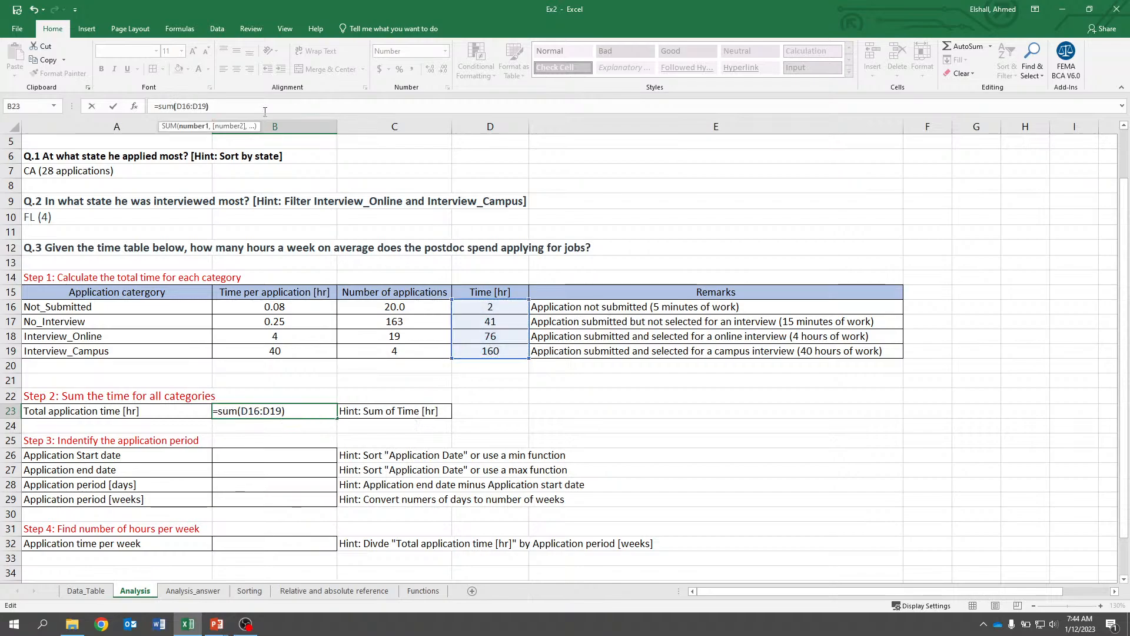
pyautogui.write(')')
pyautogui.press('Return')
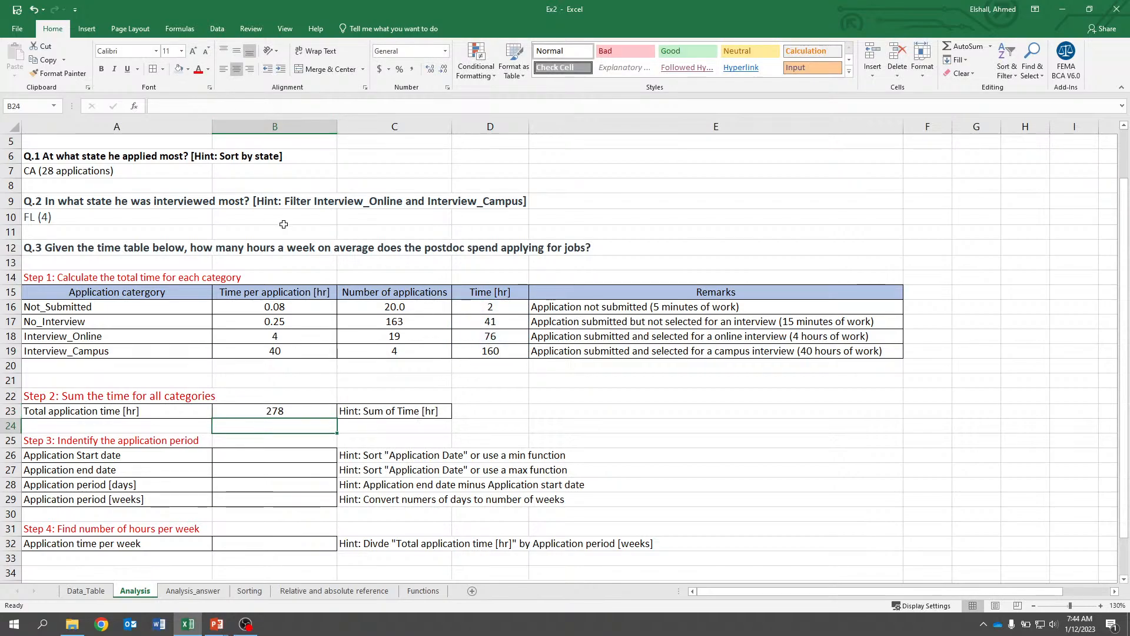
# Enter a MIN formula in B26 over the Application Date column G2:G207 of Data_Table.
pyautogui.press('Up')
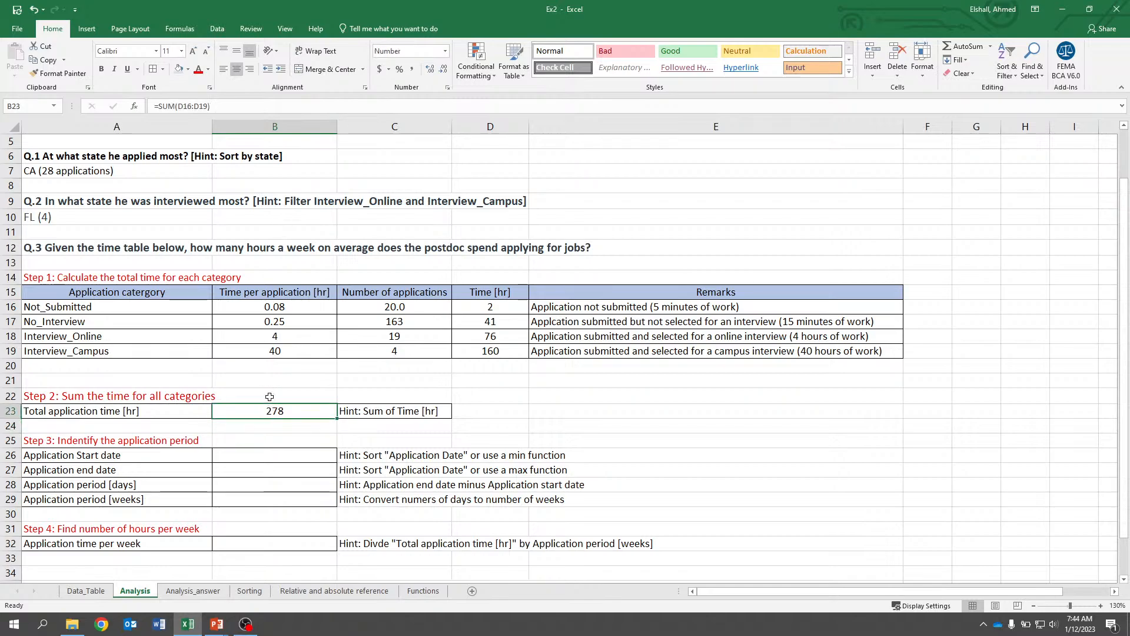
pyautogui.scroll(-1, 268, 352)
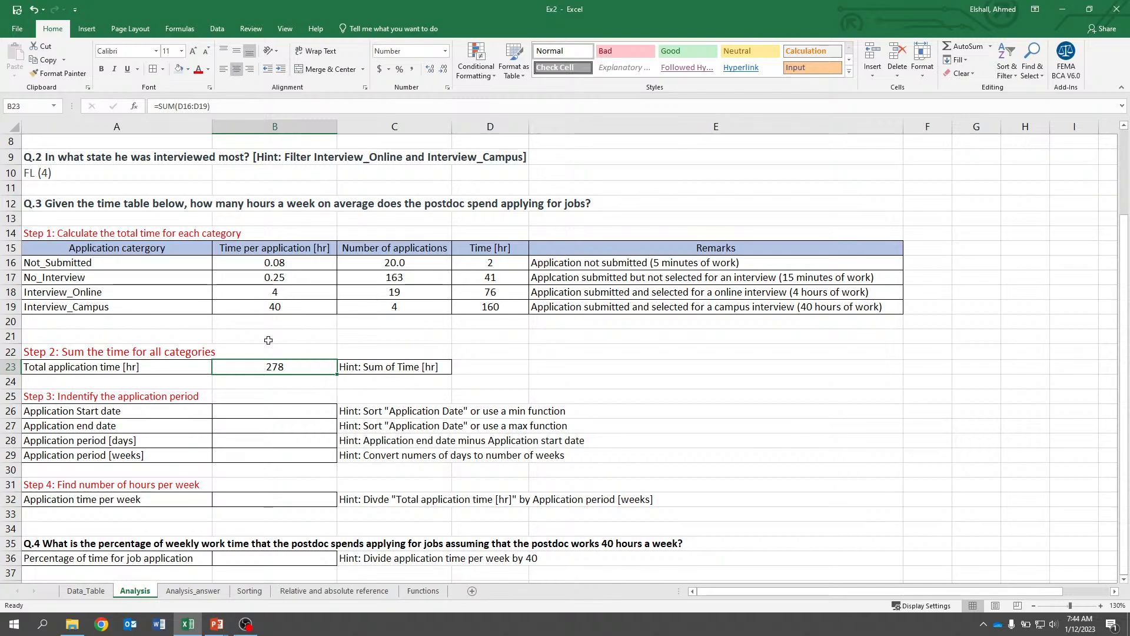
pyautogui.scroll(2, 268, 340)
pyautogui.scroll(-1, 268, 340)
pyautogui.scroll(1, 268, 340)
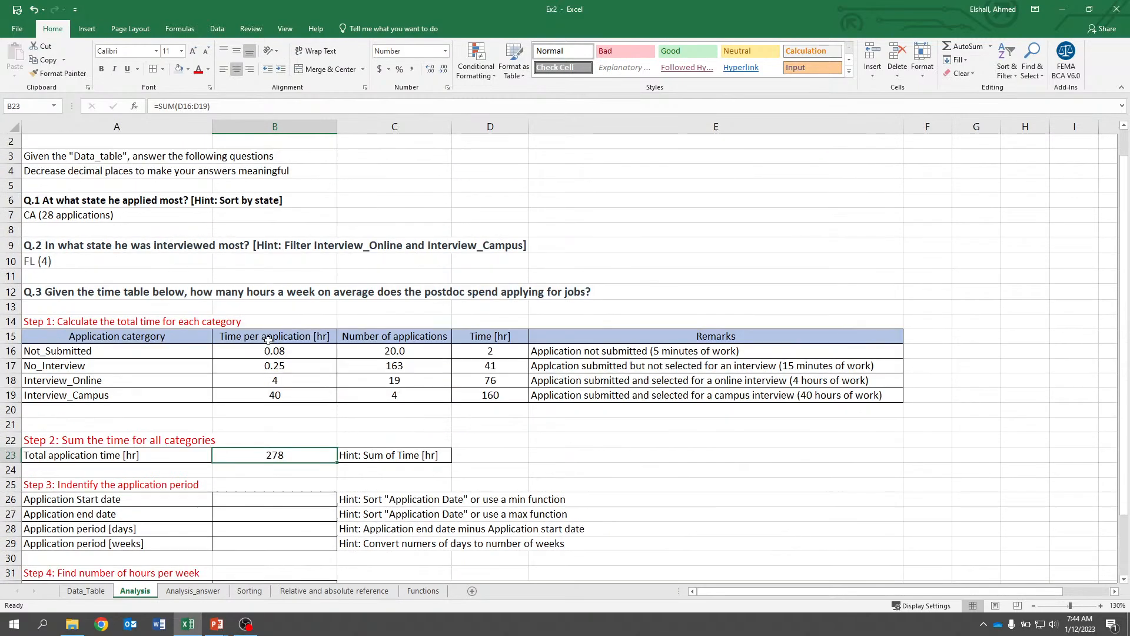
pyautogui.scroll(-1, 269, 340)
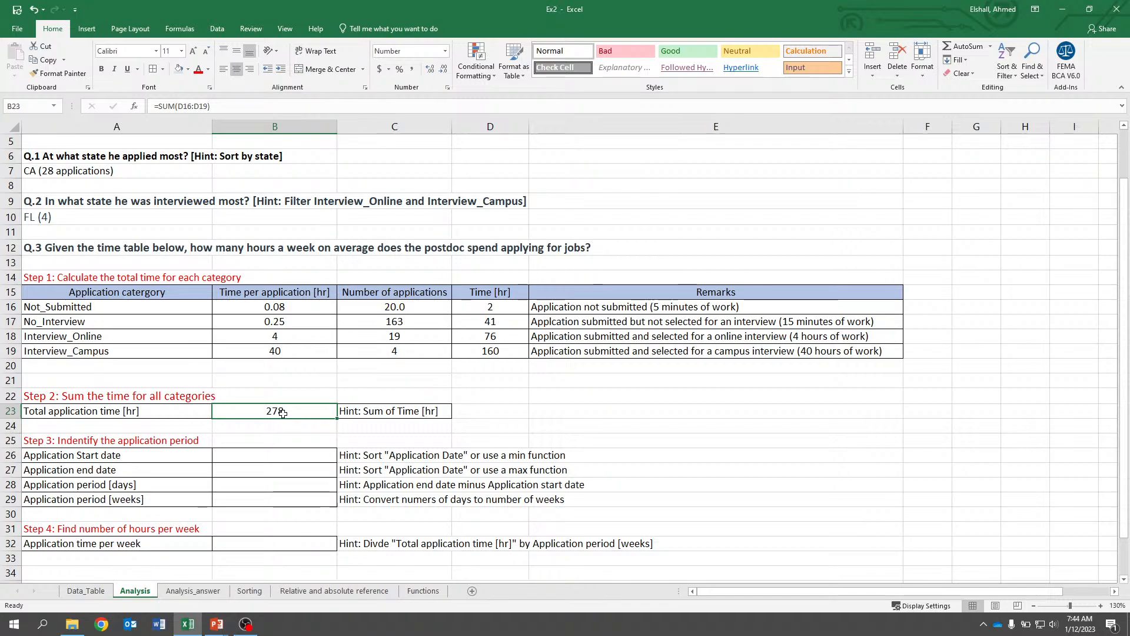
pyautogui.scroll(-1, 281, 363)
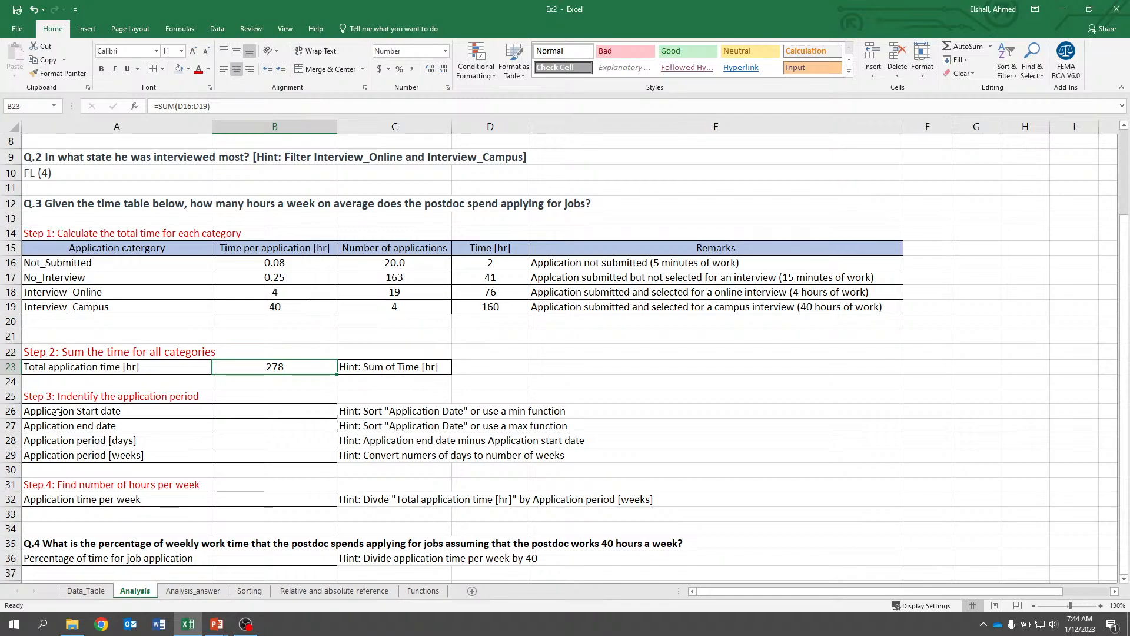
pyautogui.click(249, 413)
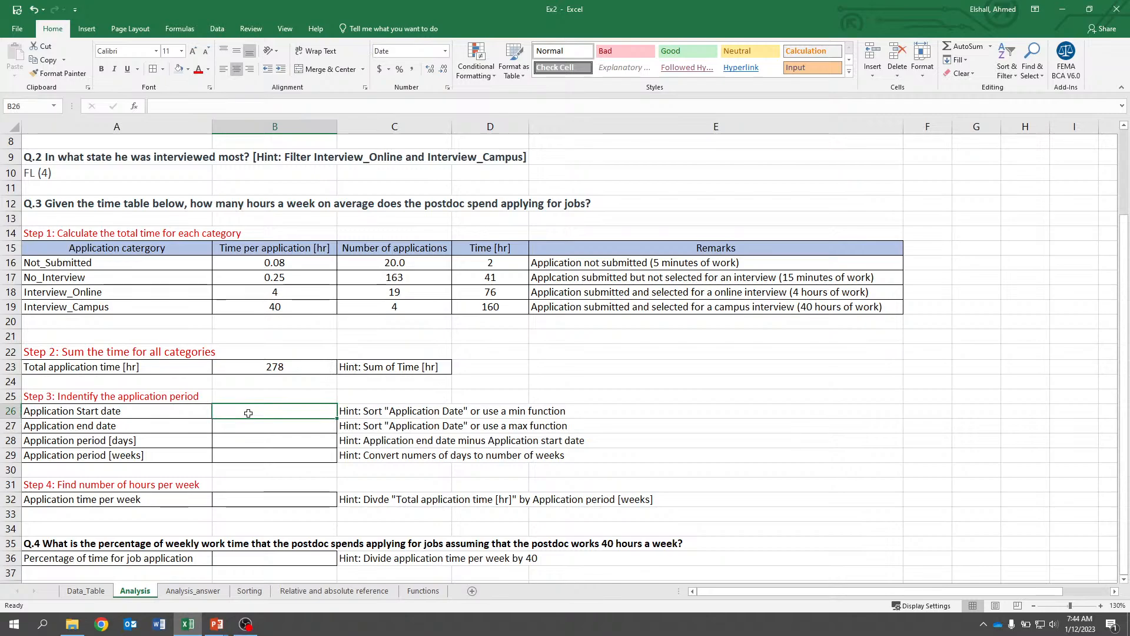
pyautogui.write('=')
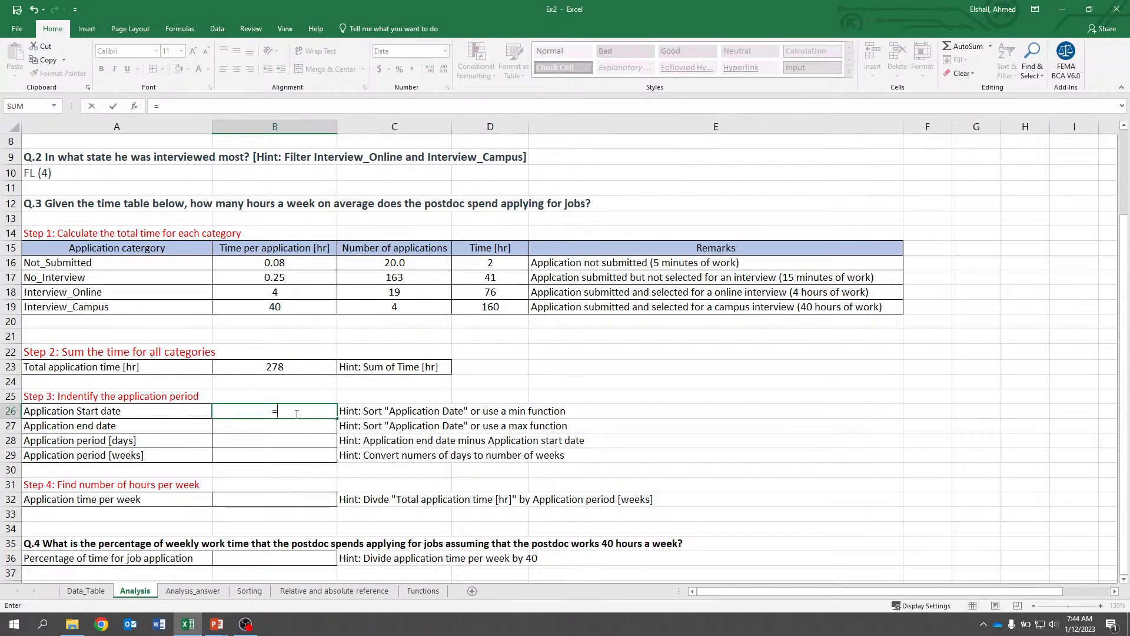
pyautogui.write('min(')
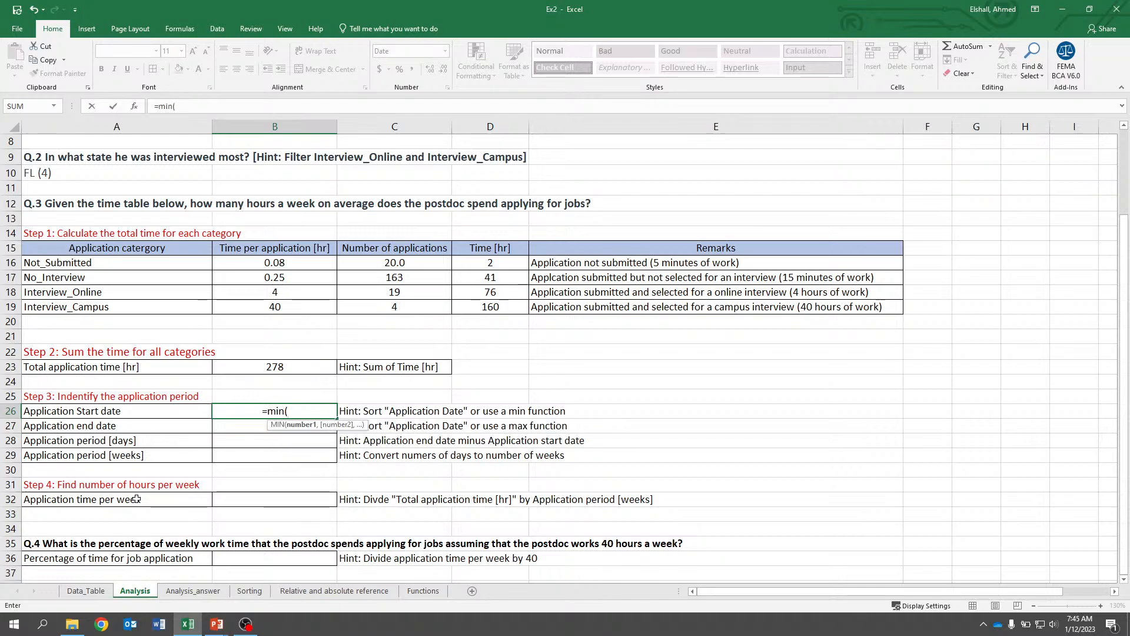
pyautogui.click(85, 591)
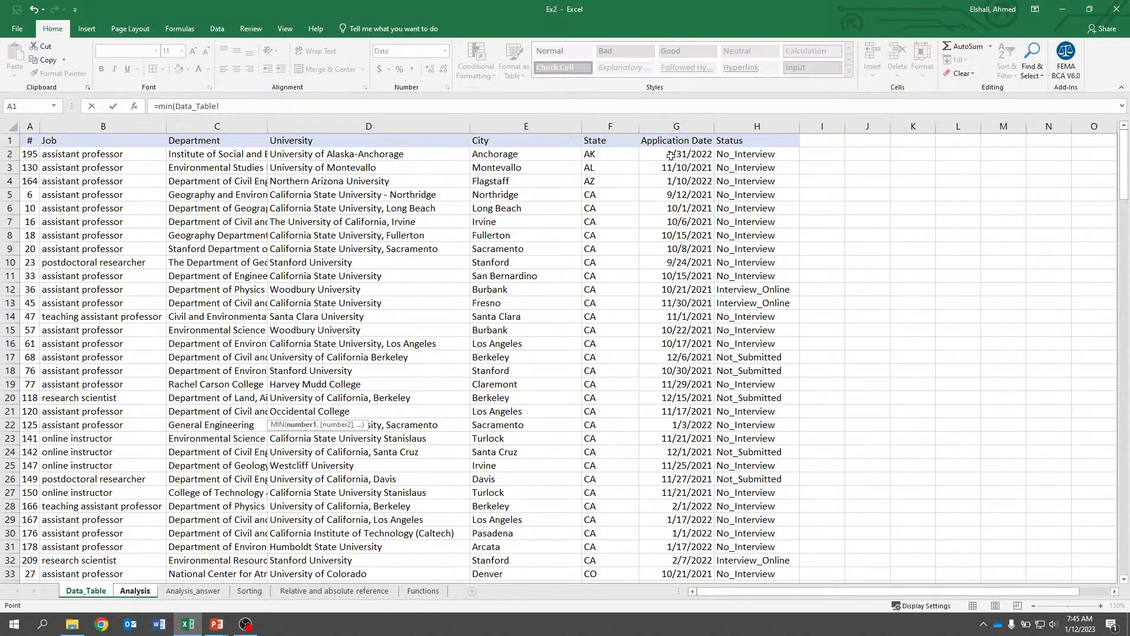
pyautogui.moveTo(671, 156); pyautogui.dragTo(677, 536)
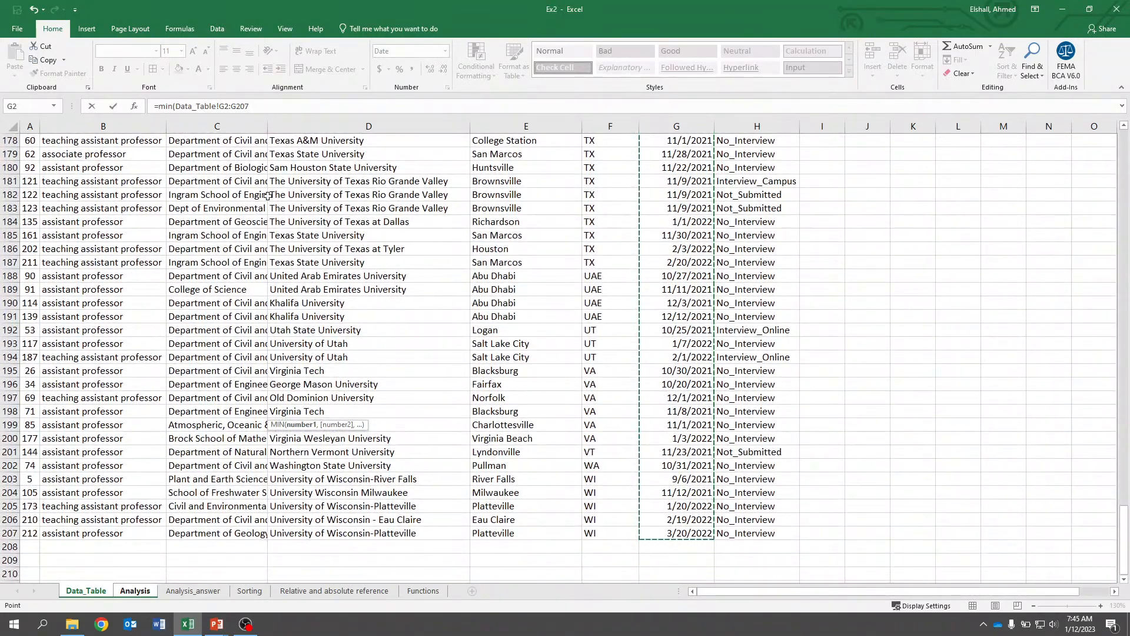
pyautogui.click(287, 105)
pyautogui.press('Return')
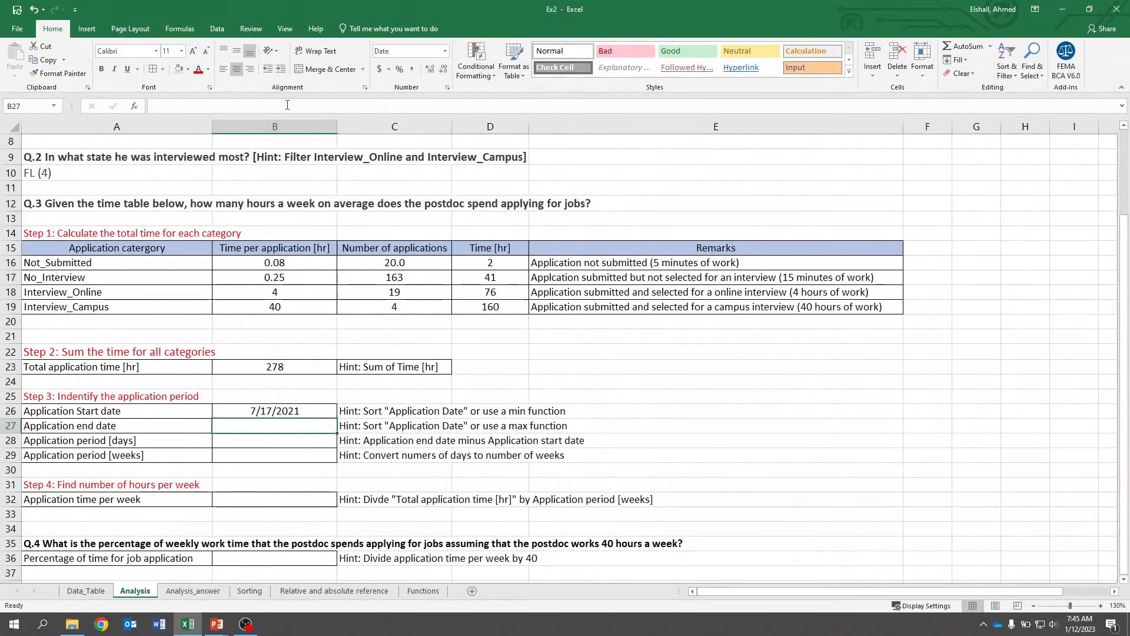
# Make the row references in B26's MIN formula absolute as G$2:G$207.
pyautogui.click(287, 411)
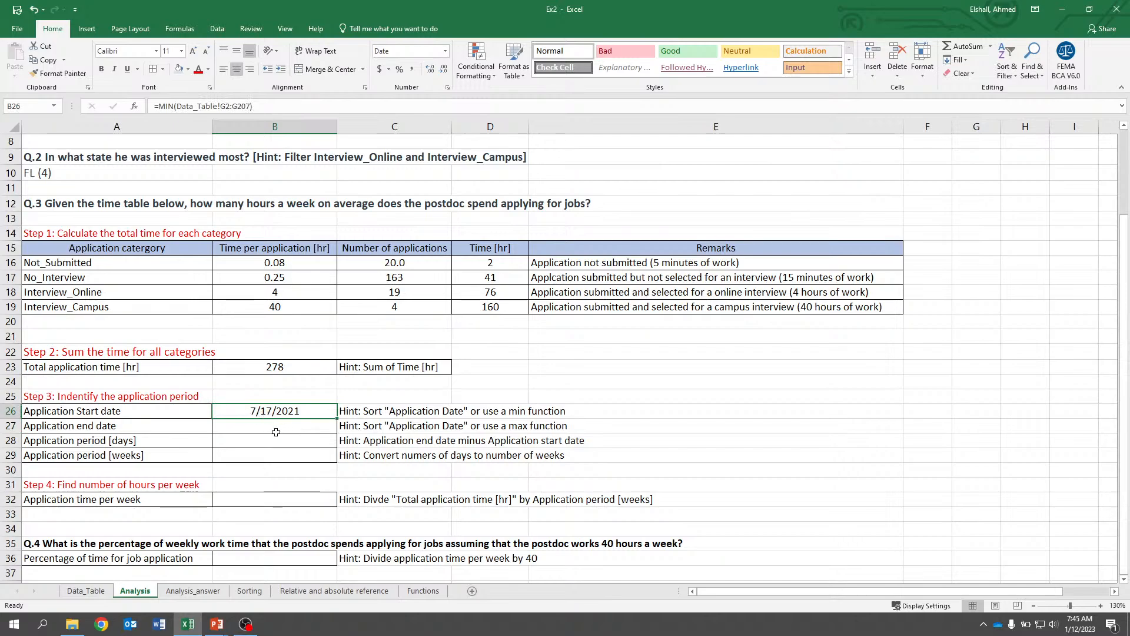
pyautogui.click(276, 430)
pyautogui.press('Up')
pyautogui.click(228, 106)
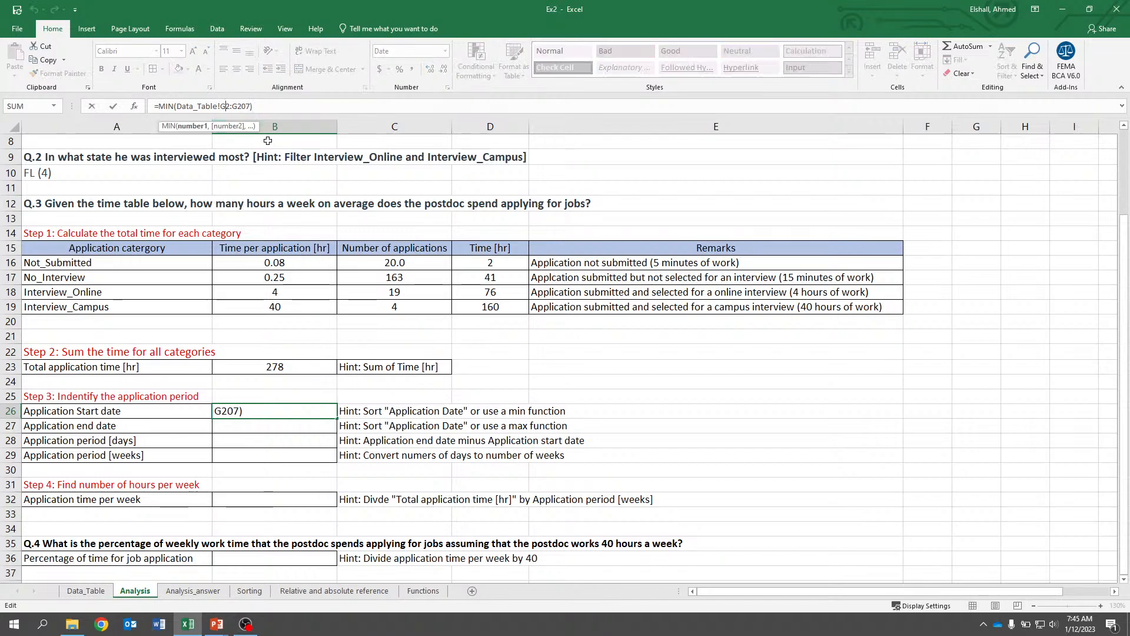
pyautogui.write('$')
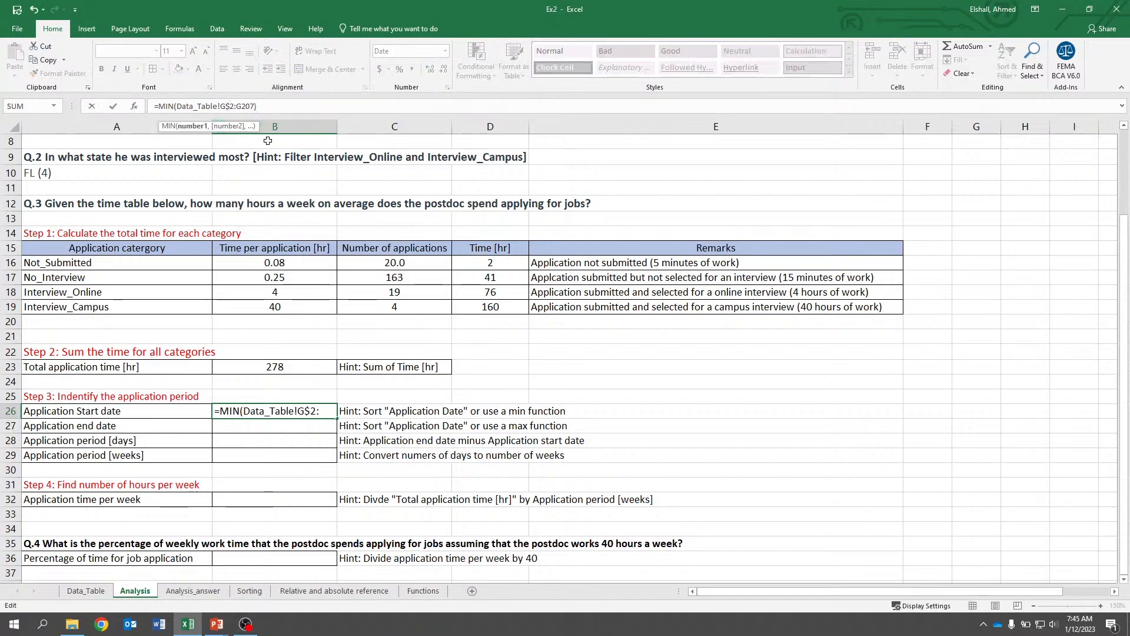
pyautogui.press('Right')
pyautogui.press('Right')
pyautogui.press('Right')
pyautogui.write('$')
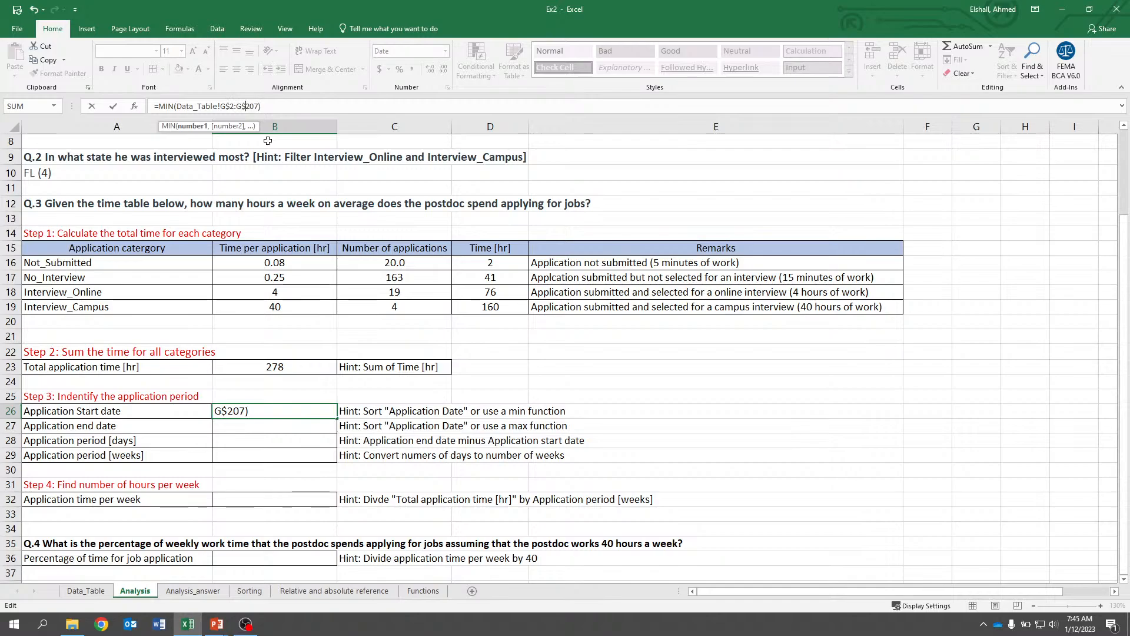
pyautogui.hotkey('ctrl', 'Return')
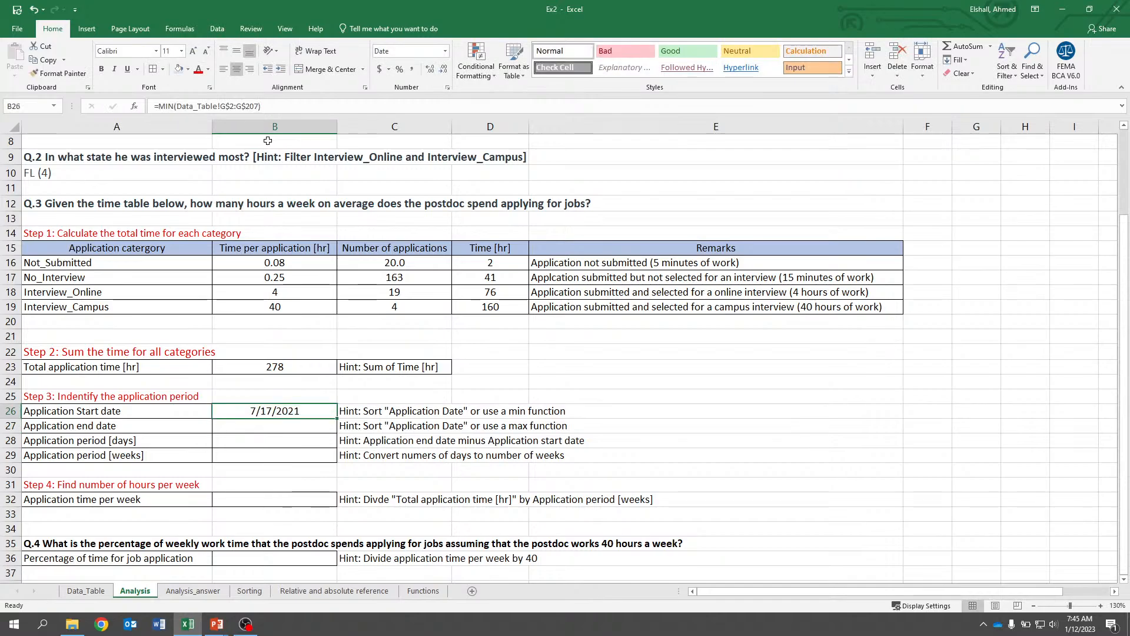
# Copy the B26 formula into B27 for the application end date.
pyautogui.hotkey('ctrl', 'c')
pyautogui.press('Down')
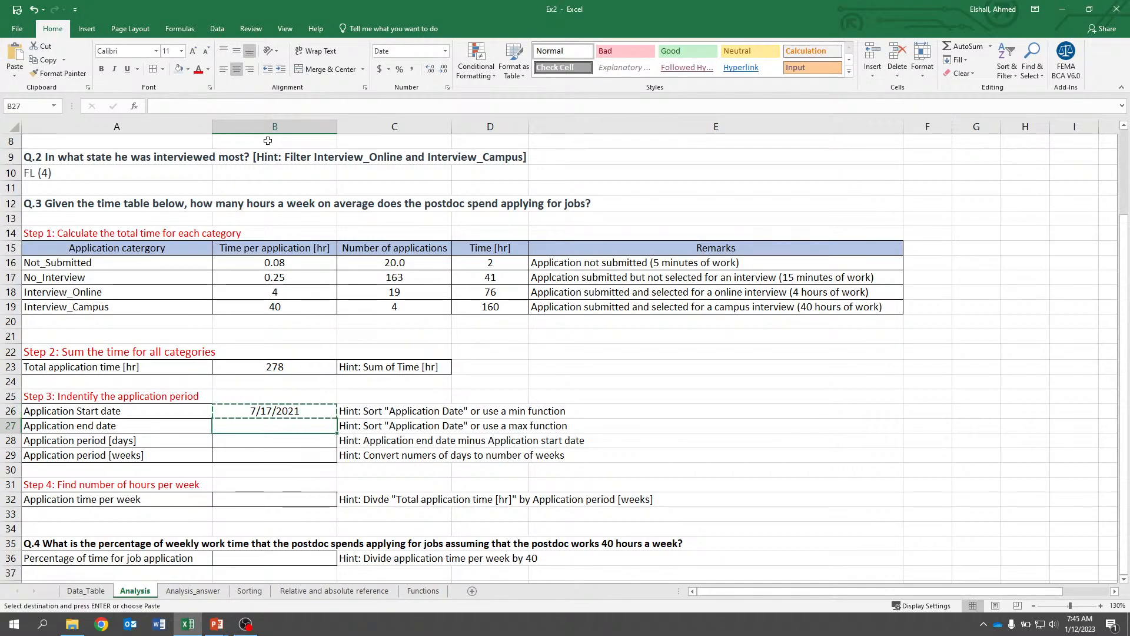
pyautogui.hotkey('ctrl', 'v')
pyautogui.press('Escape')
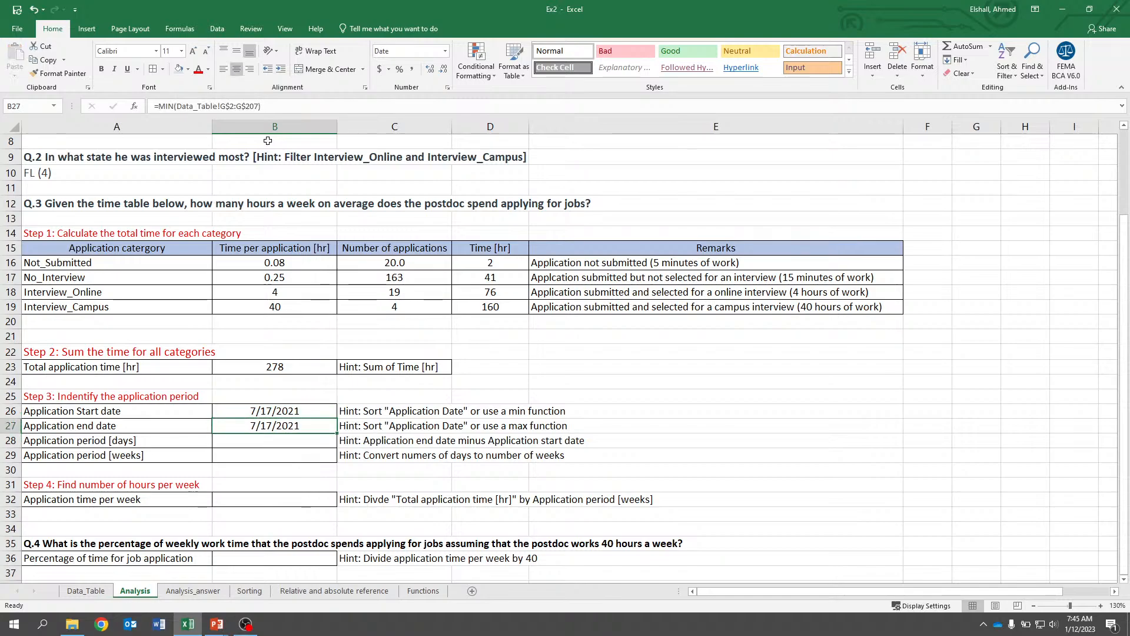
# Change B27's formula from MIN to MAX so it returns the latest application date.
pyautogui.doubleClick(163, 106)
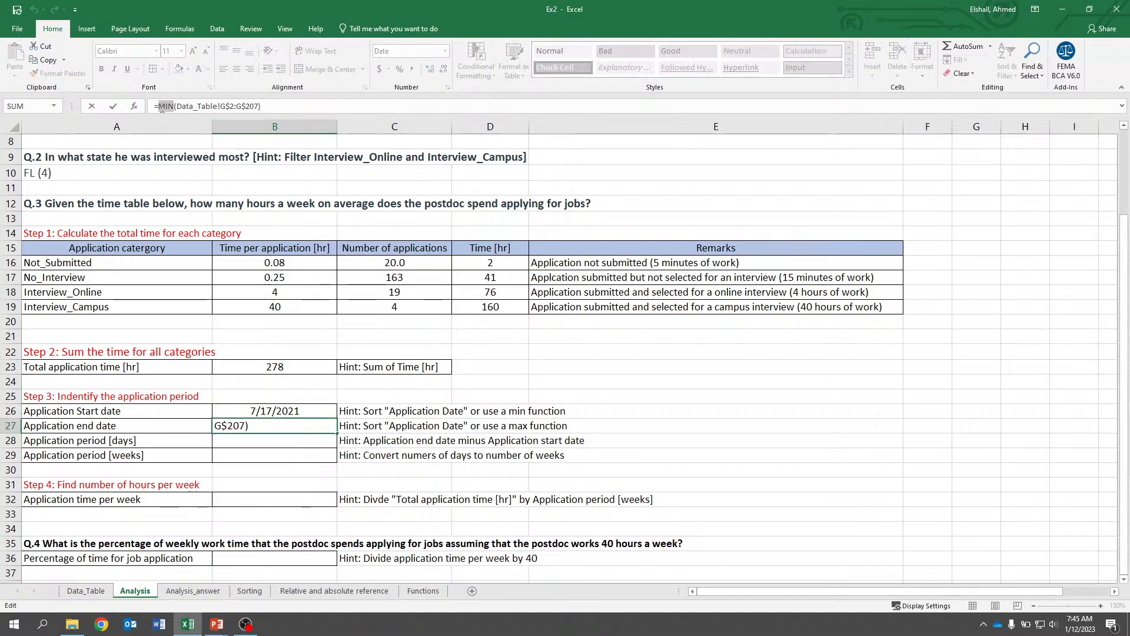
pyautogui.write('max')
pyautogui.press('Return')
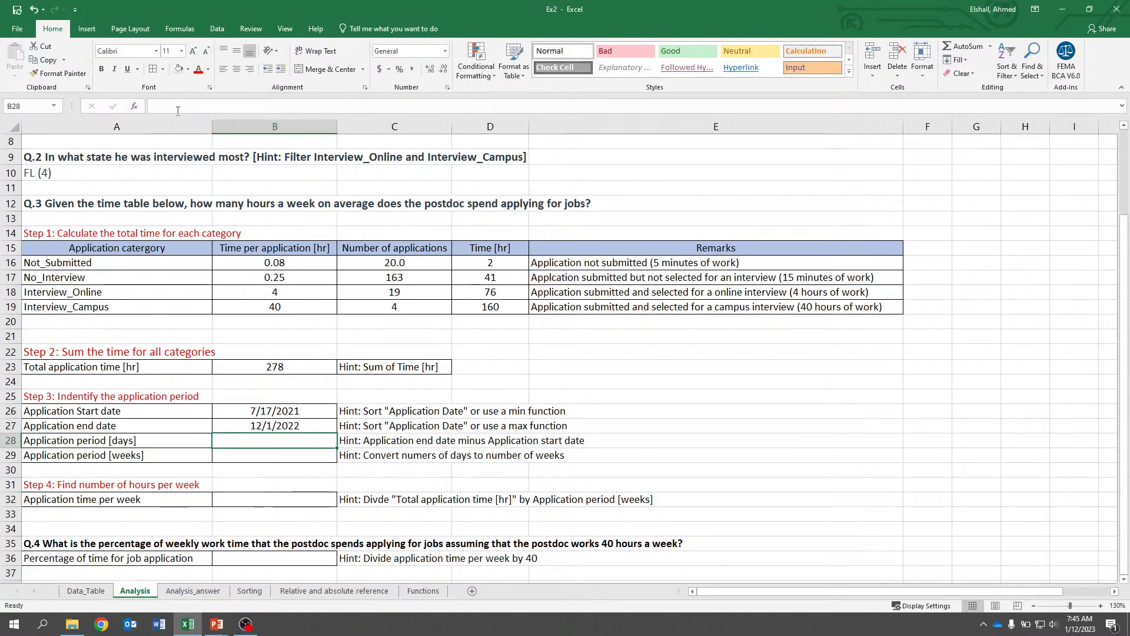
# Enter =B27-B26 in B28 for the application period in days, and center the result.
pyautogui.click(288, 426)
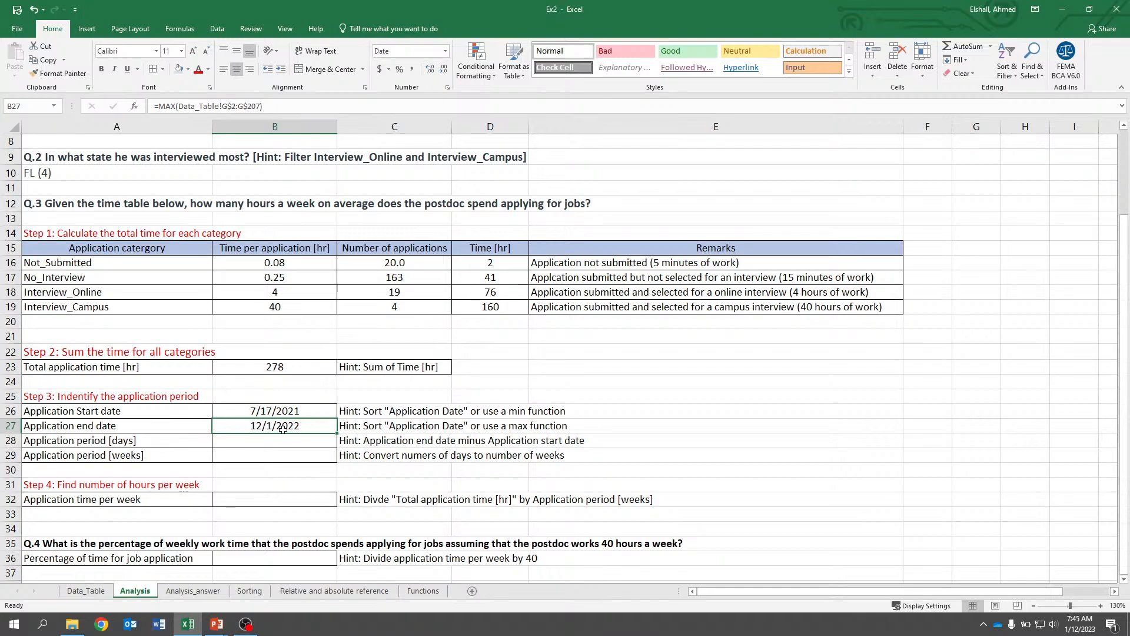
pyautogui.scroll(-1, 283, 429)
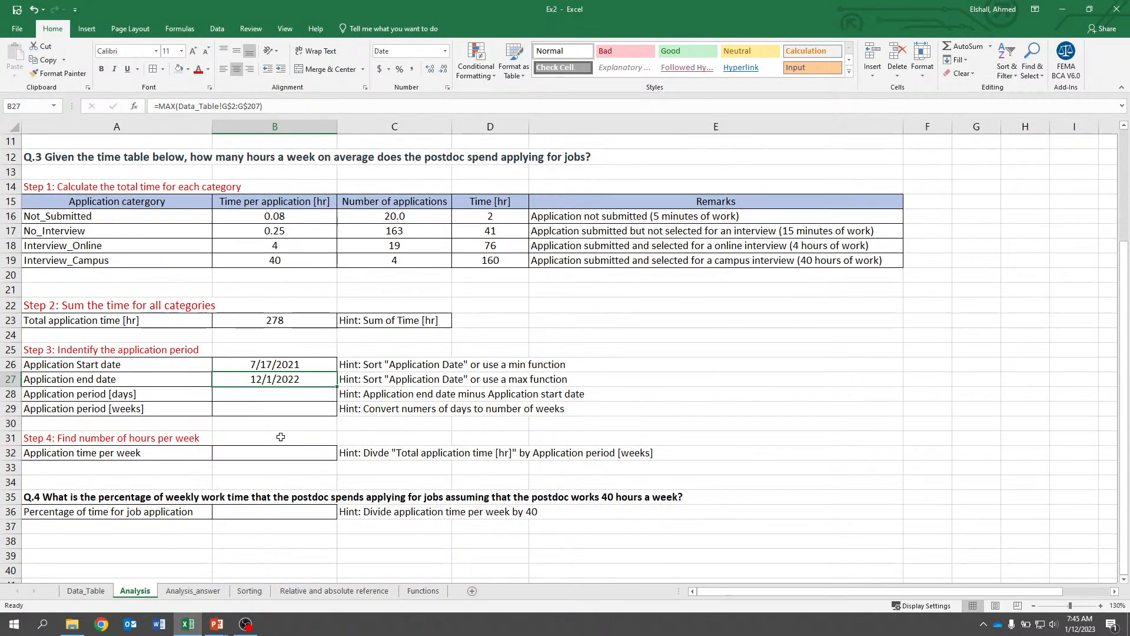
pyautogui.click(298, 401)
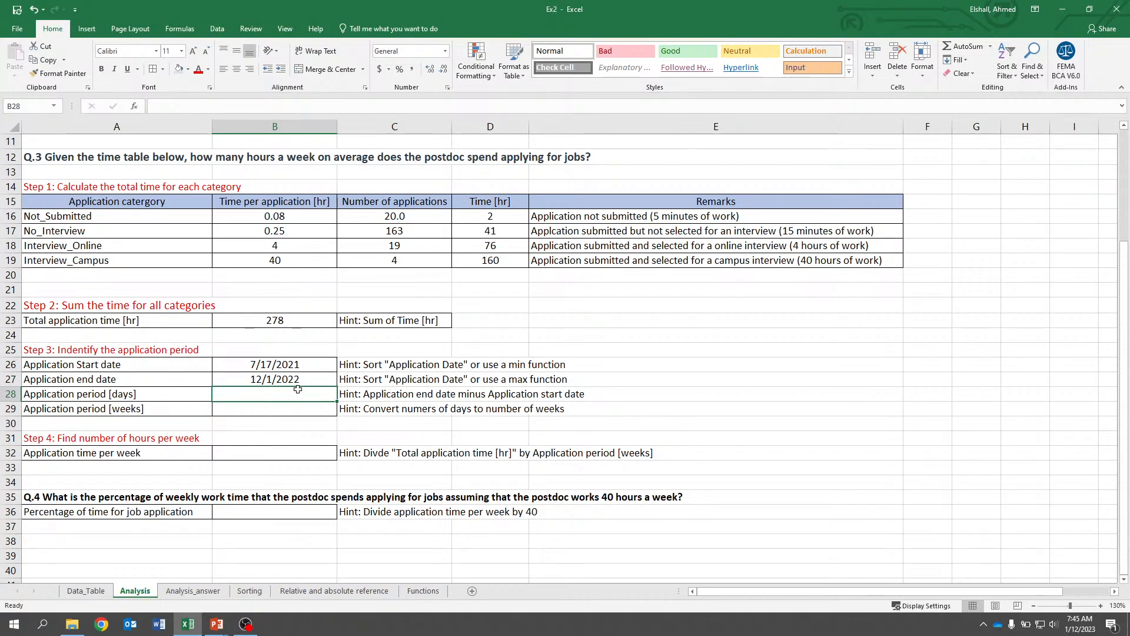
pyautogui.write('=')
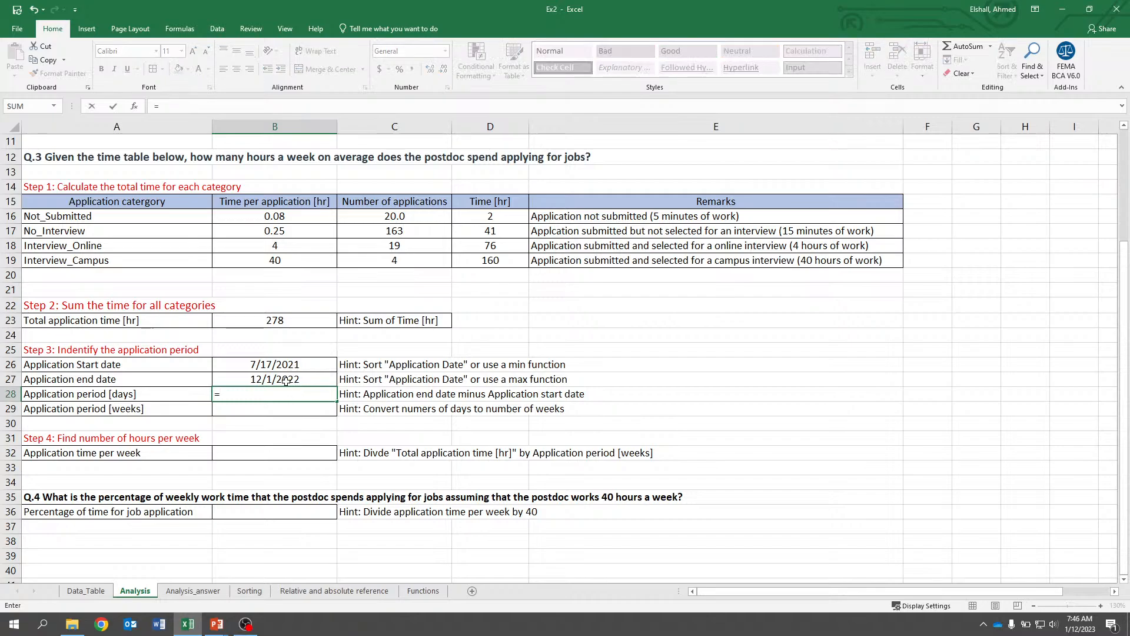
pyautogui.click(285, 381)
pyautogui.write('-')
pyautogui.click(282, 365)
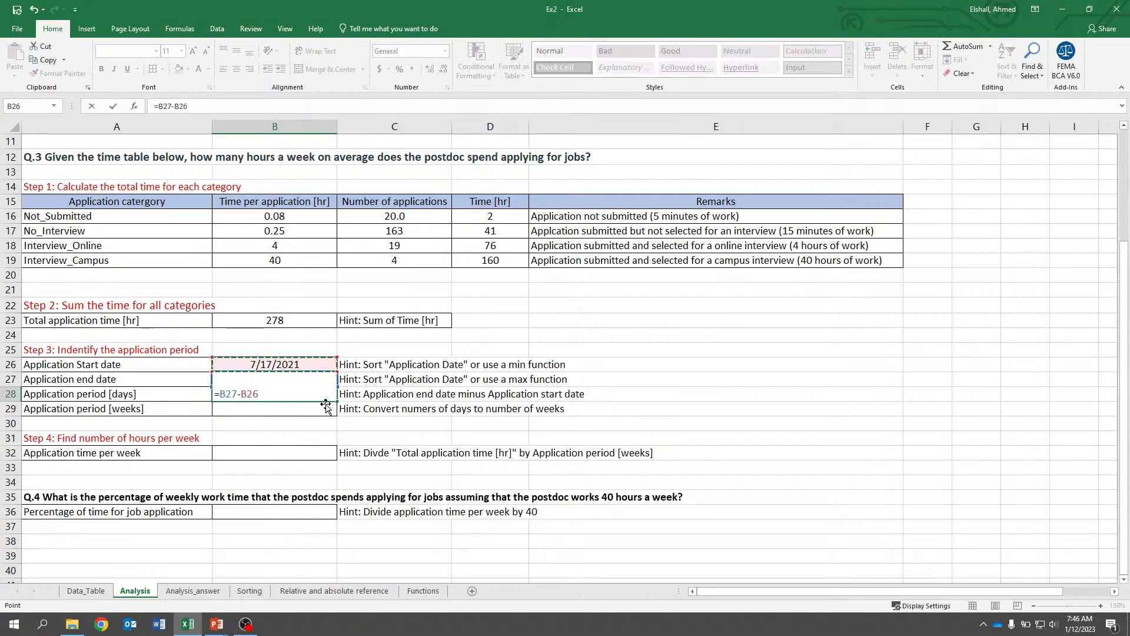
pyautogui.hotkey('ctrl', 'Return')
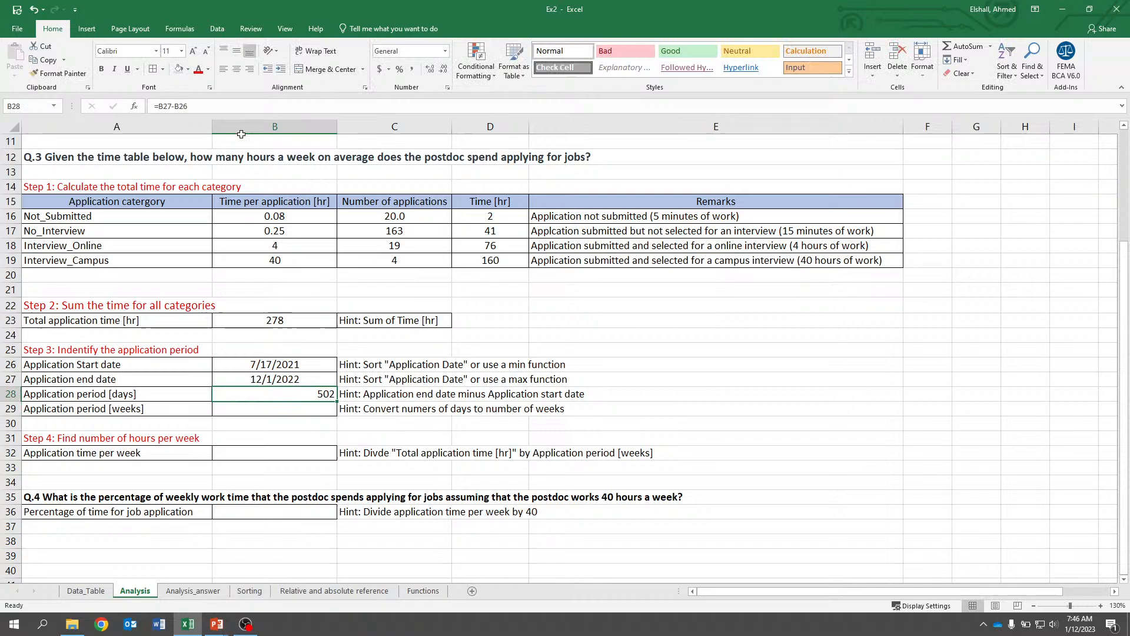
pyautogui.click(238, 71)
pyautogui.press('Down')
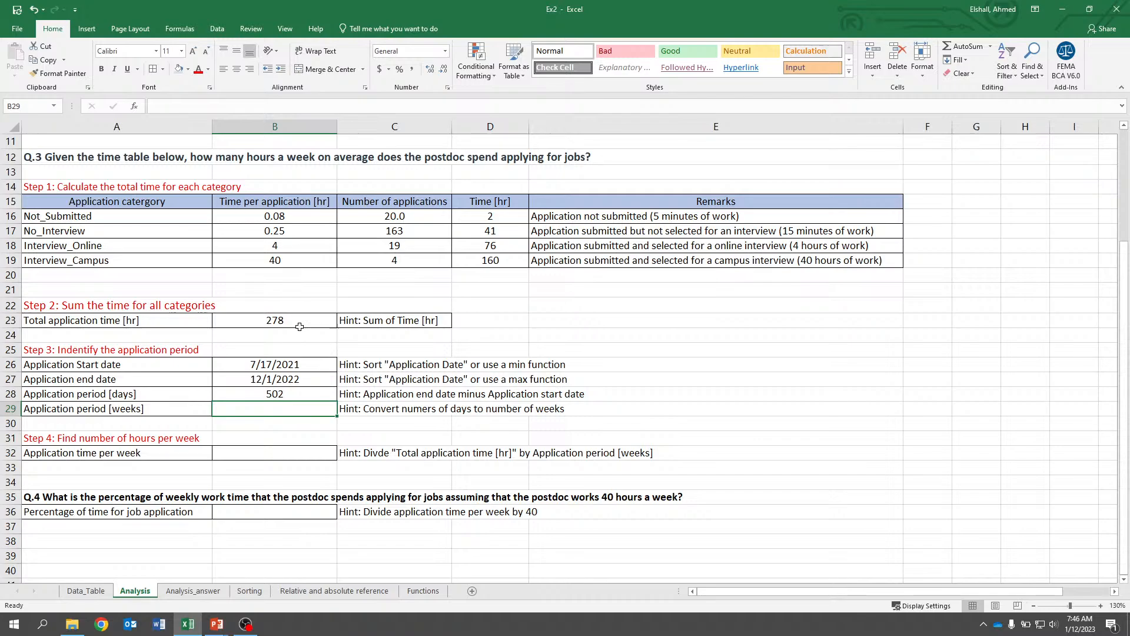
pyautogui.write('=')
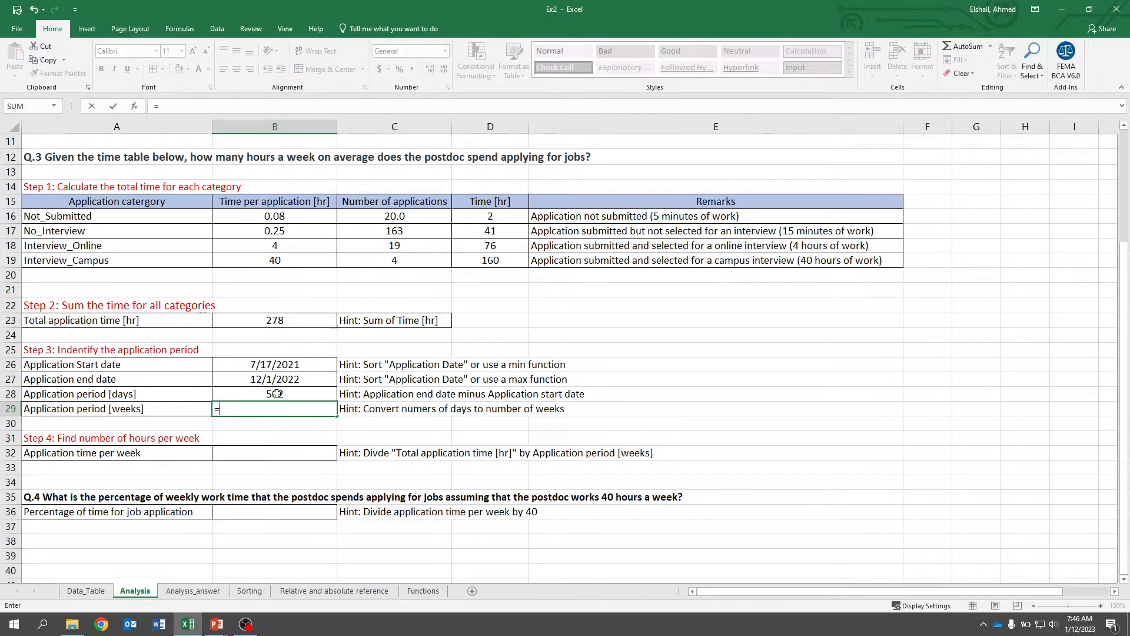
pyautogui.click(276, 394)
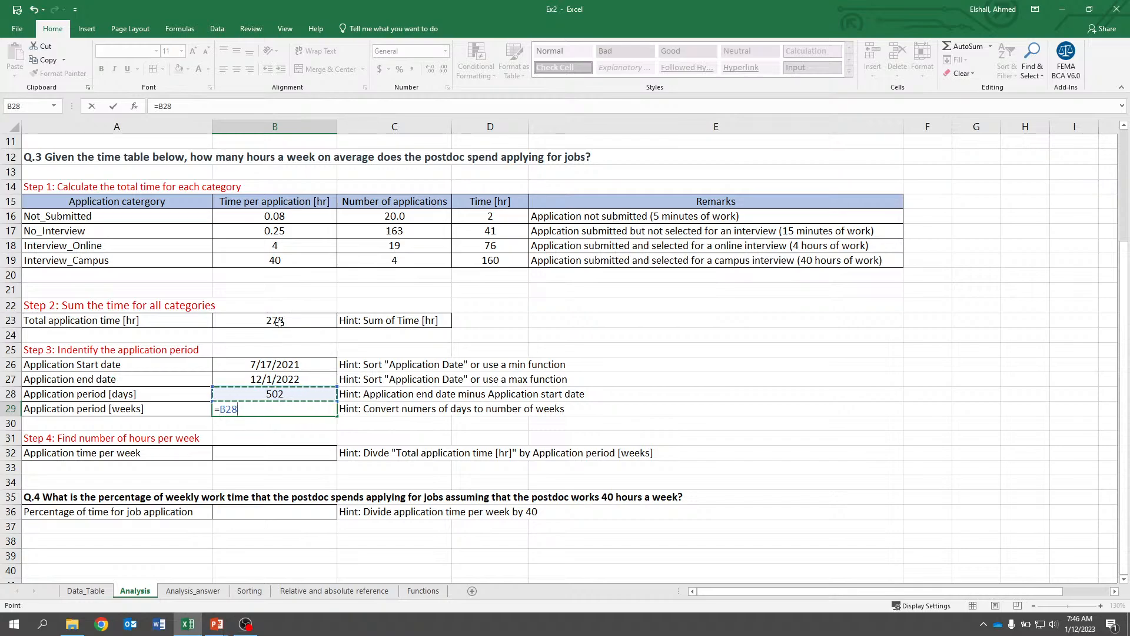
pyautogui.write('/')
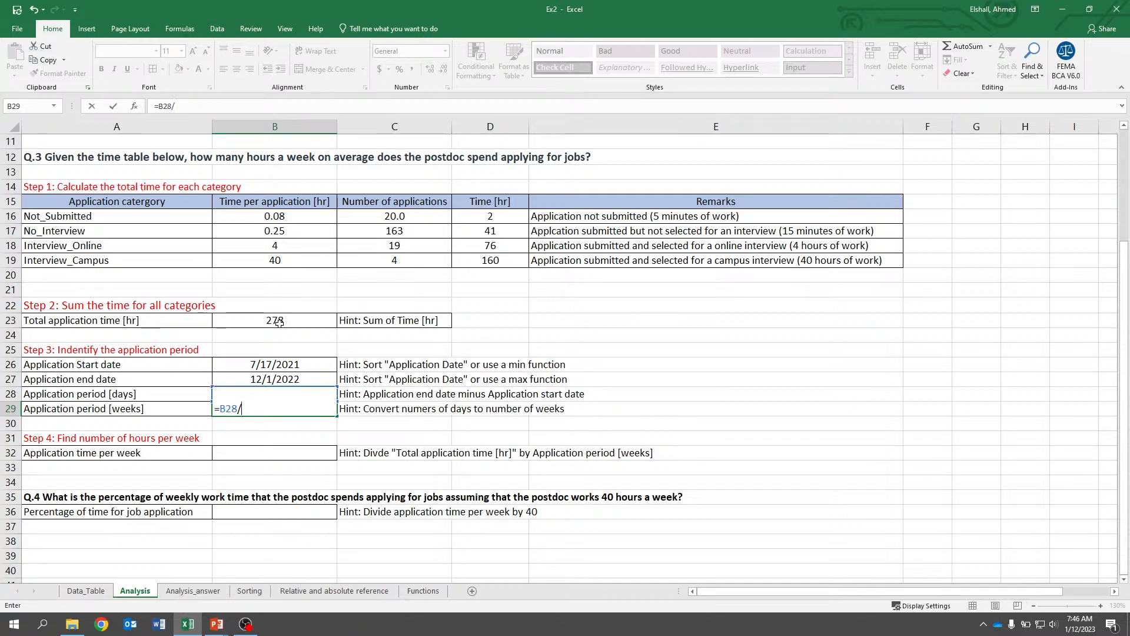
pyautogui.write('7')
pyautogui.press('Return')
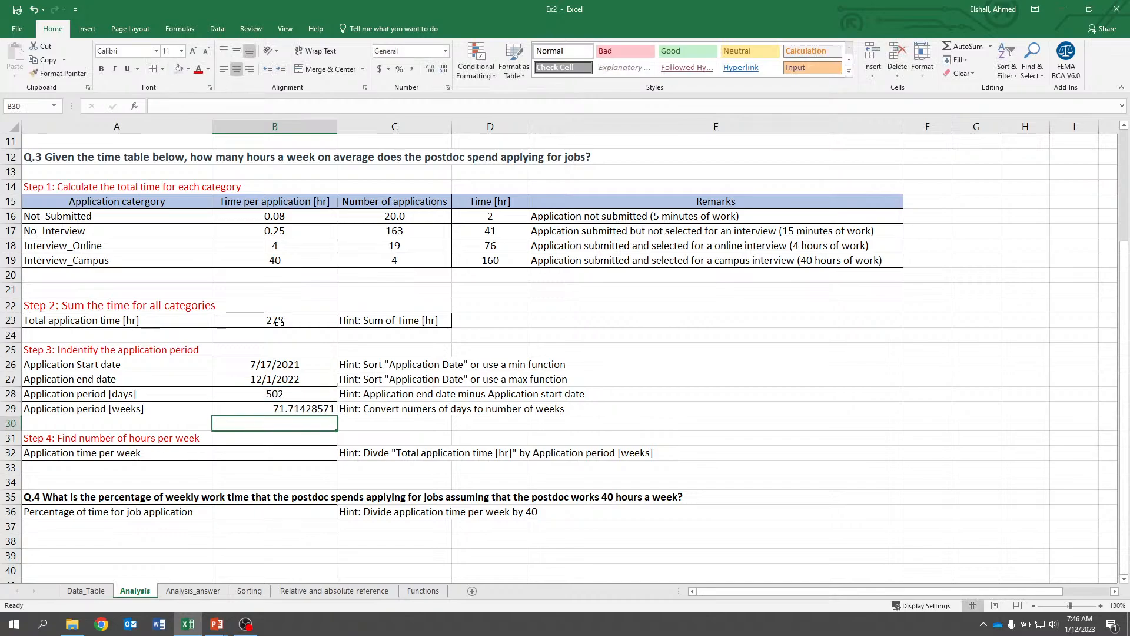
pyautogui.hotkey('ctrl', 'z')
# Enter =B28/7 in B29 to convert the application period into weeks.
pyautogui.write('=')
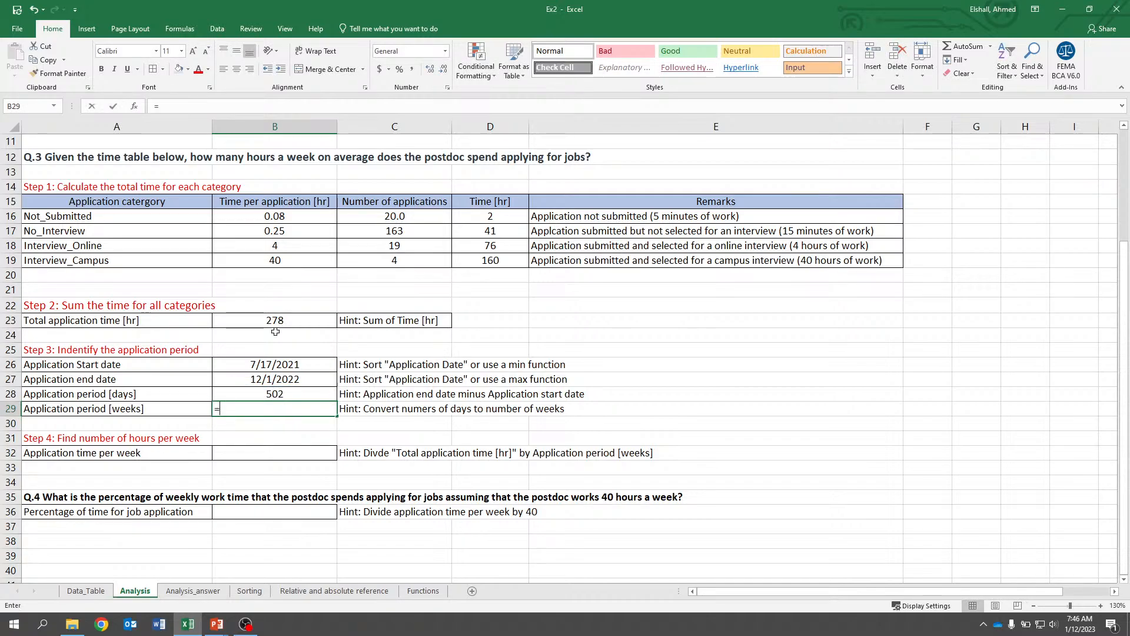
pyautogui.click(262, 394)
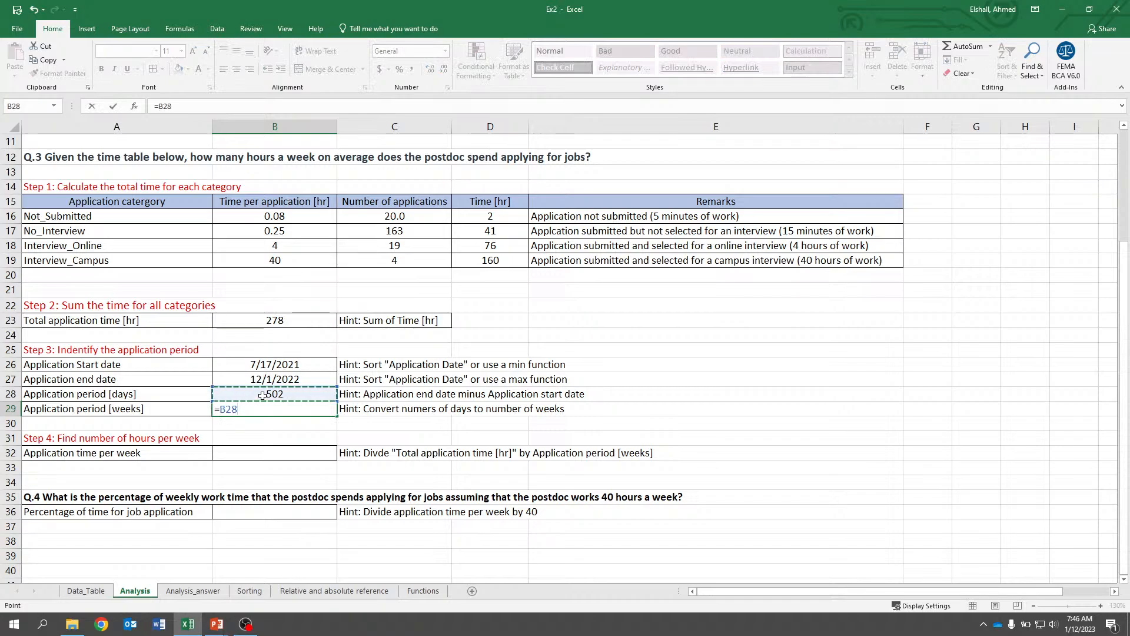
pyautogui.write('/7')
pyautogui.hotkey('ctrl', 'Return')
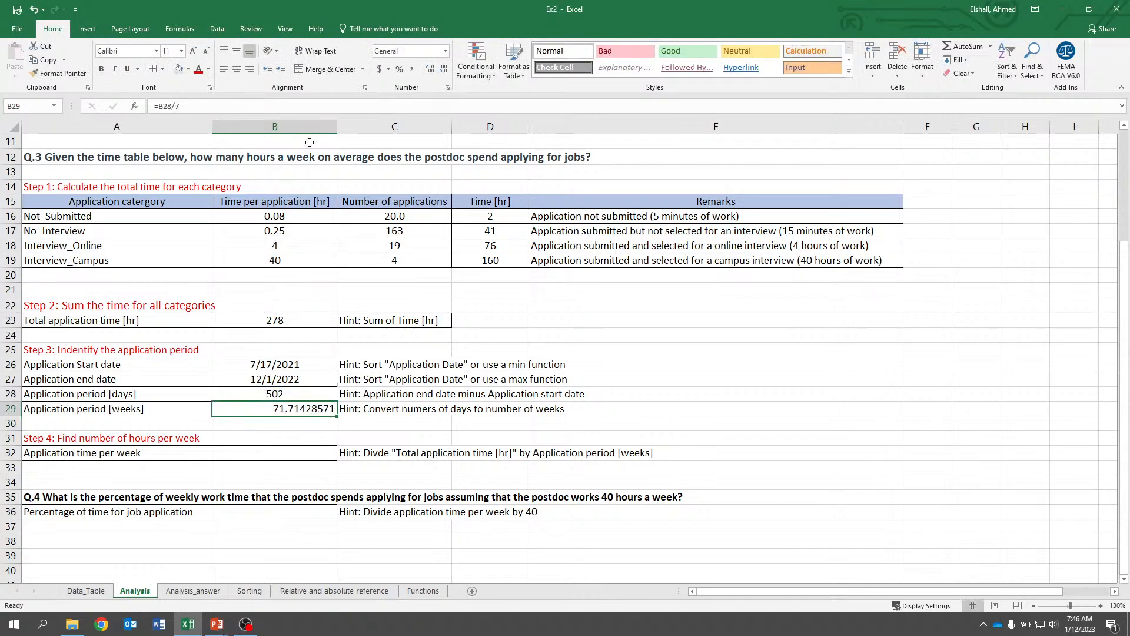
# Format B29 to show no decimal places and center it.
pyautogui.click(443, 70)
pyautogui.click(444, 70)
pyautogui.click(443, 69)
pyautogui.click(443, 69)
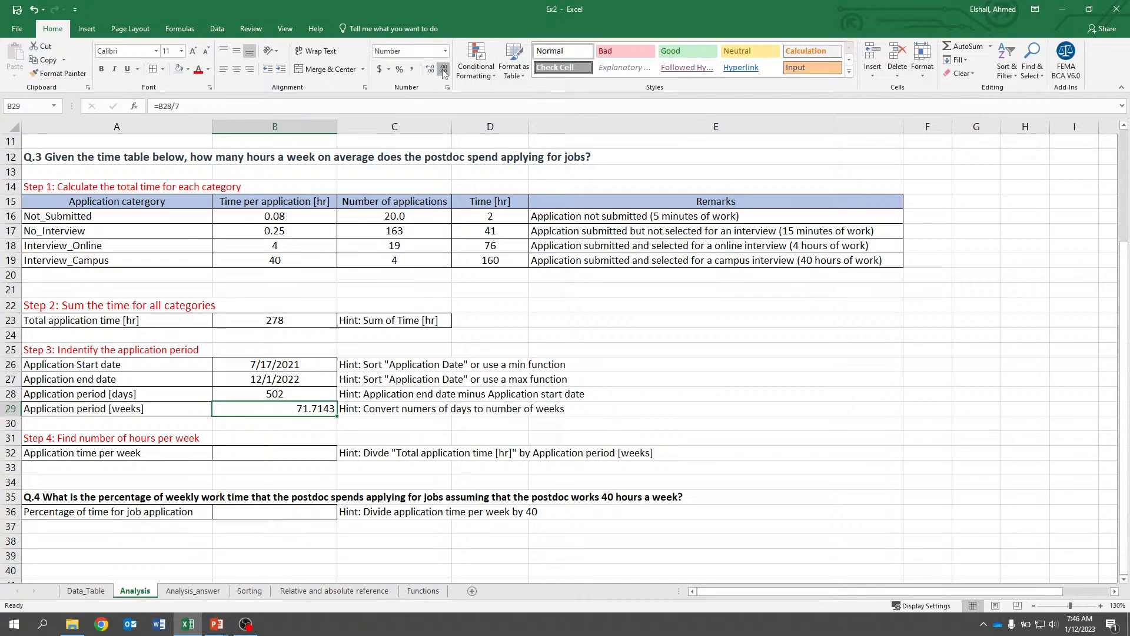
pyautogui.click(444, 70)
pyautogui.click(444, 69)
pyautogui.click(443, 69)
pyautogui.click(443, 70)
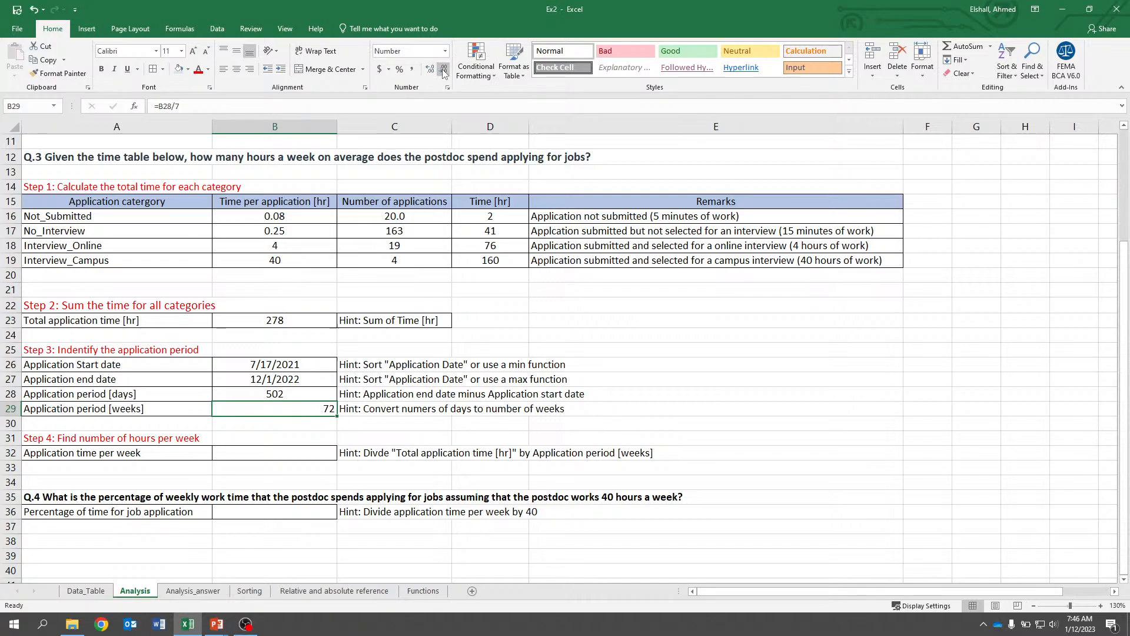
pyautogui.click(236, 70)
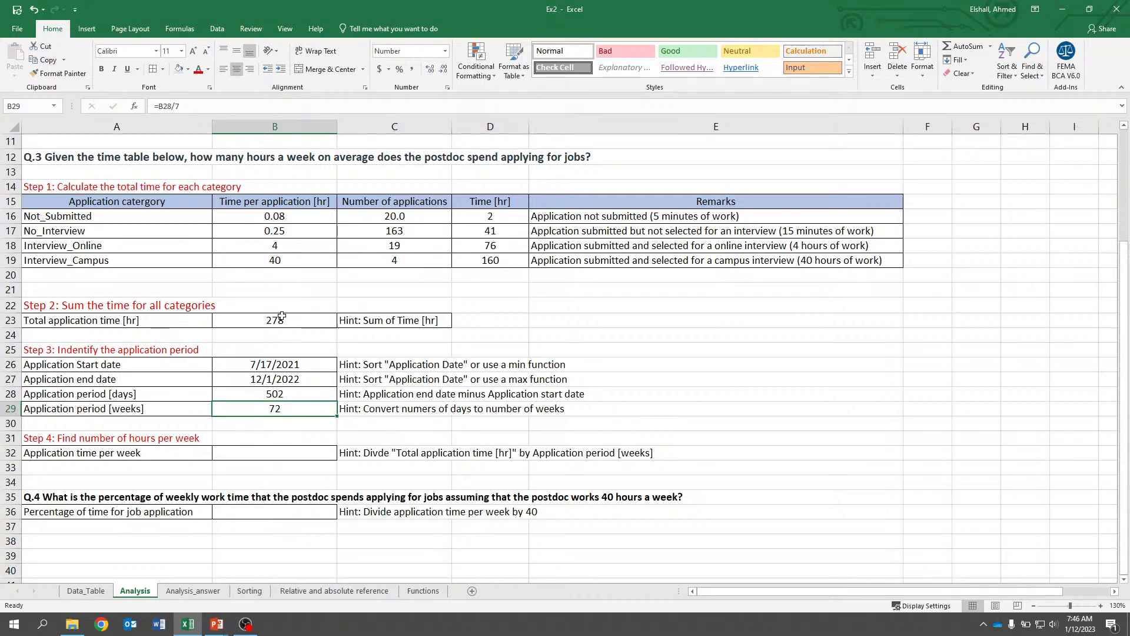
# Enter =B23/B29 in B32 for the application time per week.
pyautogui.click(290, 457)
pyautogui.write('=')
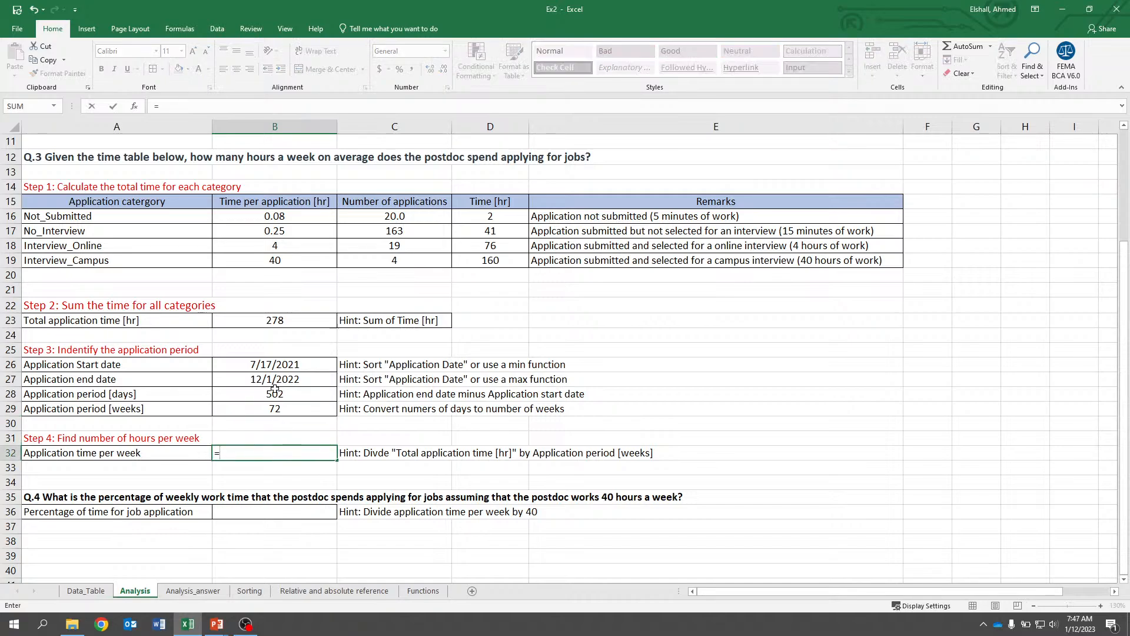
pyautogui.click(276, 320)
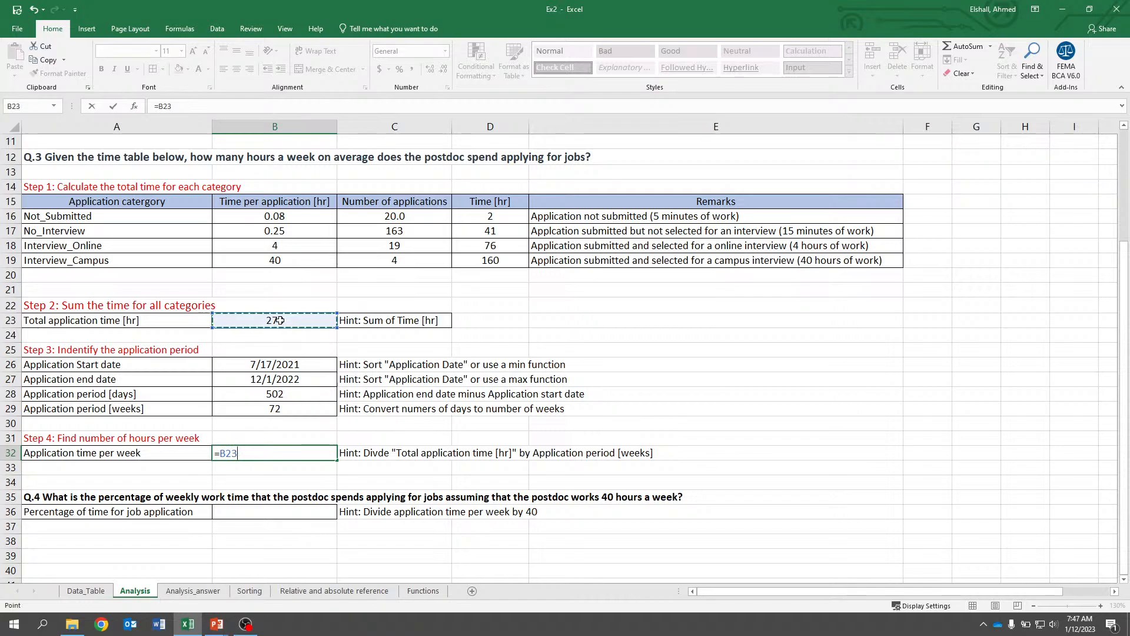
pyautogui.write('/')
pyautogui.click(278, 402)
pyautogui.press('Return')
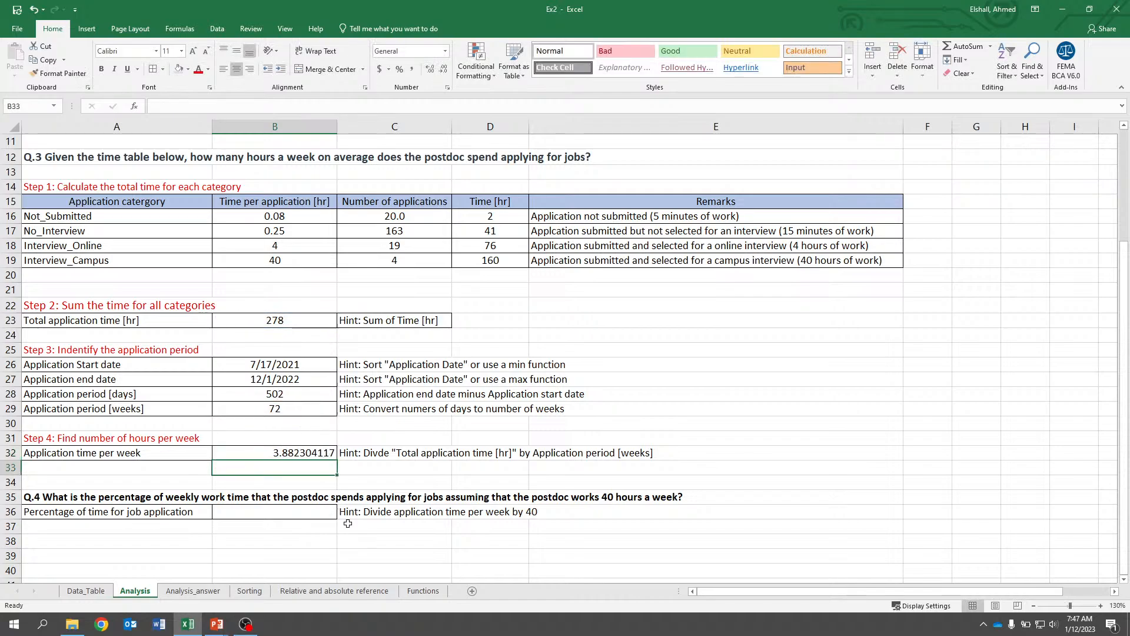
# Format B32 to show no decimal places and center it.
pyautogui.press('Up')
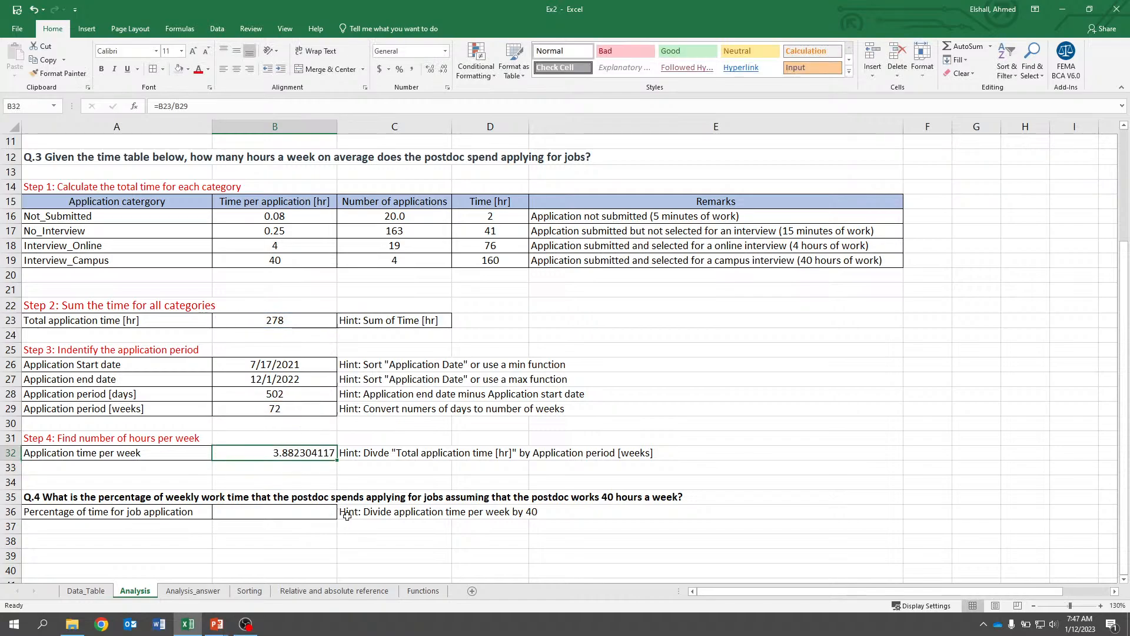
pyautogui.click(443, 69)
pyautogui.click(444, 69)
pyautogui.click(443, 69)
pyautogui.click(443, 69)
pyautogui.click(443, 68)
pyautogui.click(443, 69)
pyautogui.click(445, 70)
pyautogui.click(446, 70)
pyautogui.click(446, 71)
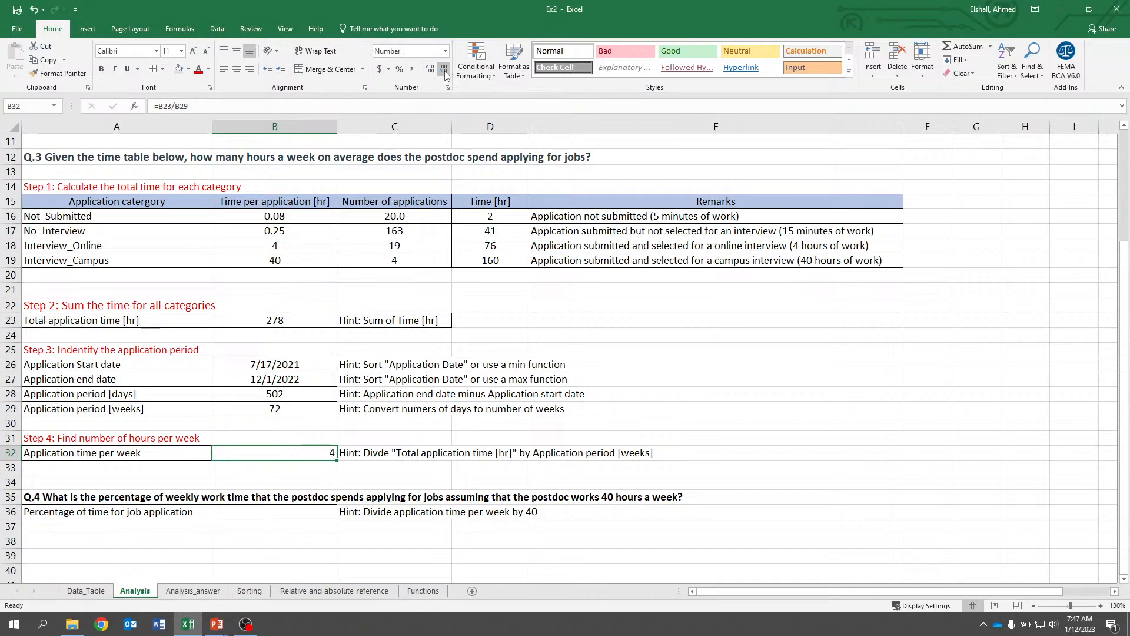
pyautogui.click(236, 71)
# Enter =B32/40 in B36 for the percentage of a 40-hour week spent applying.
pyautogui.scroll(-1, 283, 337)
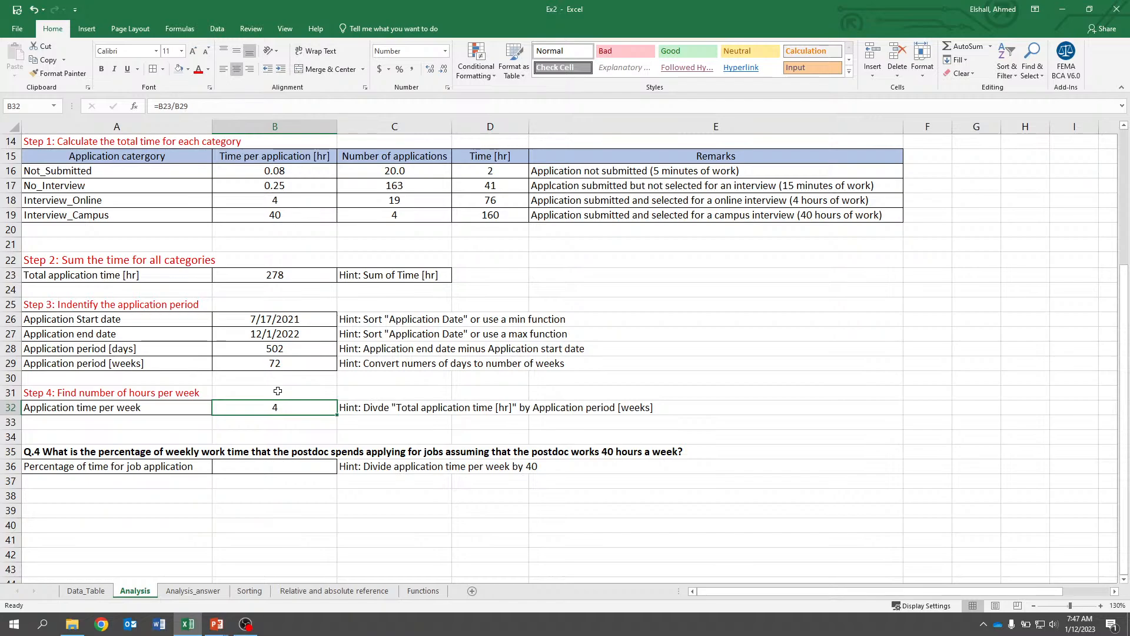
pyautogui.click(289, 467)
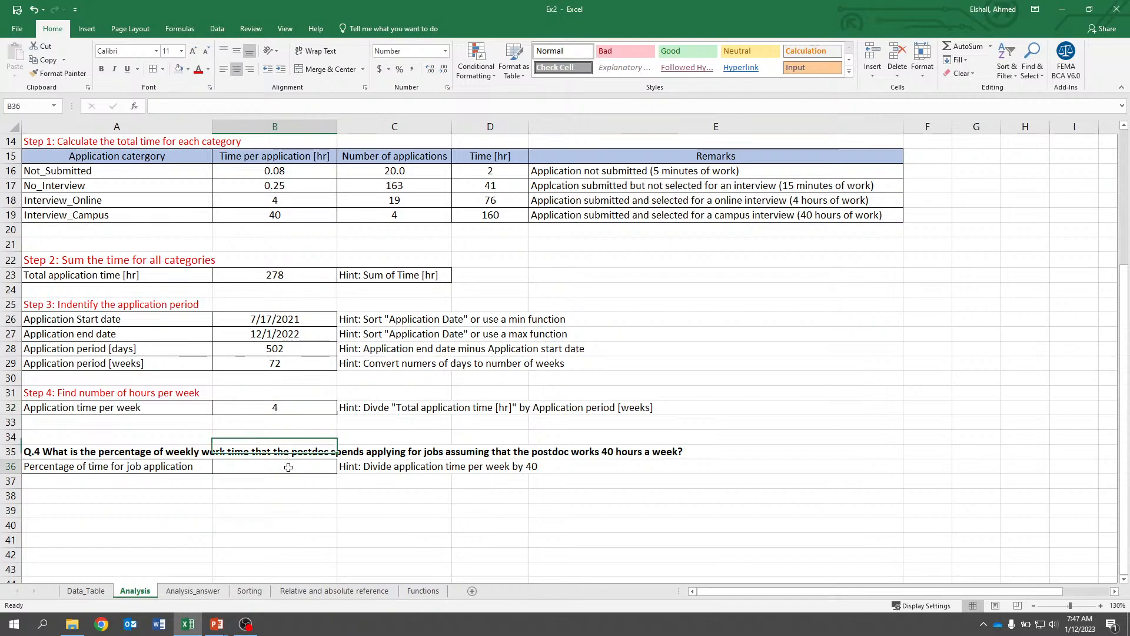
pyautogui.press('Up')
pyautogui.press('Up')
pyautogui.press('Up')
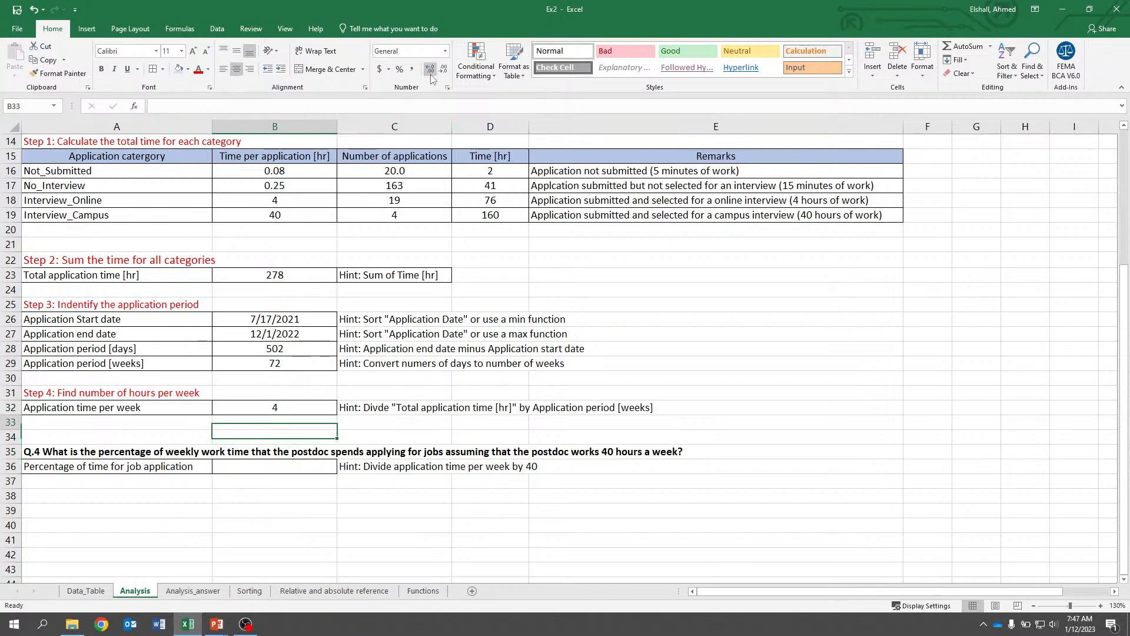
pyautogui.press('Down')
pyautogui.press('Down')
pyautogui.press('Down')
pyautogui.write('=')
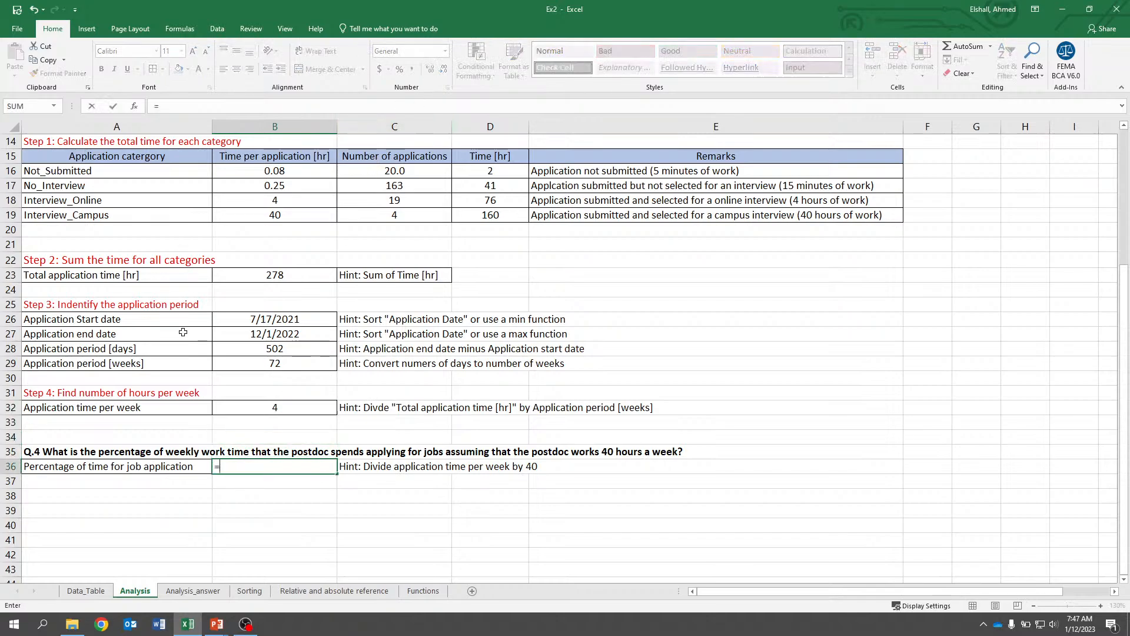
pyautogui.click(280, 408)
pyautogui.write('/40')
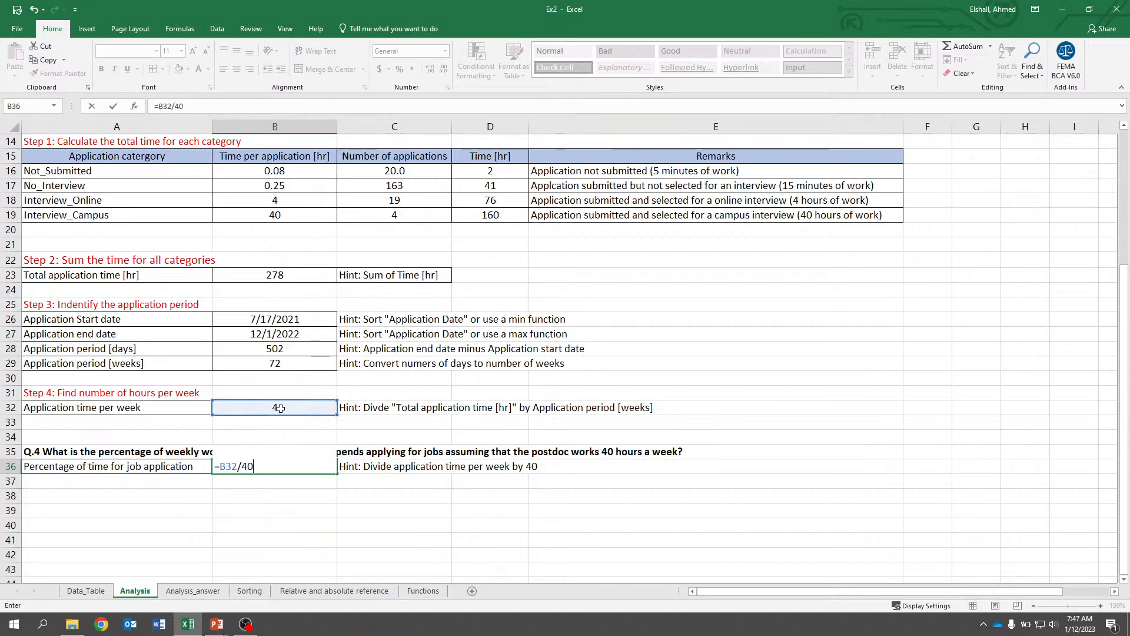
pyautogui.press('Return')
# Format B36 as a percentage and center it.
pyautogui.click(276, 468)
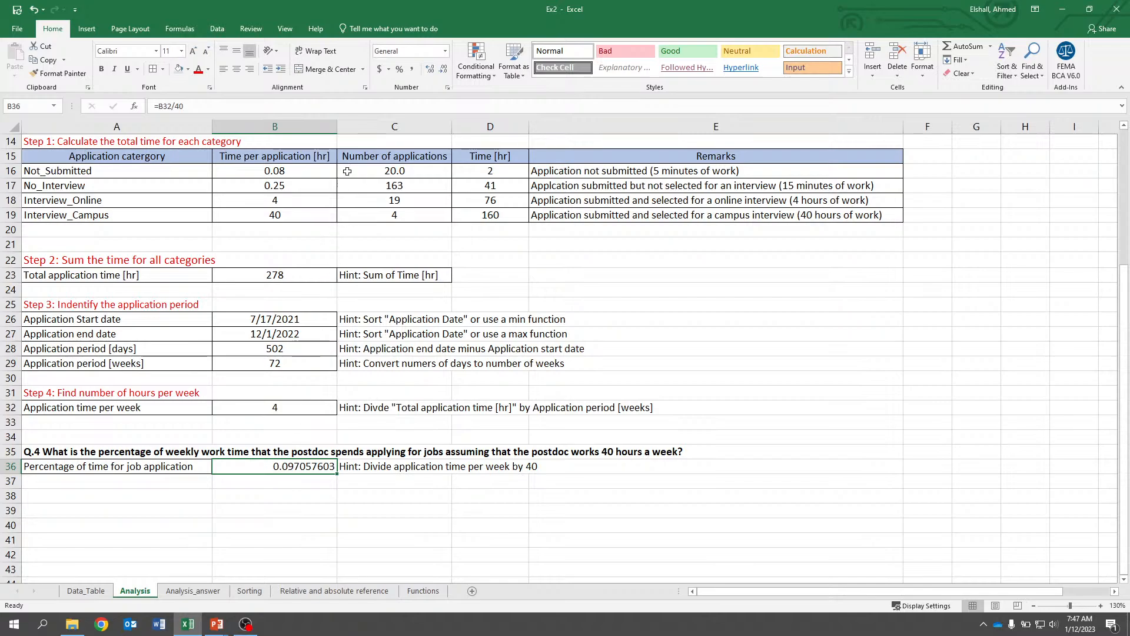
pyautogui.click(399, 70)
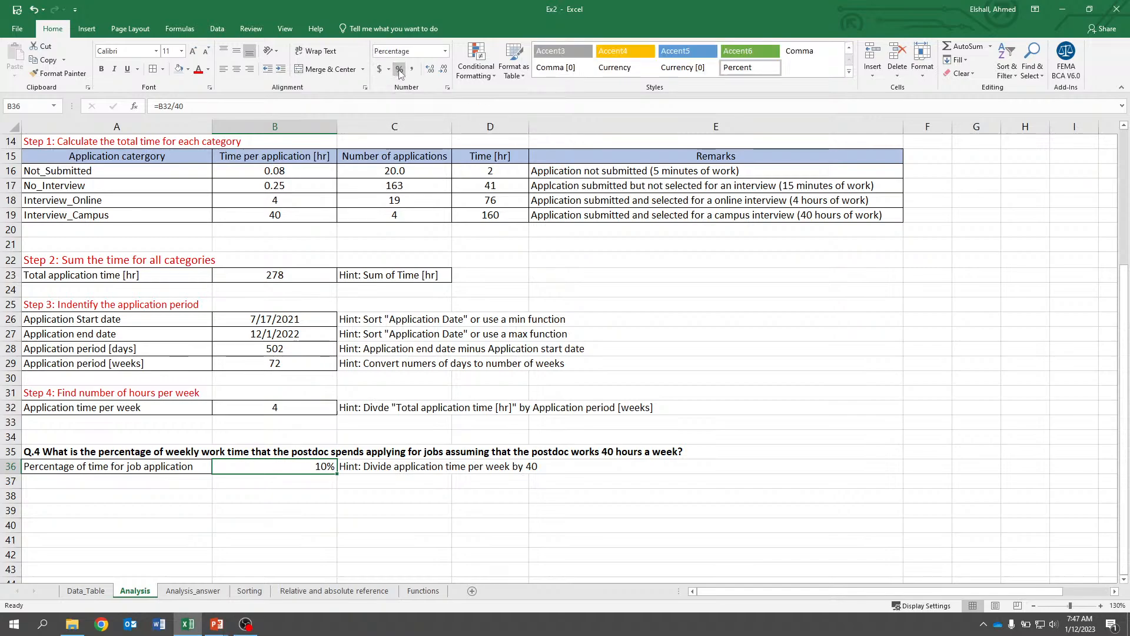
pyautogui.click(430, 70)
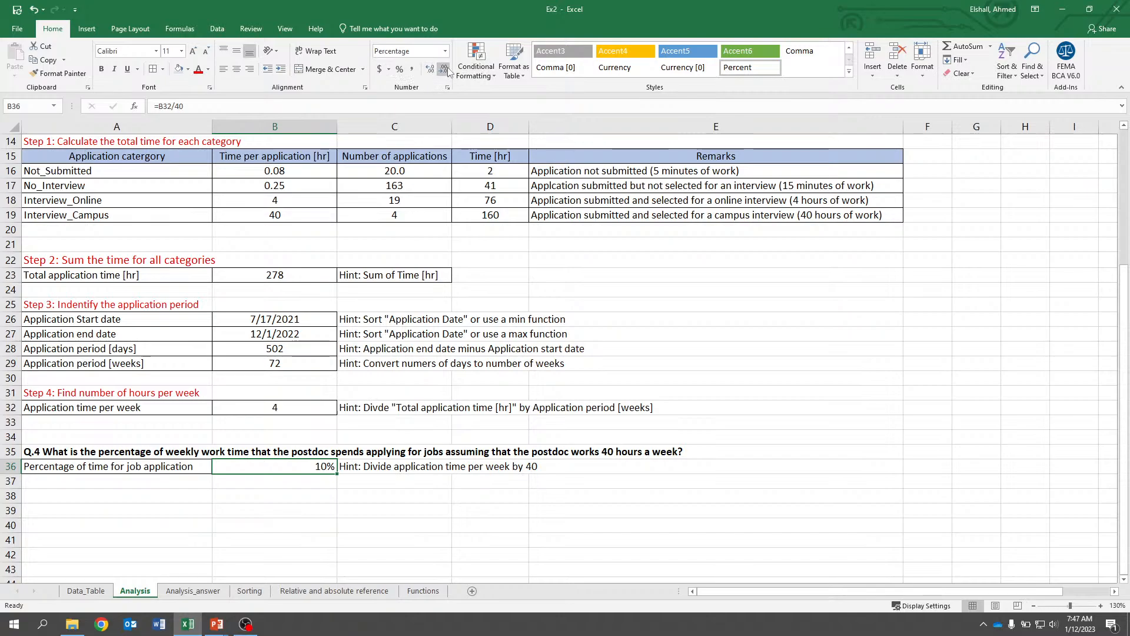
pyautogui.click(235, 71)
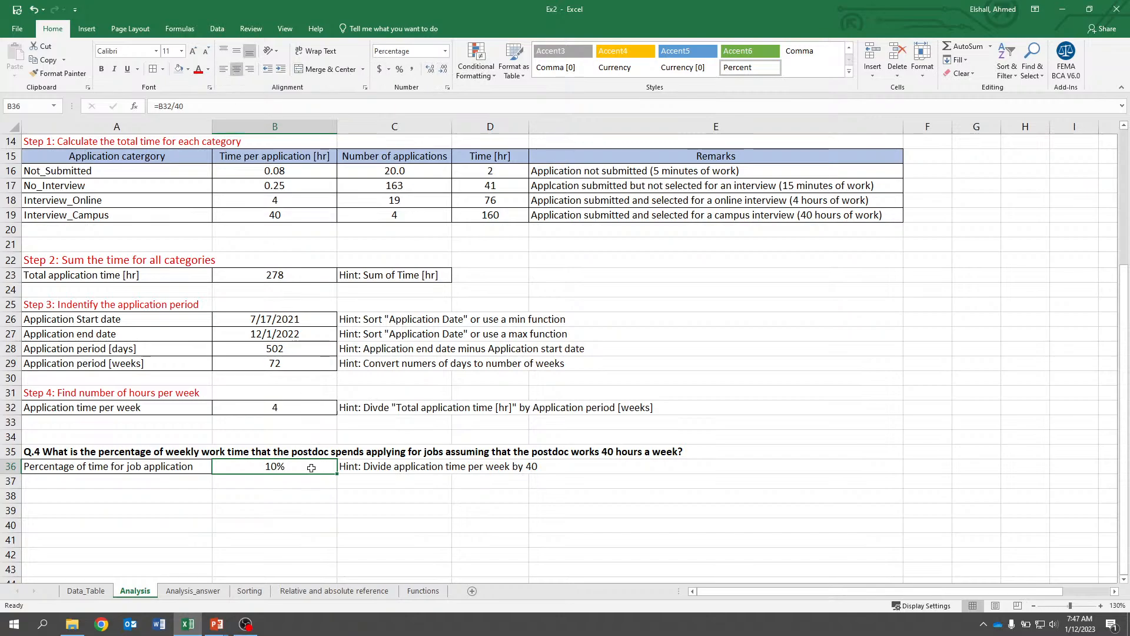
pyautogui.click(315, 494)
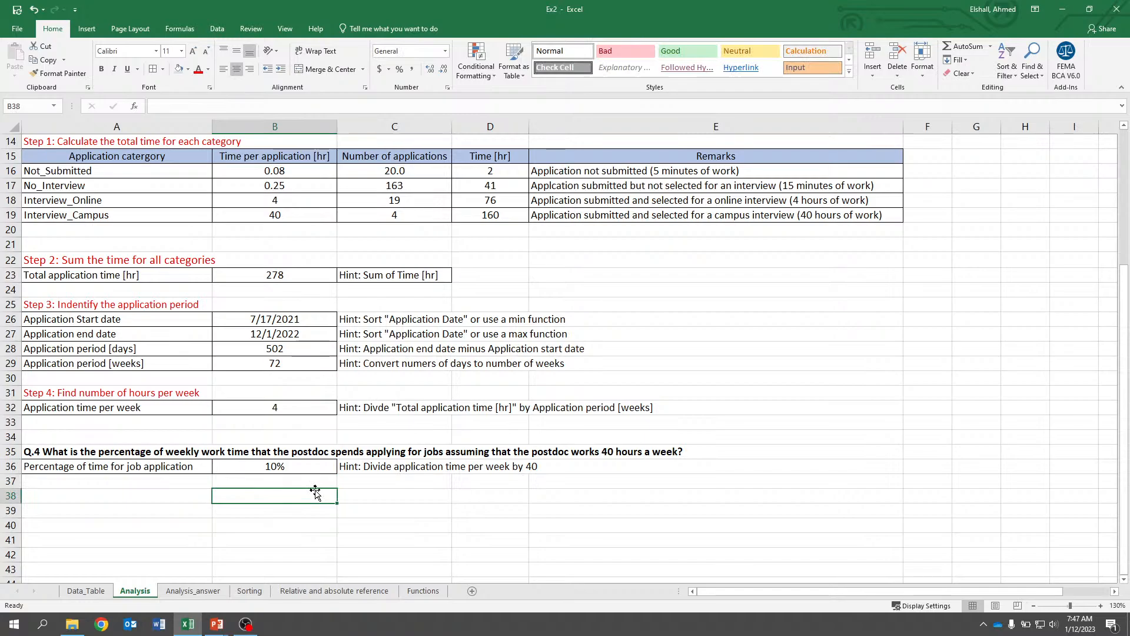
# Switch to the PowerPoint slide show of the lecture presentation.
pyautogui.scroll(5, 315, 482)
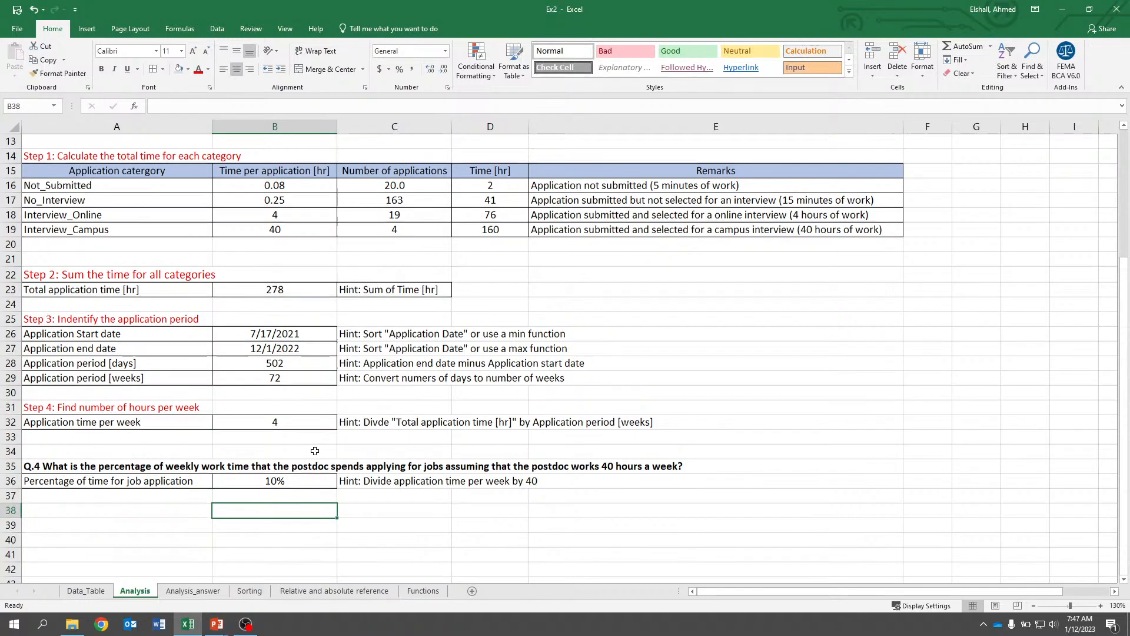
pyautogui.scroll(-3, 315, 451)
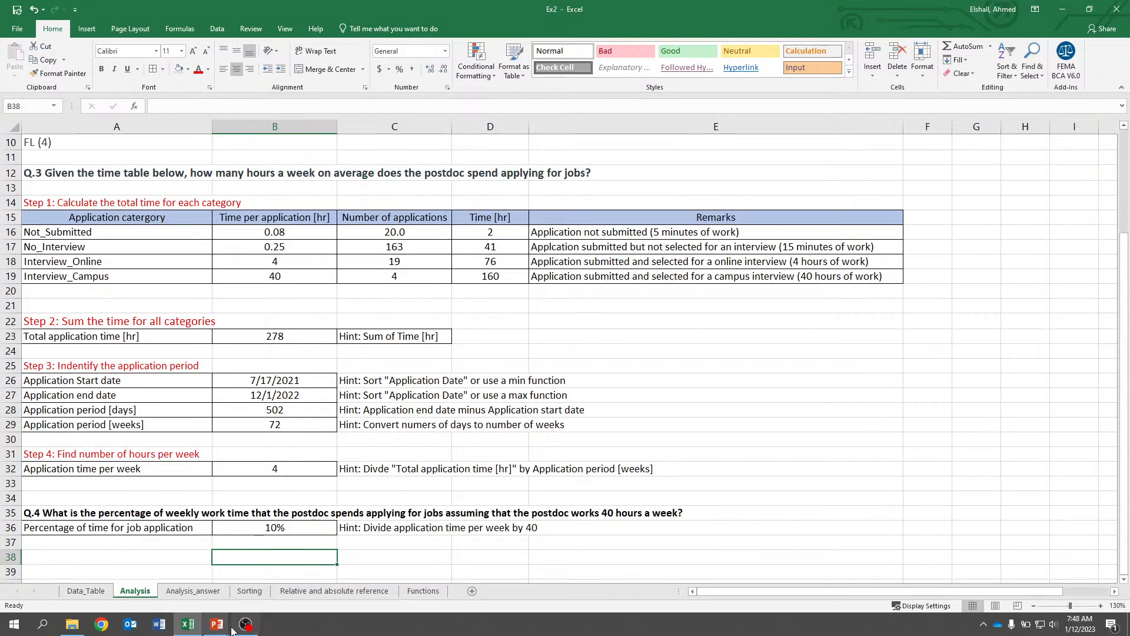
pyautogui.moveTo(227, 624)
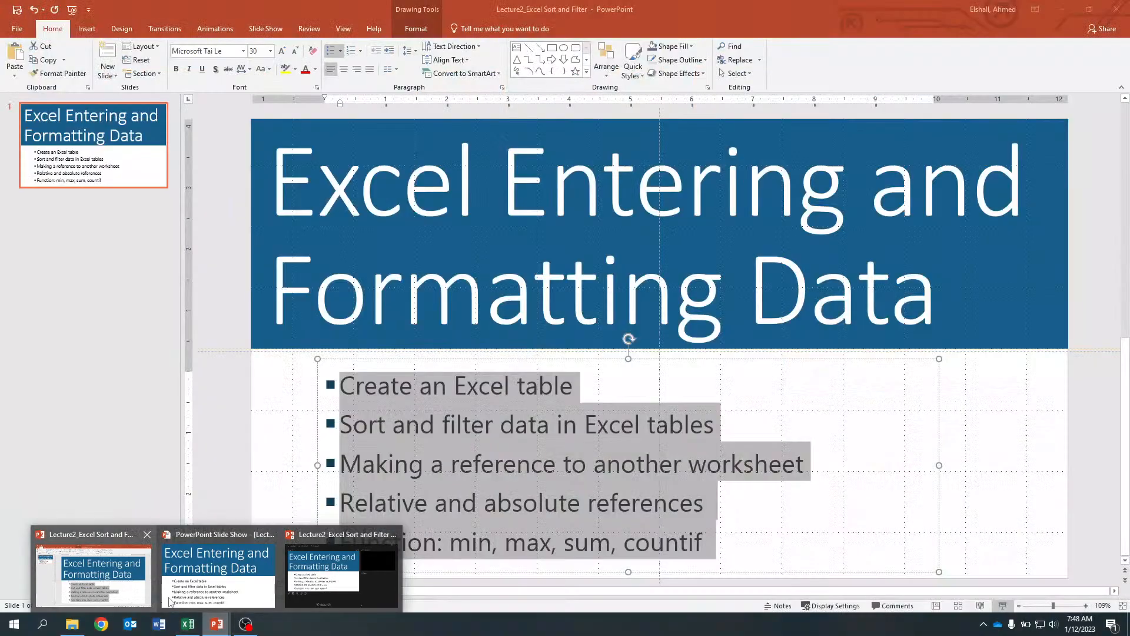
pyautogui.click(171, 600)
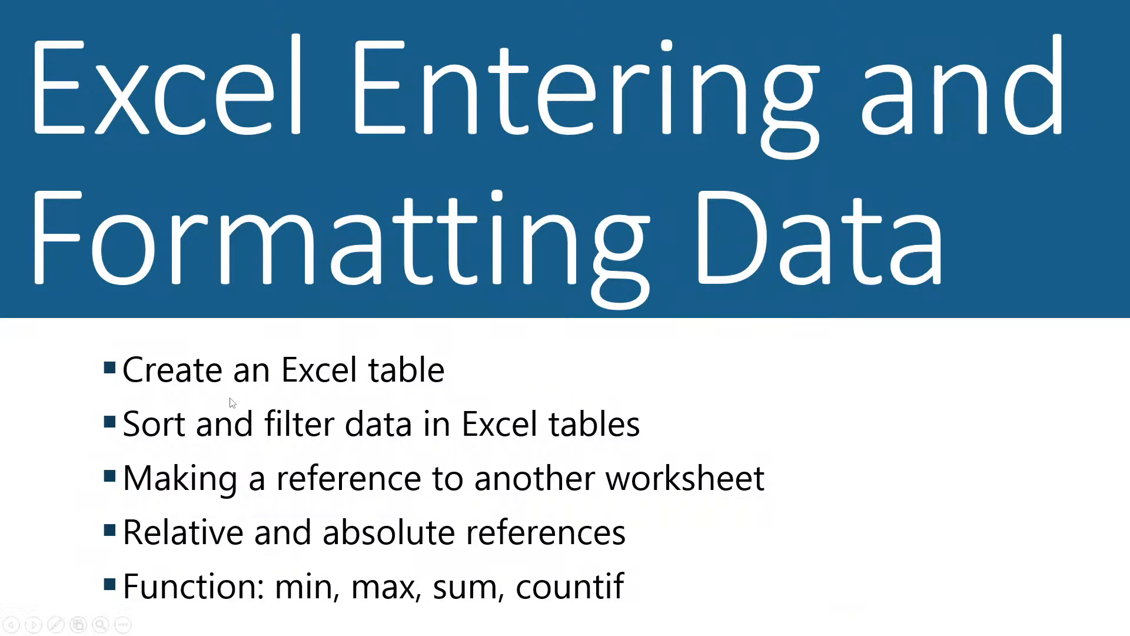